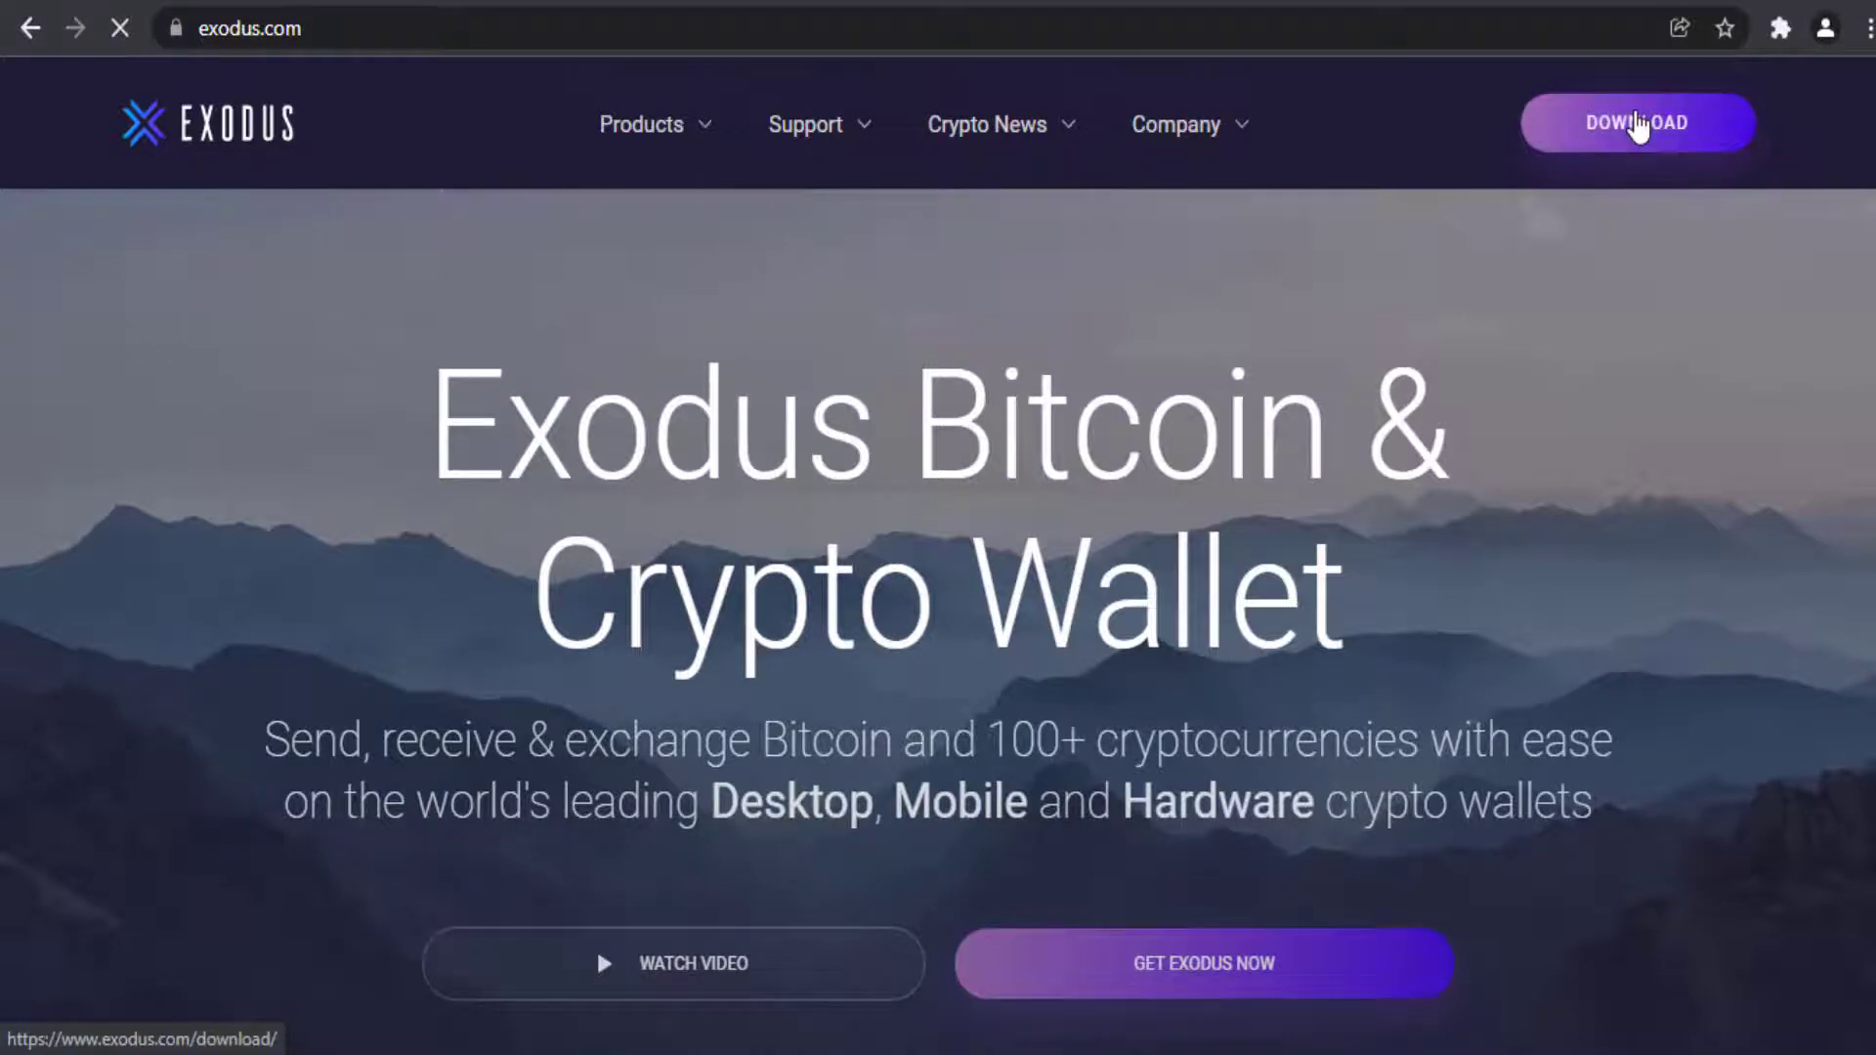
# Download the 64-bit Windows app of Exodus 22.1.14 from the Exodus download page
pyautogui.click(1637, 127)
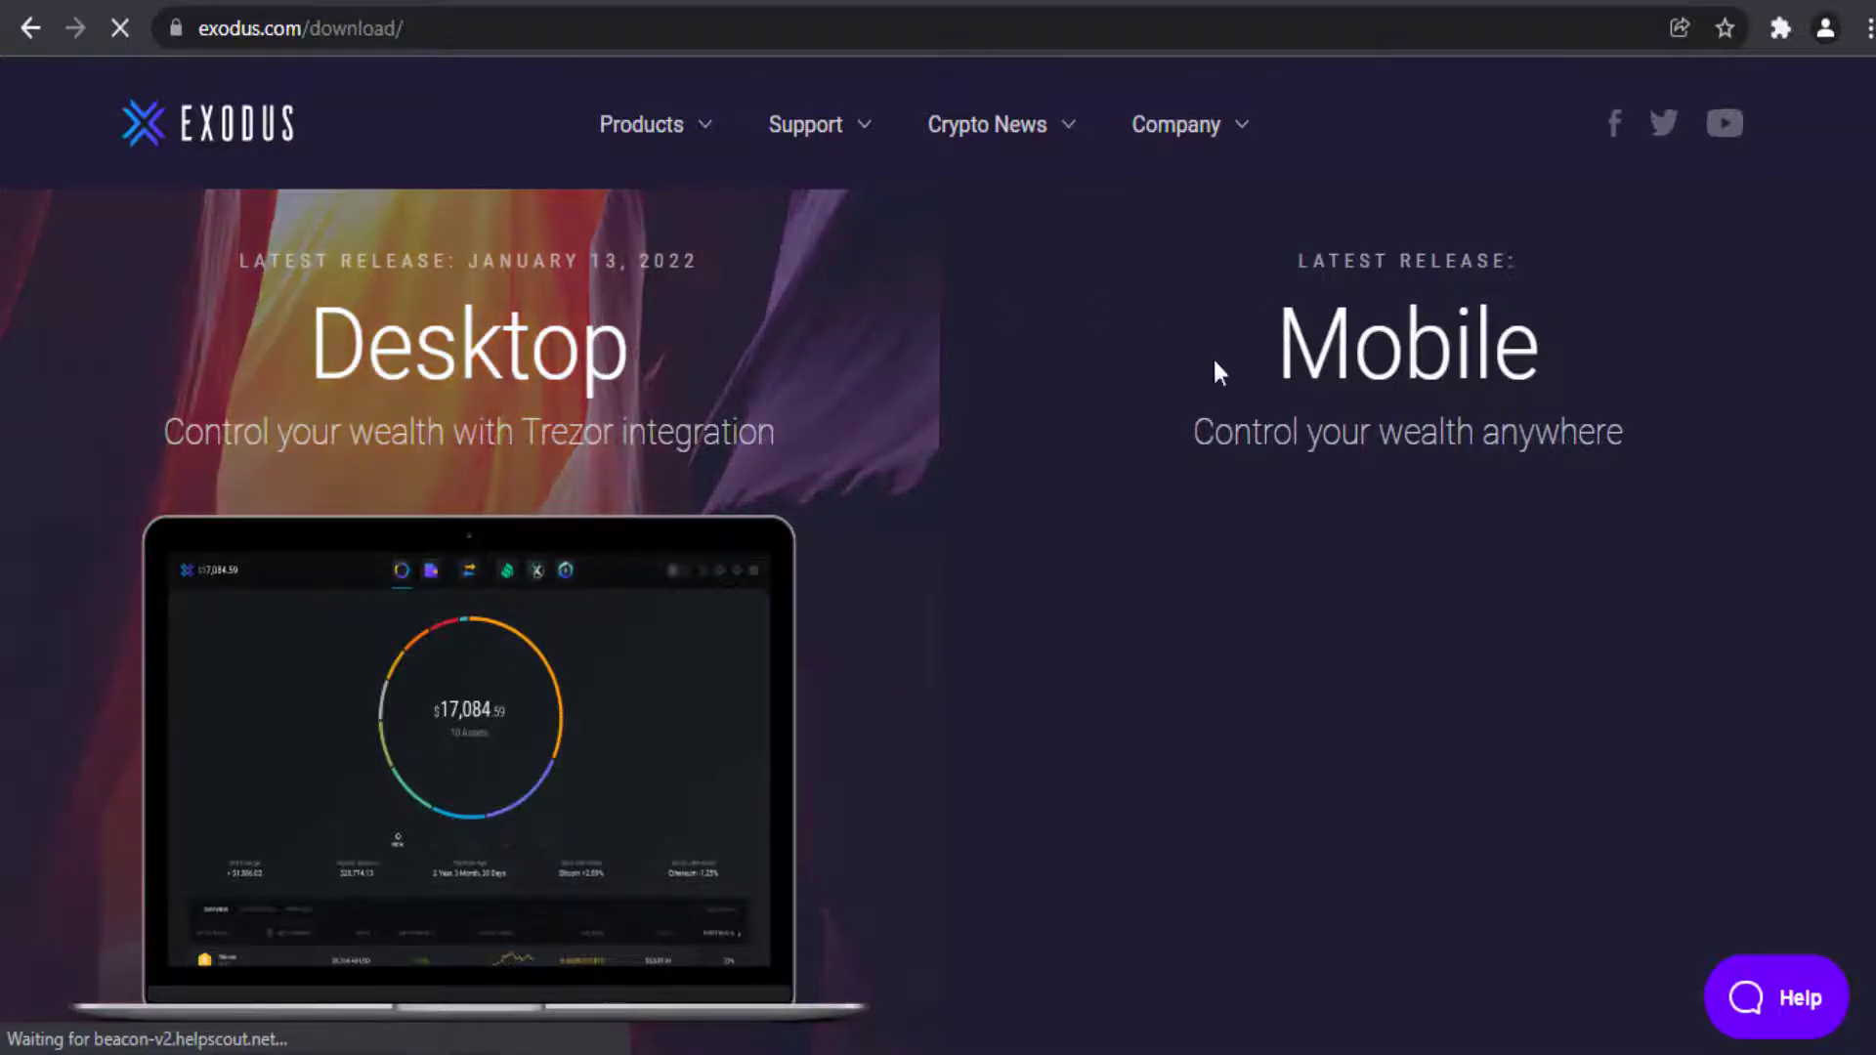
pyautogui.scroll(-2, 1093, 418)
pyautogui.scroll(-3, 1089, 406)
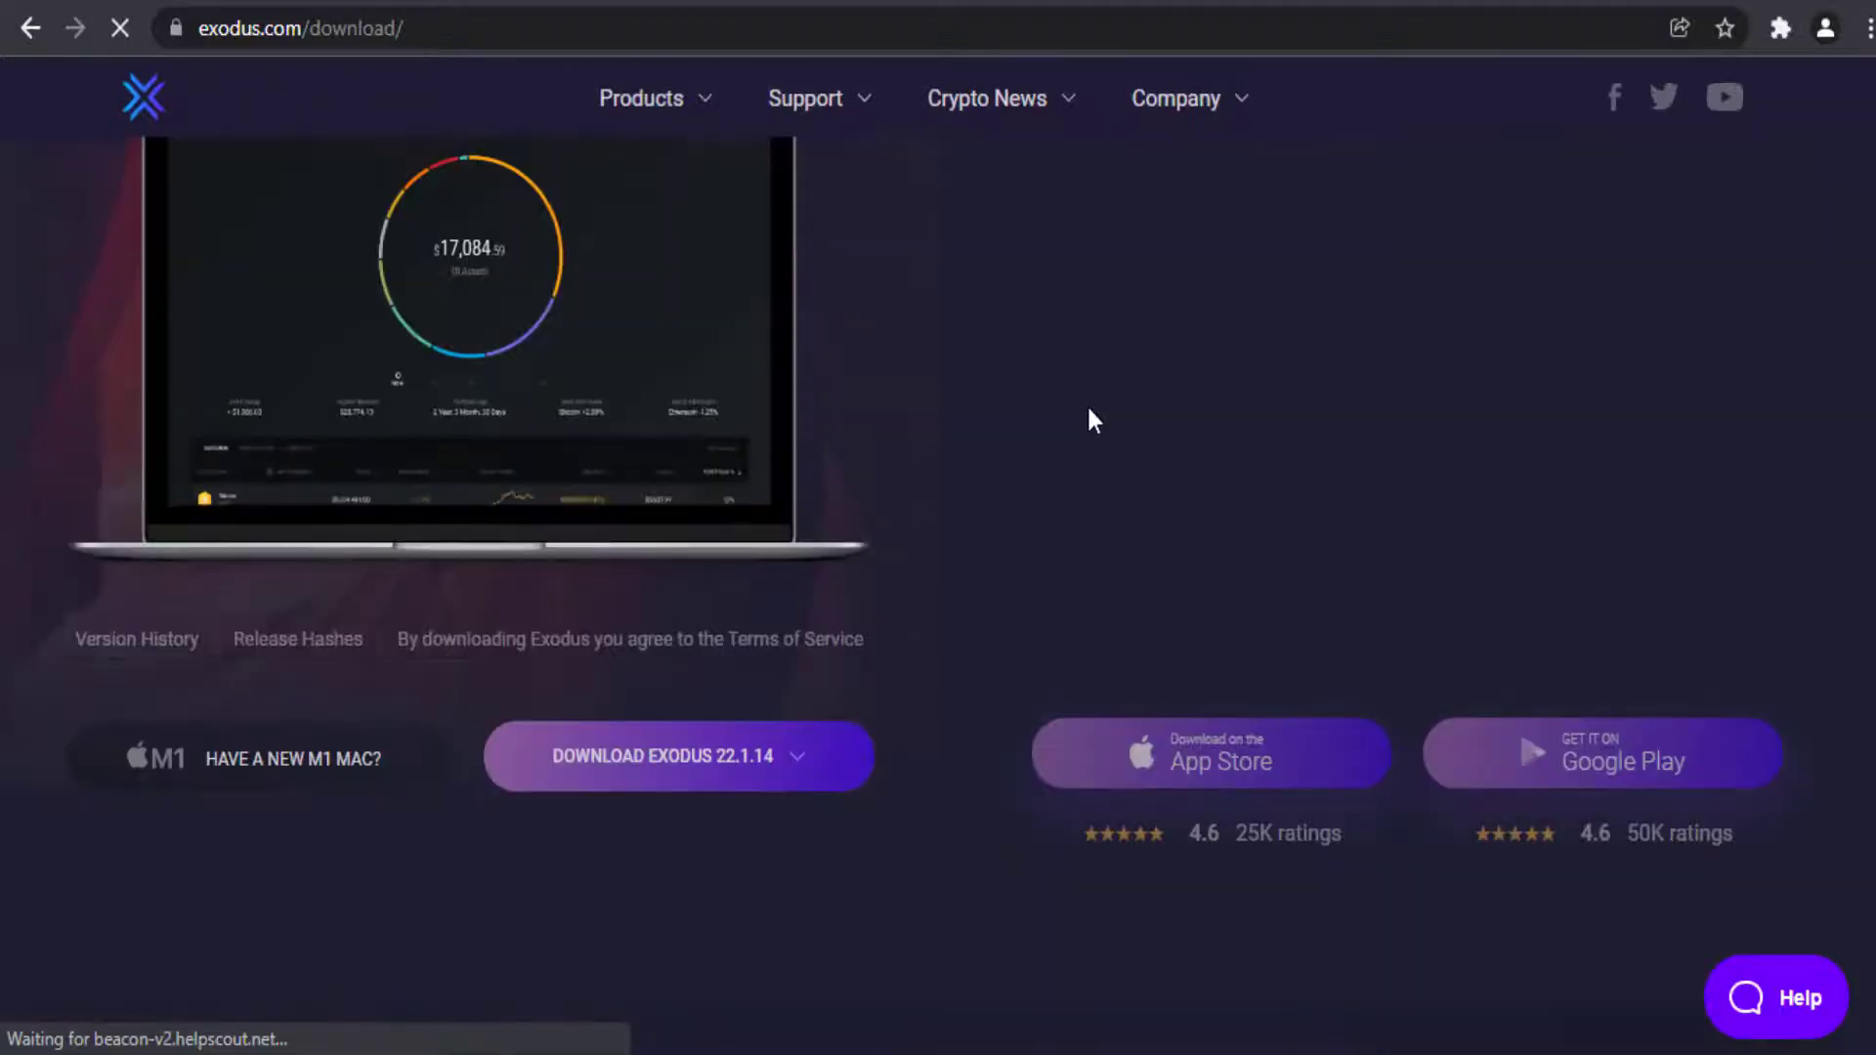
pyautogui.scroll(-1, 934, 602)
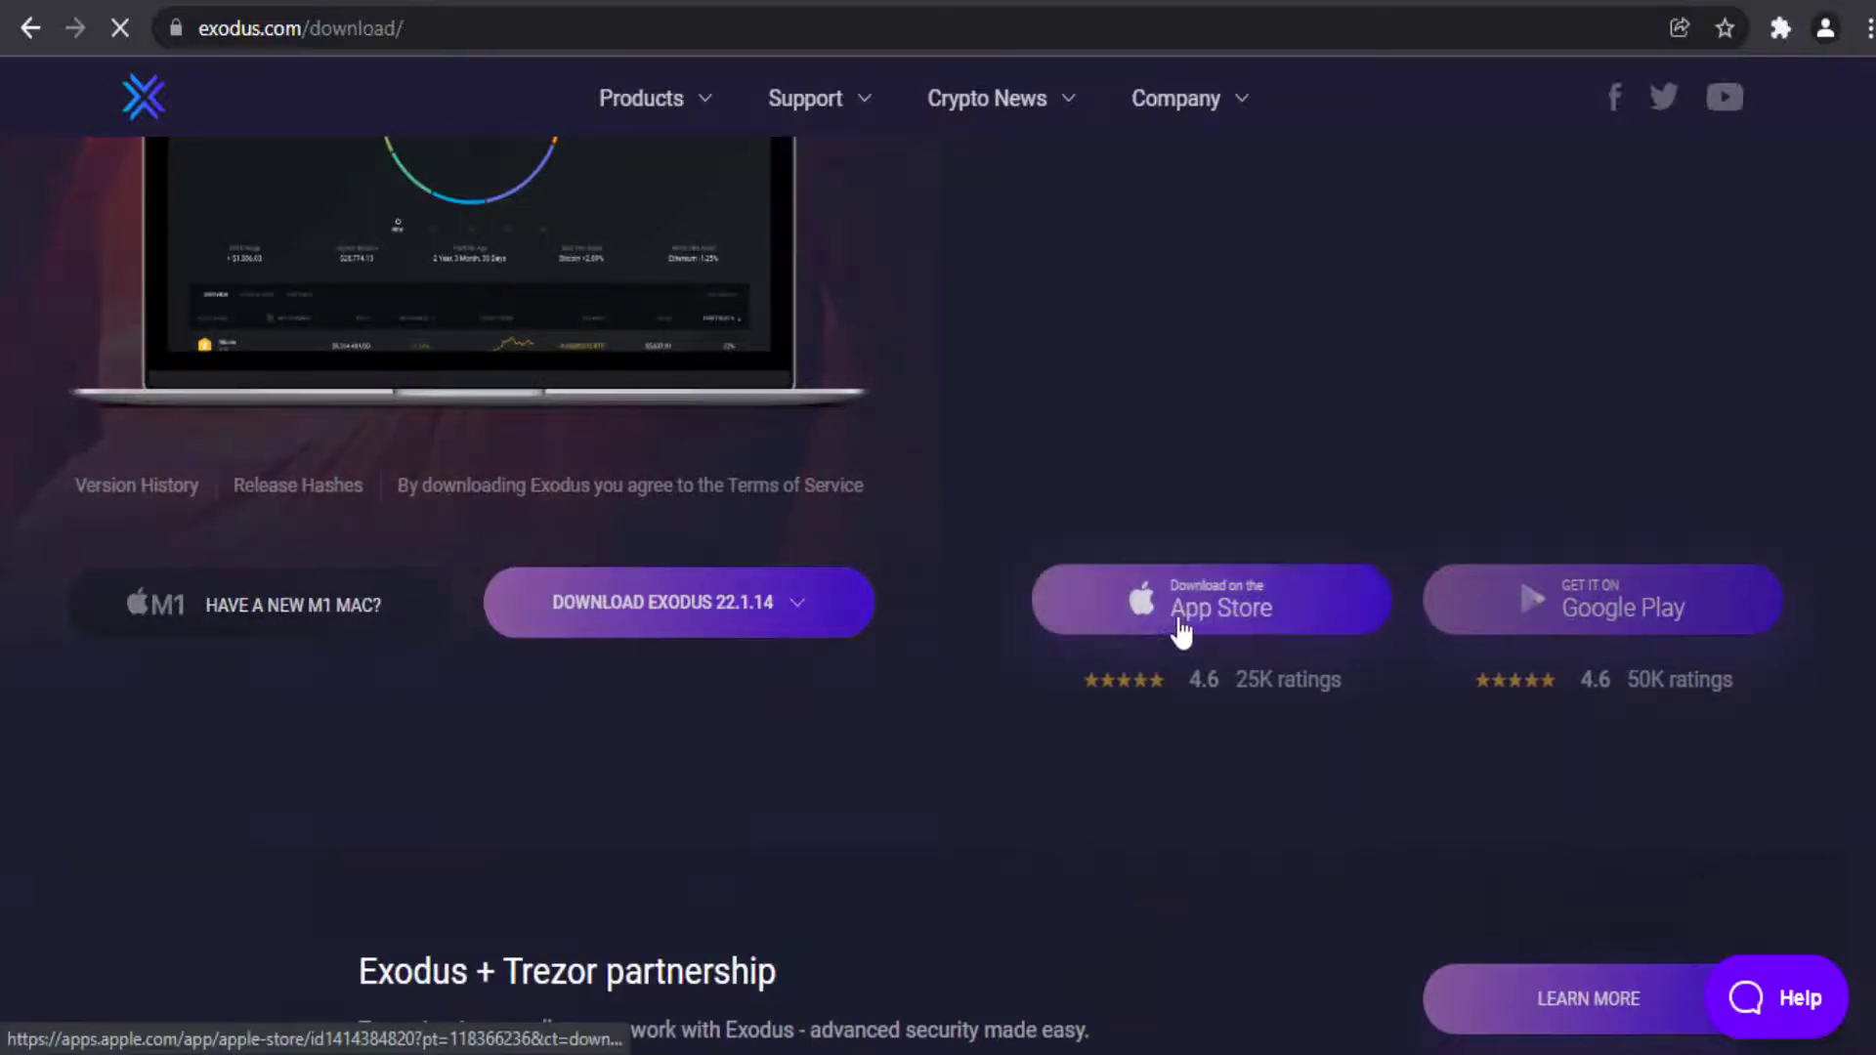
pyautogui.click(826, 611)
pyautogui.scroll(-2, 827, 615)
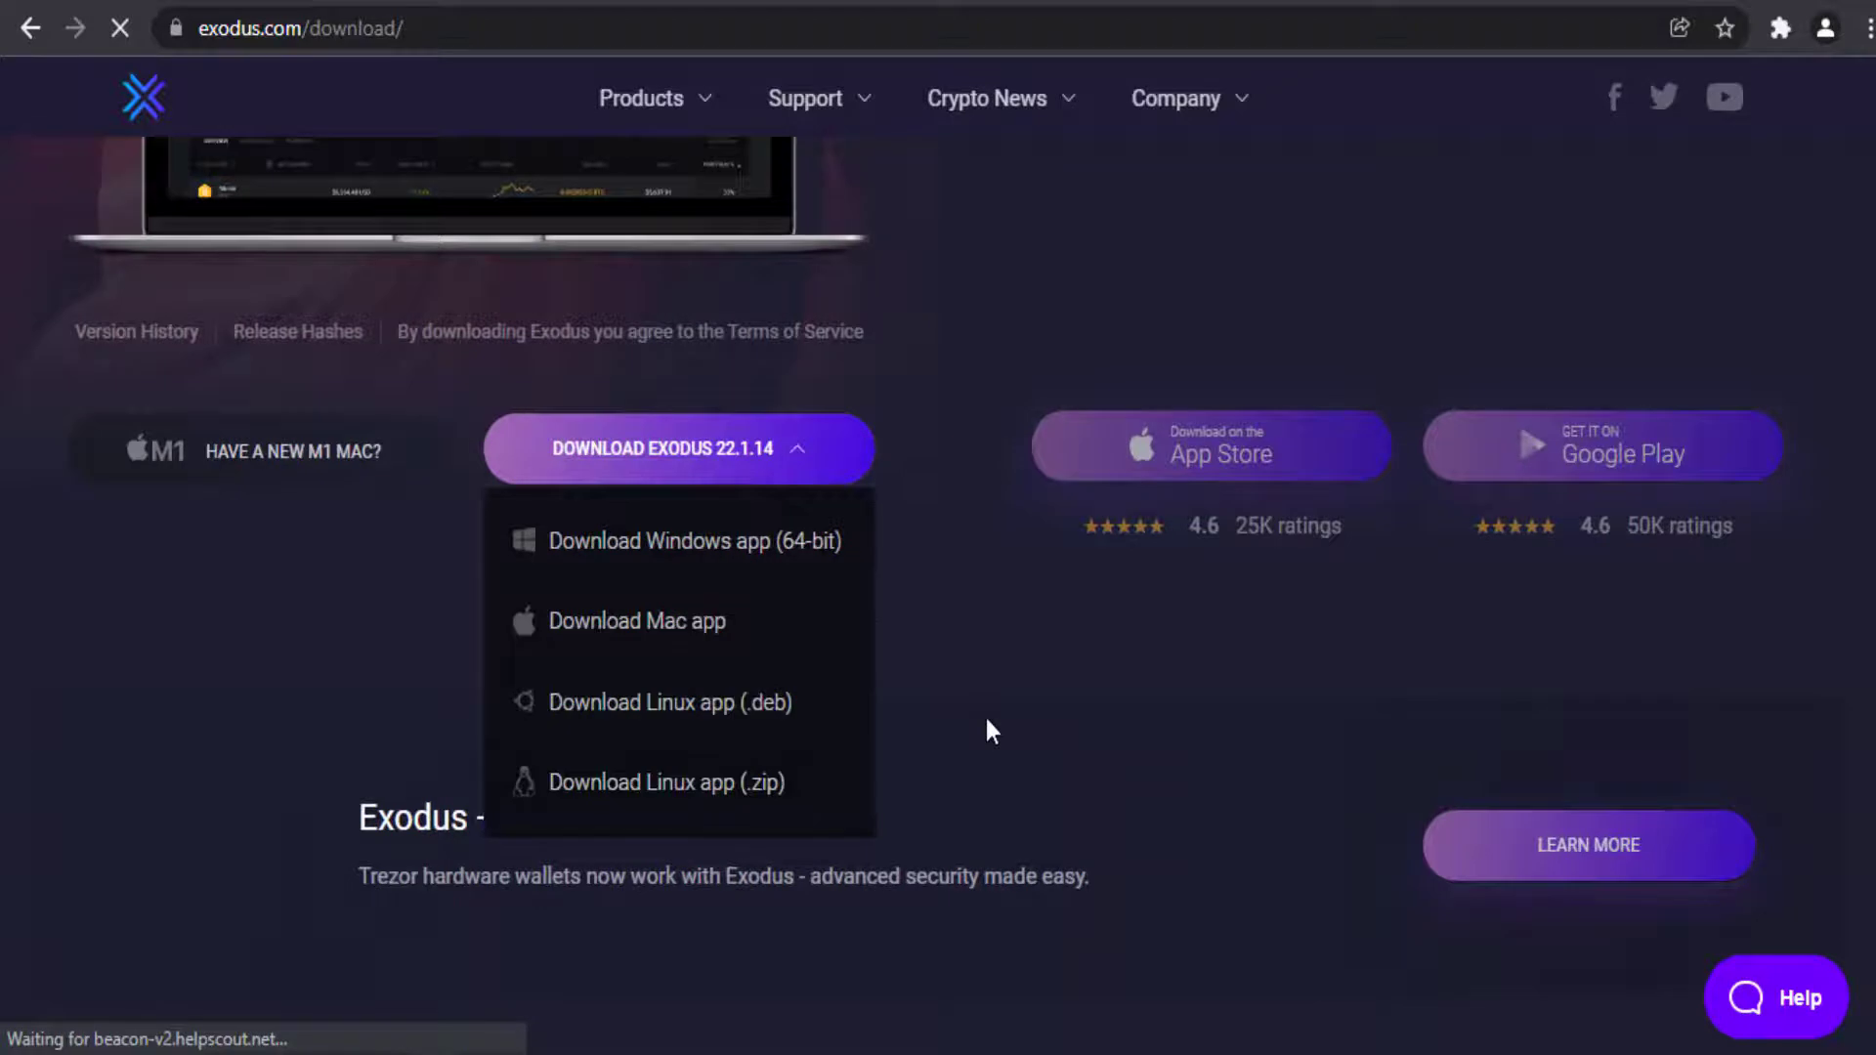
pyautogui.click(861, 542)
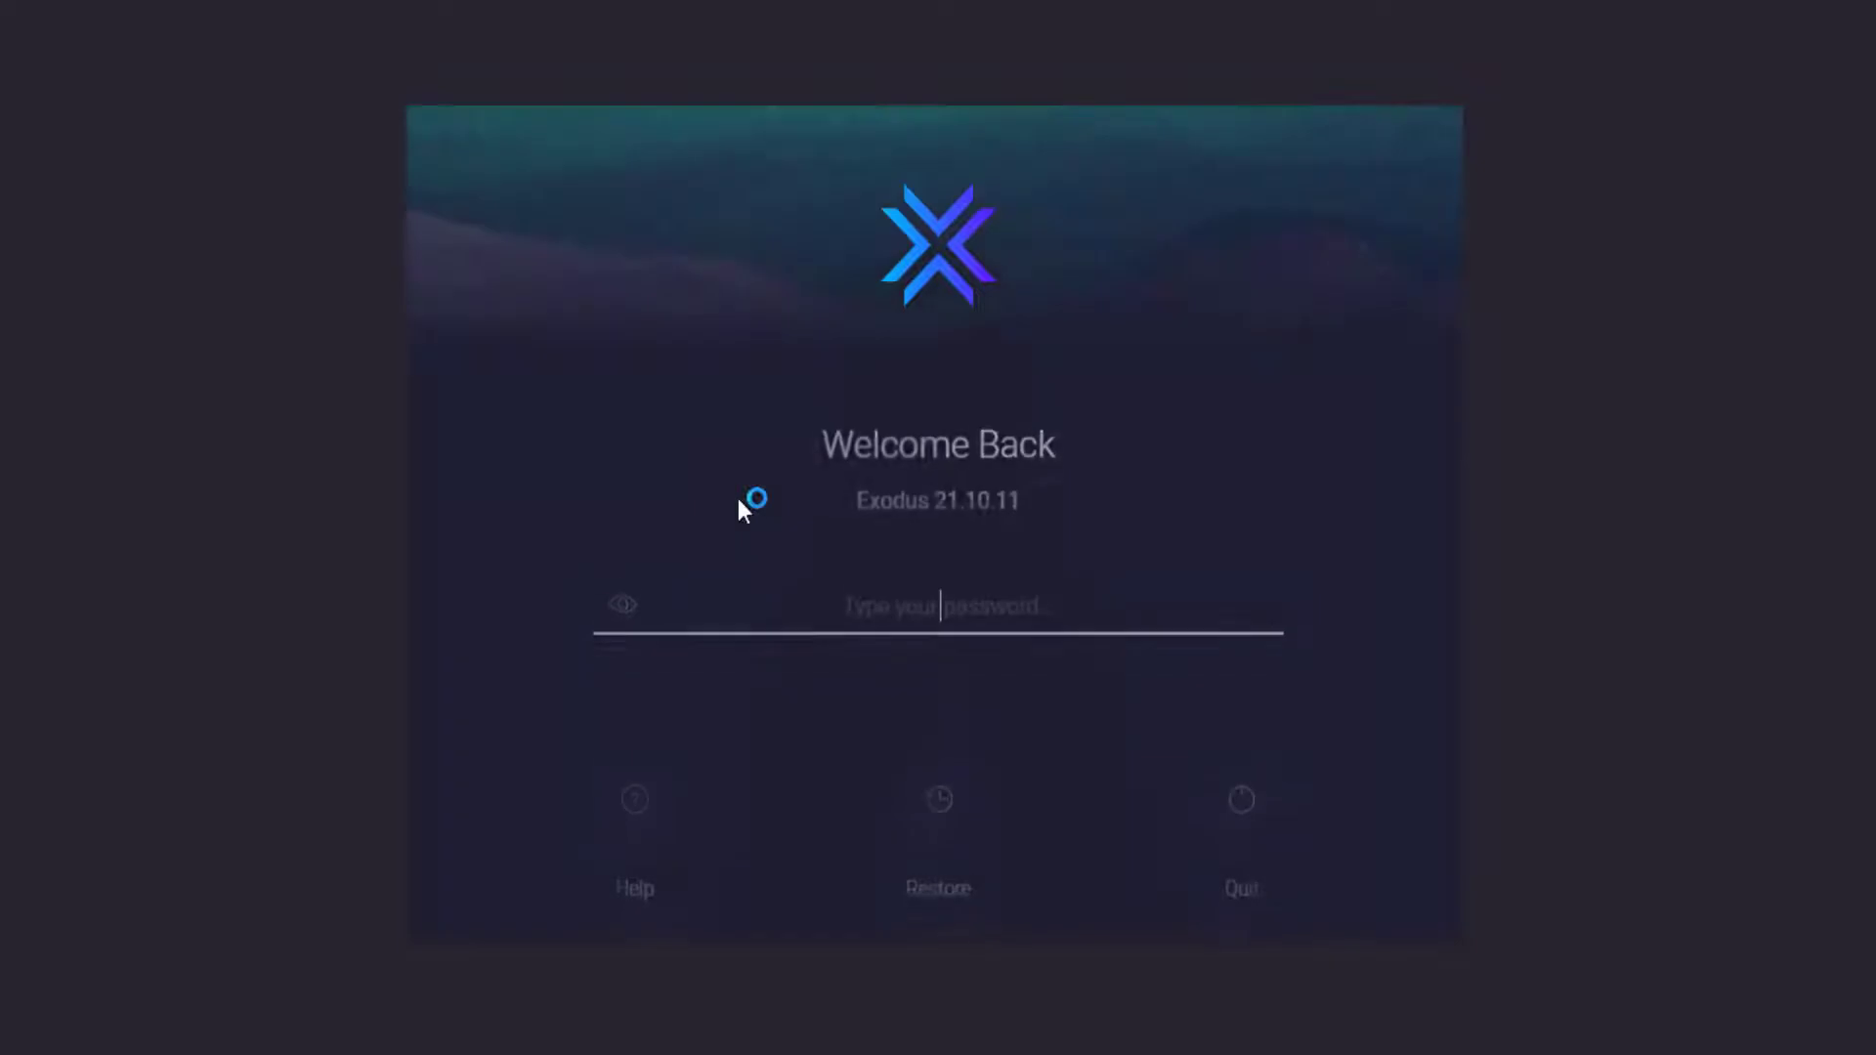
# Enter the wallet password at Welcome Back to unlock the $0.89, 2-asset portfolio
pyautogui.write('a')
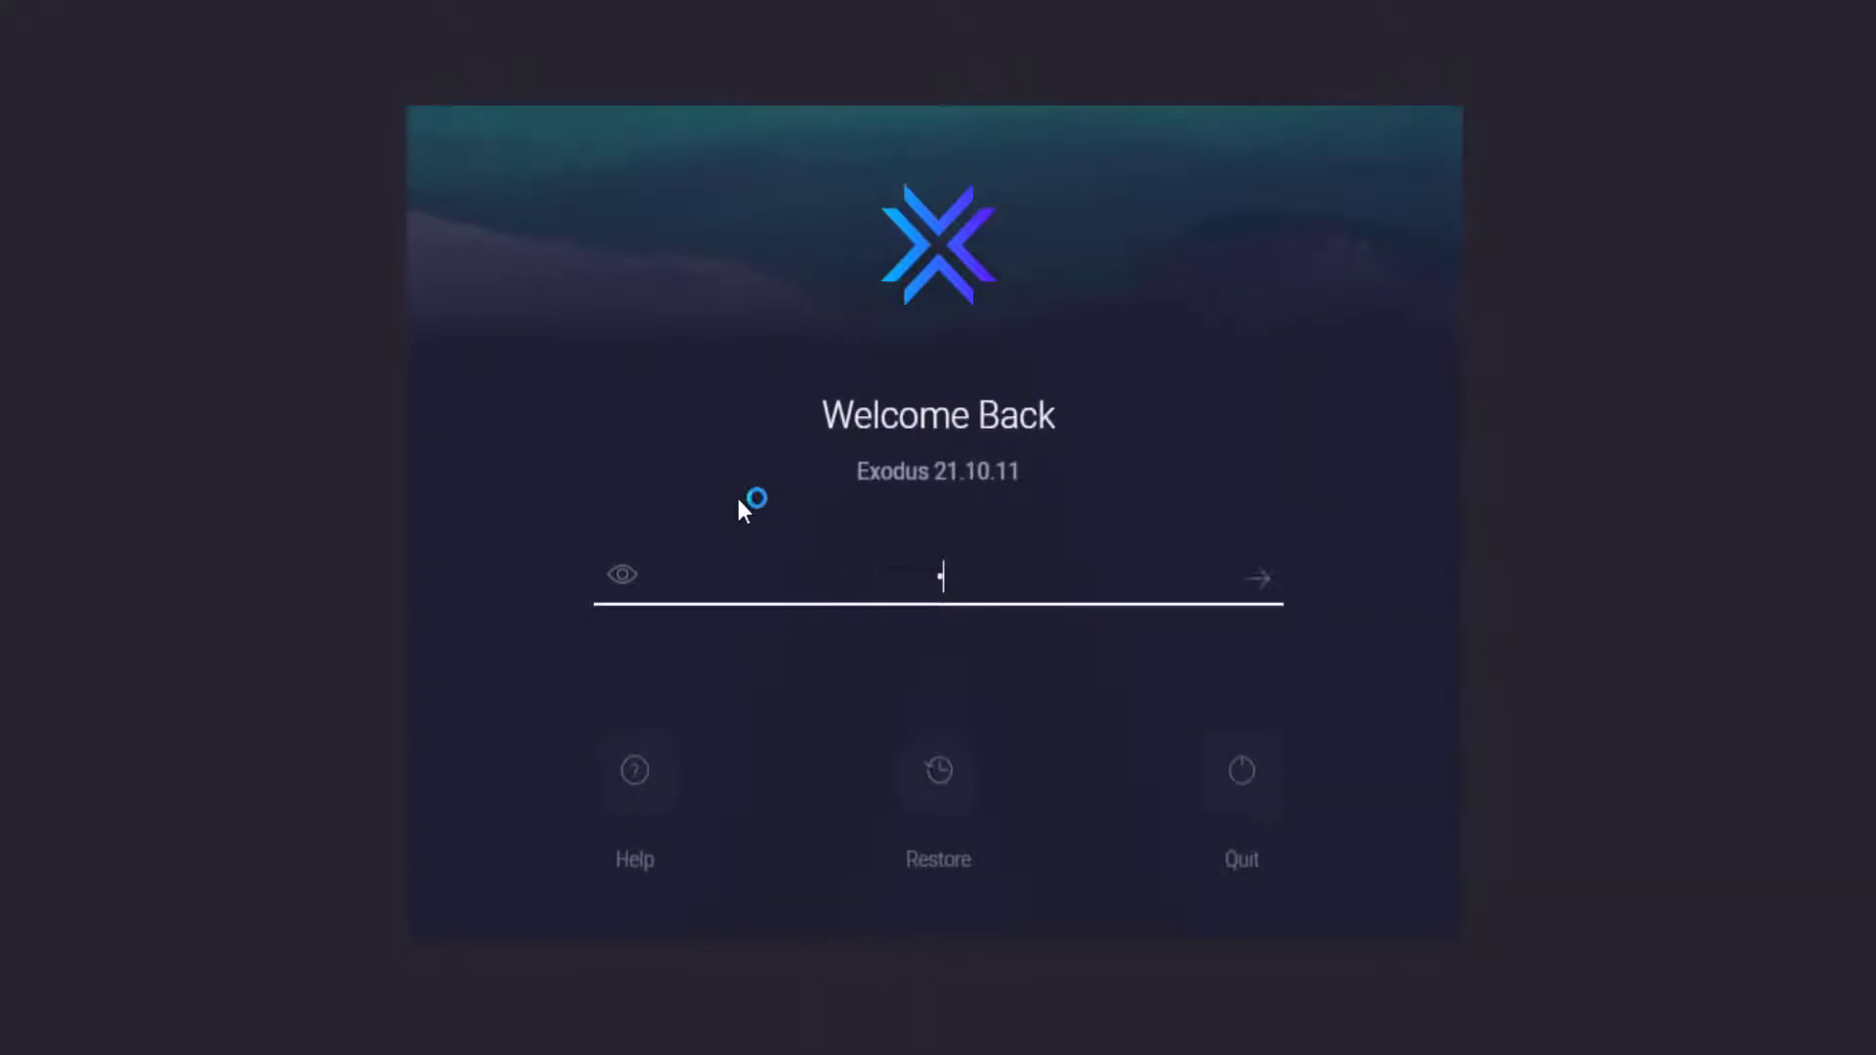
pyautogui.write('a')
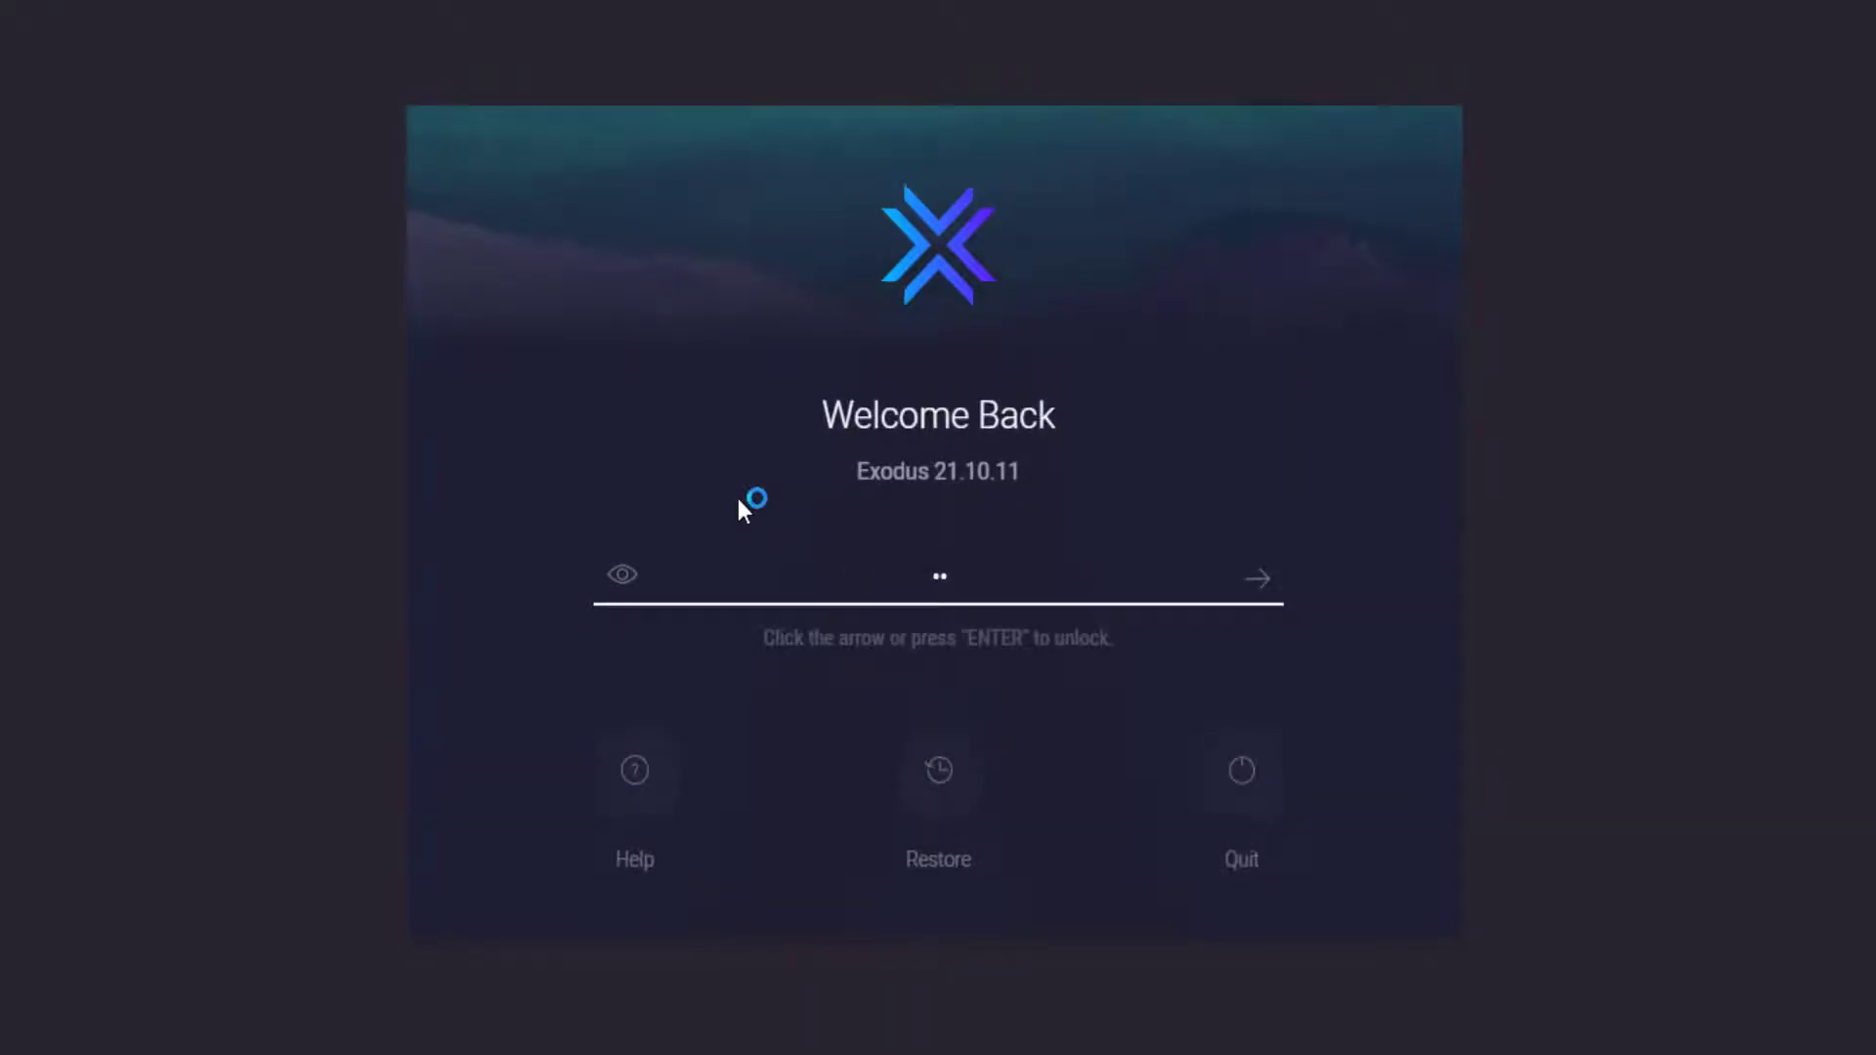
pyautogui.write('aa')
pyautogui.write('aaa')
pyautogui.write('aaa')
pyautogui.write('a')
pyautogui.press('Tab')
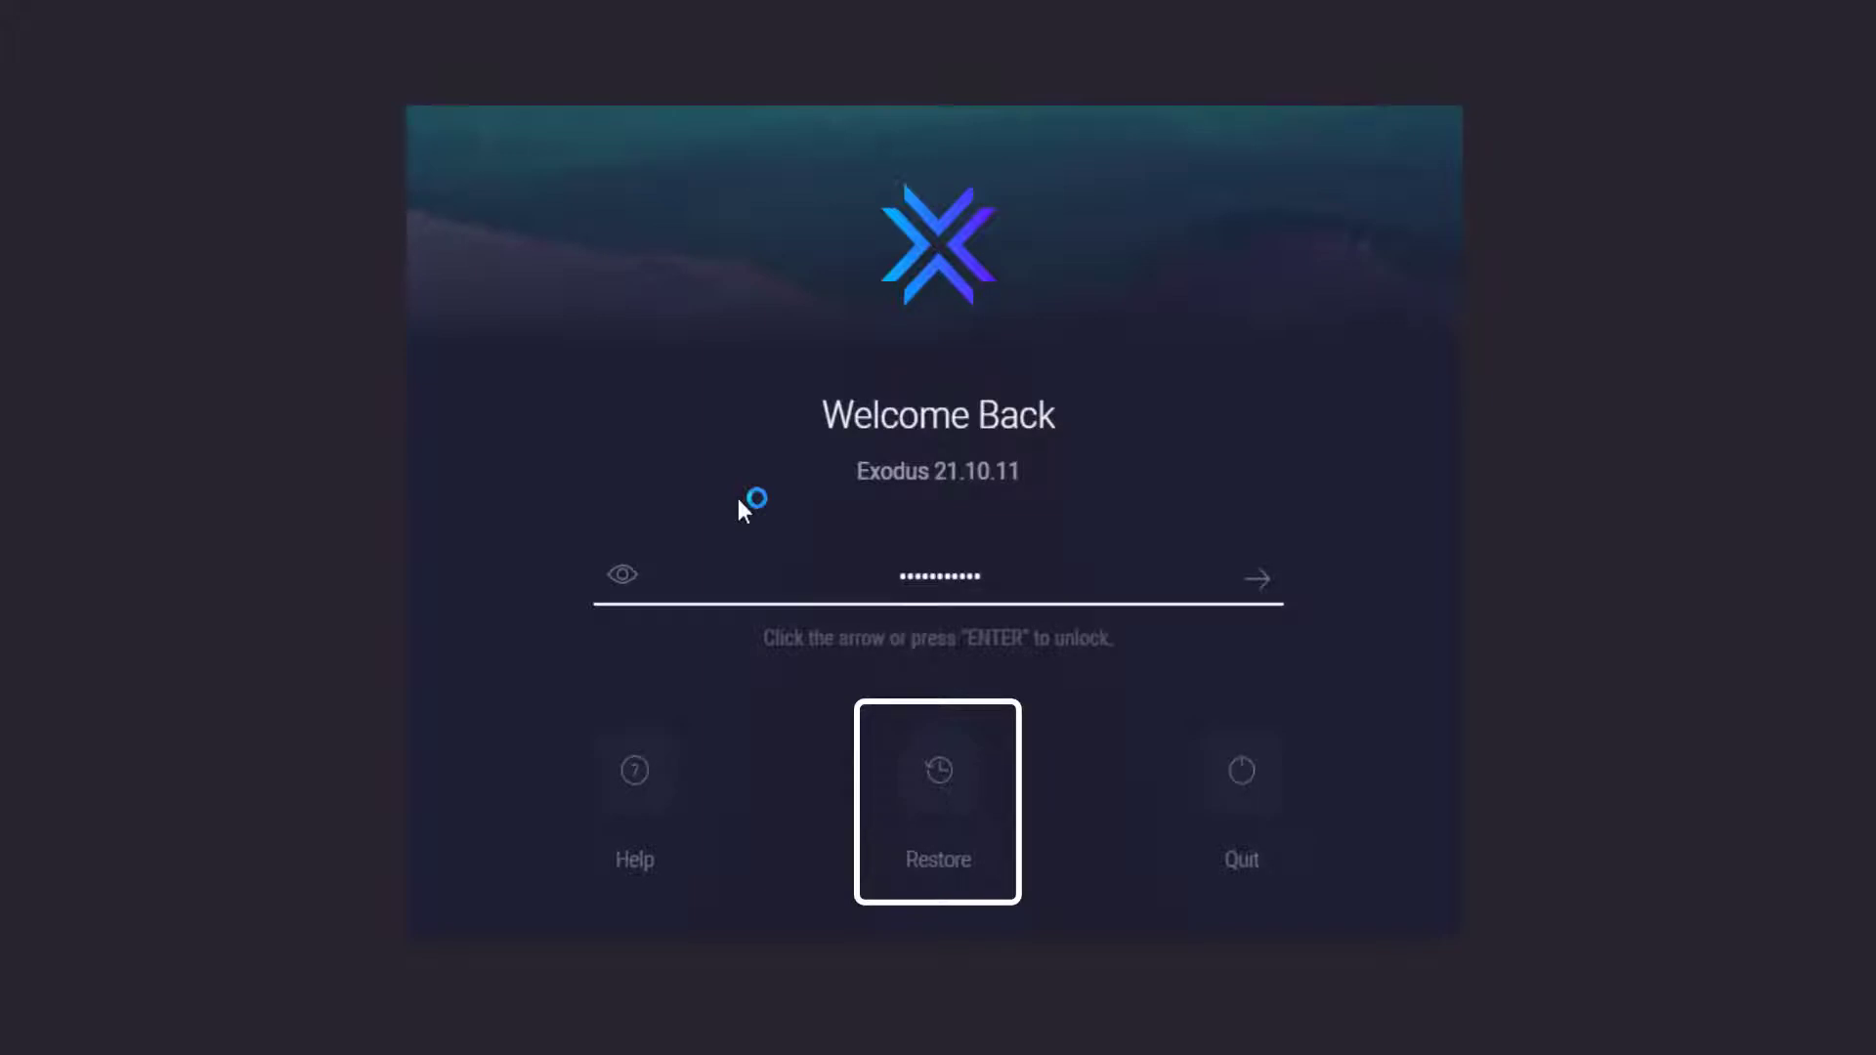
pyautogui.press('Return')
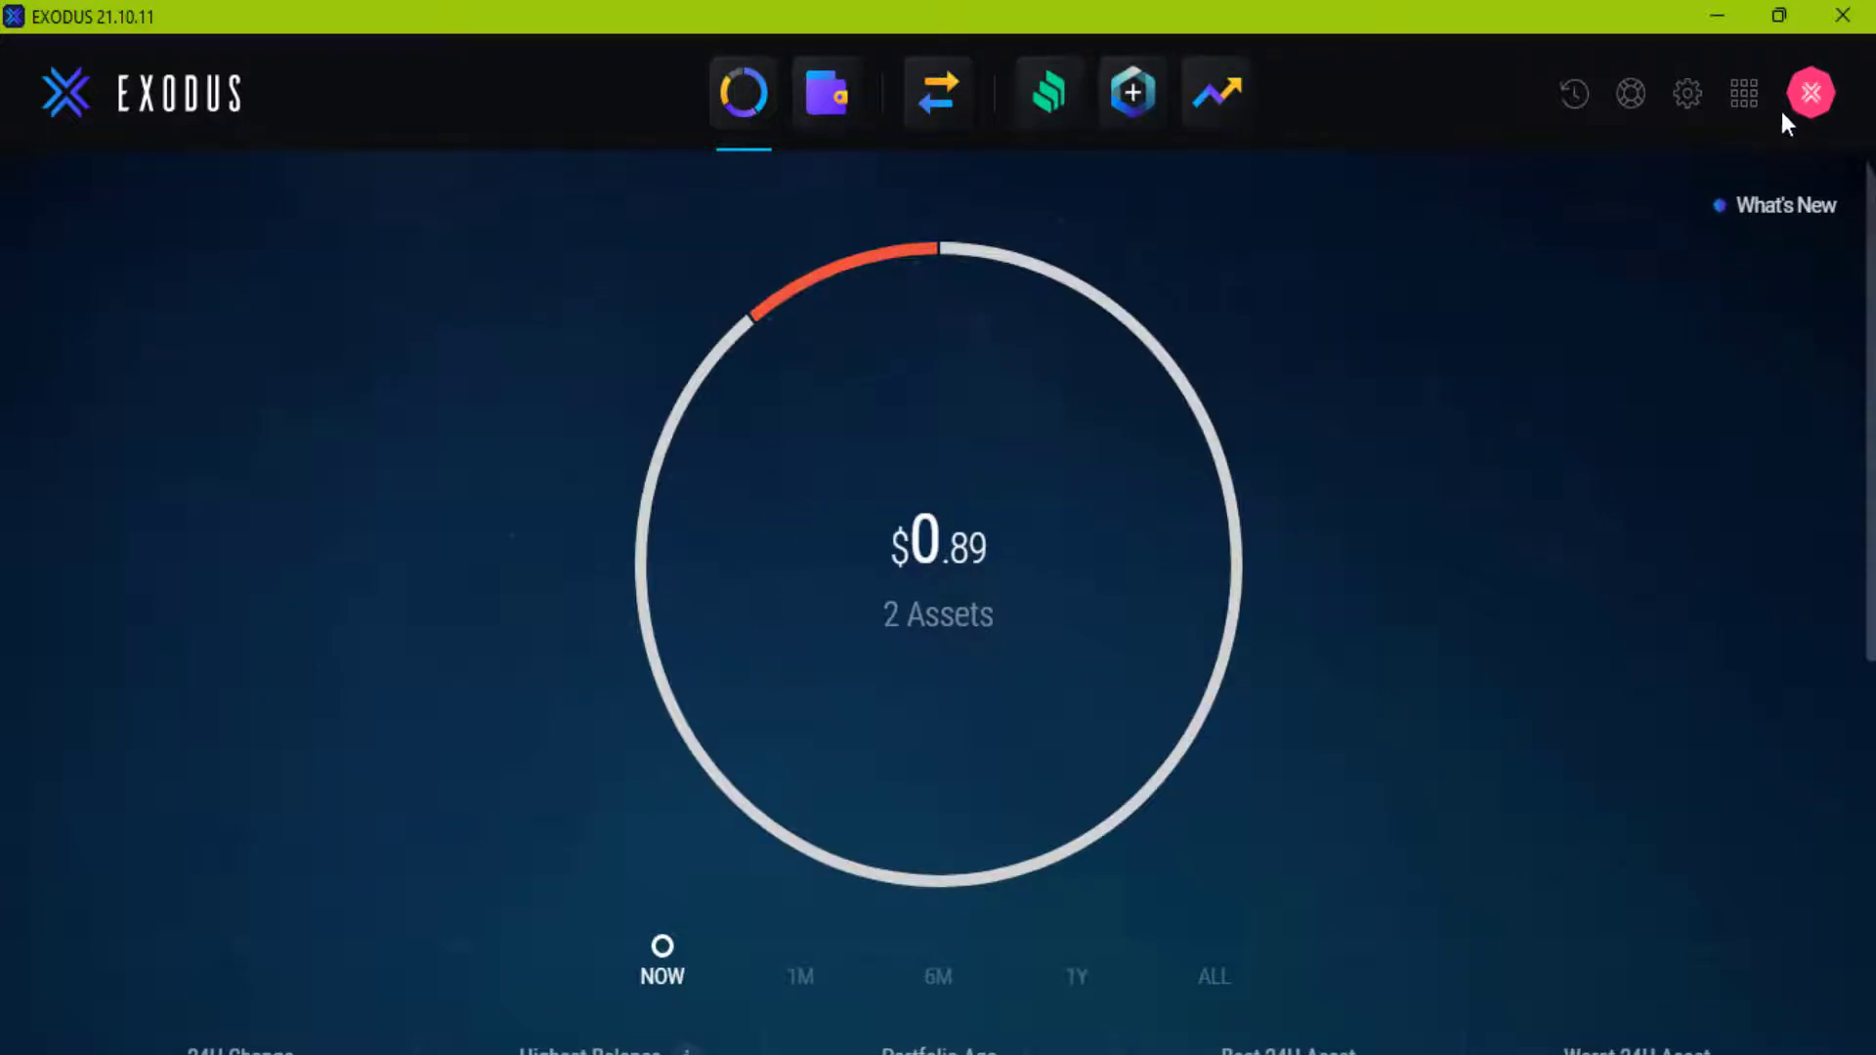
# Browse the Exodus Apps and Featured Apps overview down to Exodus Shares, then close it
pyautogui.click(1748, 94)
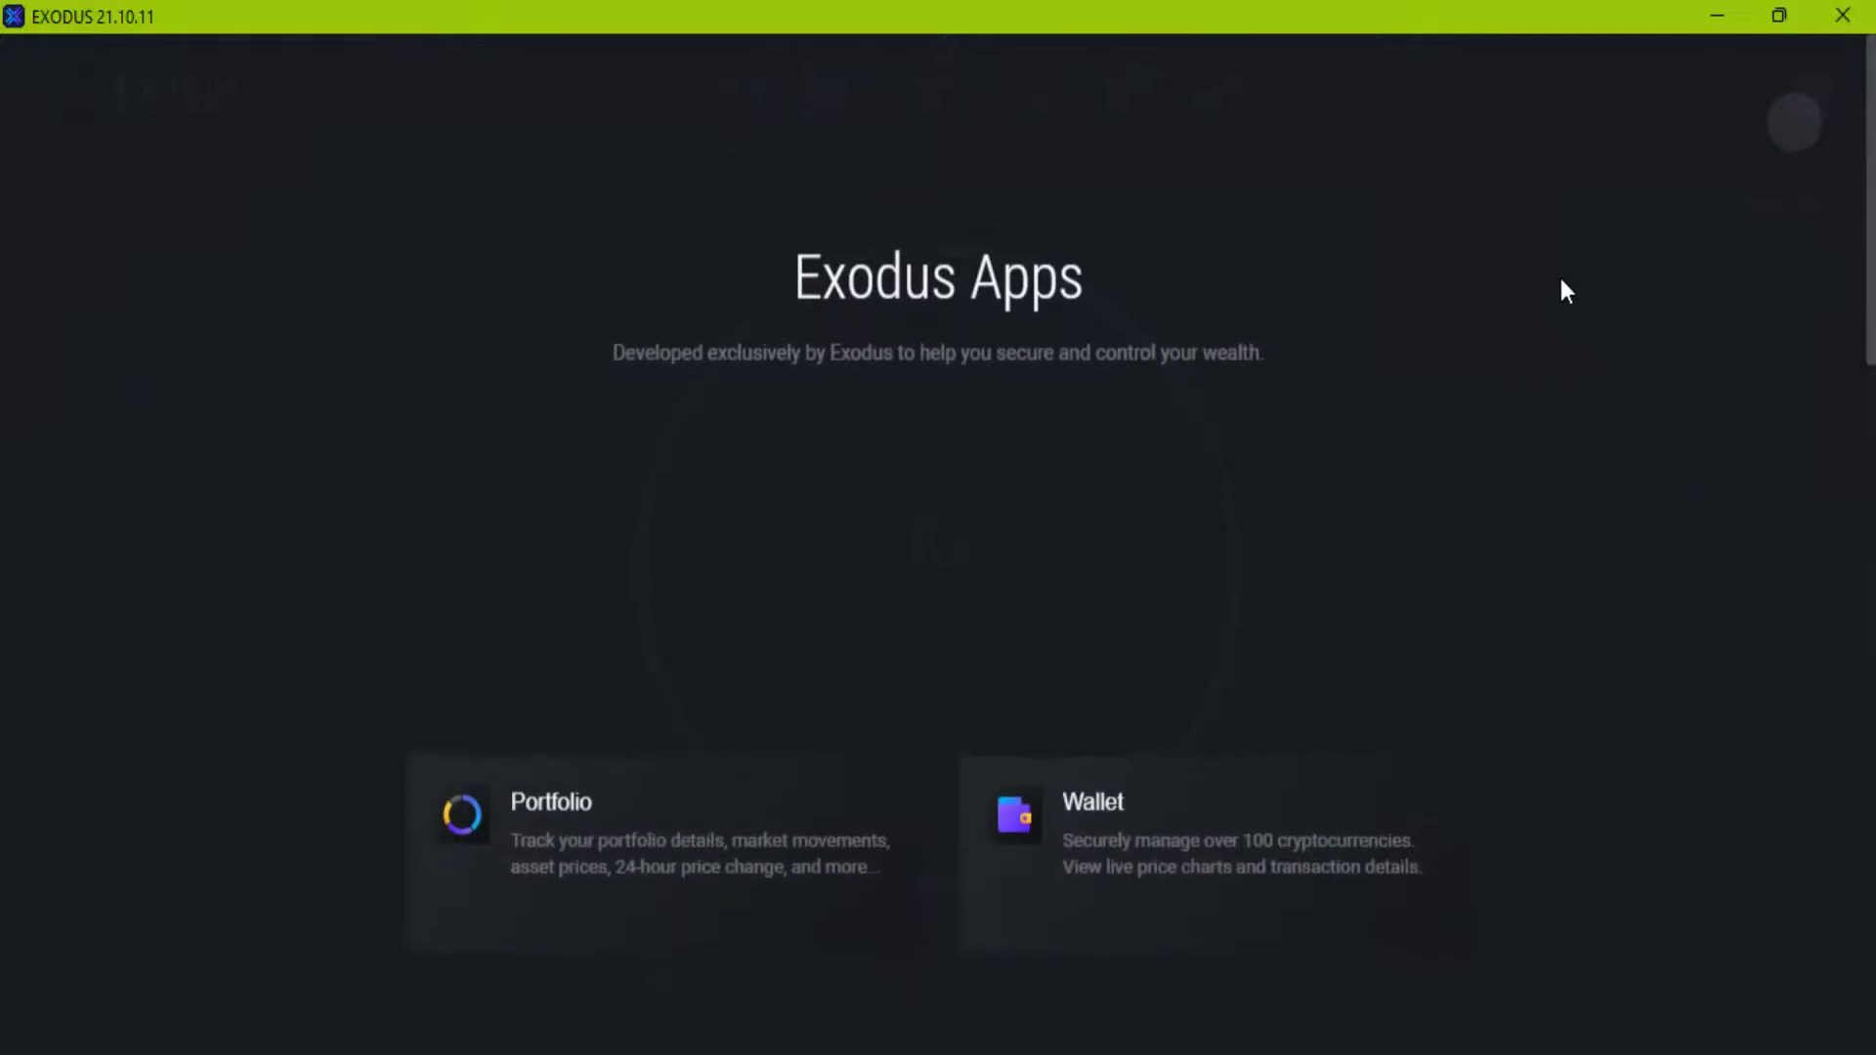
pyautogui.scroll(-5, 1090, 503)
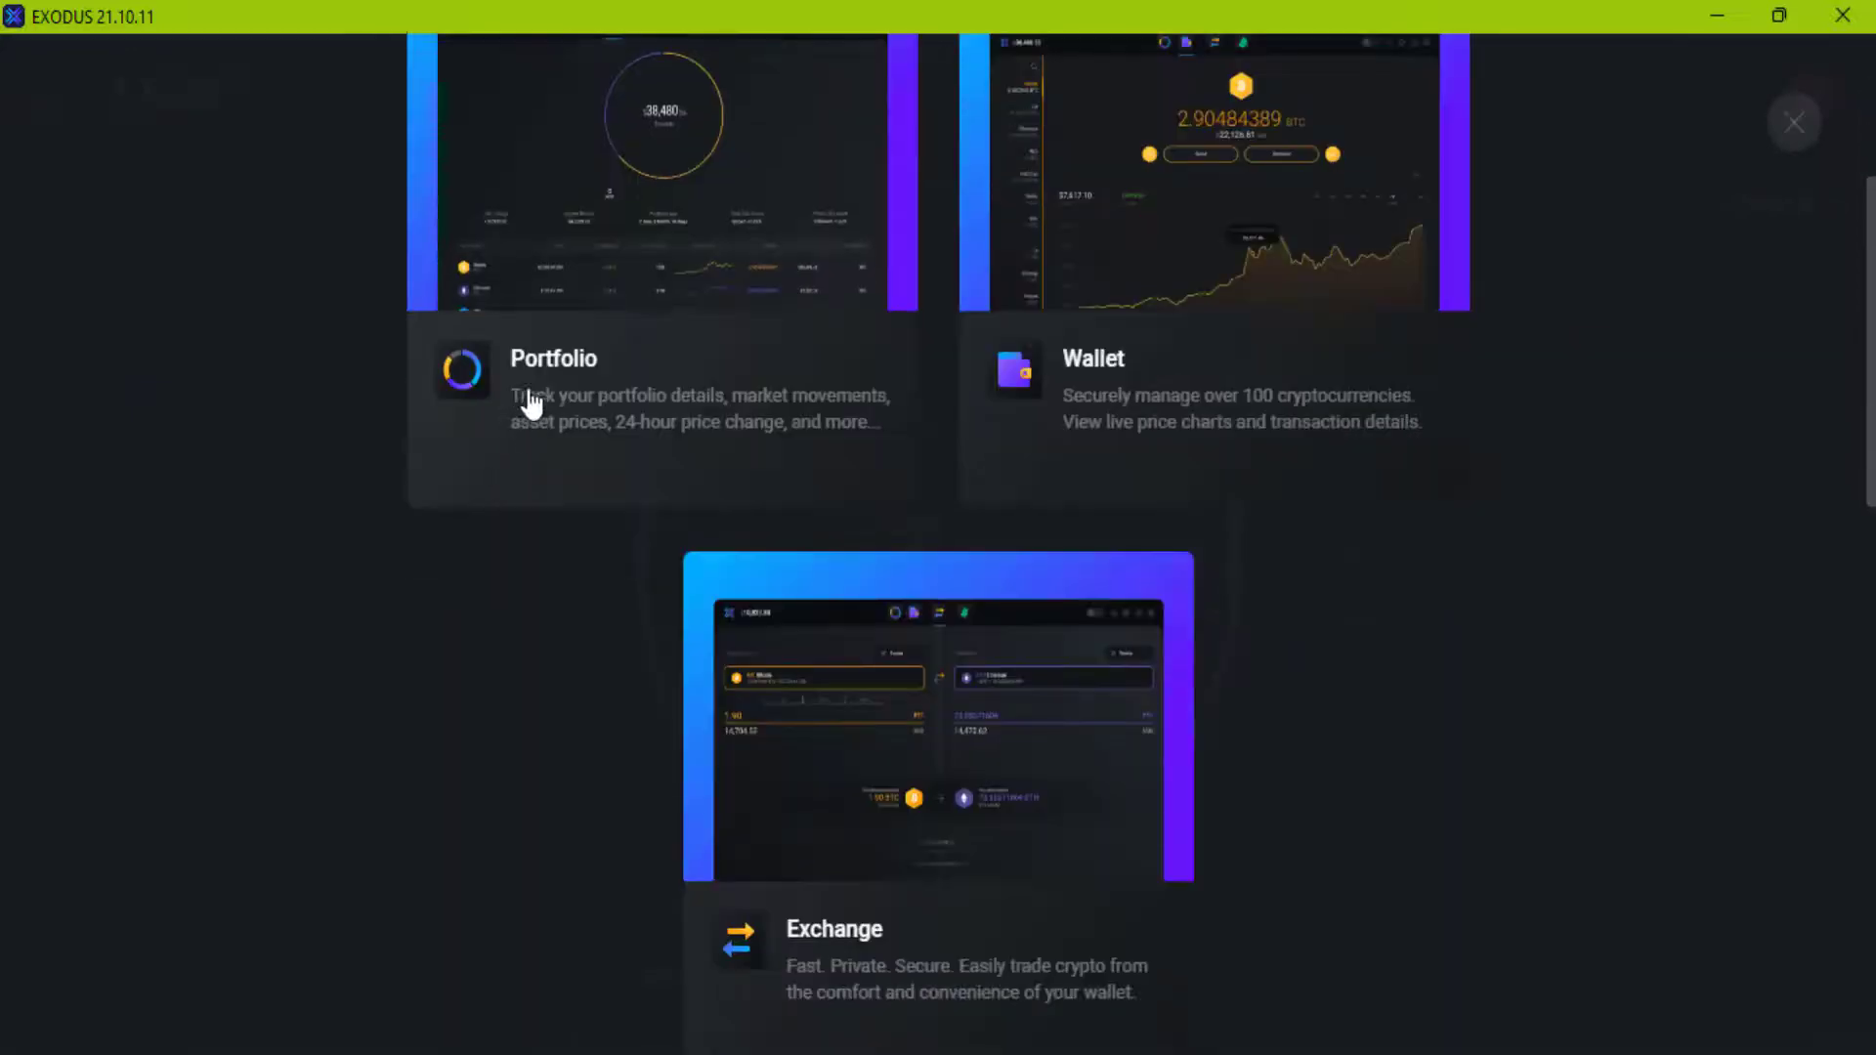
pyautogui.scroll(5, 1428, 482)
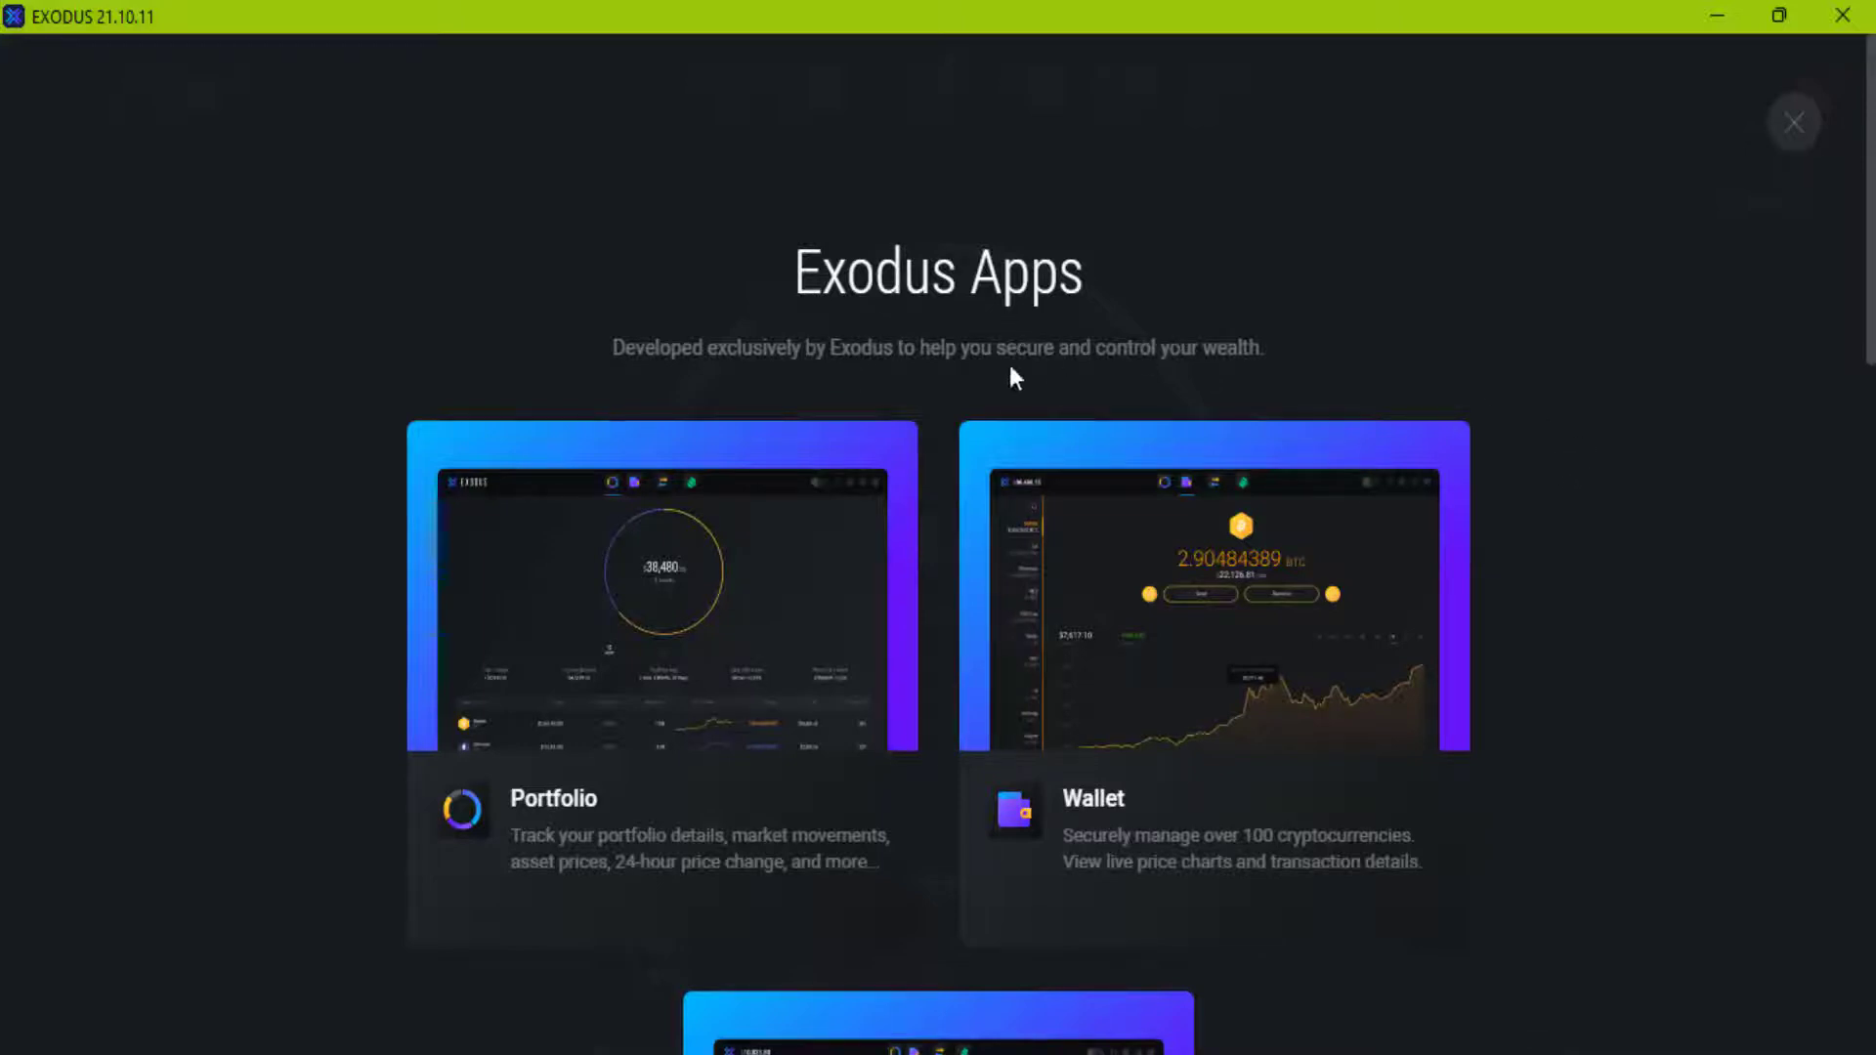
pyautogui.scroll(-3, 960, 403)
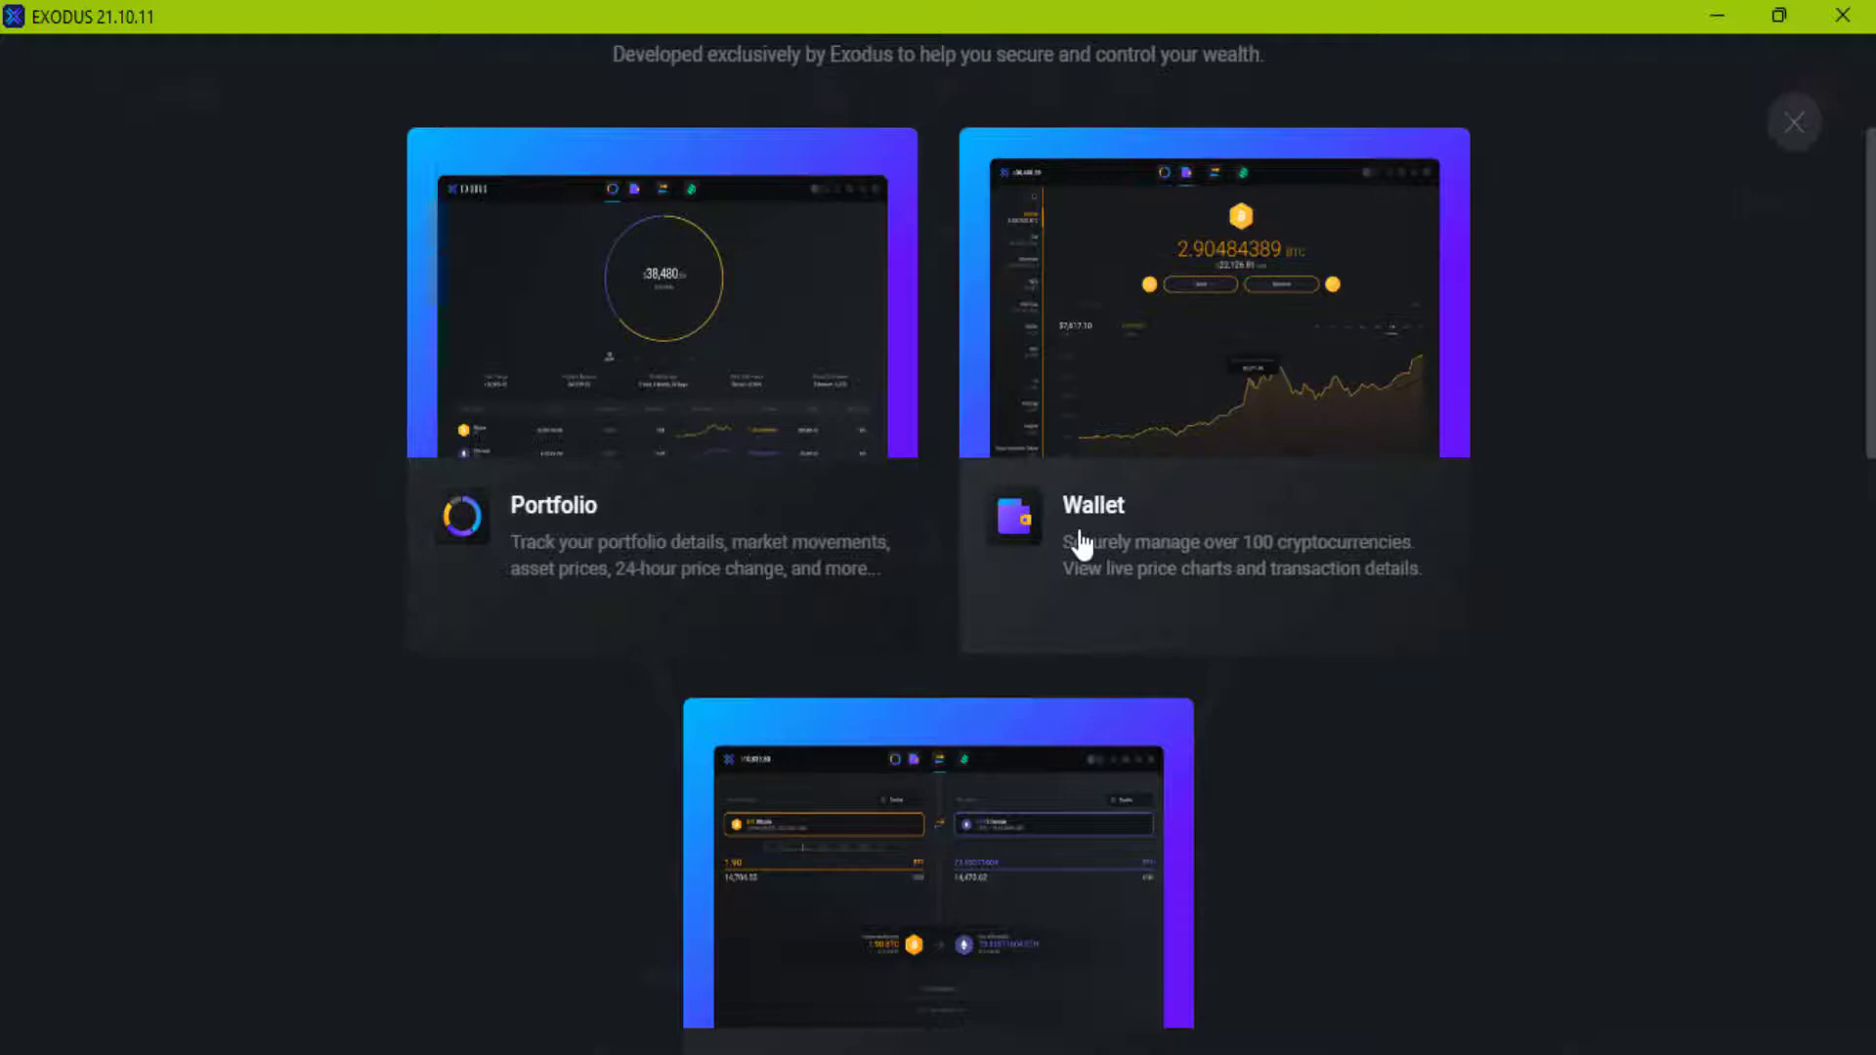
pyautogui.scroll(-3, 1081, 540)
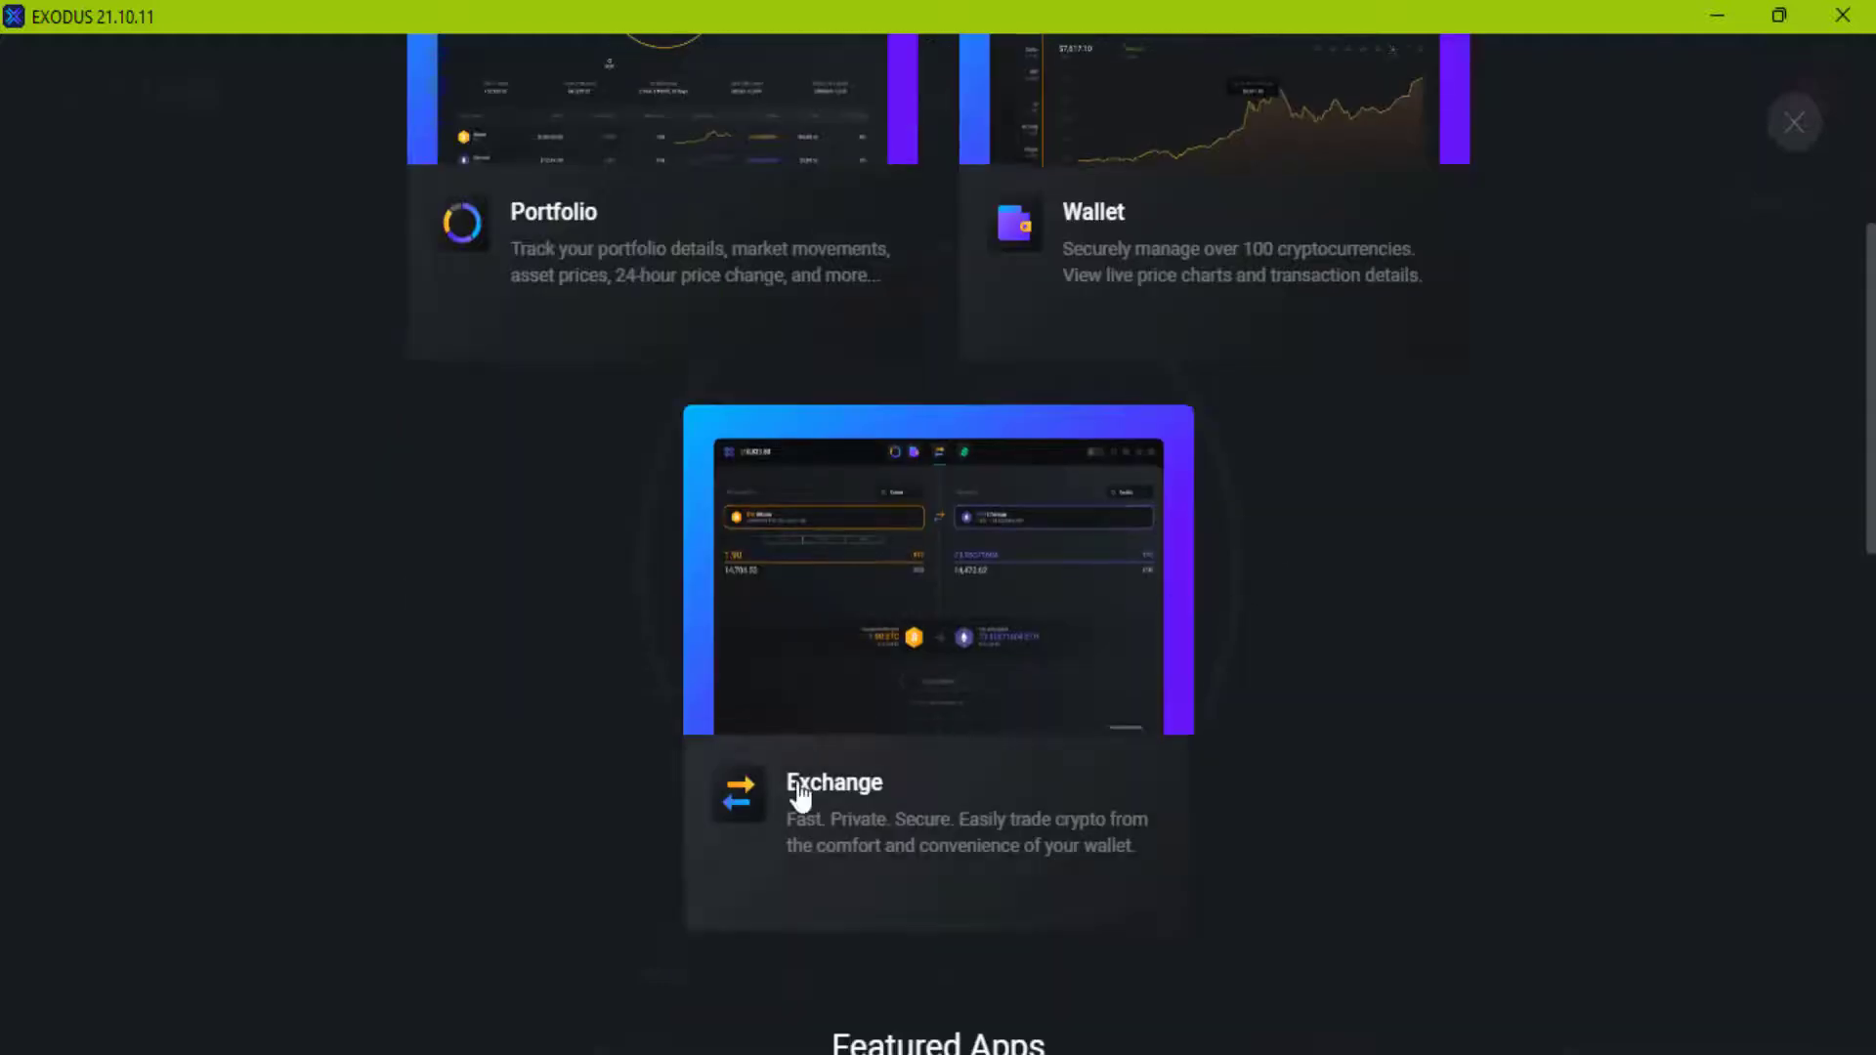
pyautogui.scroll(-3, 587, 767)
pyautogui.scroll(-3, 625, 684)
pyautogui.scroll(-3, 577, 737)
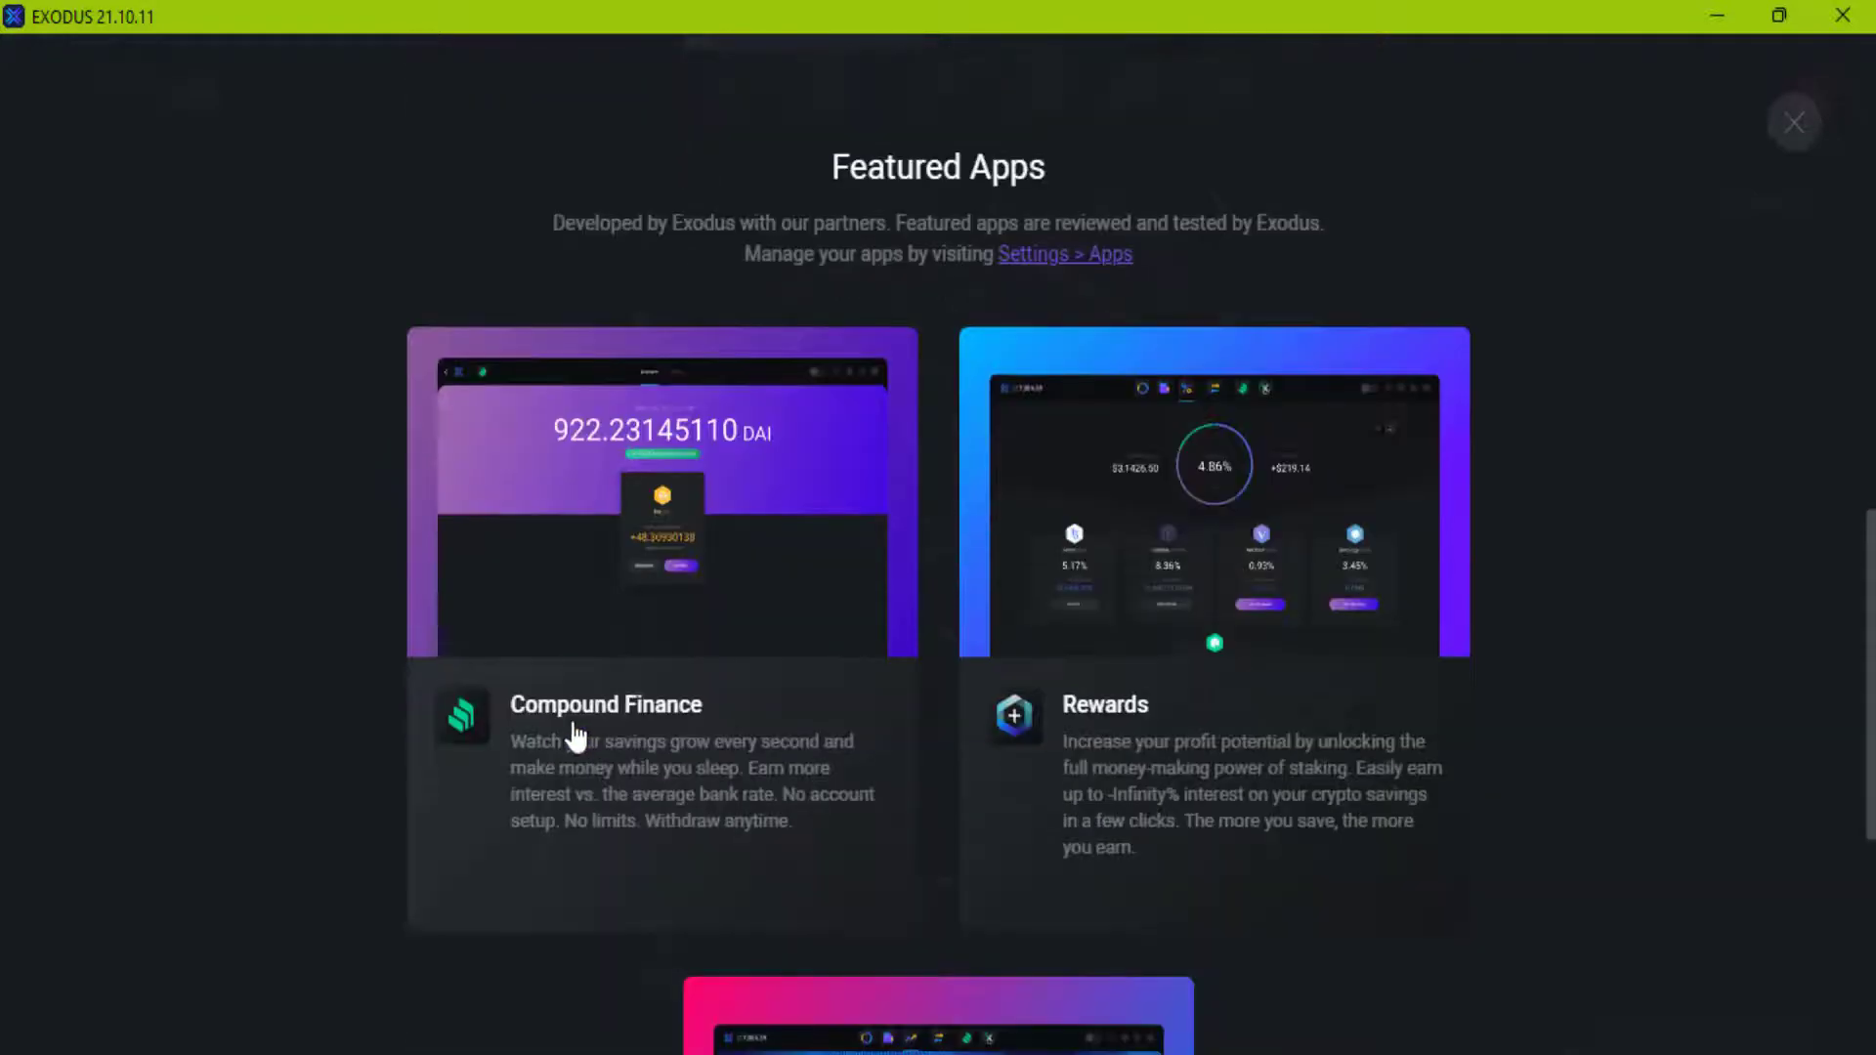
pyautogui.scroll(-3, 942, 763)
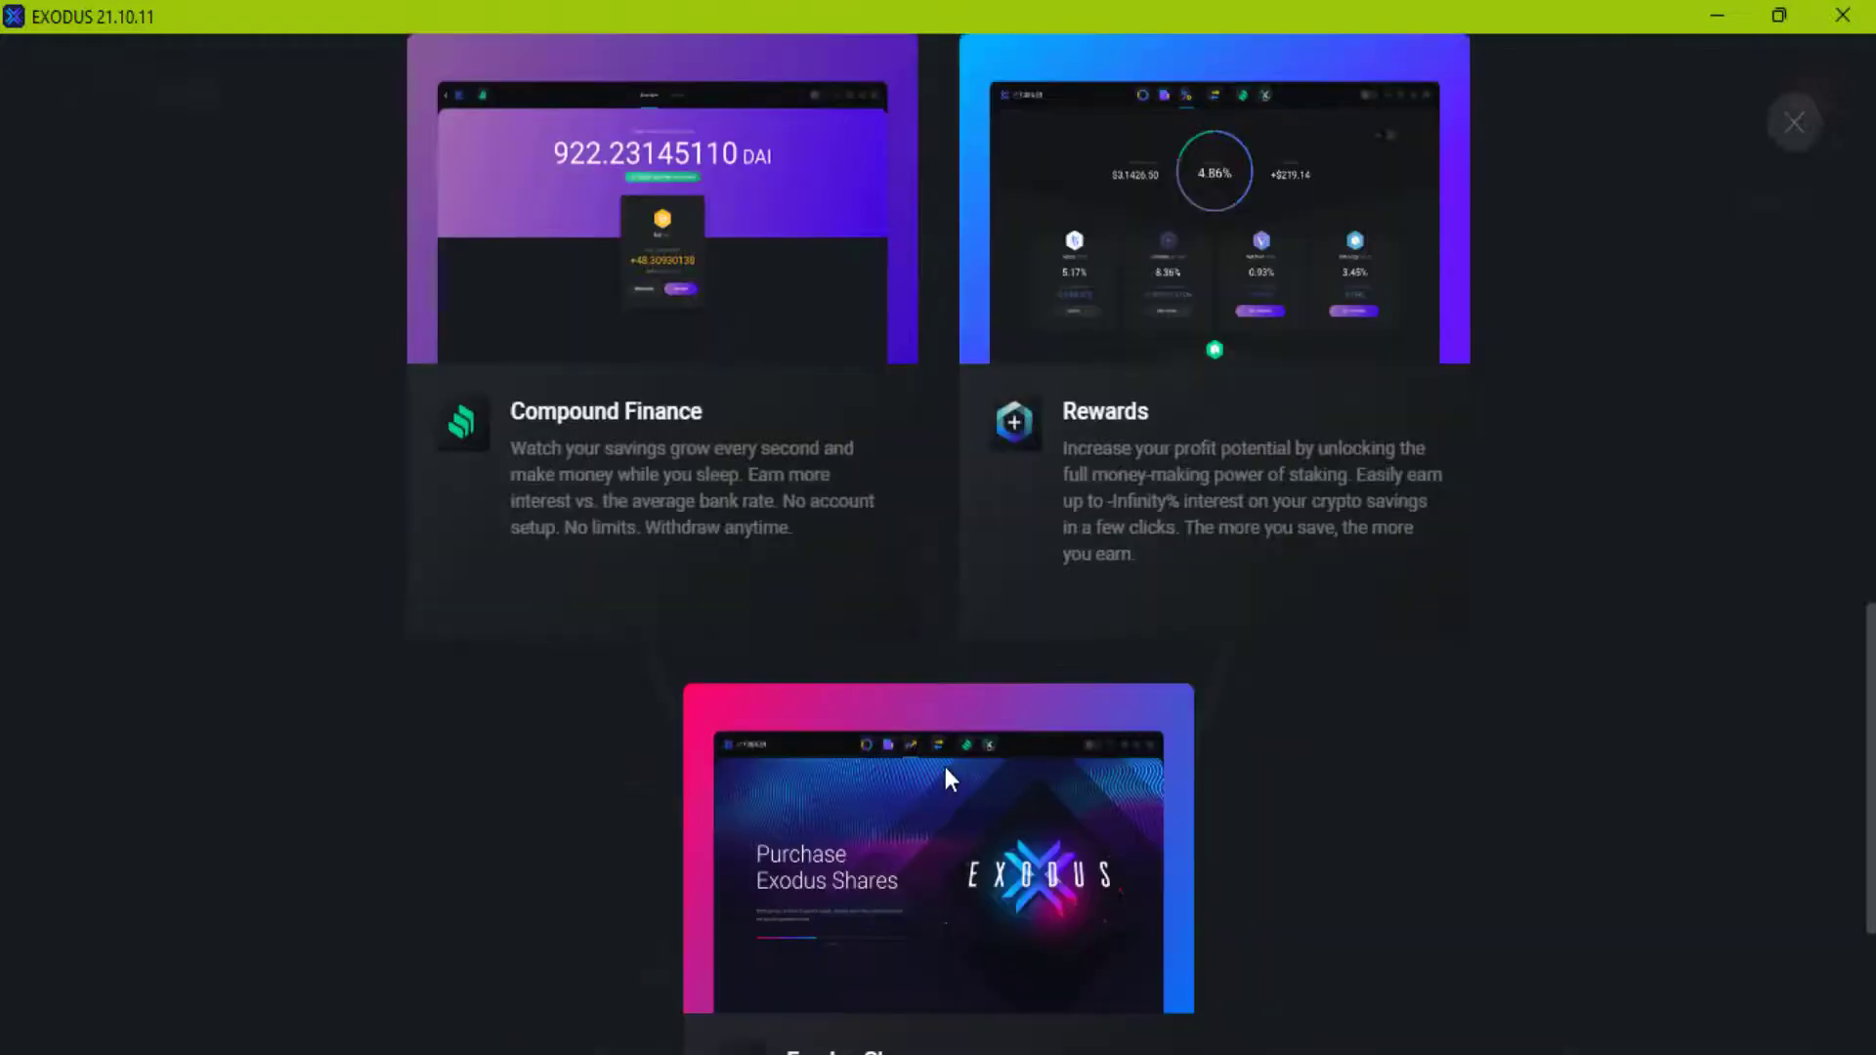
pyautogui.scroll(-3, 946, 778)
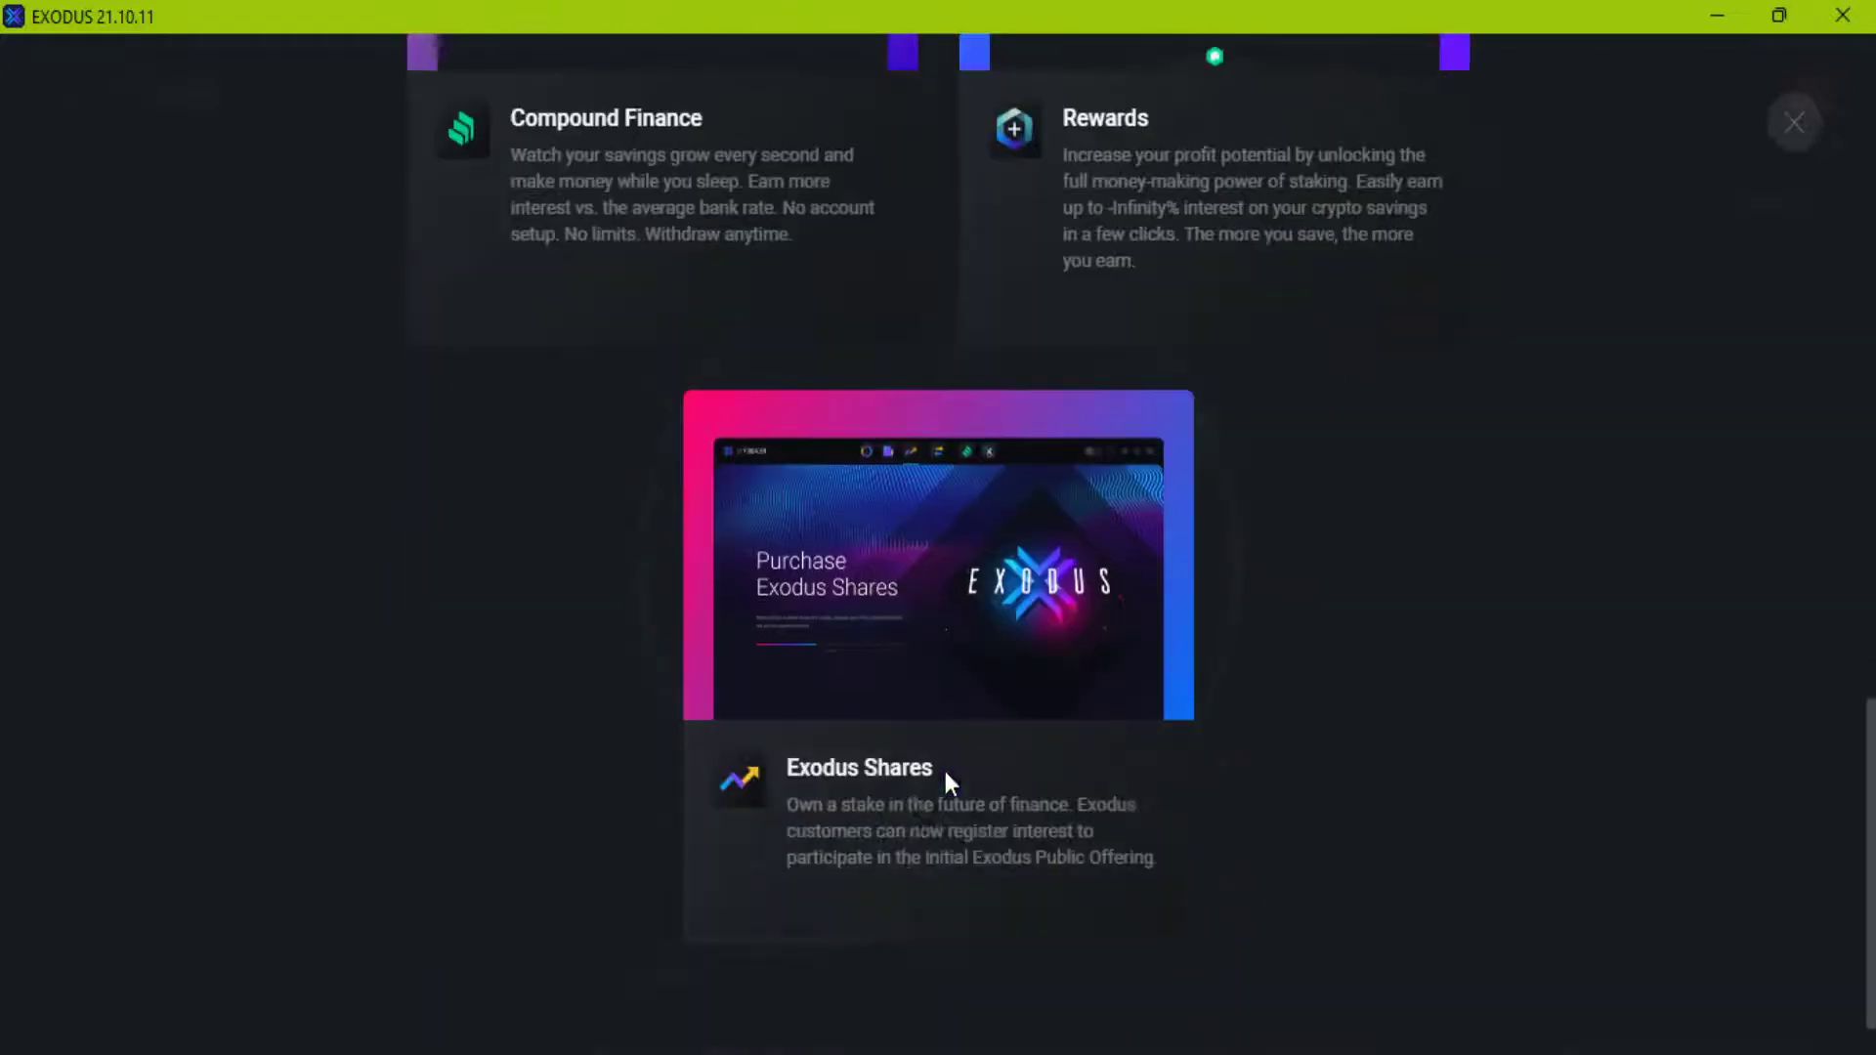
pyautogui.click(1810, 122)
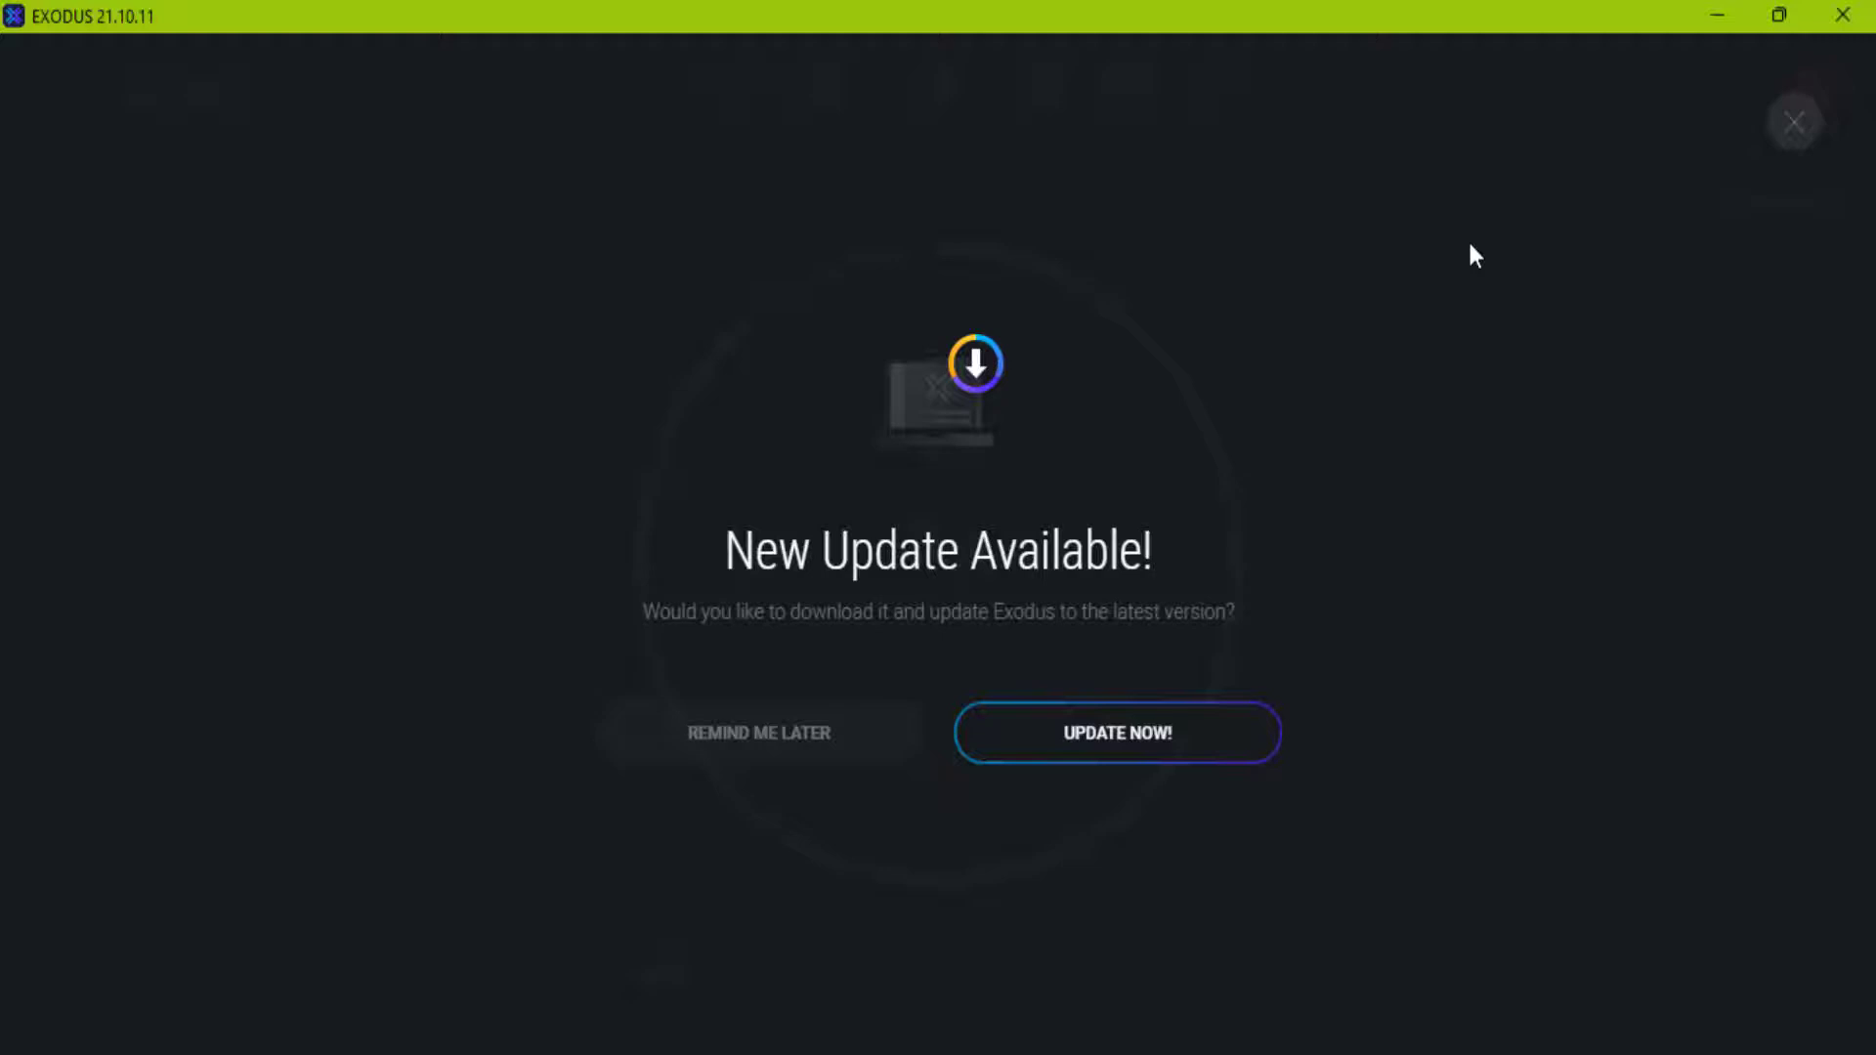
# Dismiss the New Update Available dialog without updating
pyautogui.click(1810, 121)
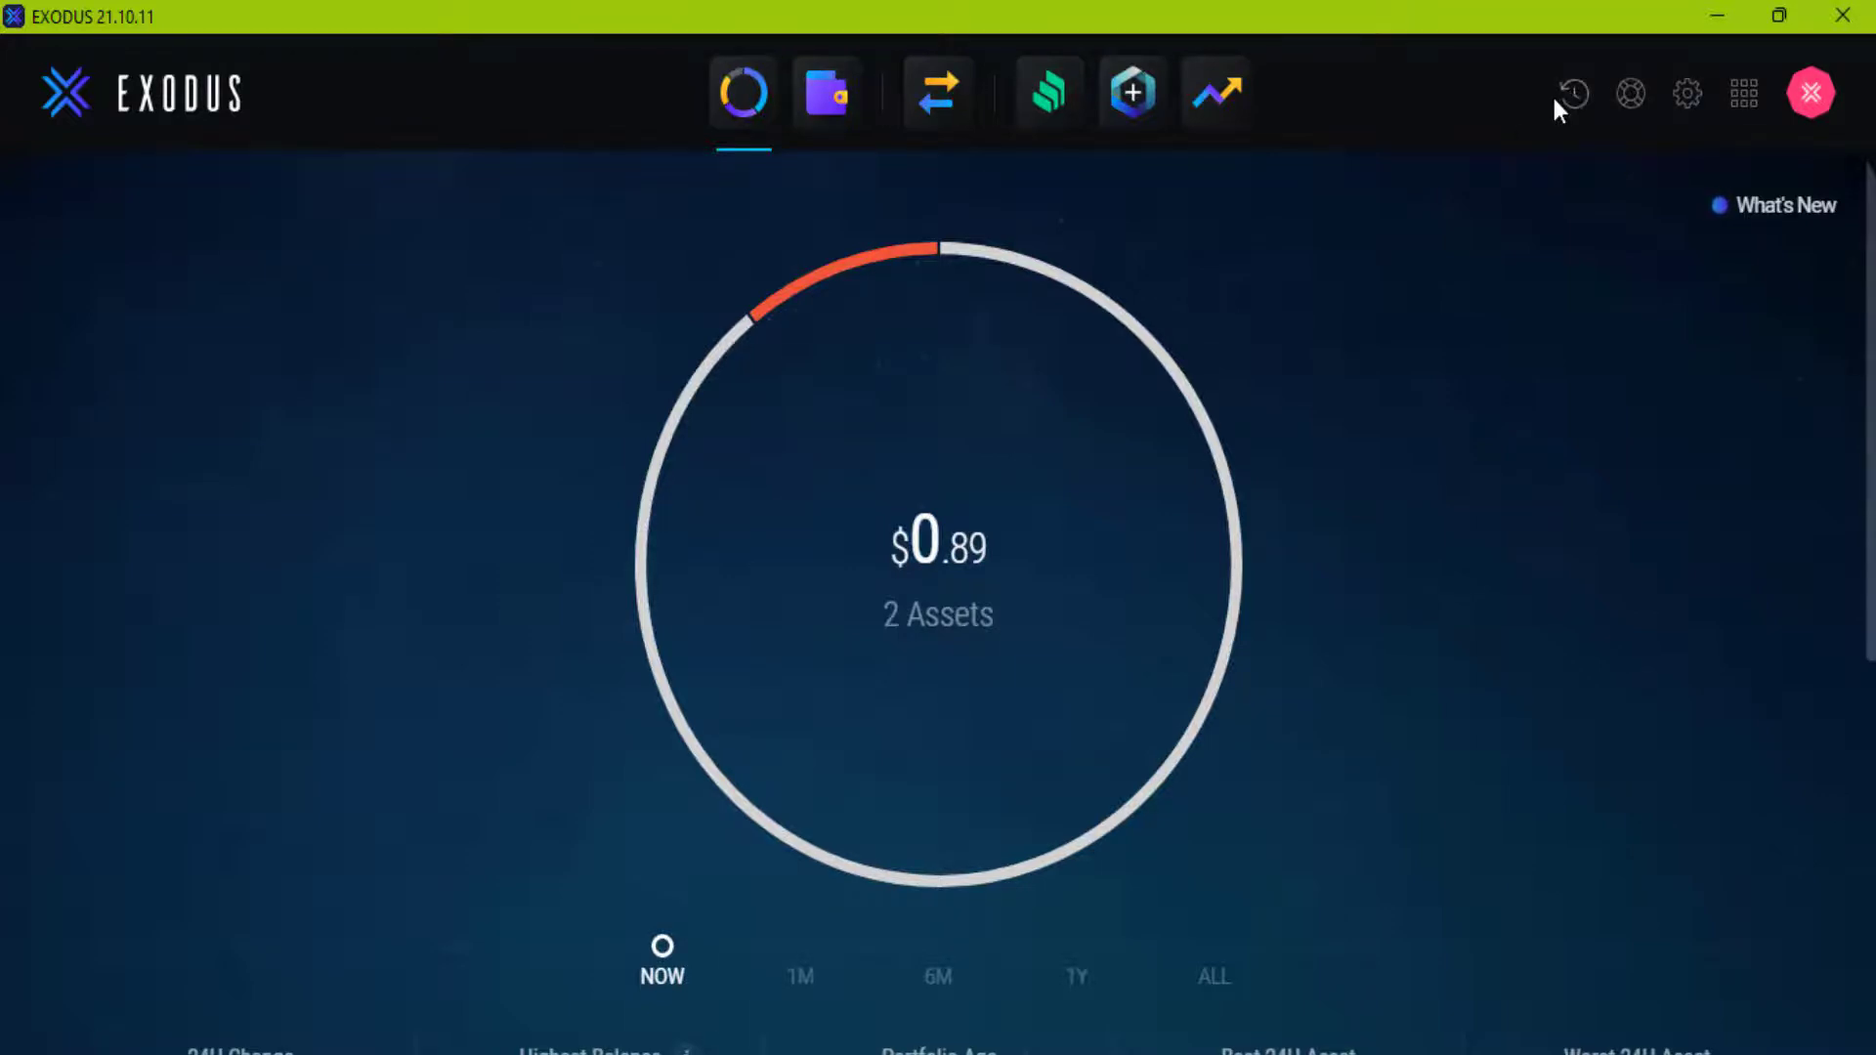
# Confirm the backup is complete and check the Auto-Lock options, keeping it at Never
pyautogui.click(1688, 93)
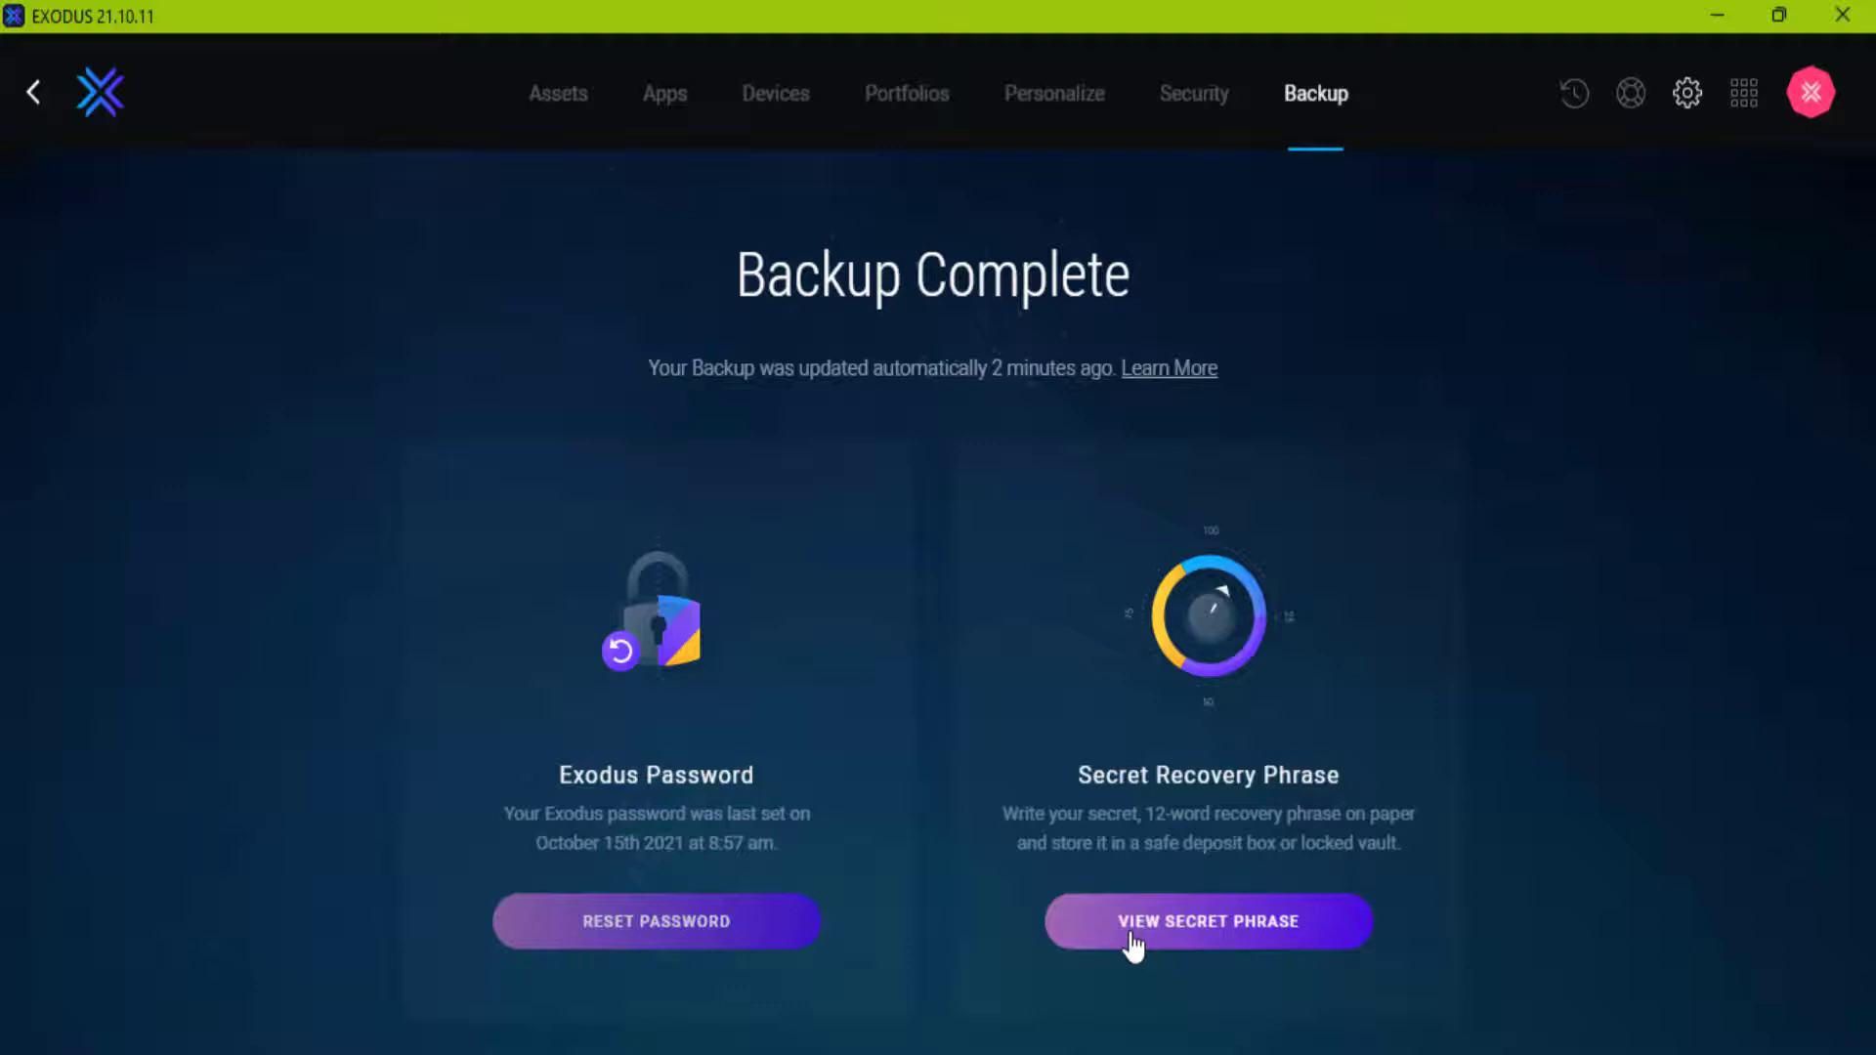
pyautogui.click(1190, 95)
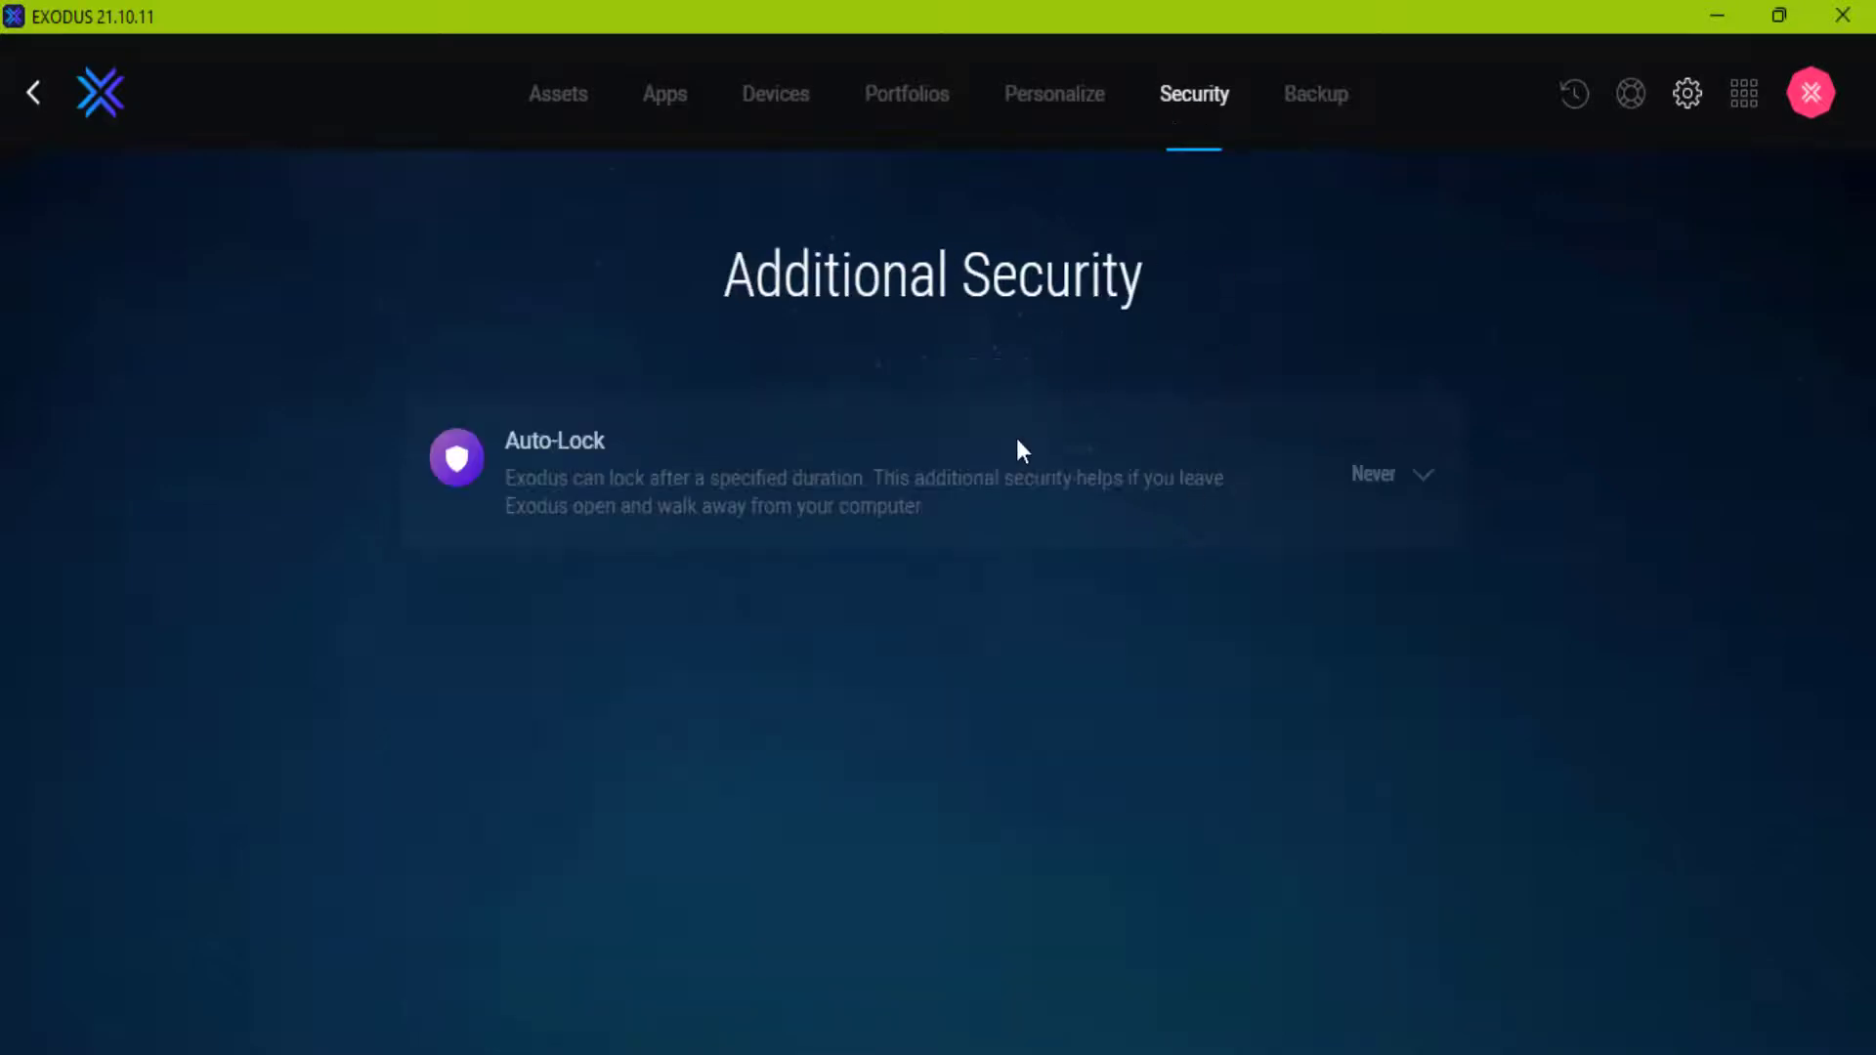
pyautogui.click(1383, 475)
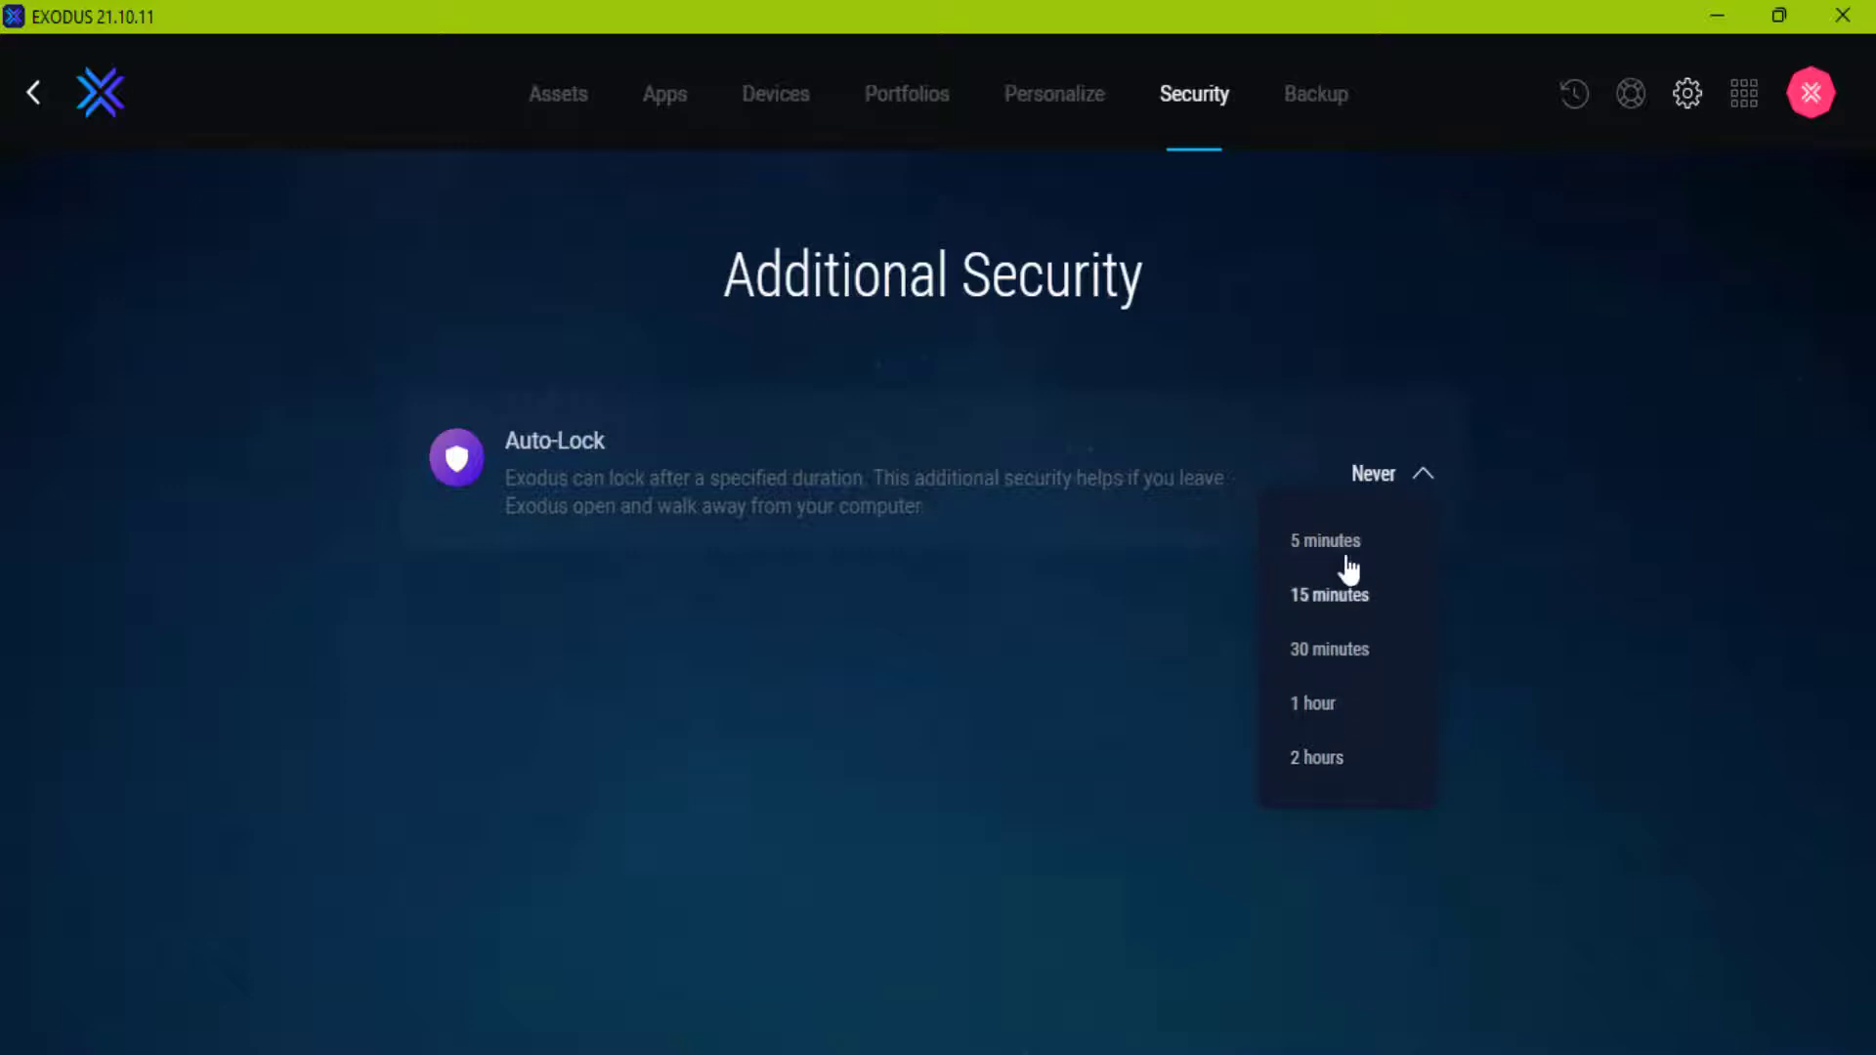
pyautogui.click(1422, 476)
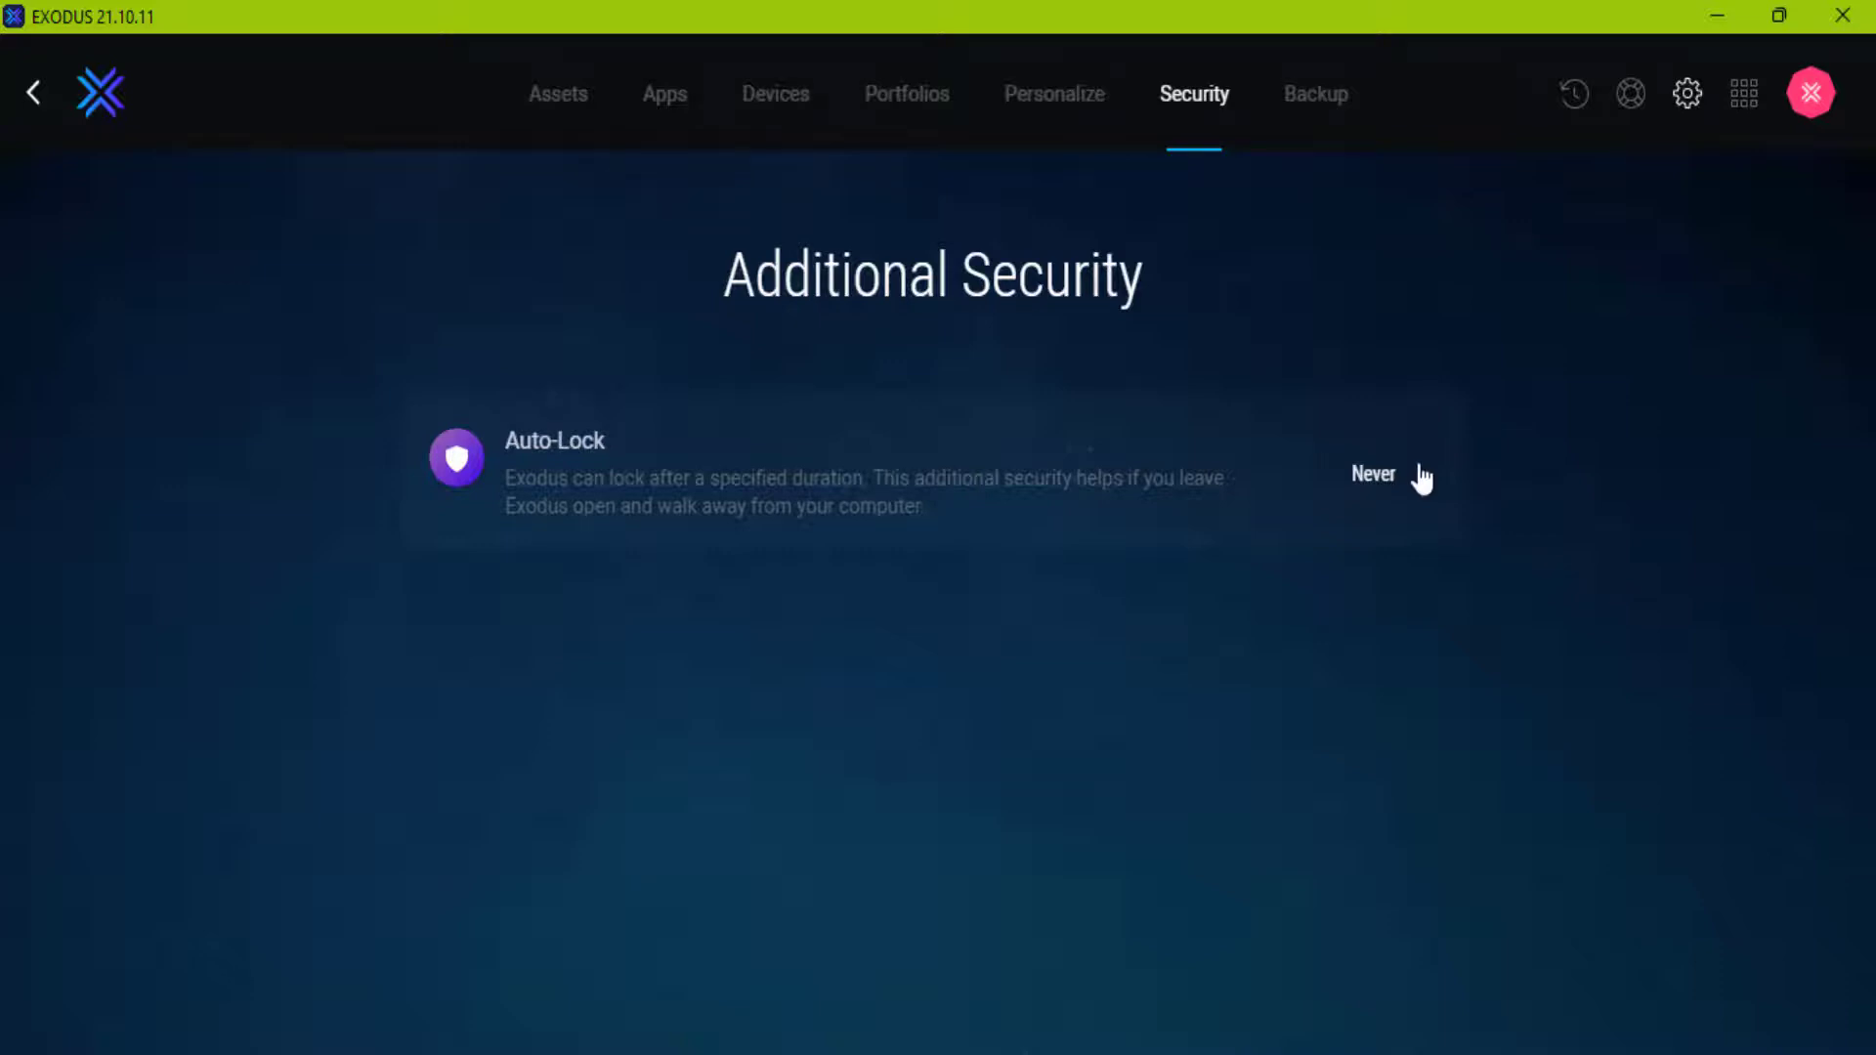
pyautogui.click(1046, 118)
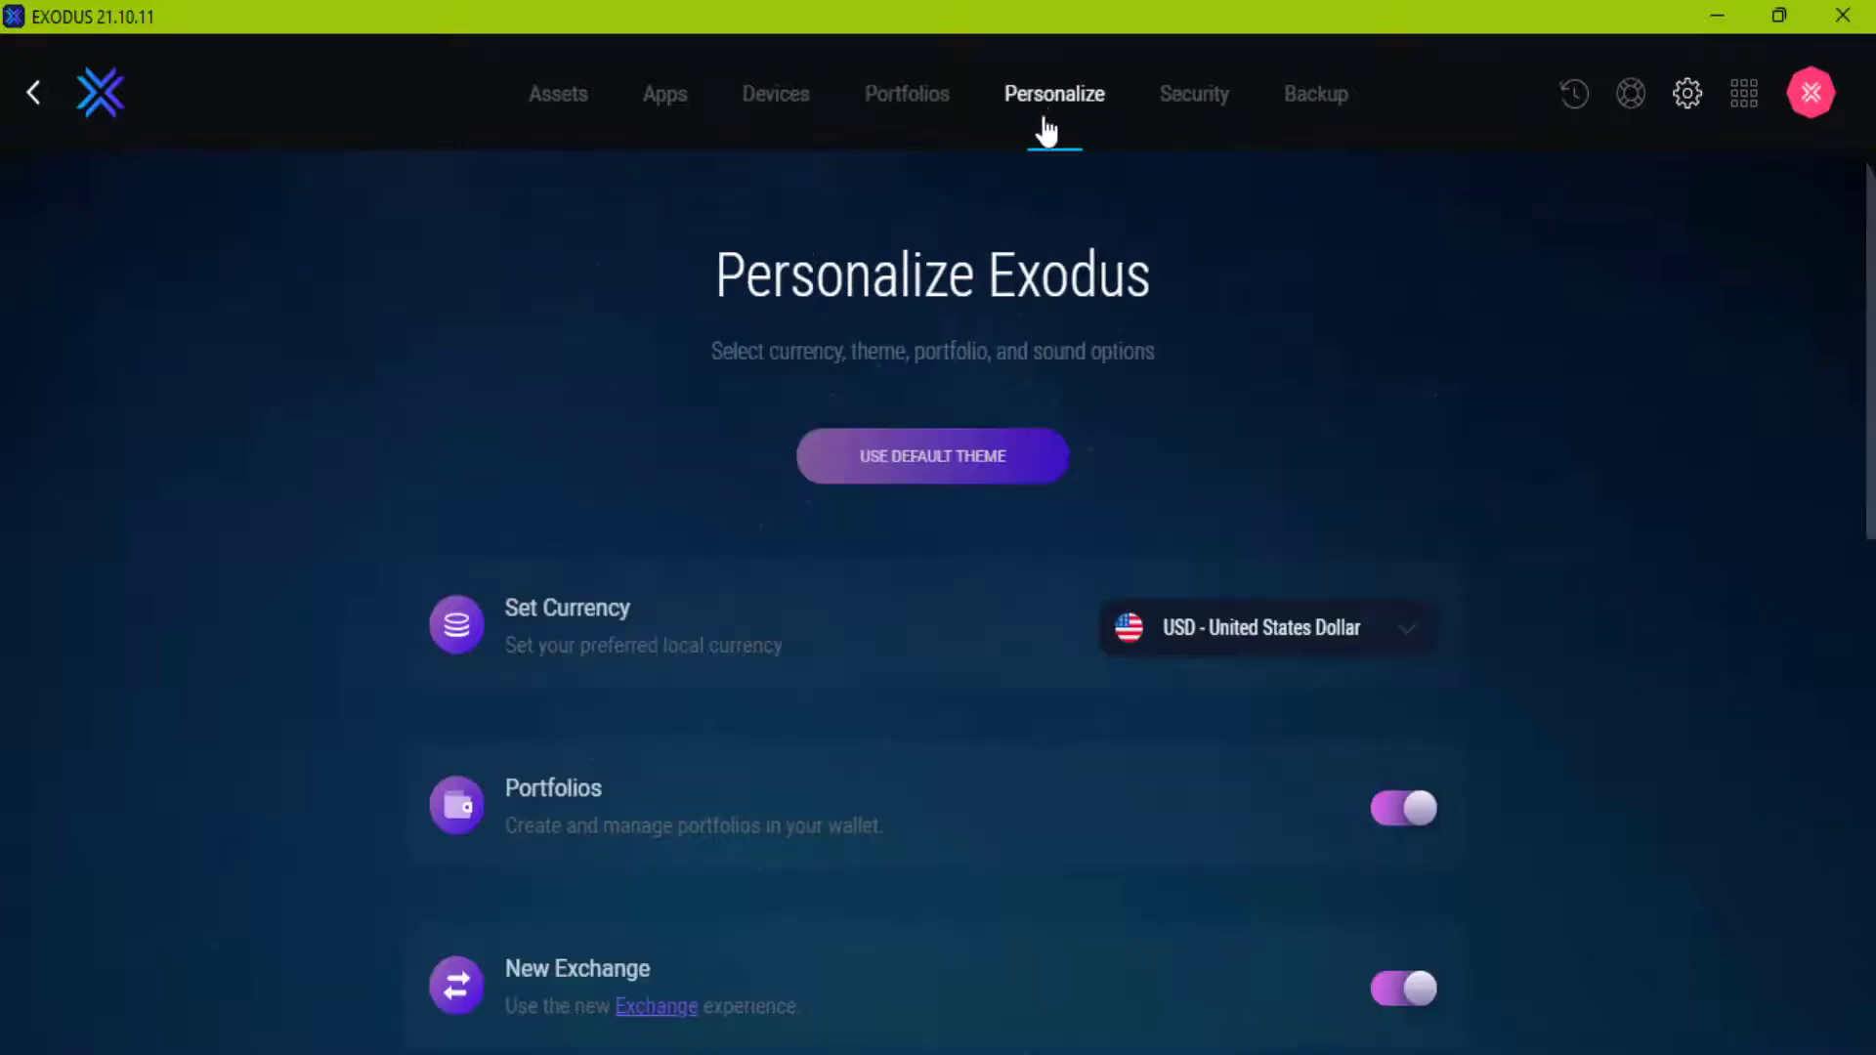
pyautogui.scroll(-3, 1259, 496)
pyautogui.click(1383, 336)
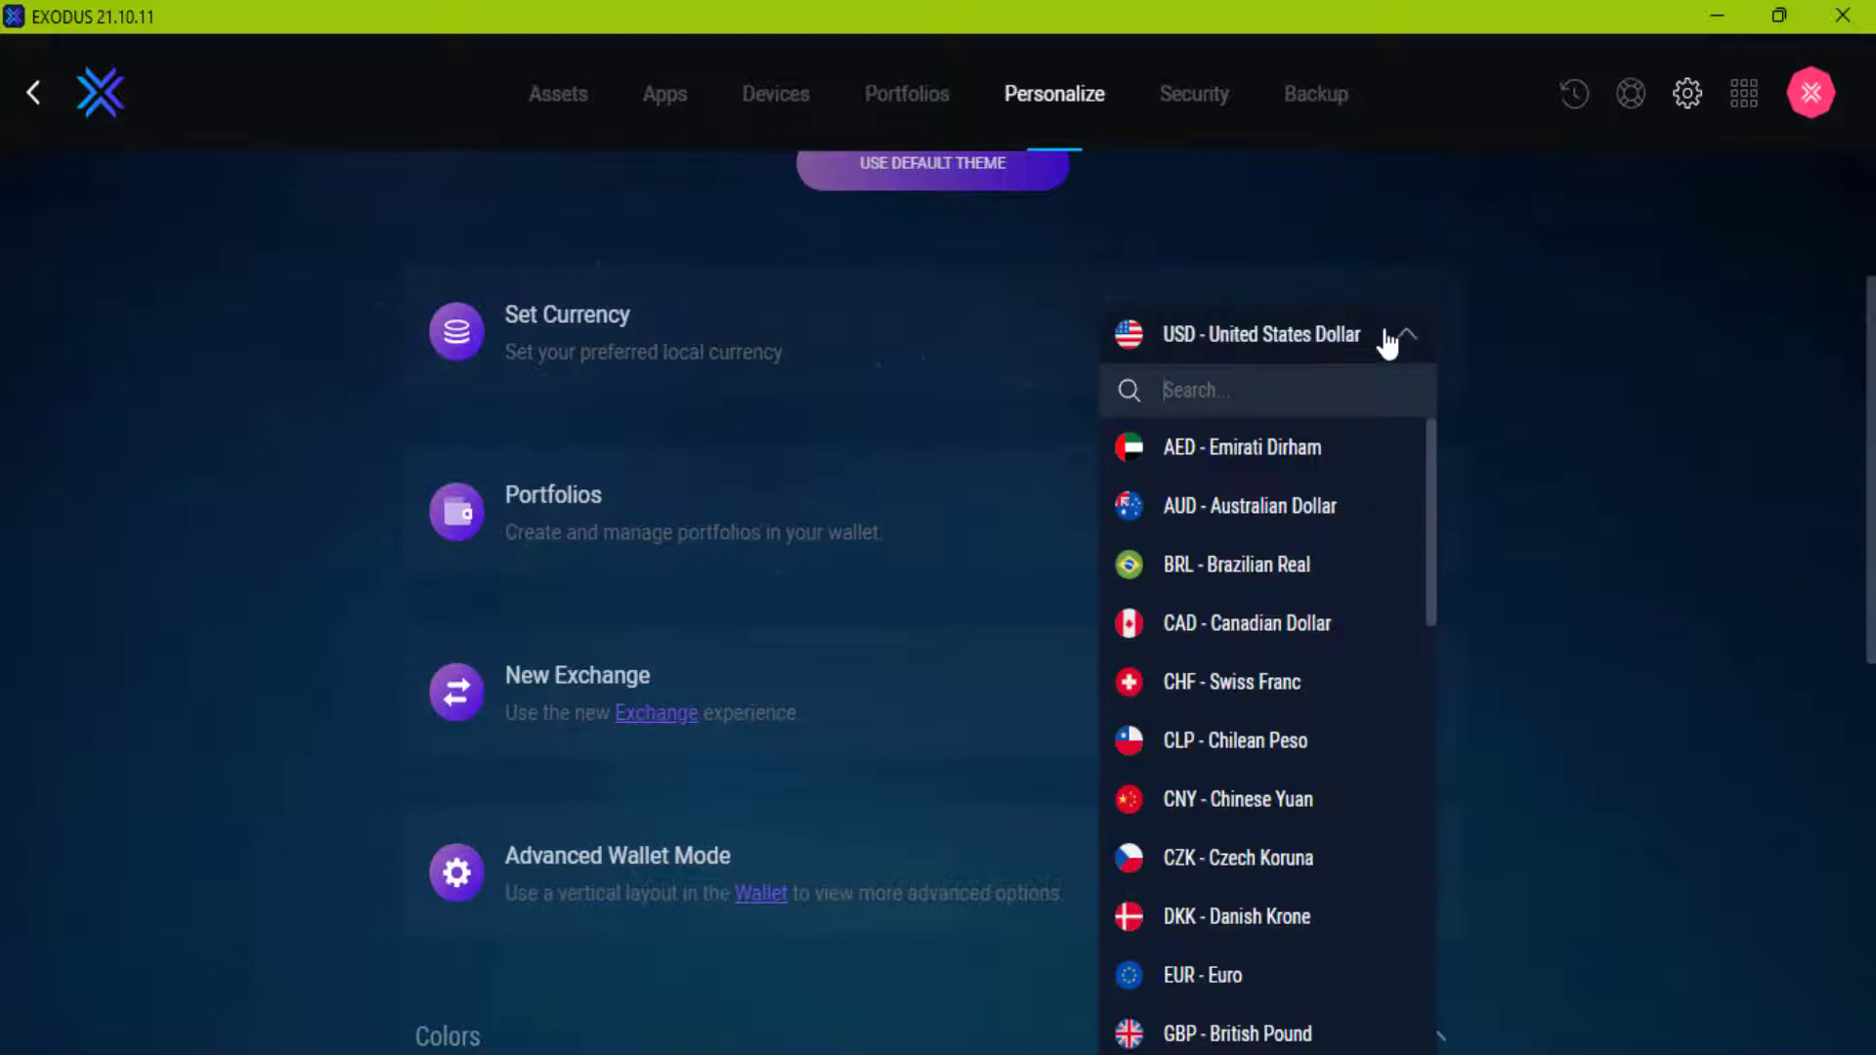
pyautogui.scroll(-5, 1322, 645)
pyautogui.scroll(-5, 1321, 645)
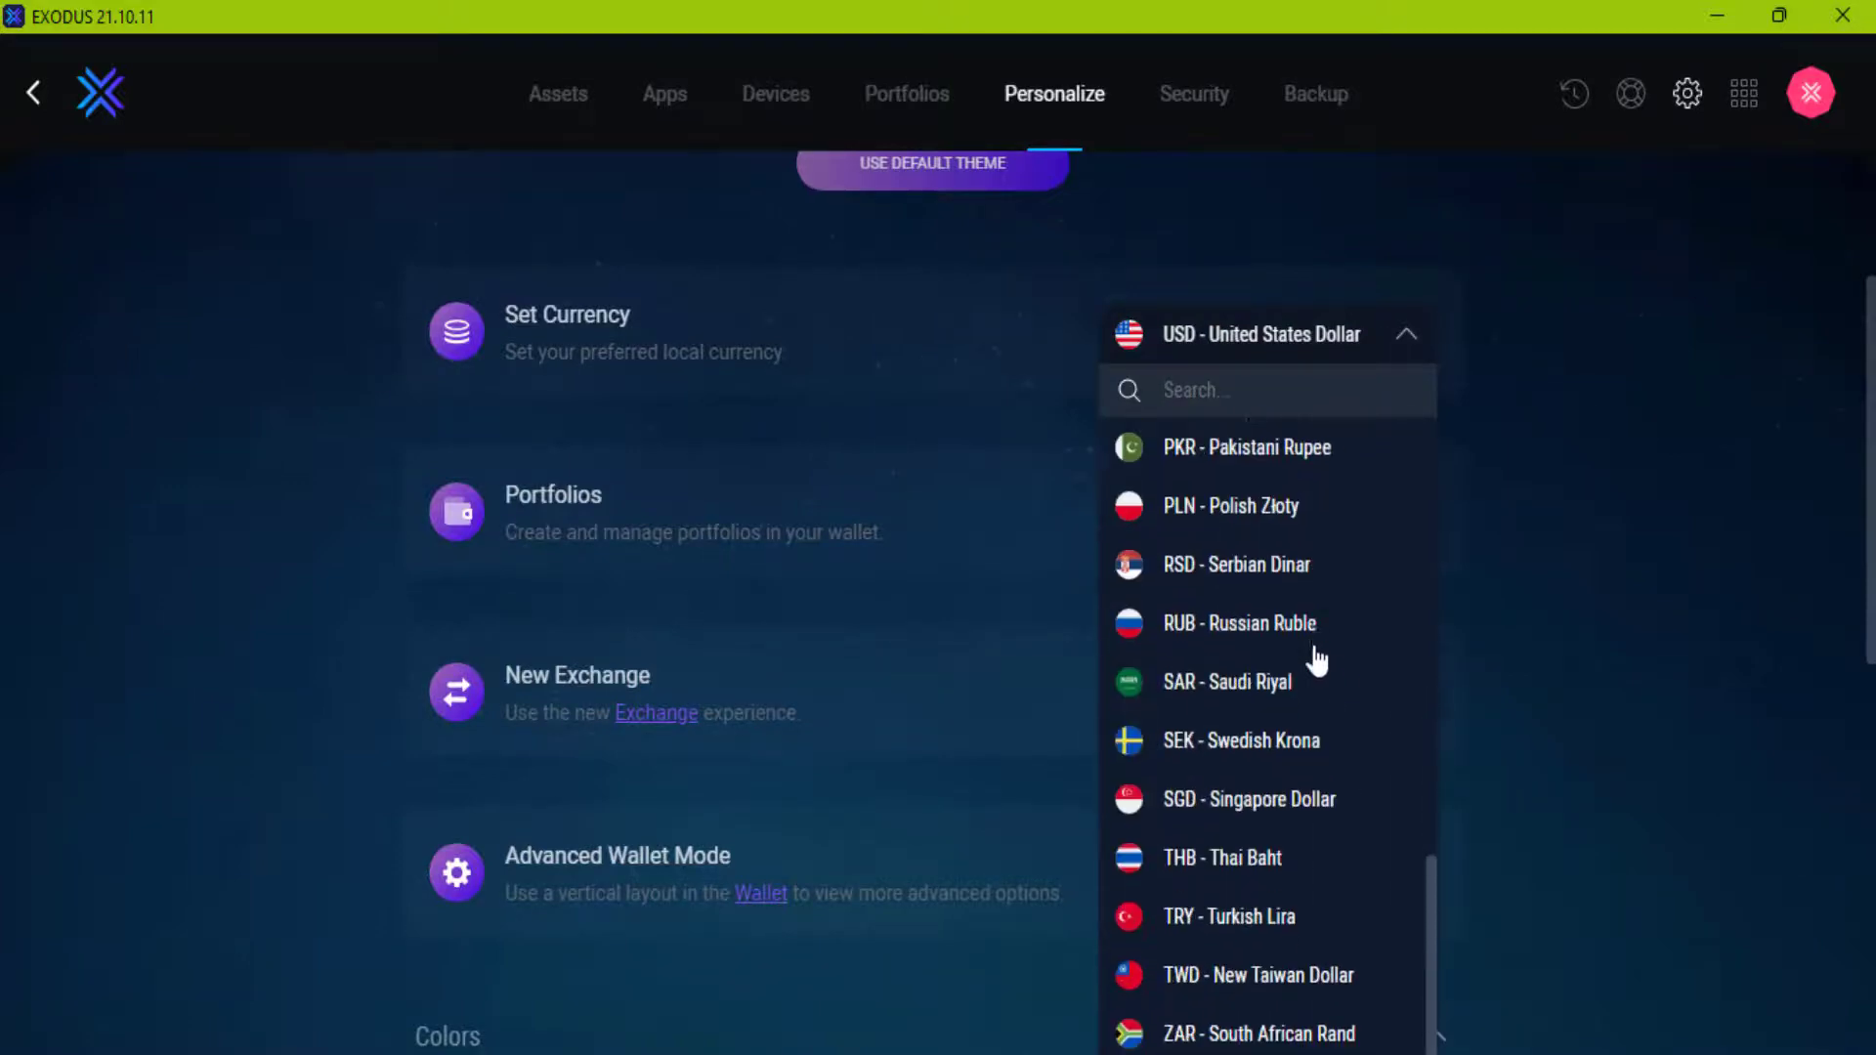
pyautogui.click(1388, 334)
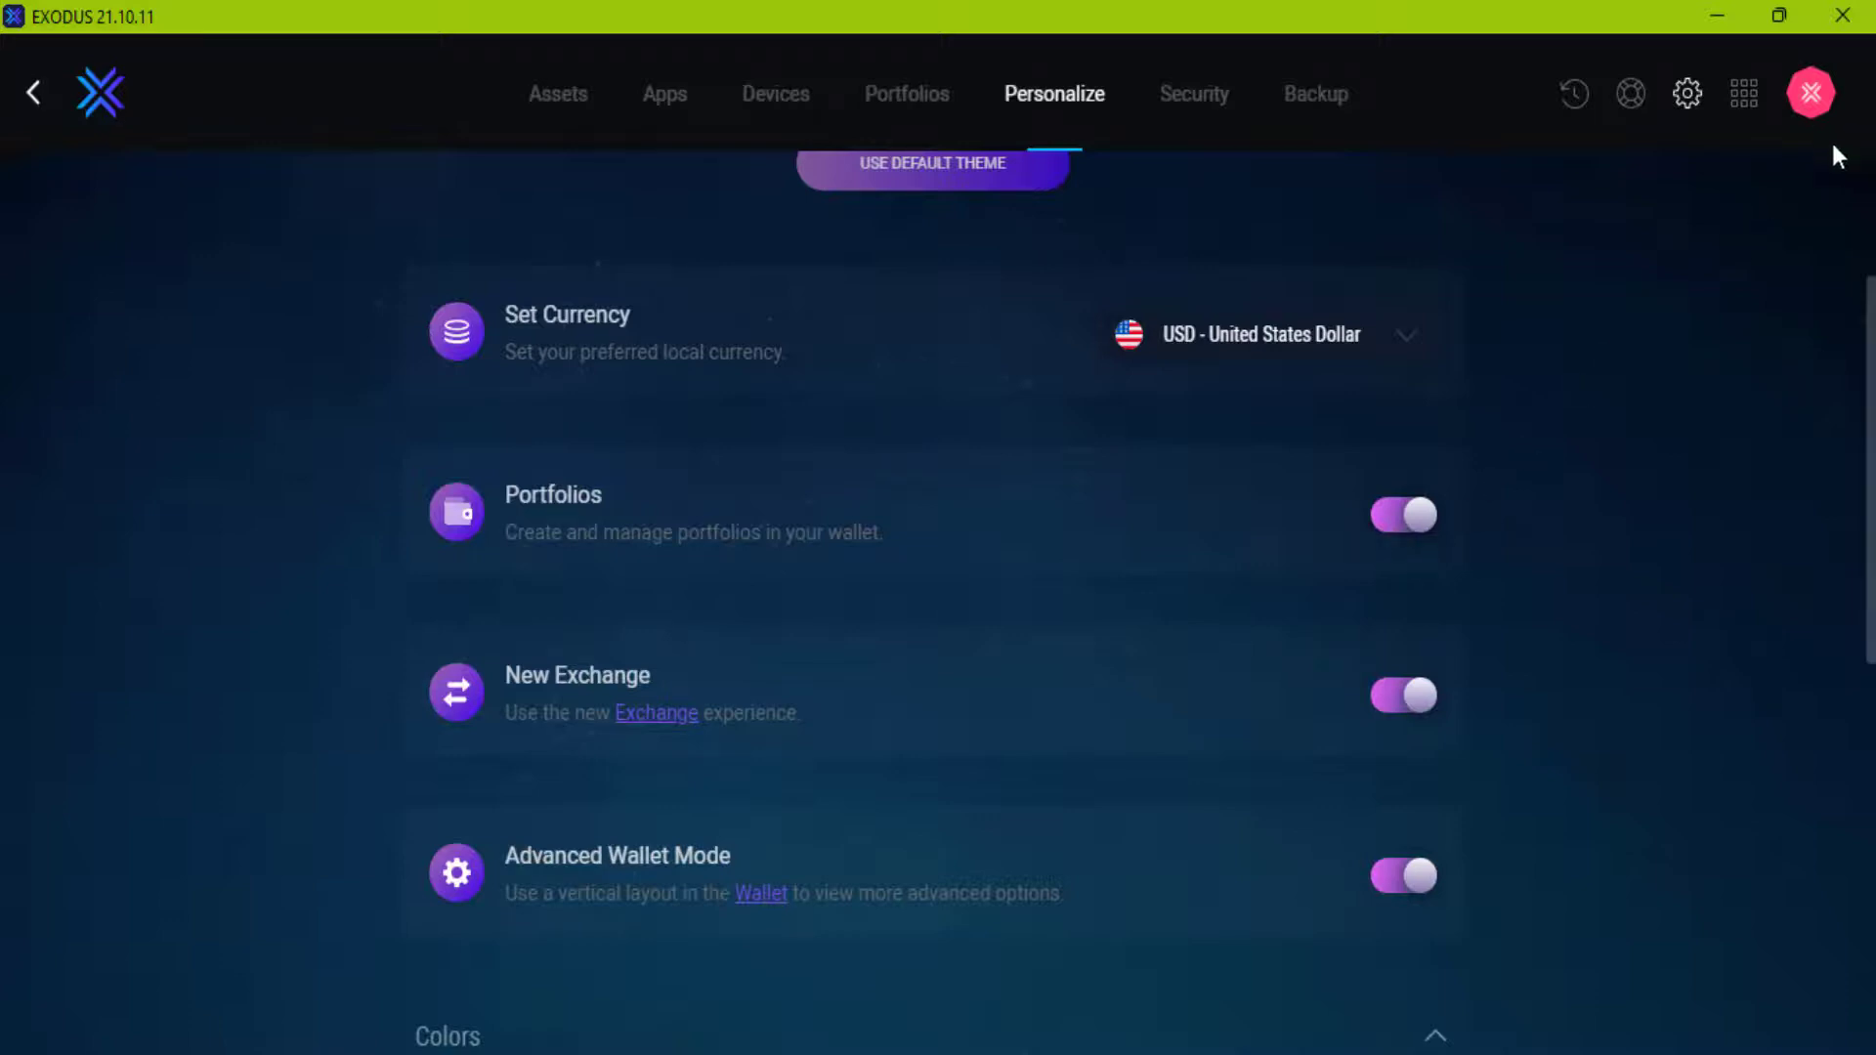
pyautogui.click(1429, 529)
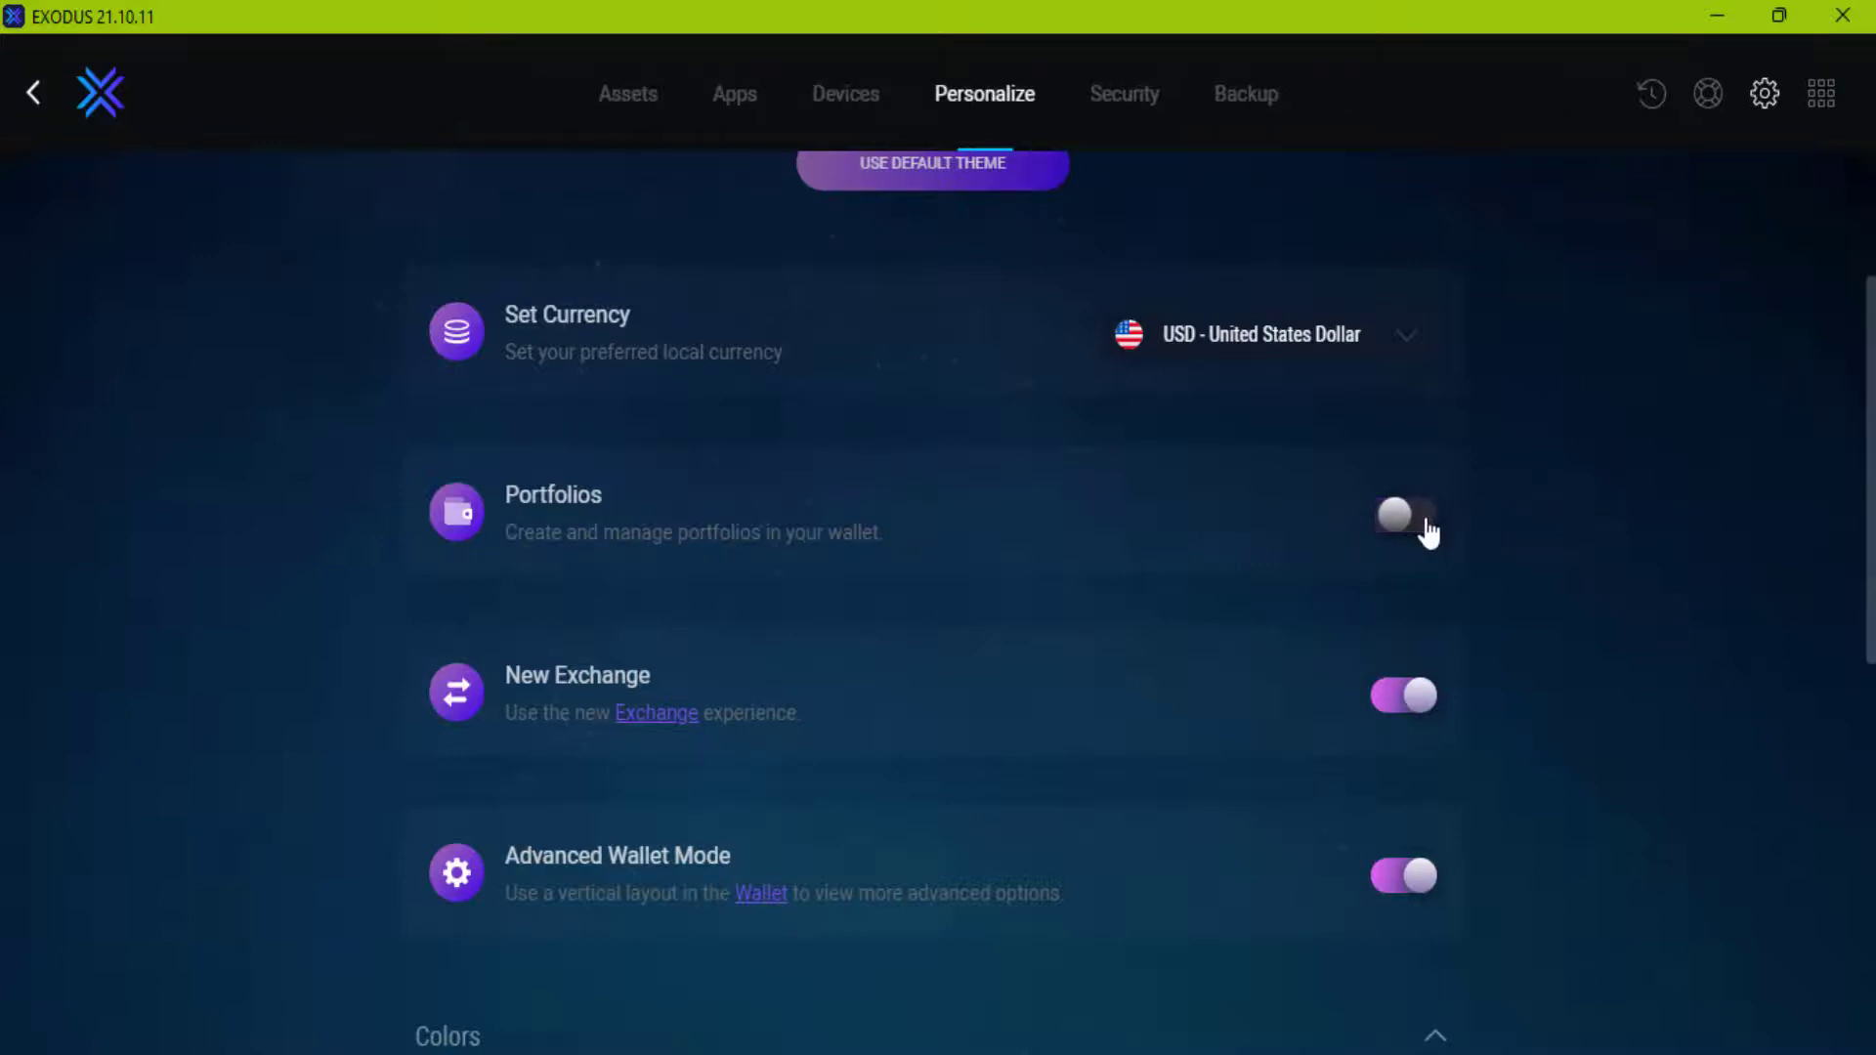
pyautogui.click(1429, 530)
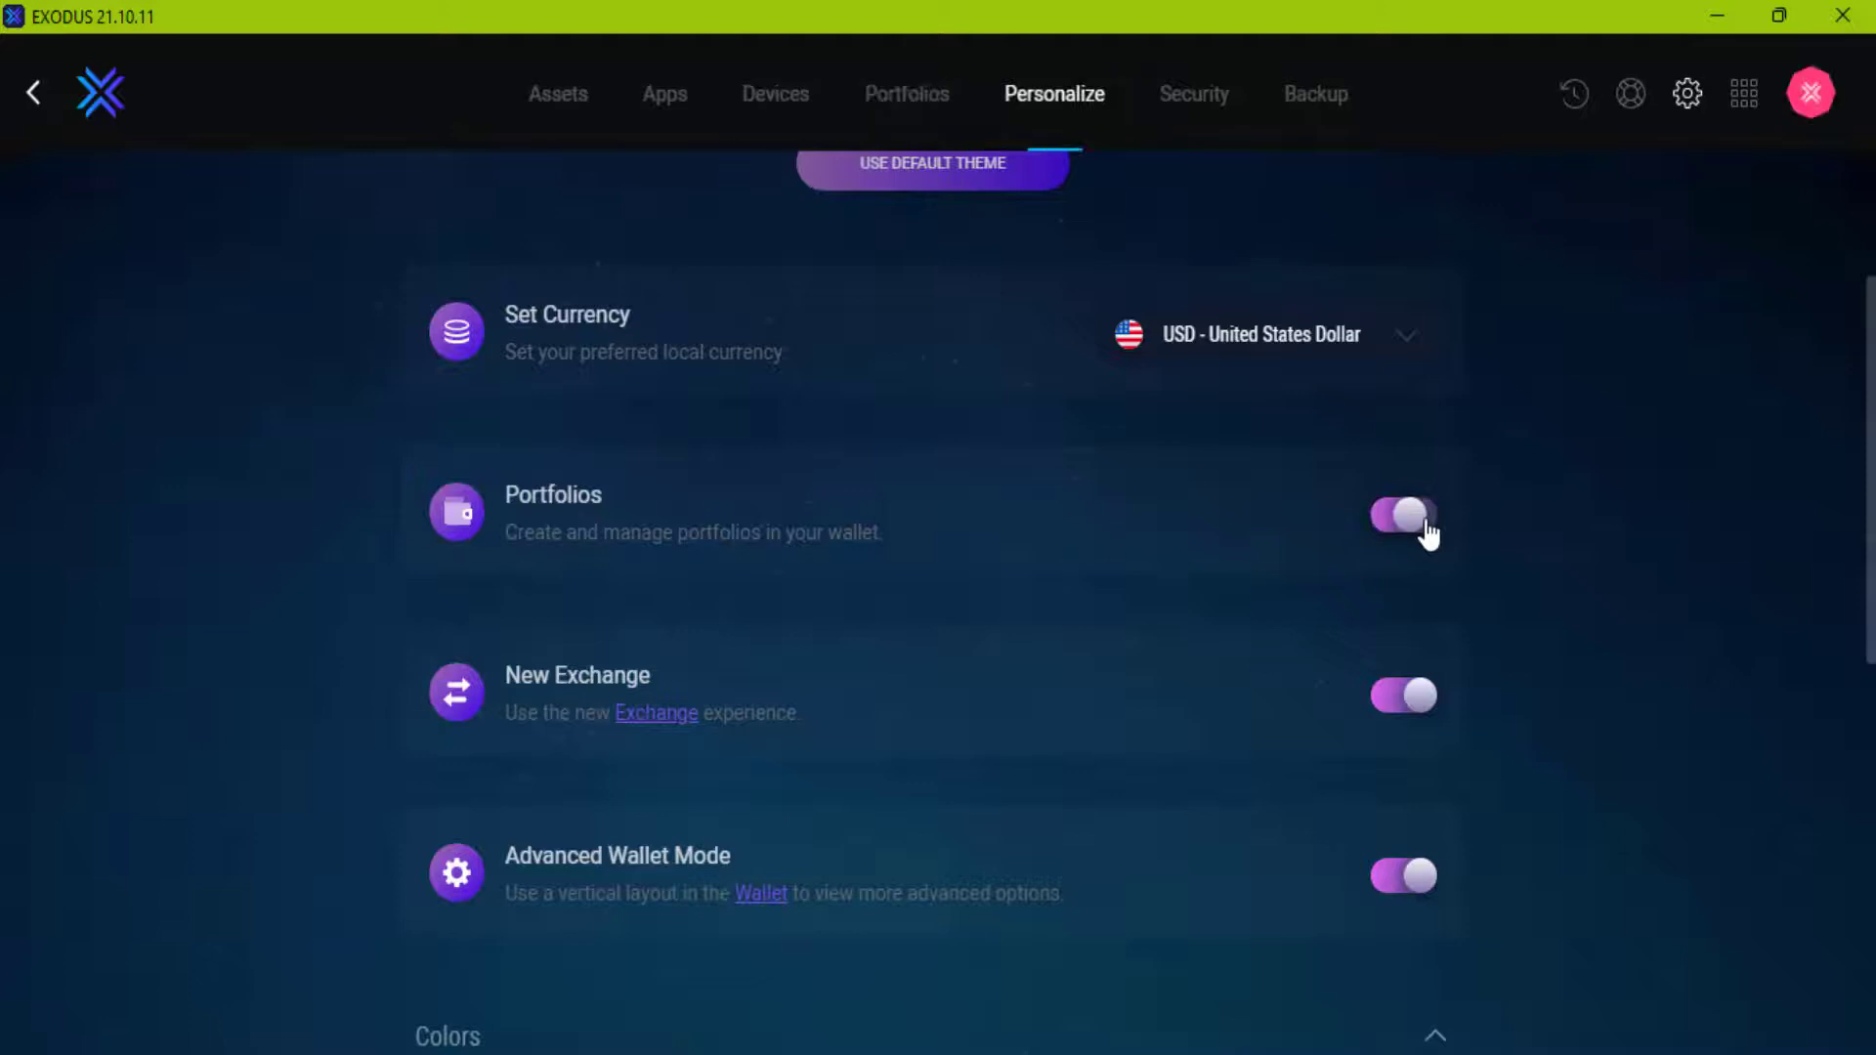
pyautogui.scroll(-2, 970, 532)
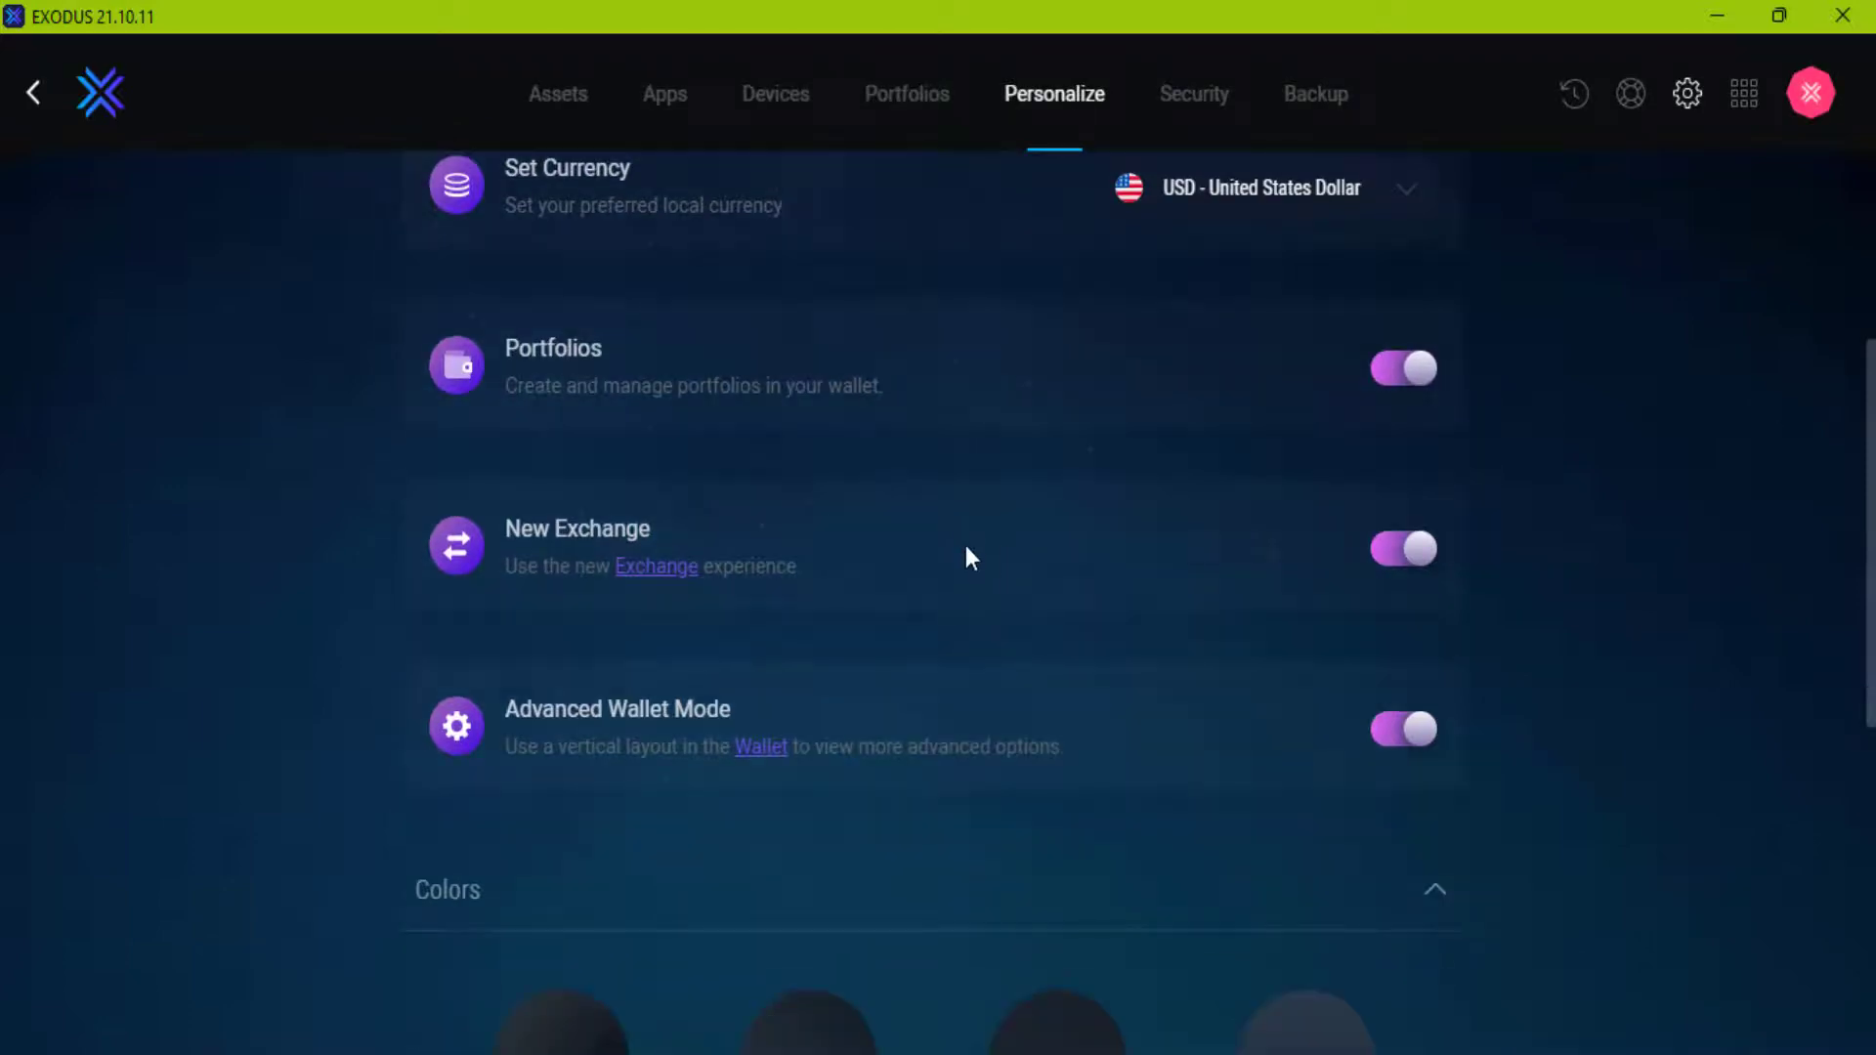
pyautogui.scroll(-2, 1280, 621)
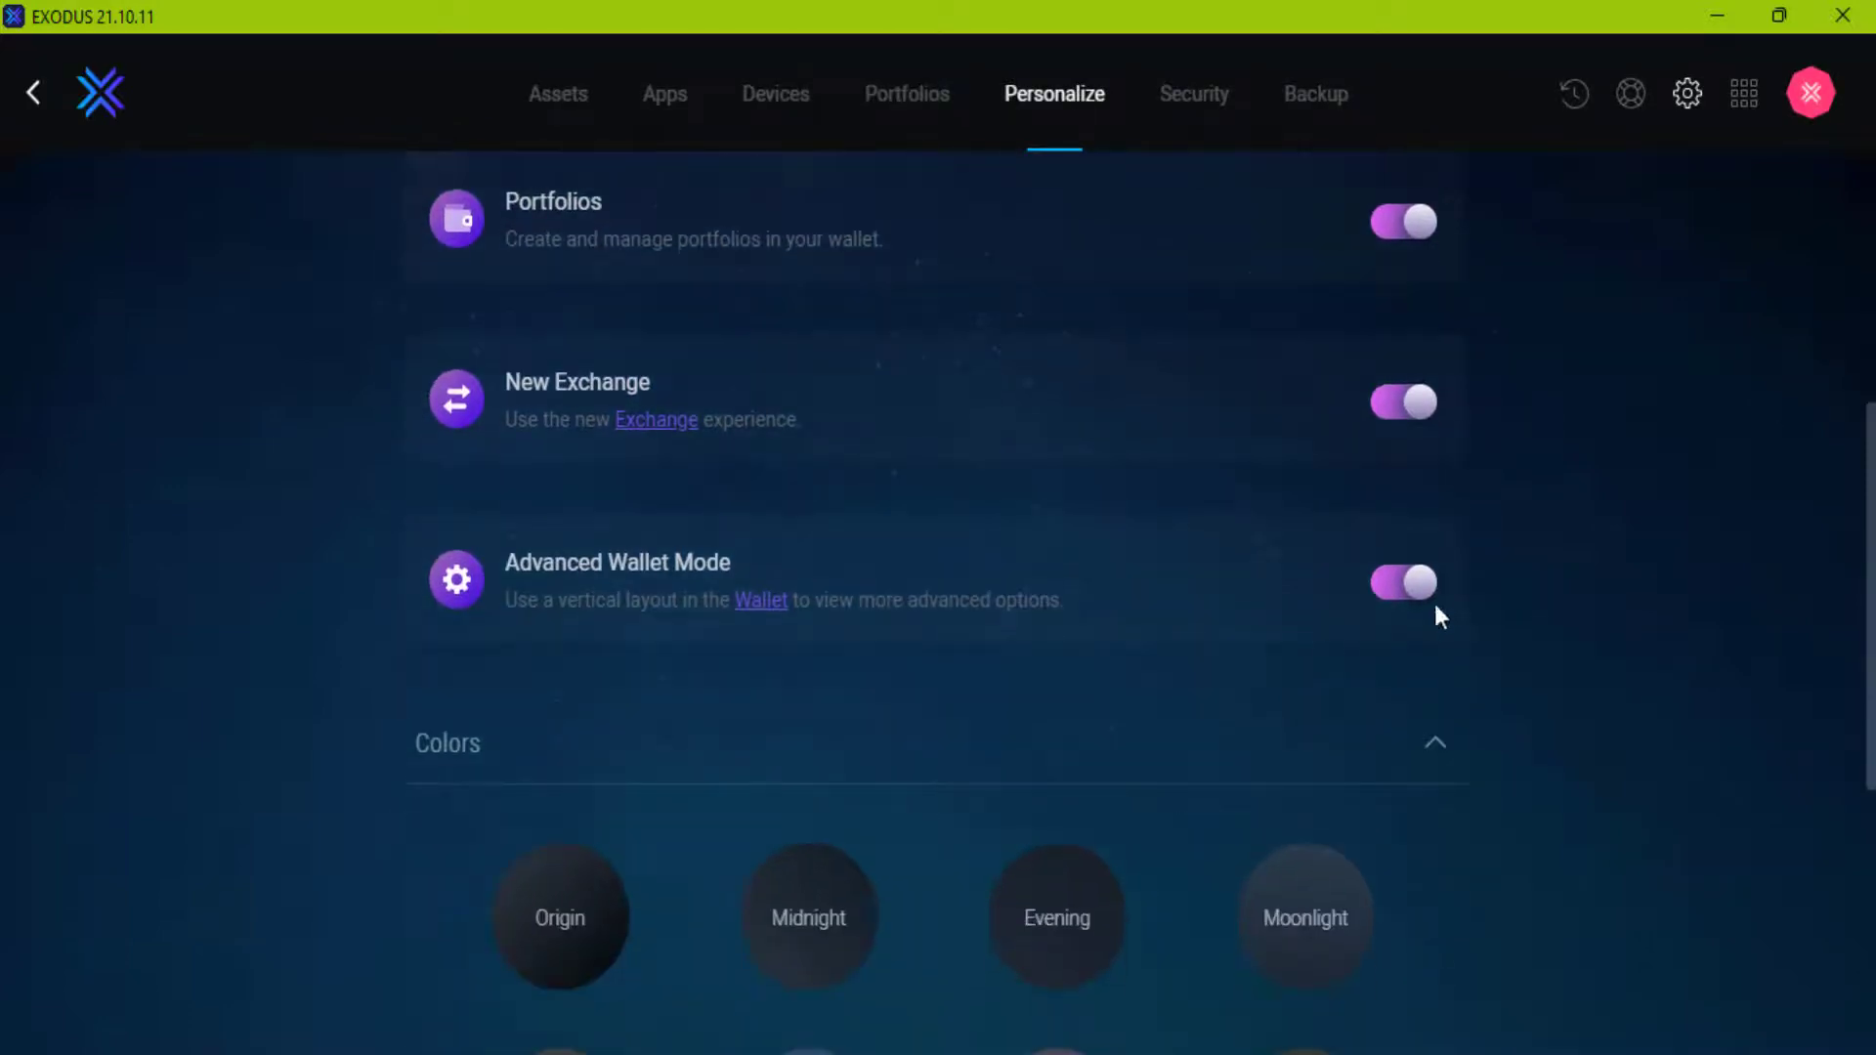
pyautogui.scroll(-2, 1388, 620)
pyautogui.scroll(-2, 1222, 641)
# Apply the Barlow colour theme and expand the background textures
pyautogui.scroll(-4, 978, 606)
pyautogui.click(825, 561)
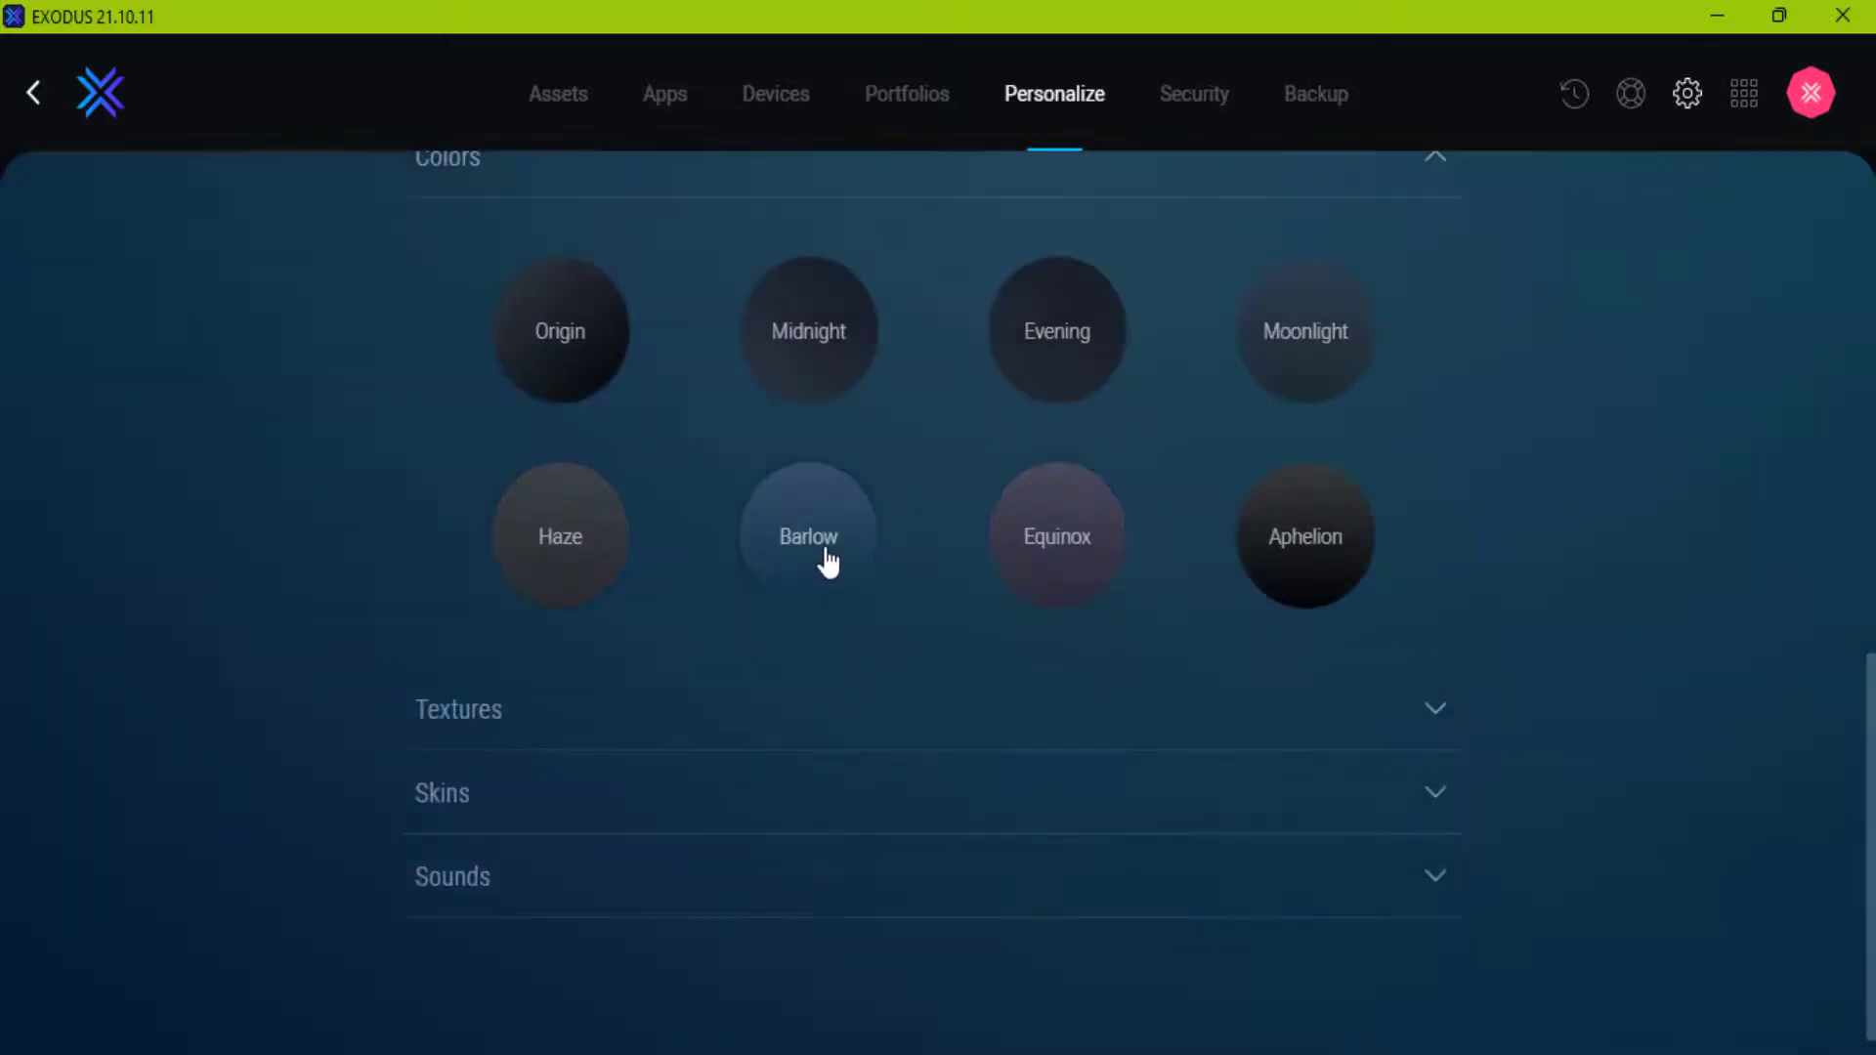
pyautogui.scroll(-1, 1173, 611)
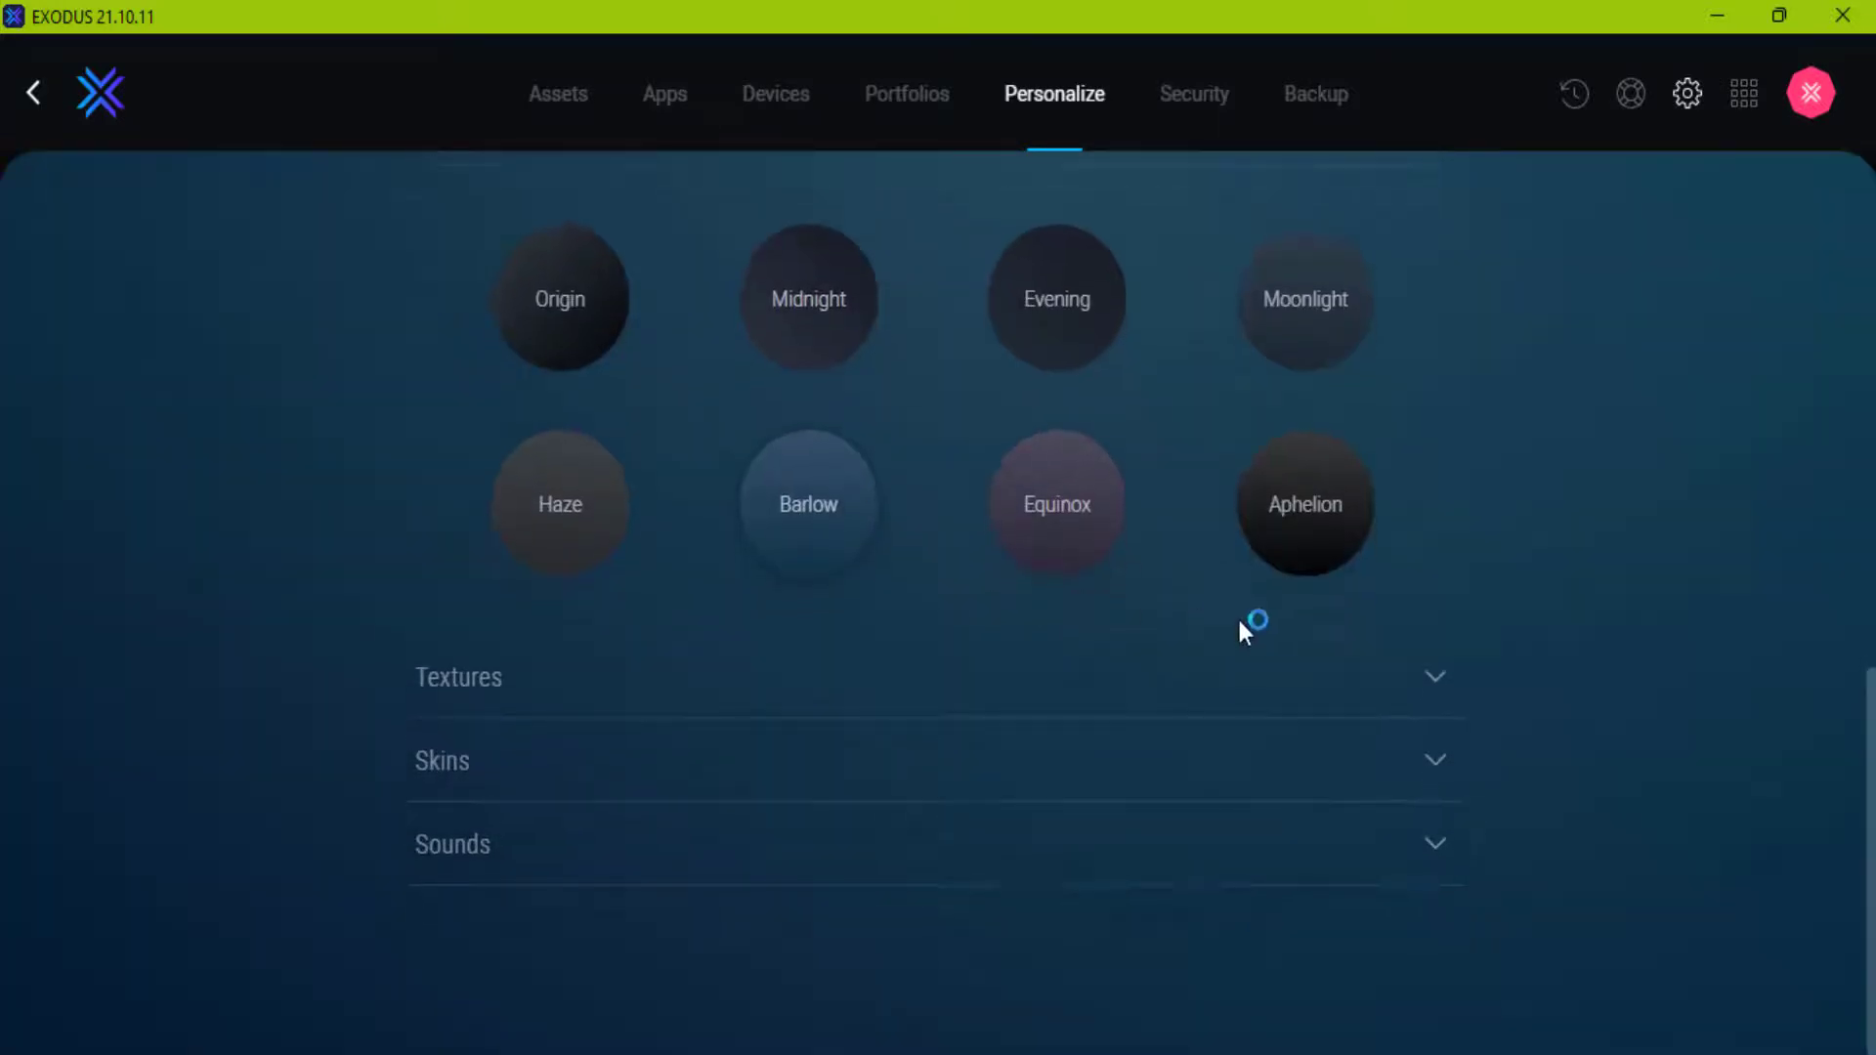
pyautogui.click(1414, 688)
pyautogui.scroll(-1, 1089, 704)
pyautogui.scroll(-2, 1059, 544)
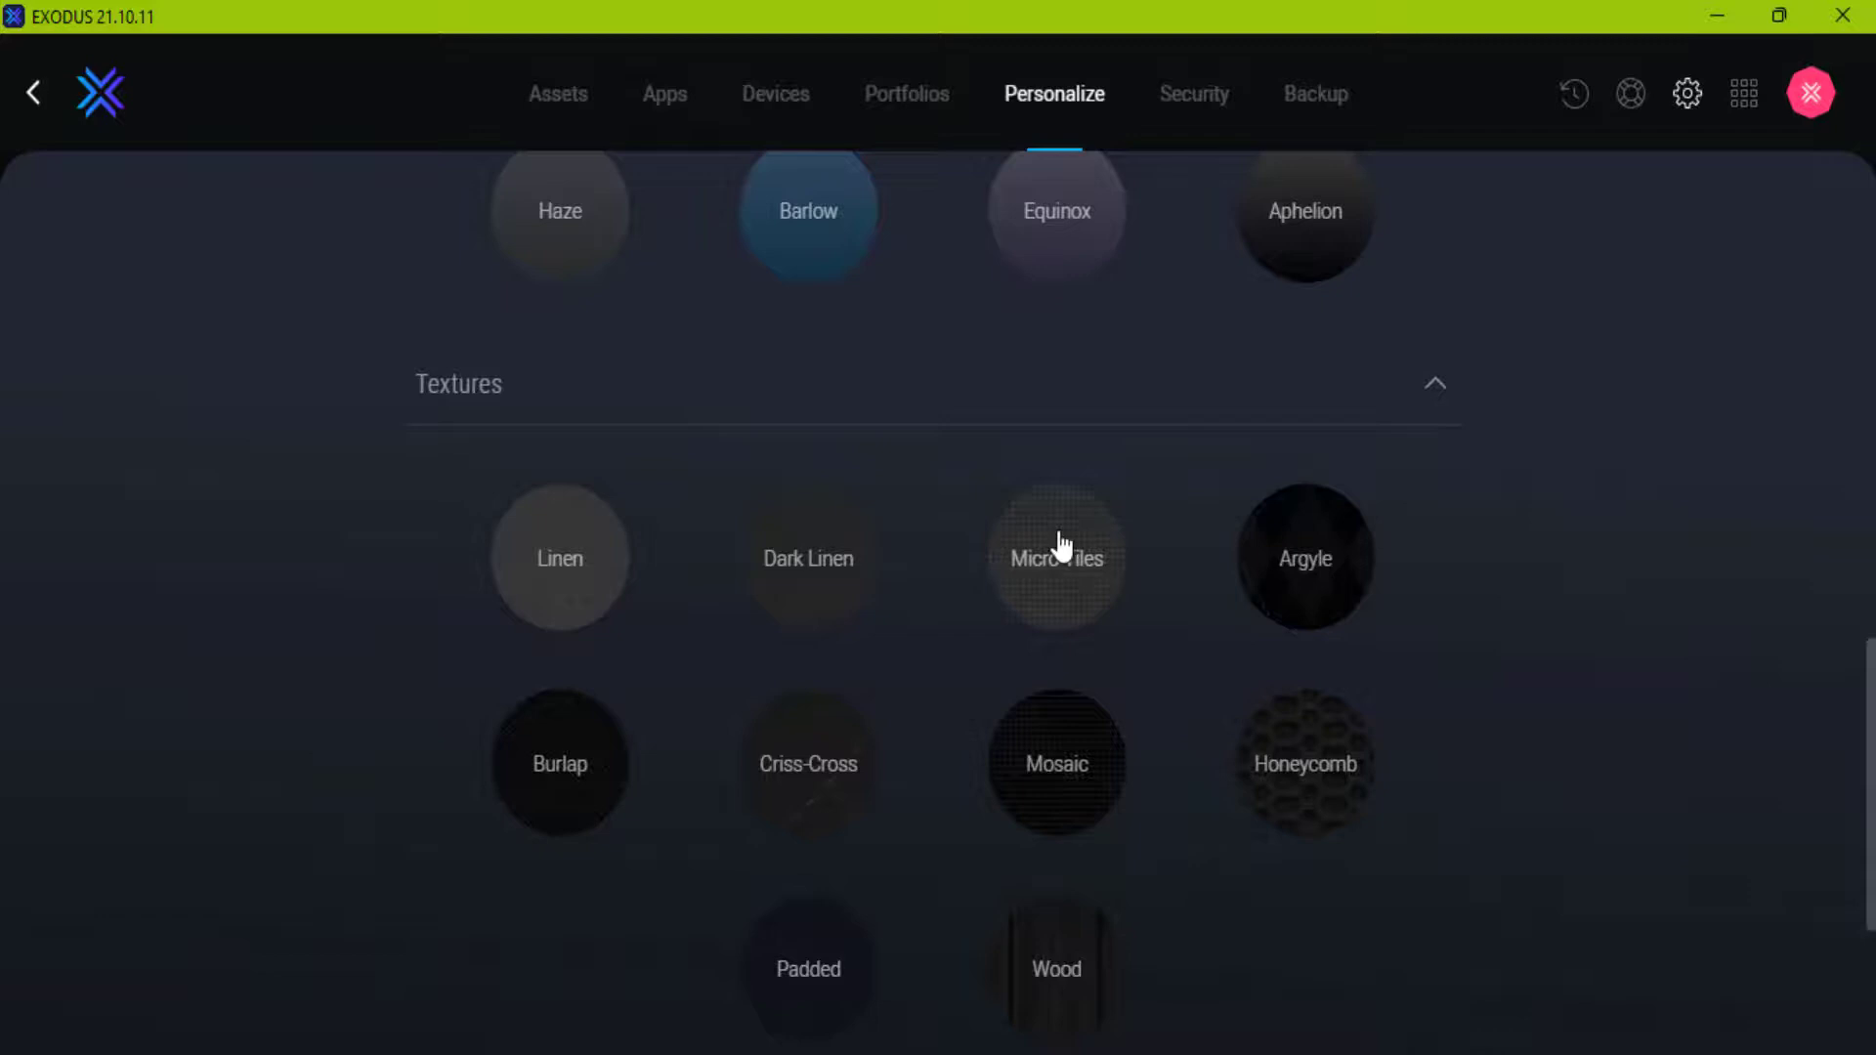
pyautogui.scroll(-3, 682, 430)
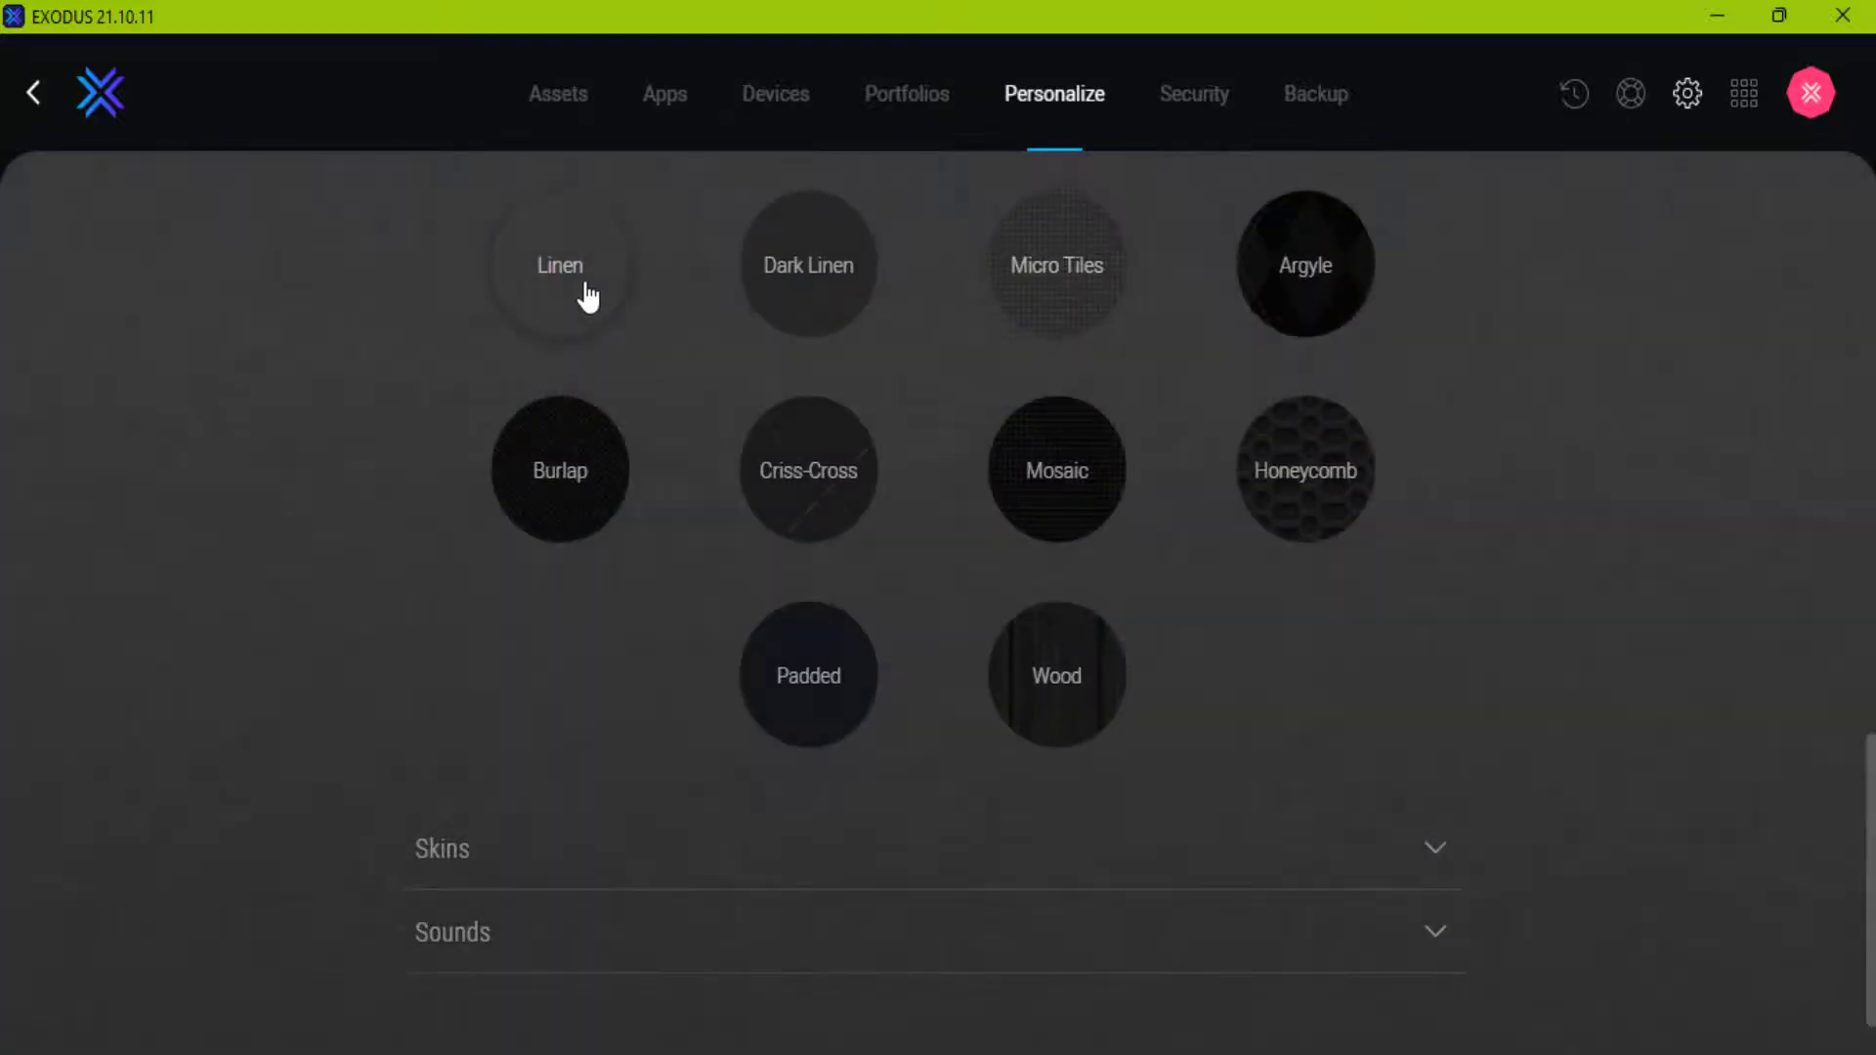
pyautogui.scroll(-1, 860, 528)
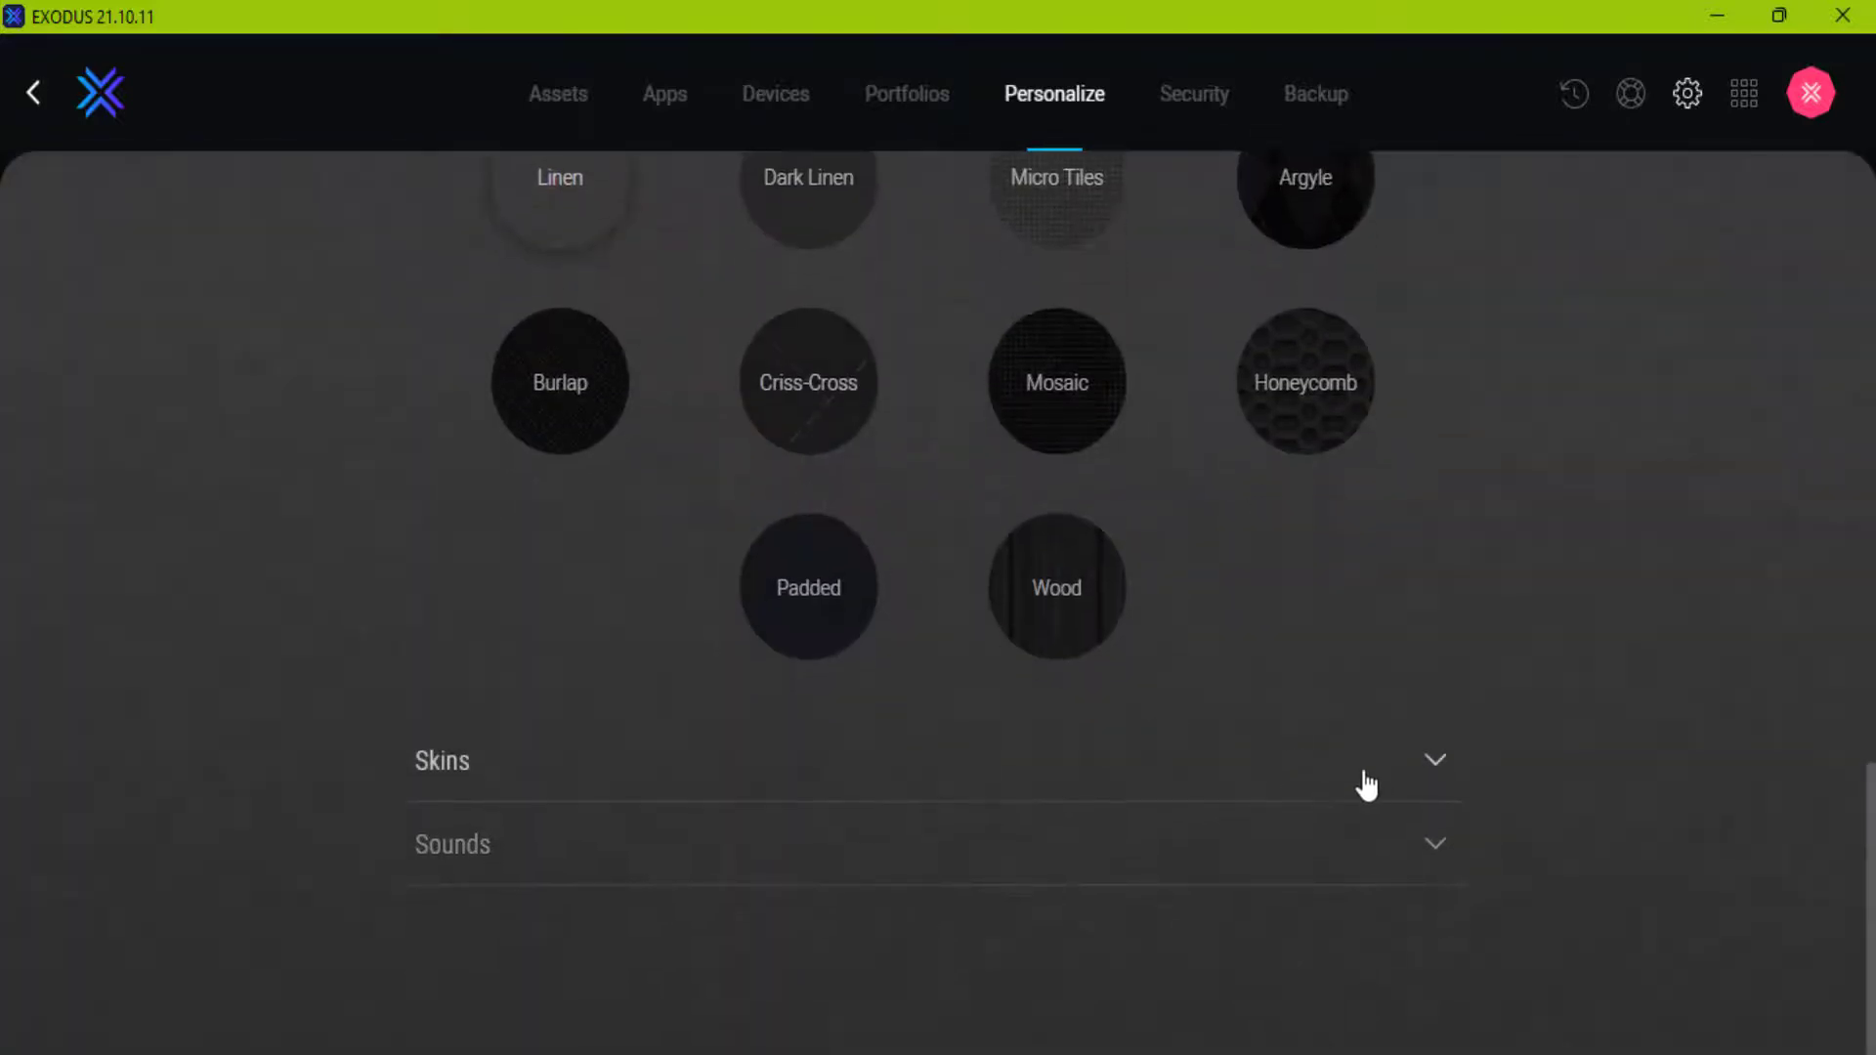
# Try the Dusk Sky and Vessel skins, finishing with the Aurora skin
pyautogui.click(1376, 784)
pyautogui.scroll(-1, 1223, 787)
pyautogui.scroll(-2, 1290, 683)
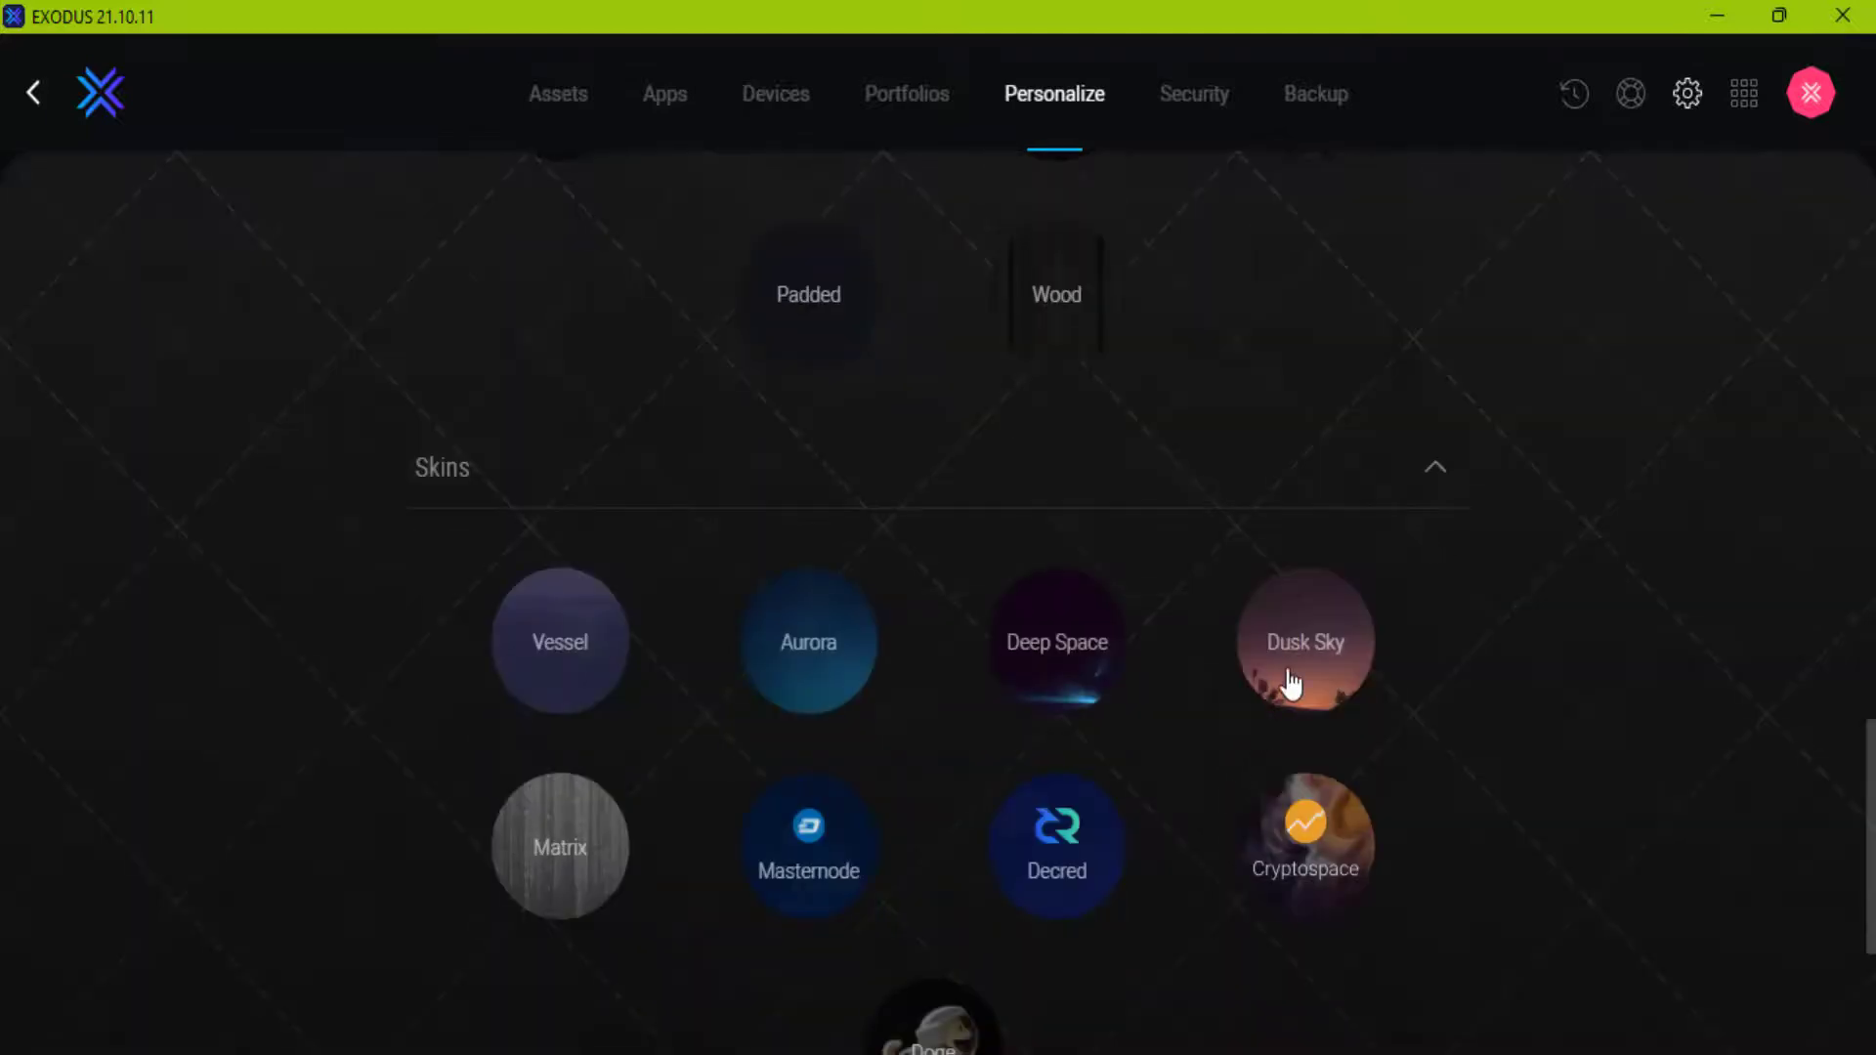
pyautogui.click(1298, 674)
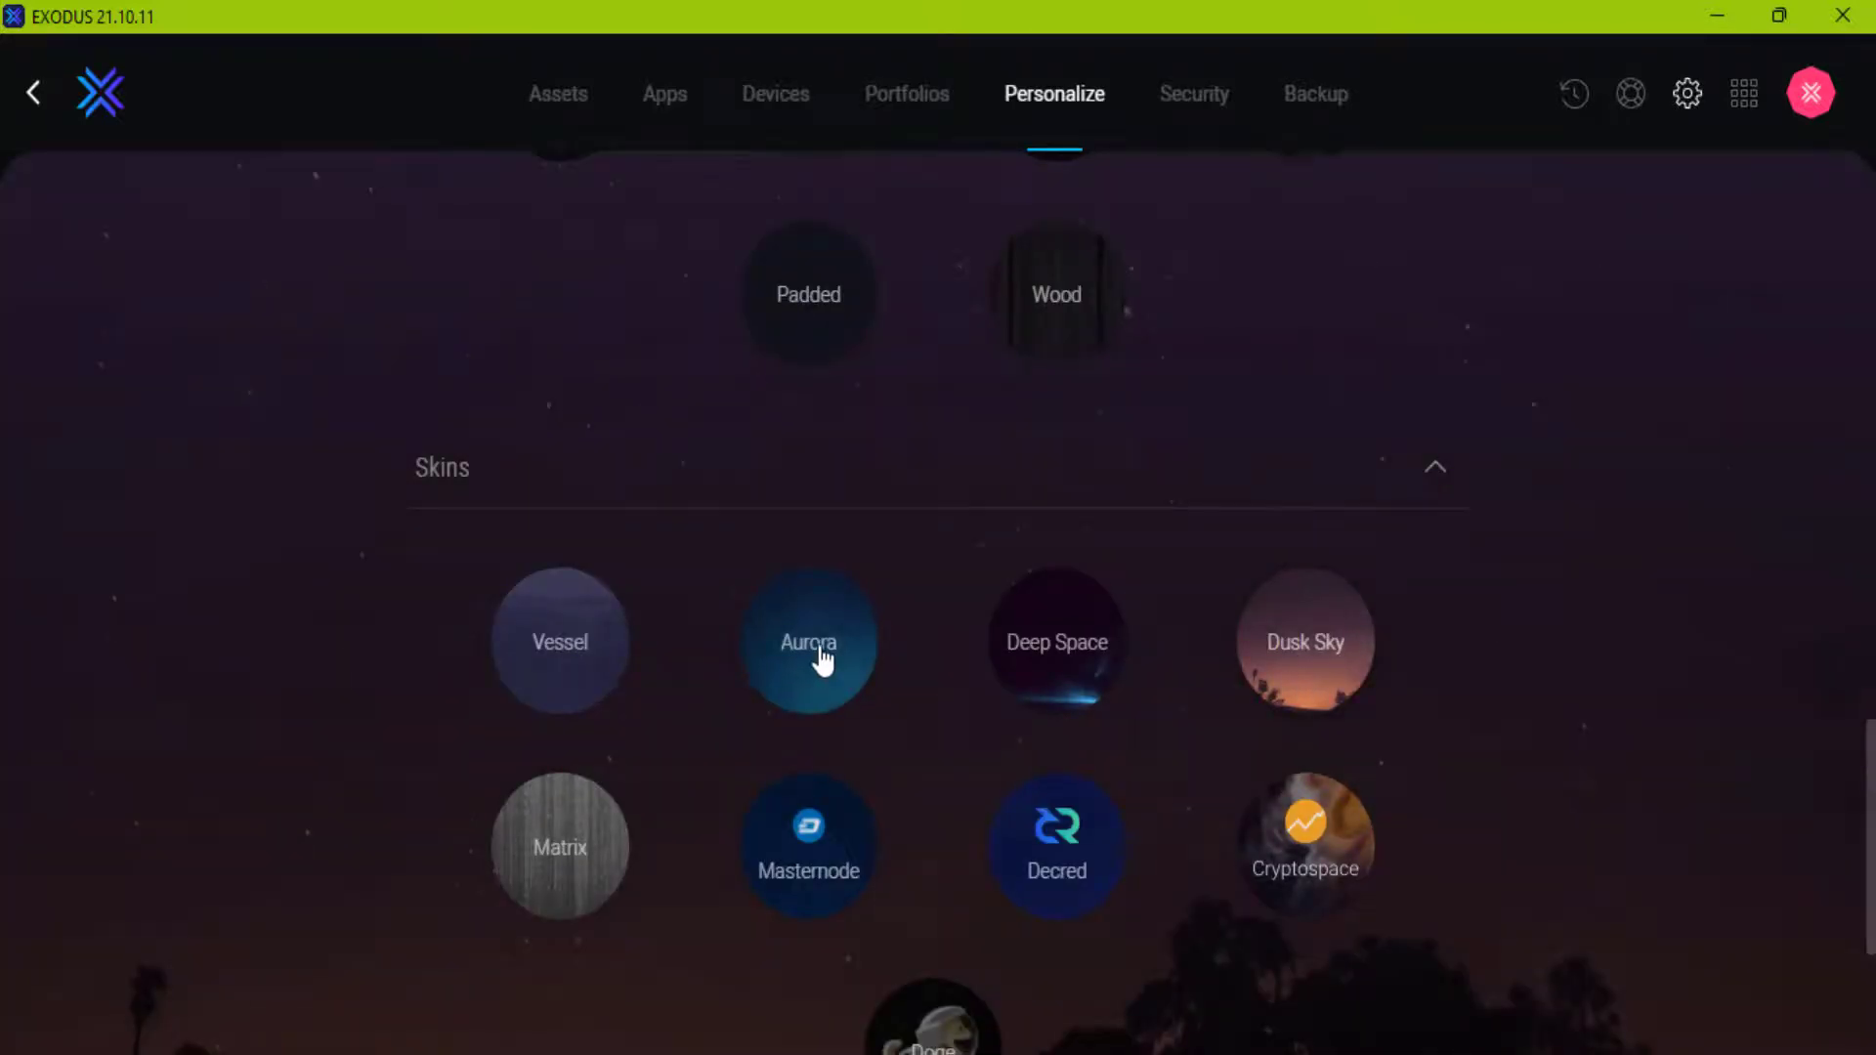
pyautogui.click(599, 647)
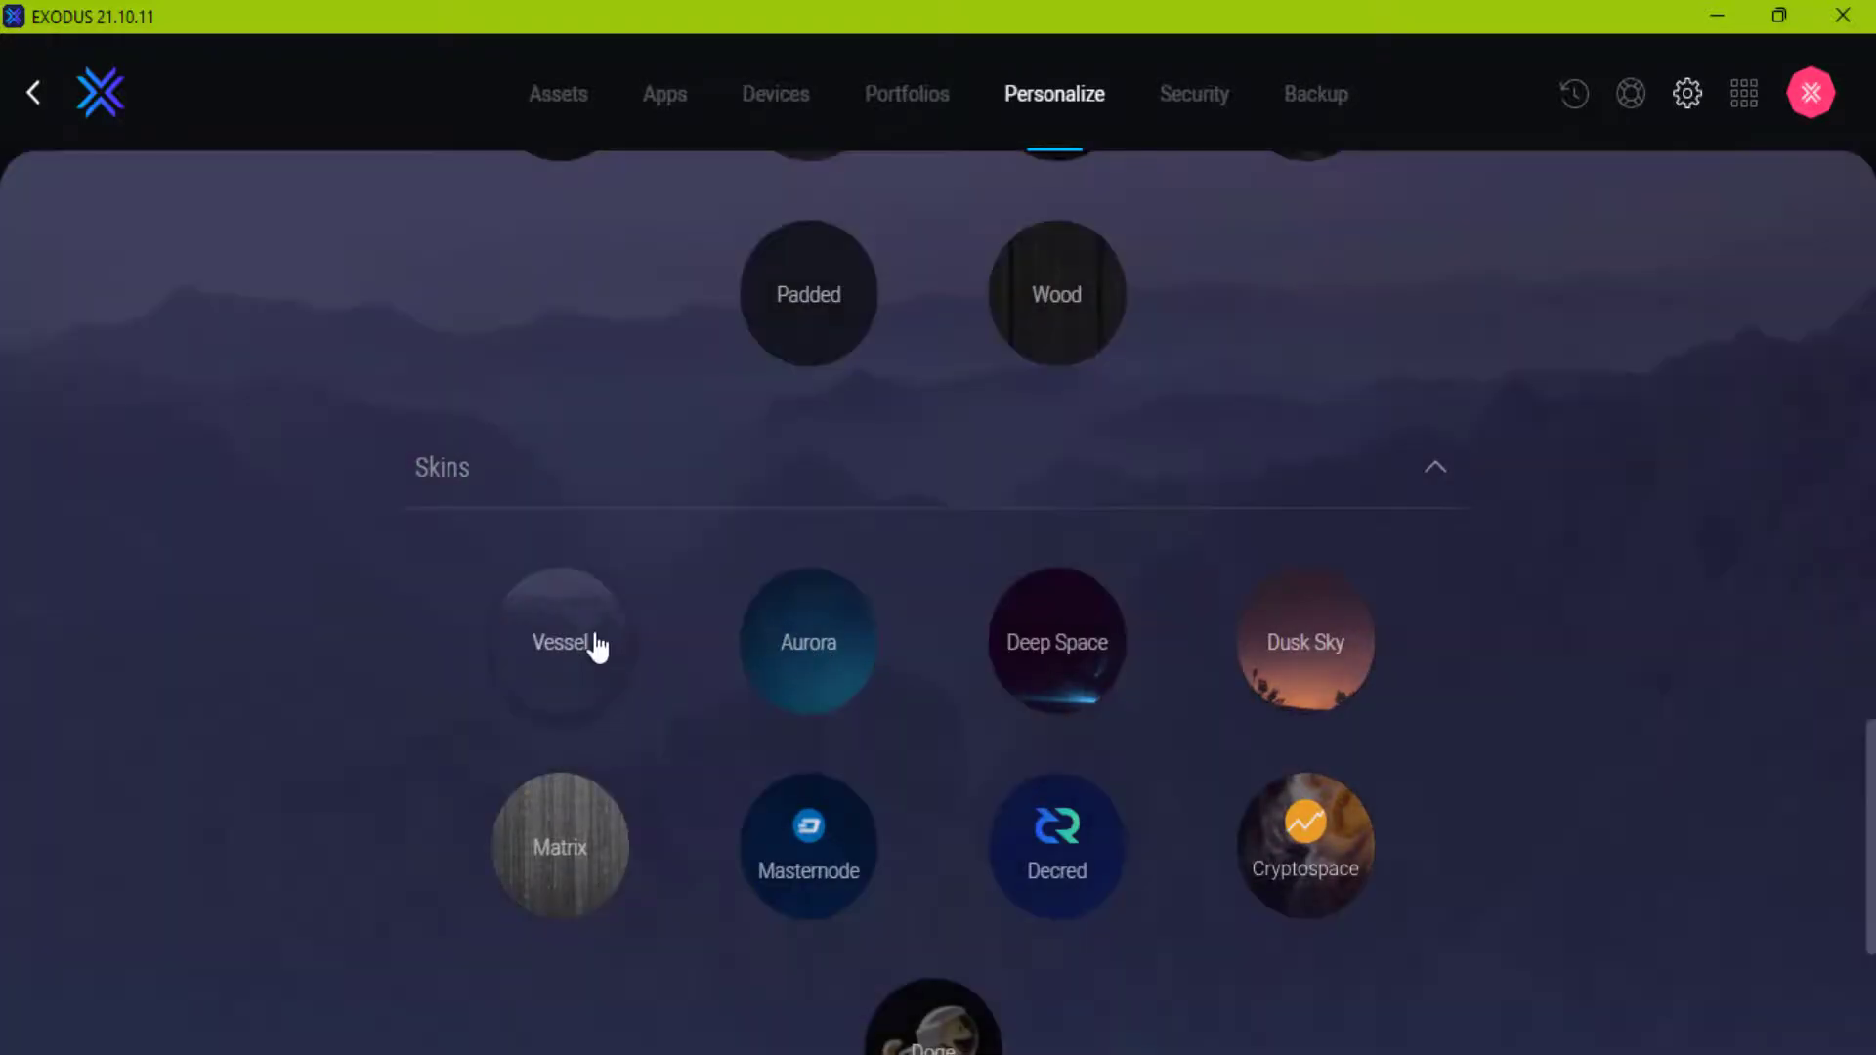
pyautogui.click(829, 673)
# Expand the Sounds settings, leaving sounds enabled
pyautogui.scroll(-3, 879, 694)
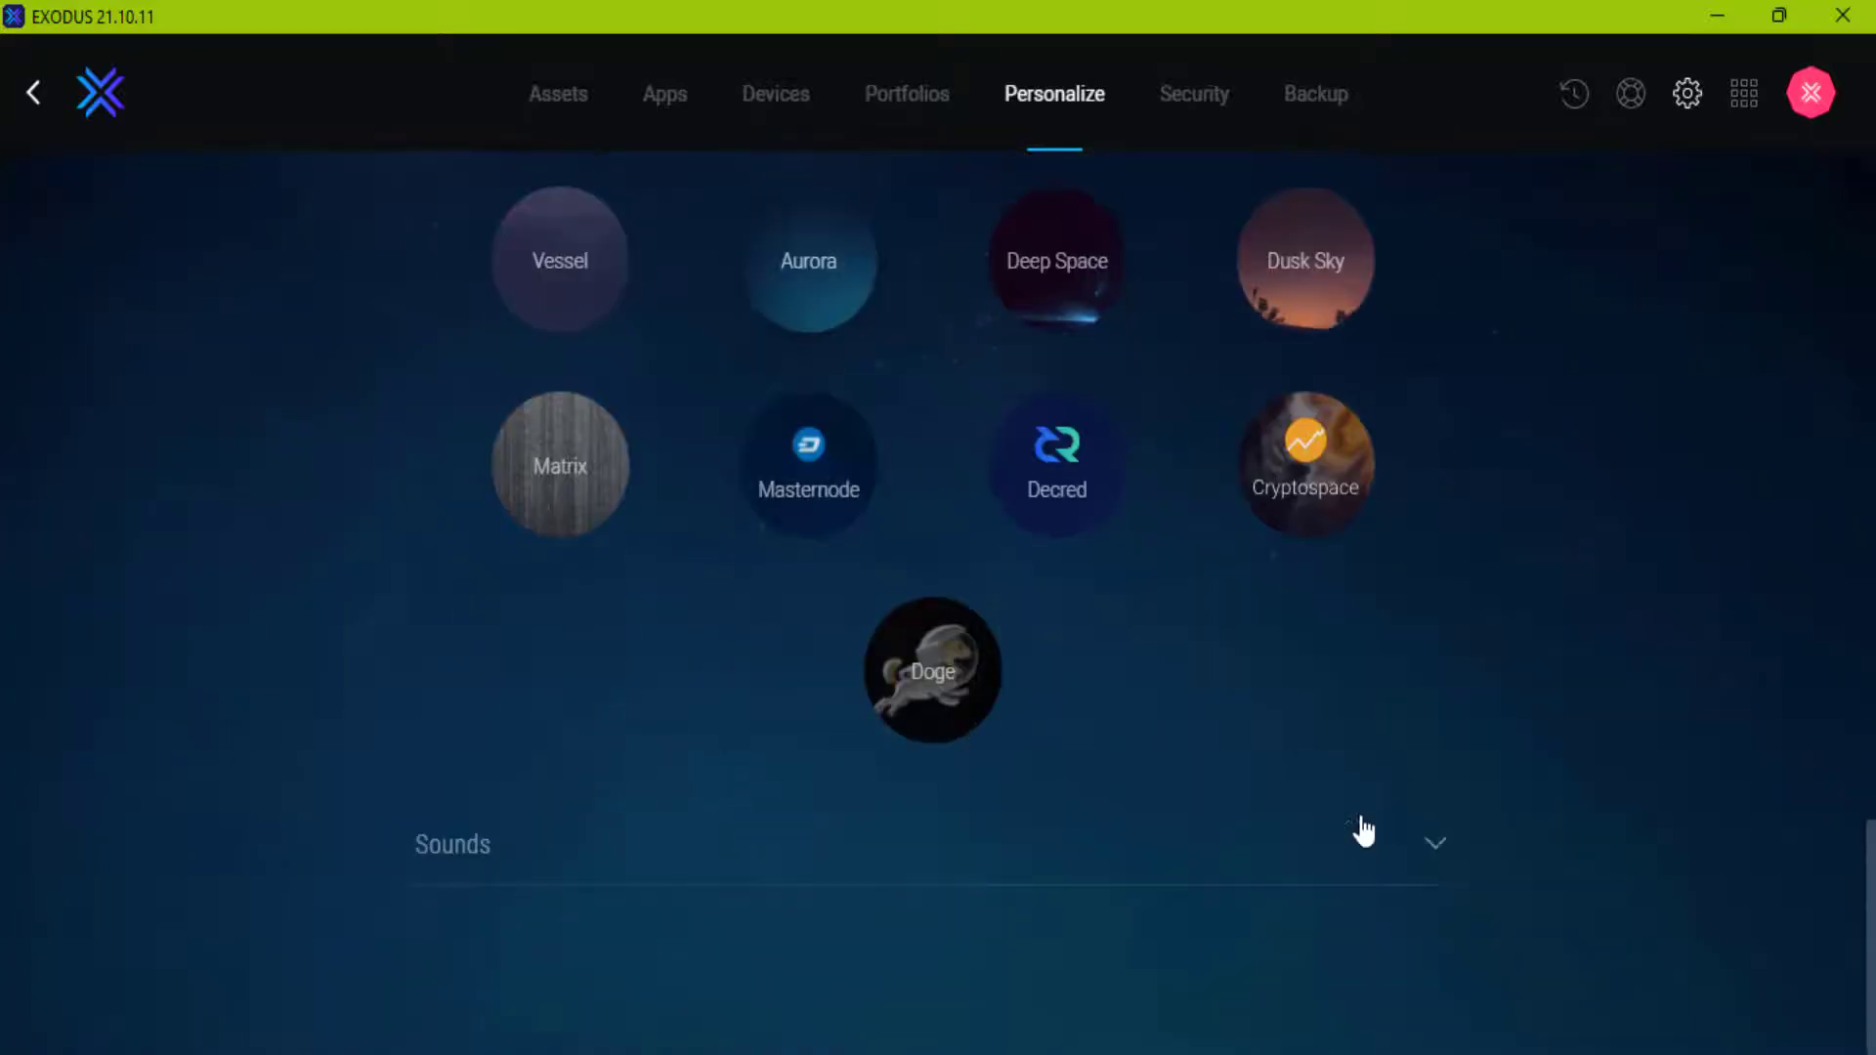
pyautogui.click(1438, 846)
pyautogui.scroll(-1, 1425, 853)
pyautogui.scroll(-1, 1422, 855)
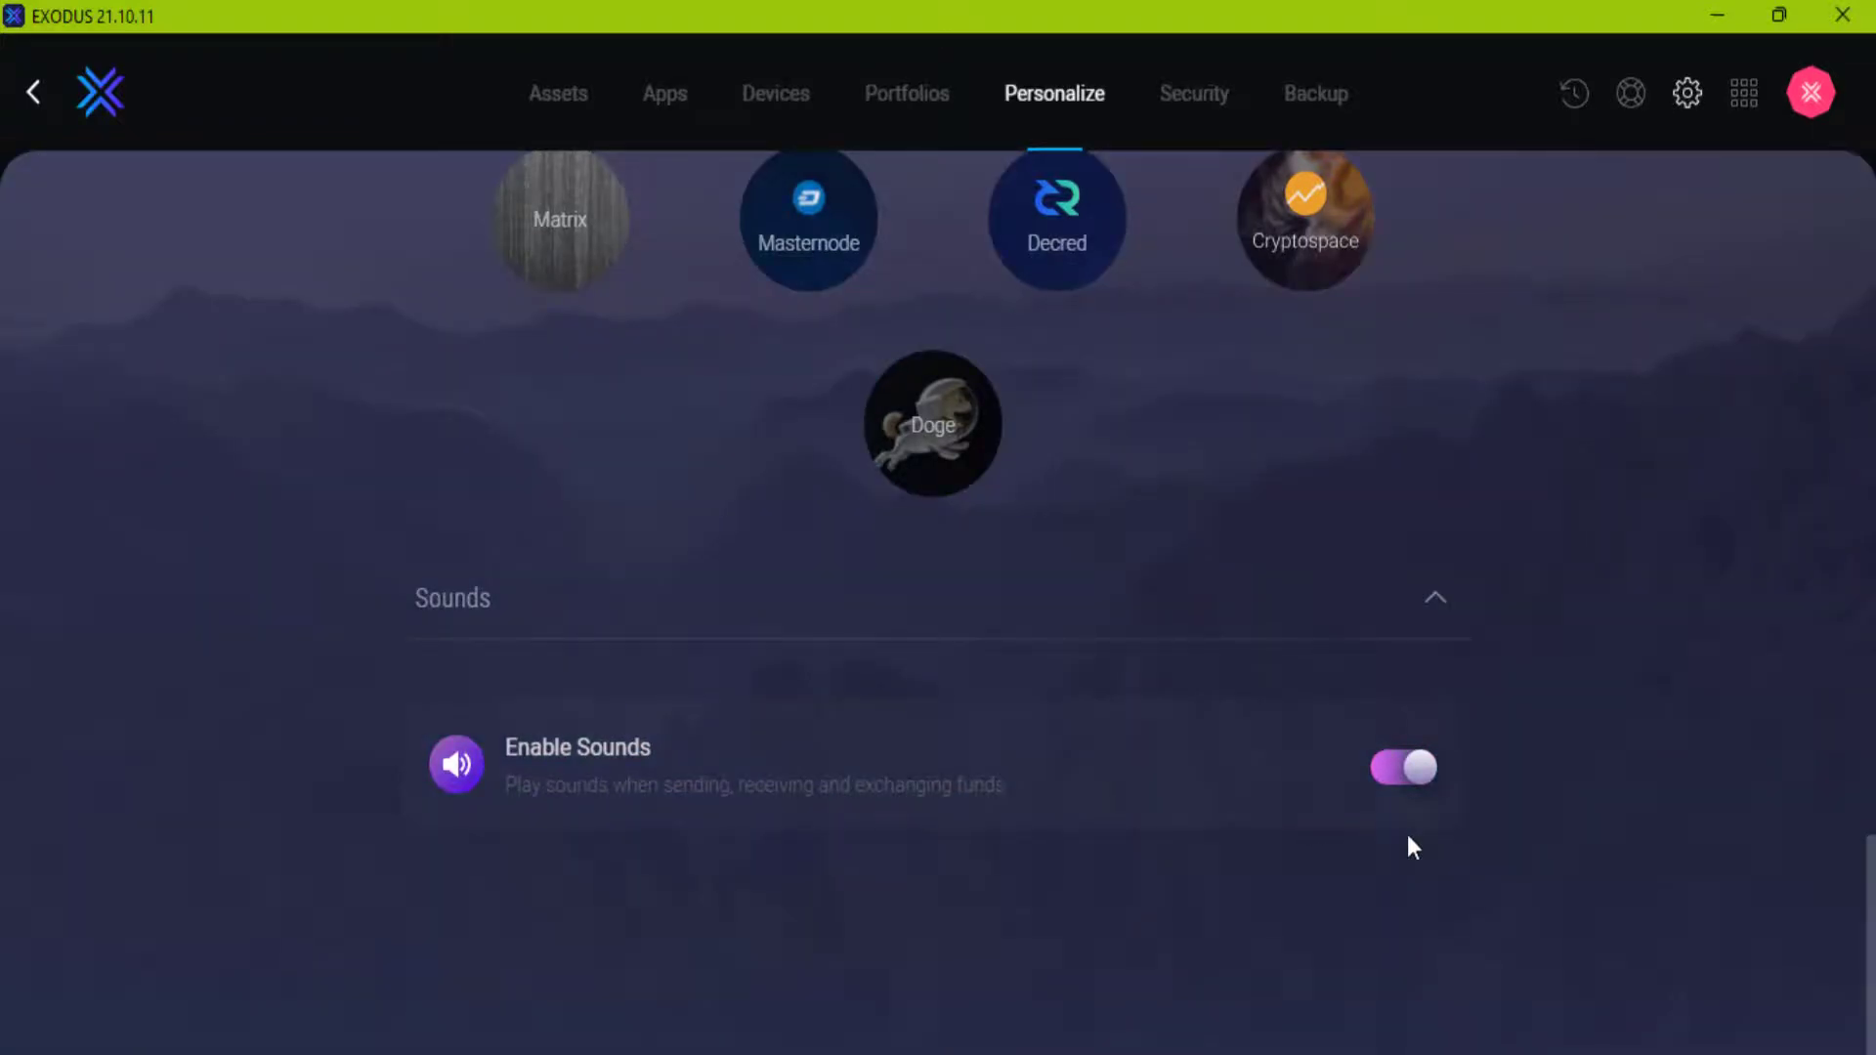
pyautogui.scroll(6, 1564, 844)
pyautogui.scroll(6, 1466, 684)
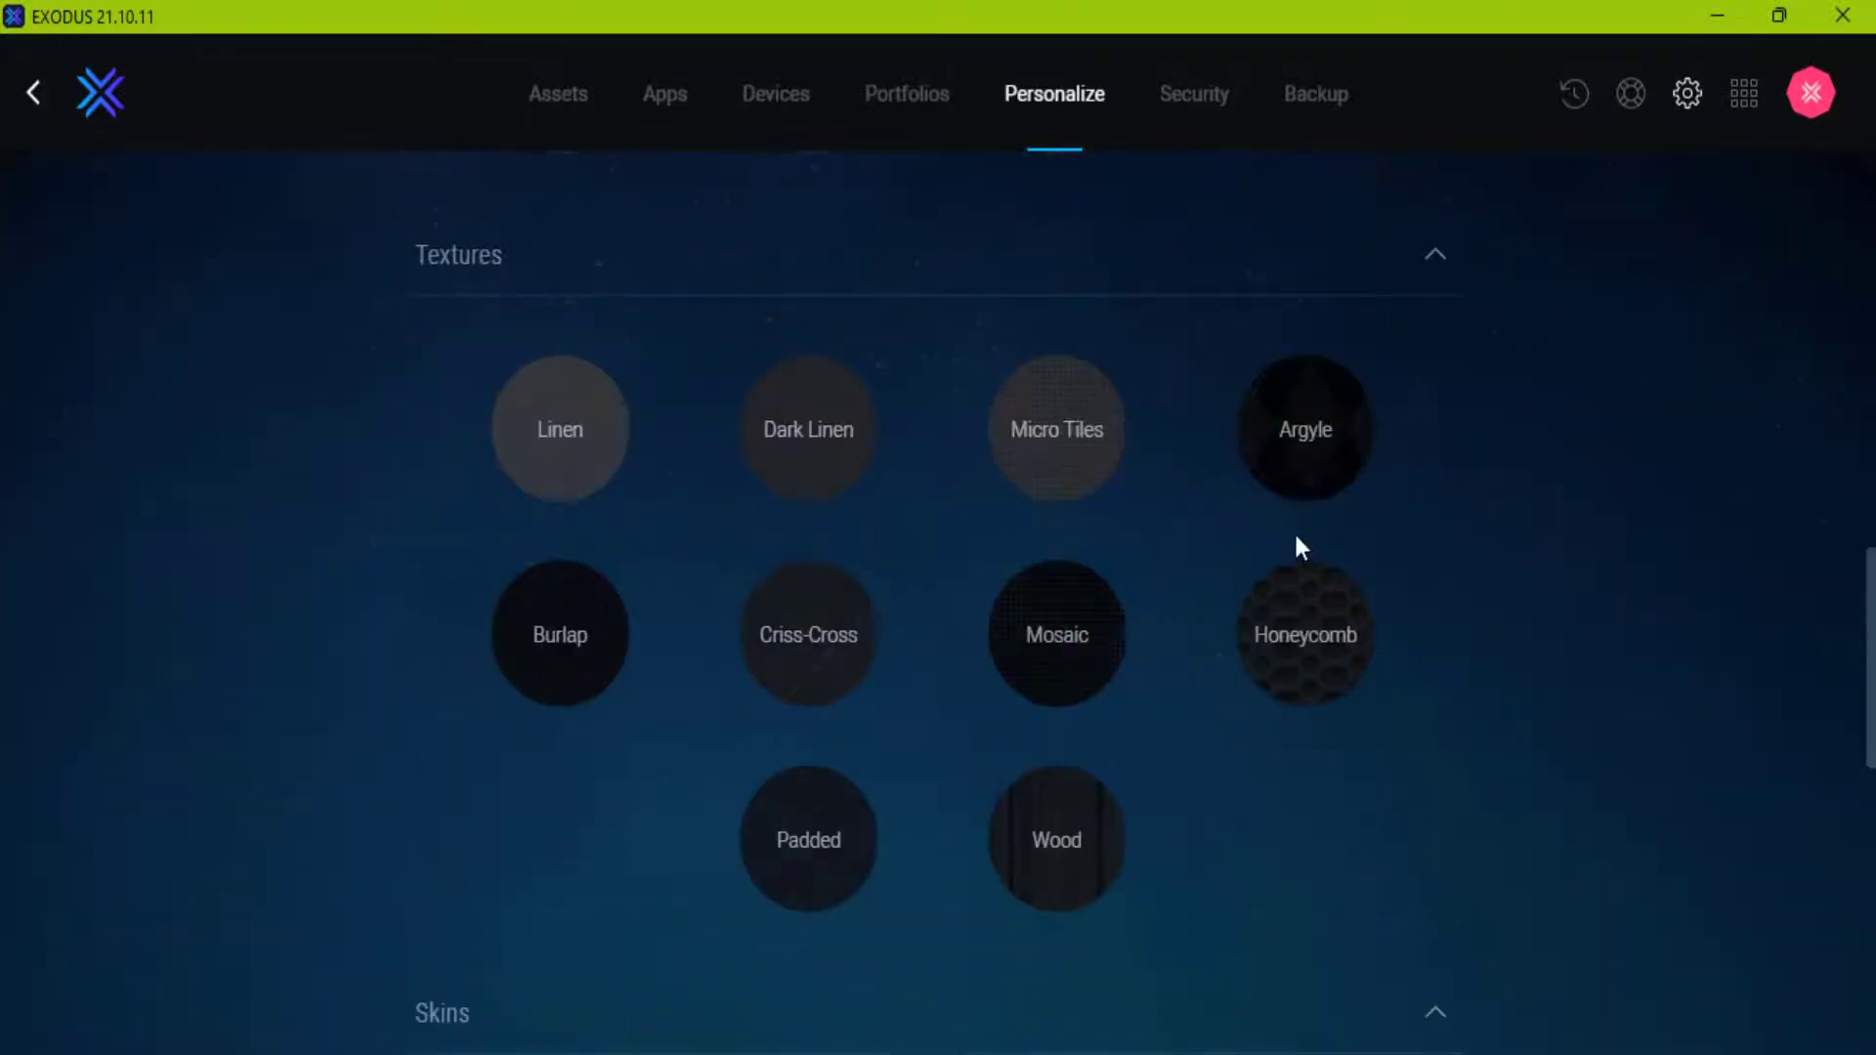
pyautogui.scroll(5, 1134, 362)
# Start a new teal portfolio with a piggy bank icon named 'saving'
pyautogui.click(920, 94)
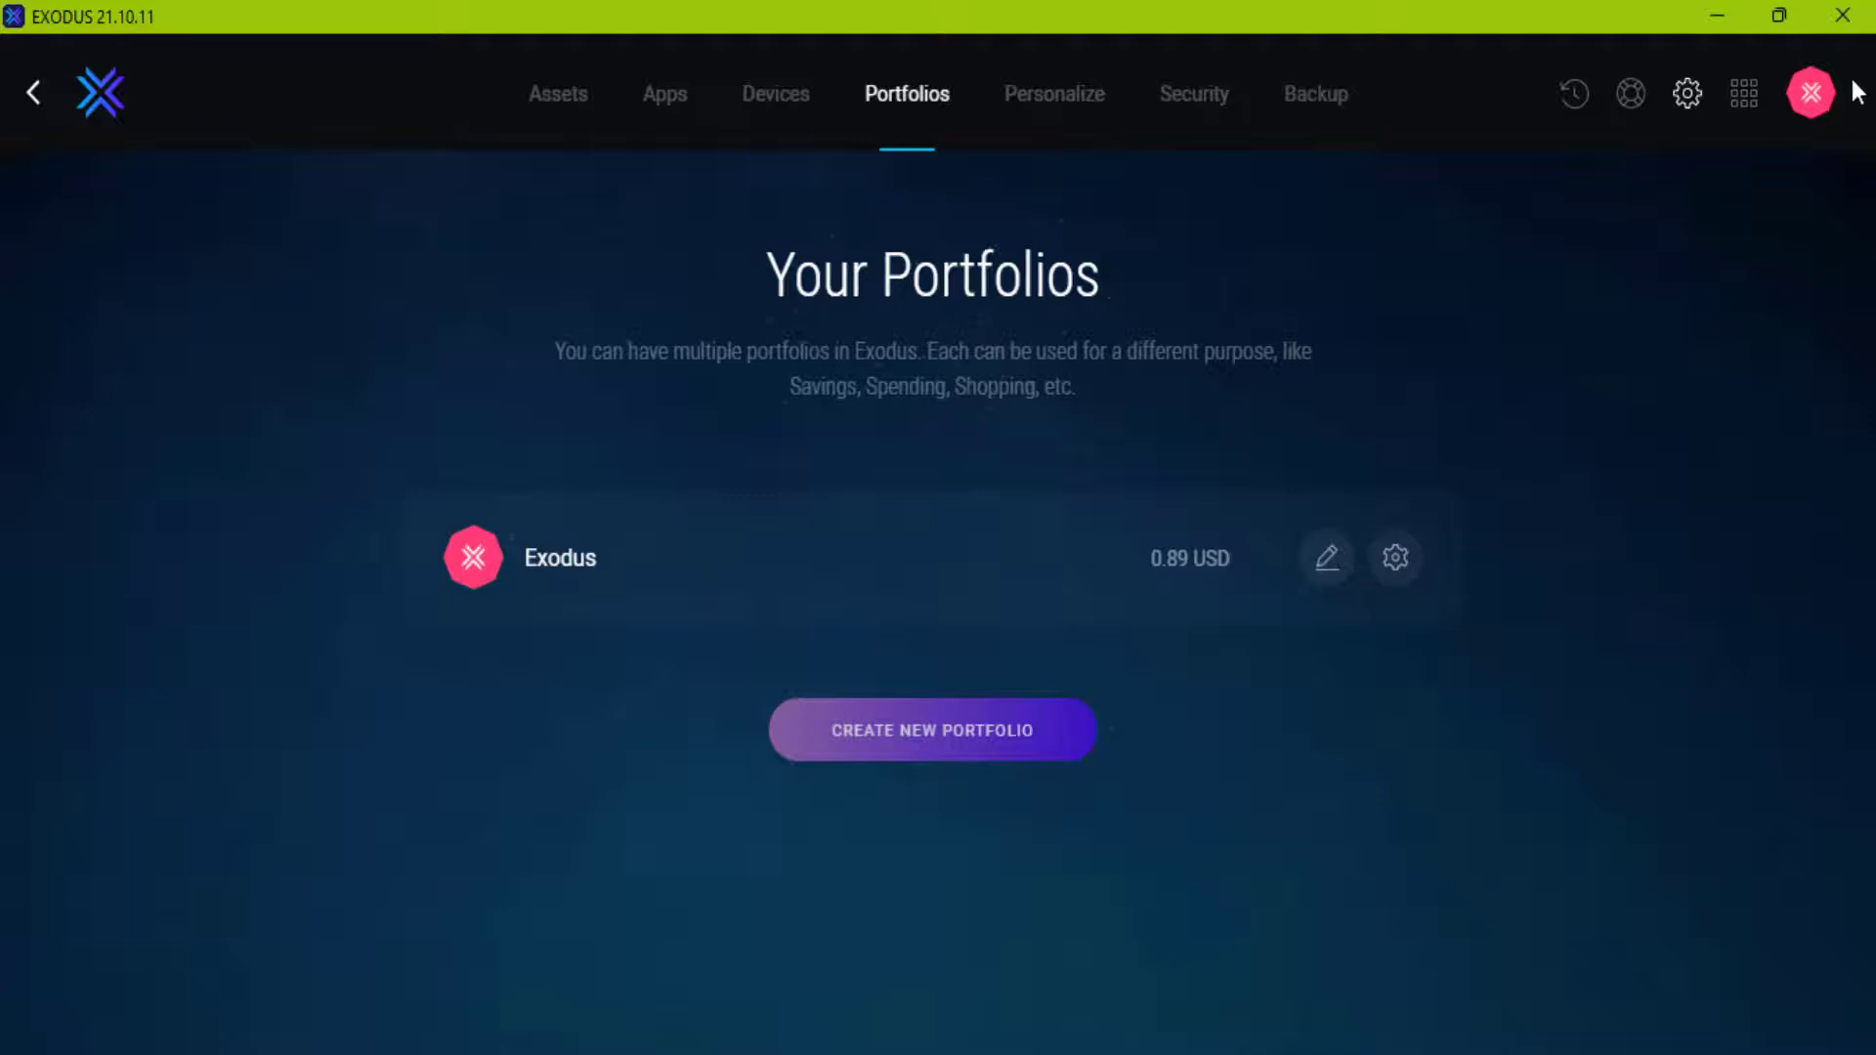
pyautogui.click(962, 735)
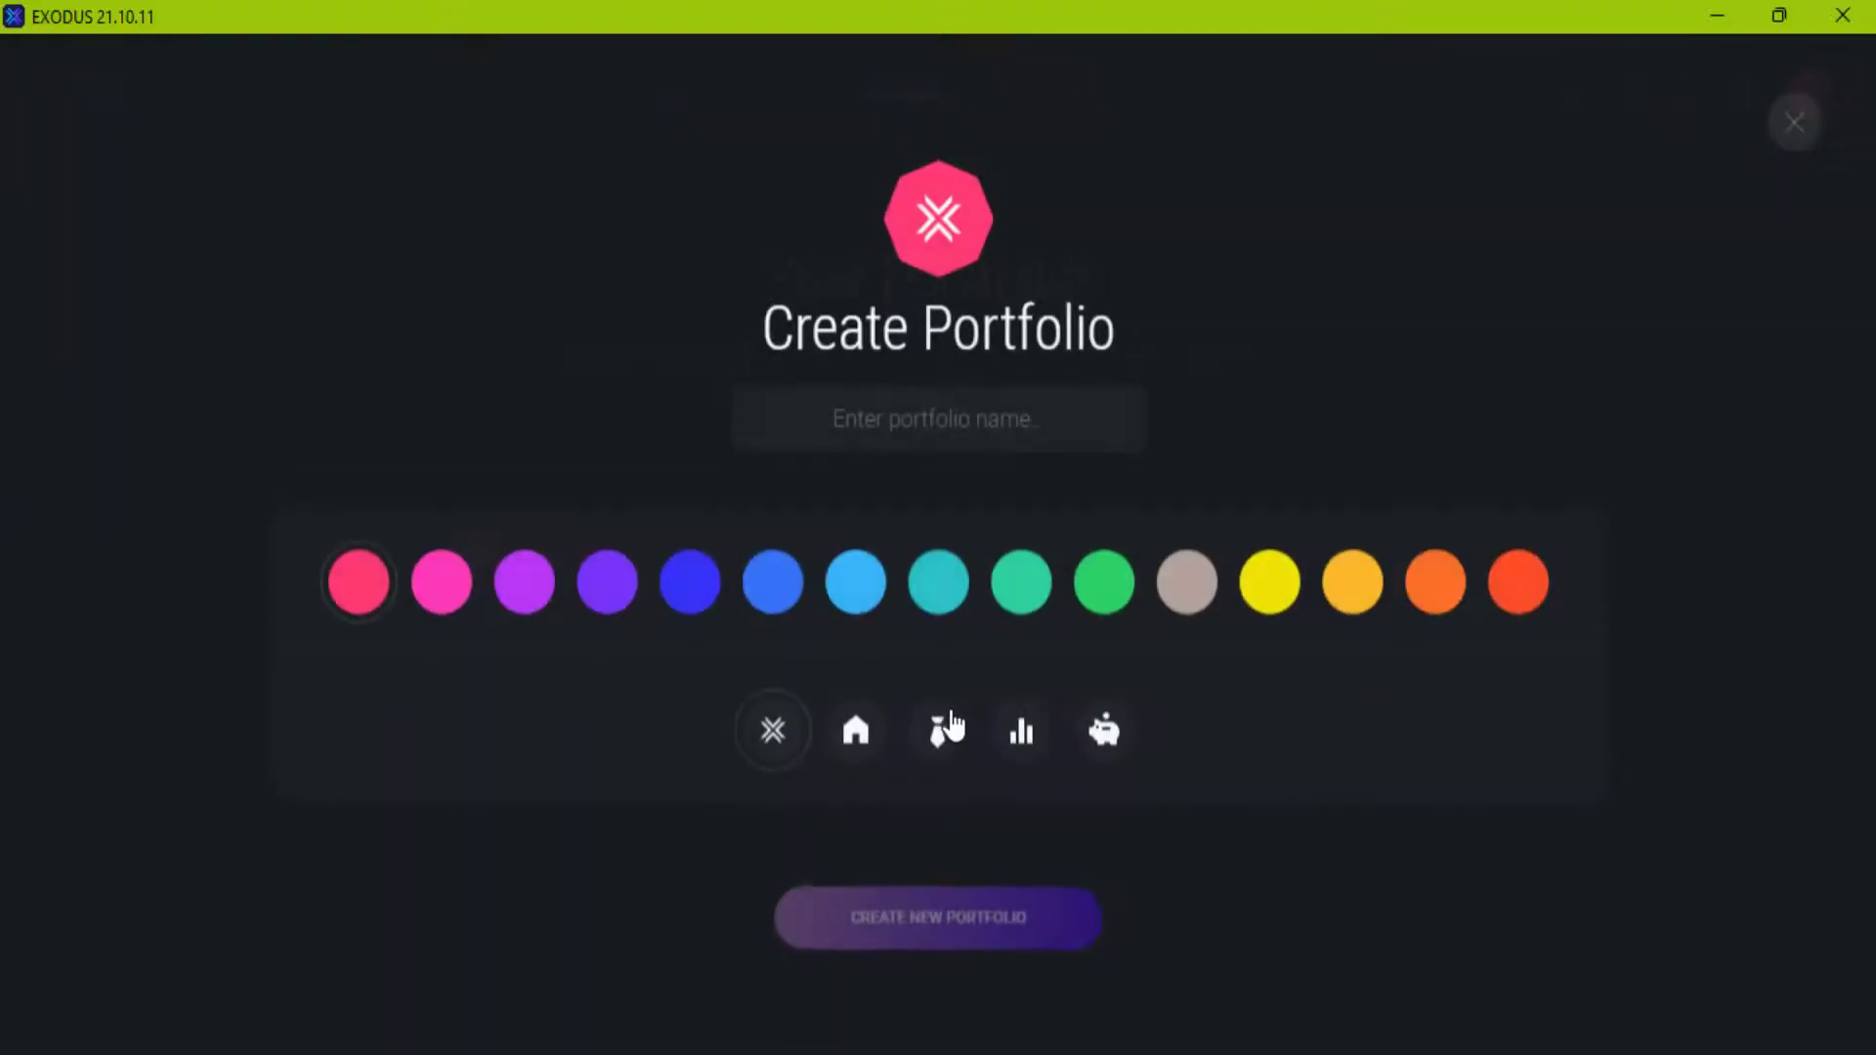
pyautogui.click(937, 596)
pyautogui.click(1107, 733)
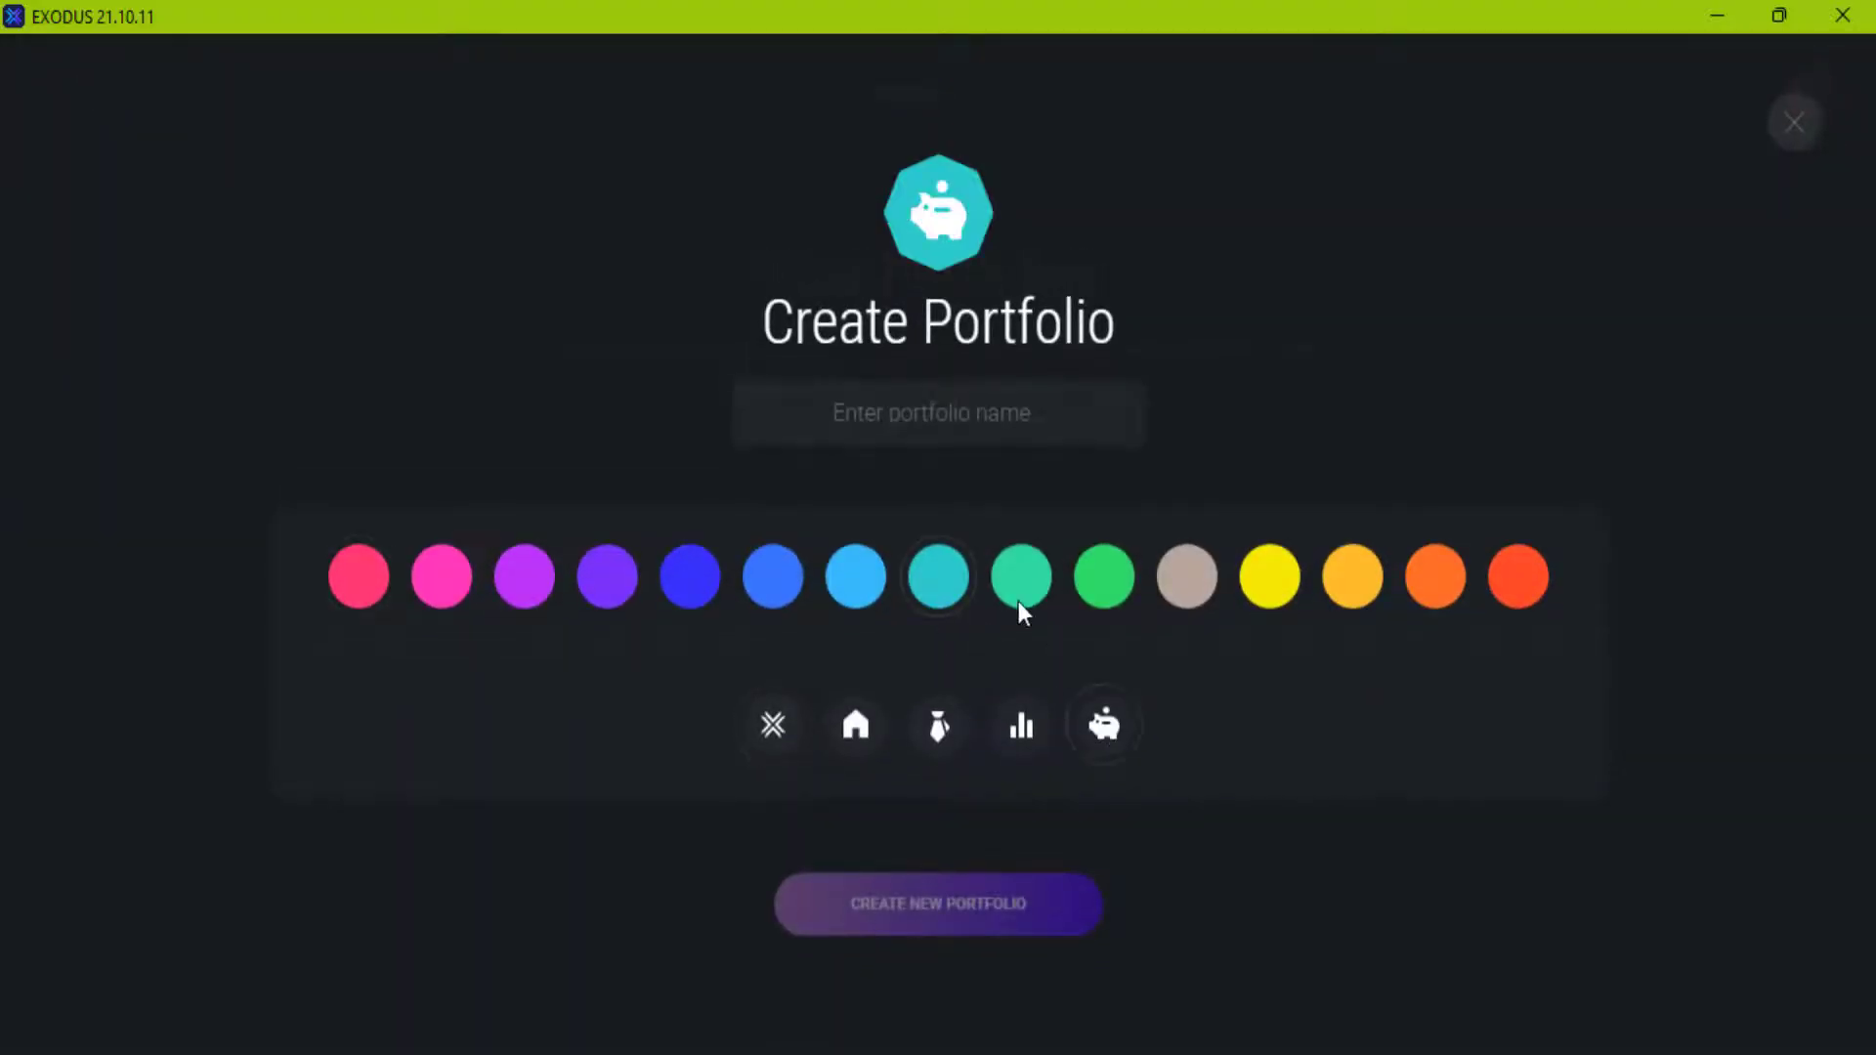
pyautogui.write('sa')
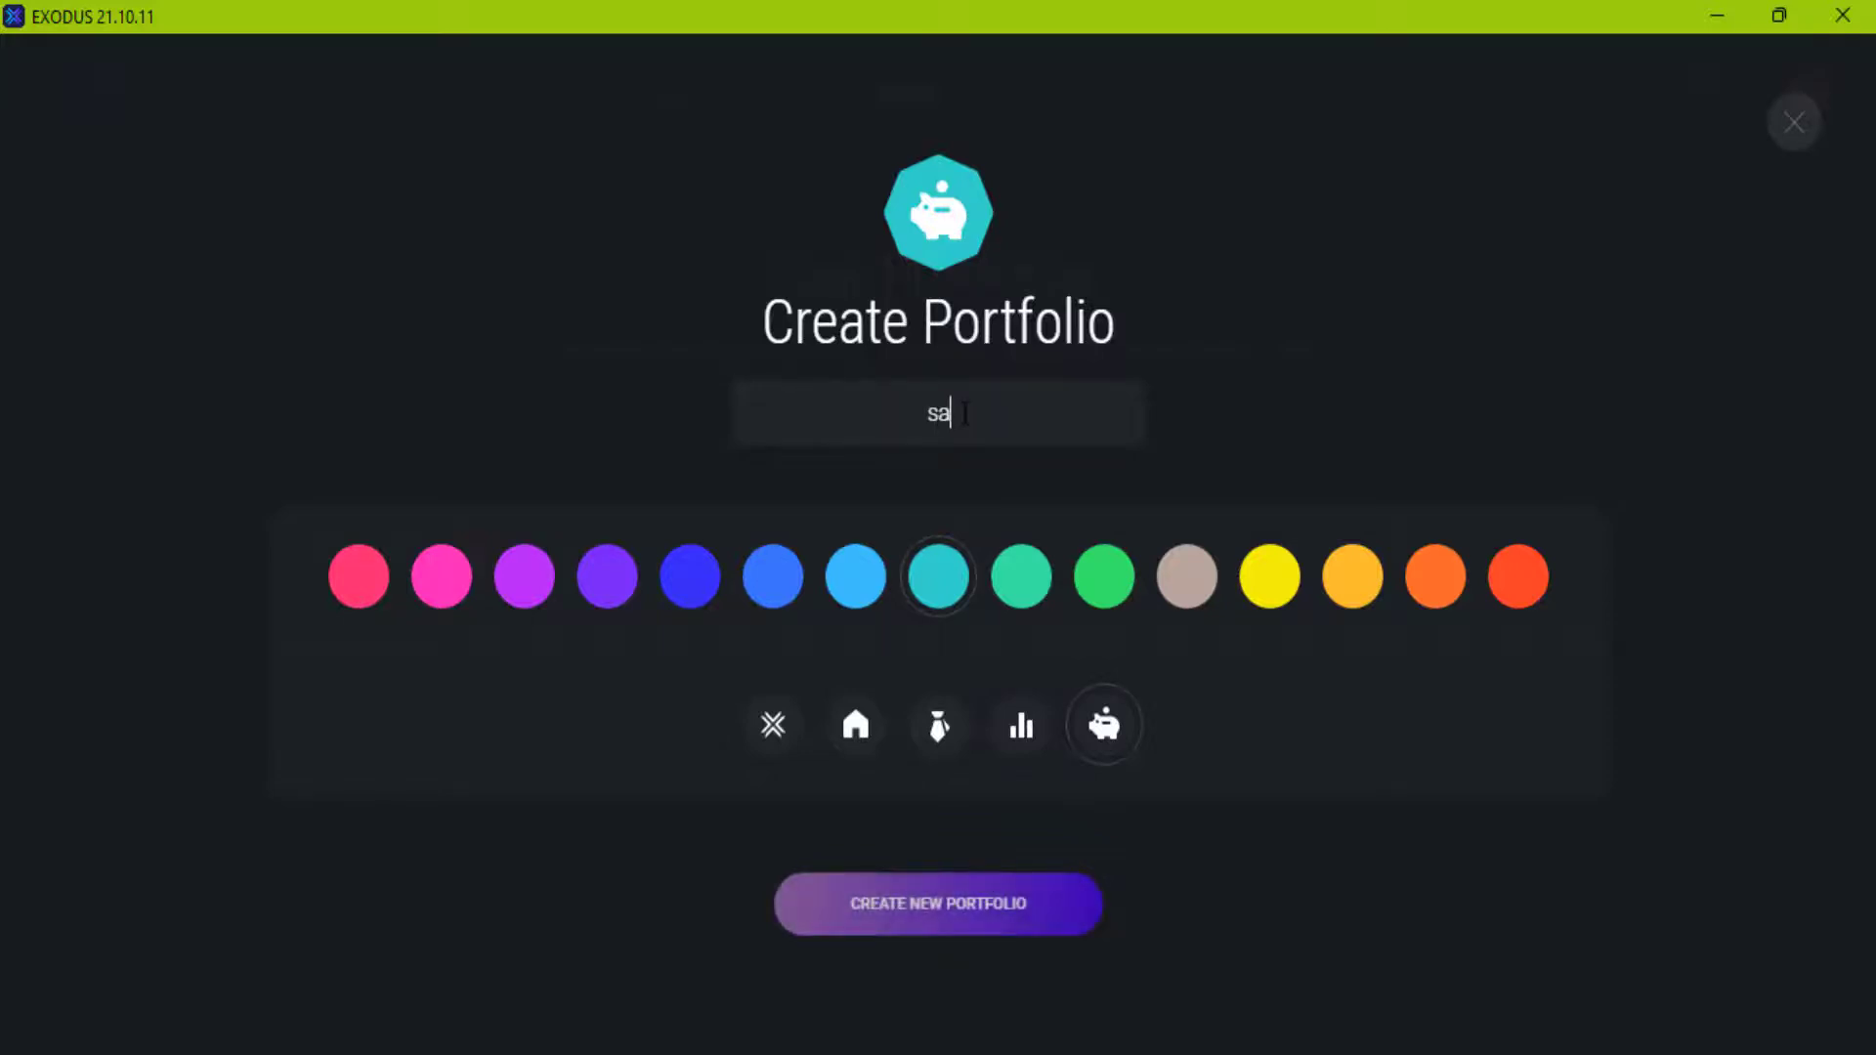
pyautogui.write('ving')
# Discard the 'saving' portfolio, view Devices, then browse the Exodus-Approved Apps list
pyautogui.click(1803, 127)
pyautogui.click(758, 94)
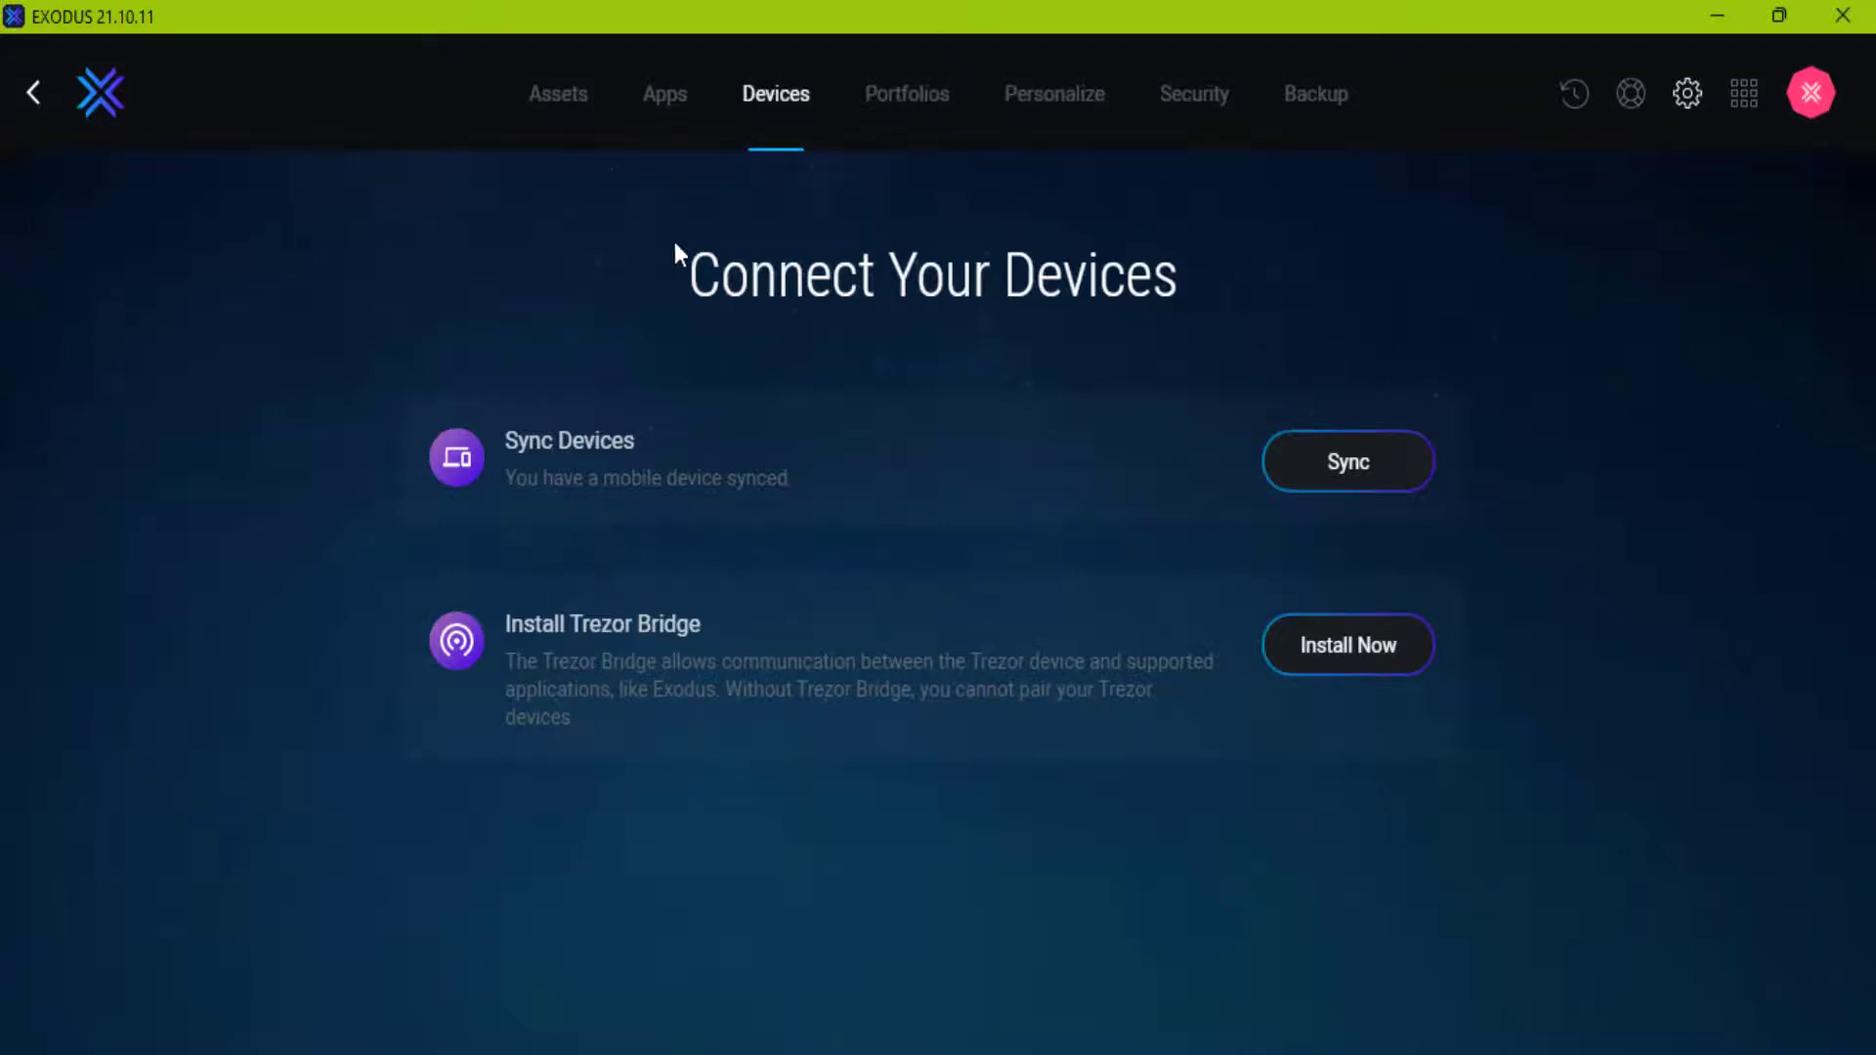
pyautogui.click(674, 108)
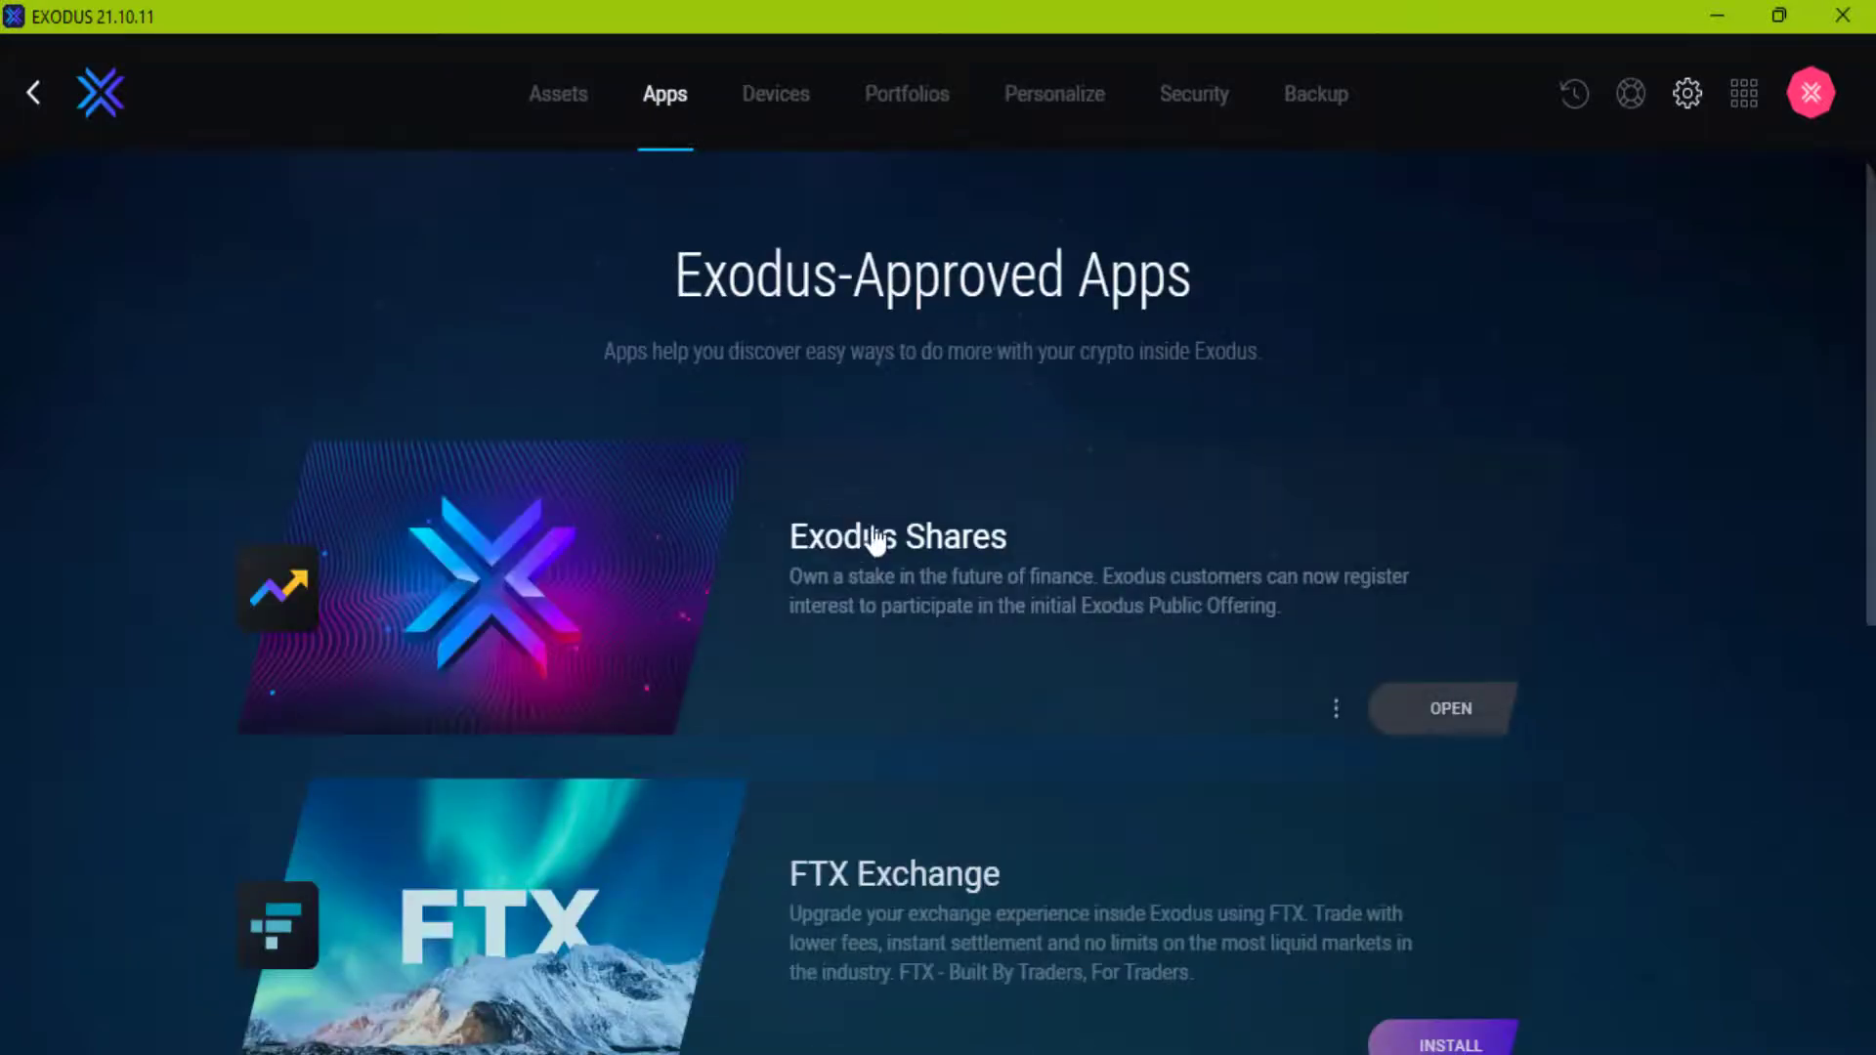
pyautogui.scroll(-5, 837, 415)
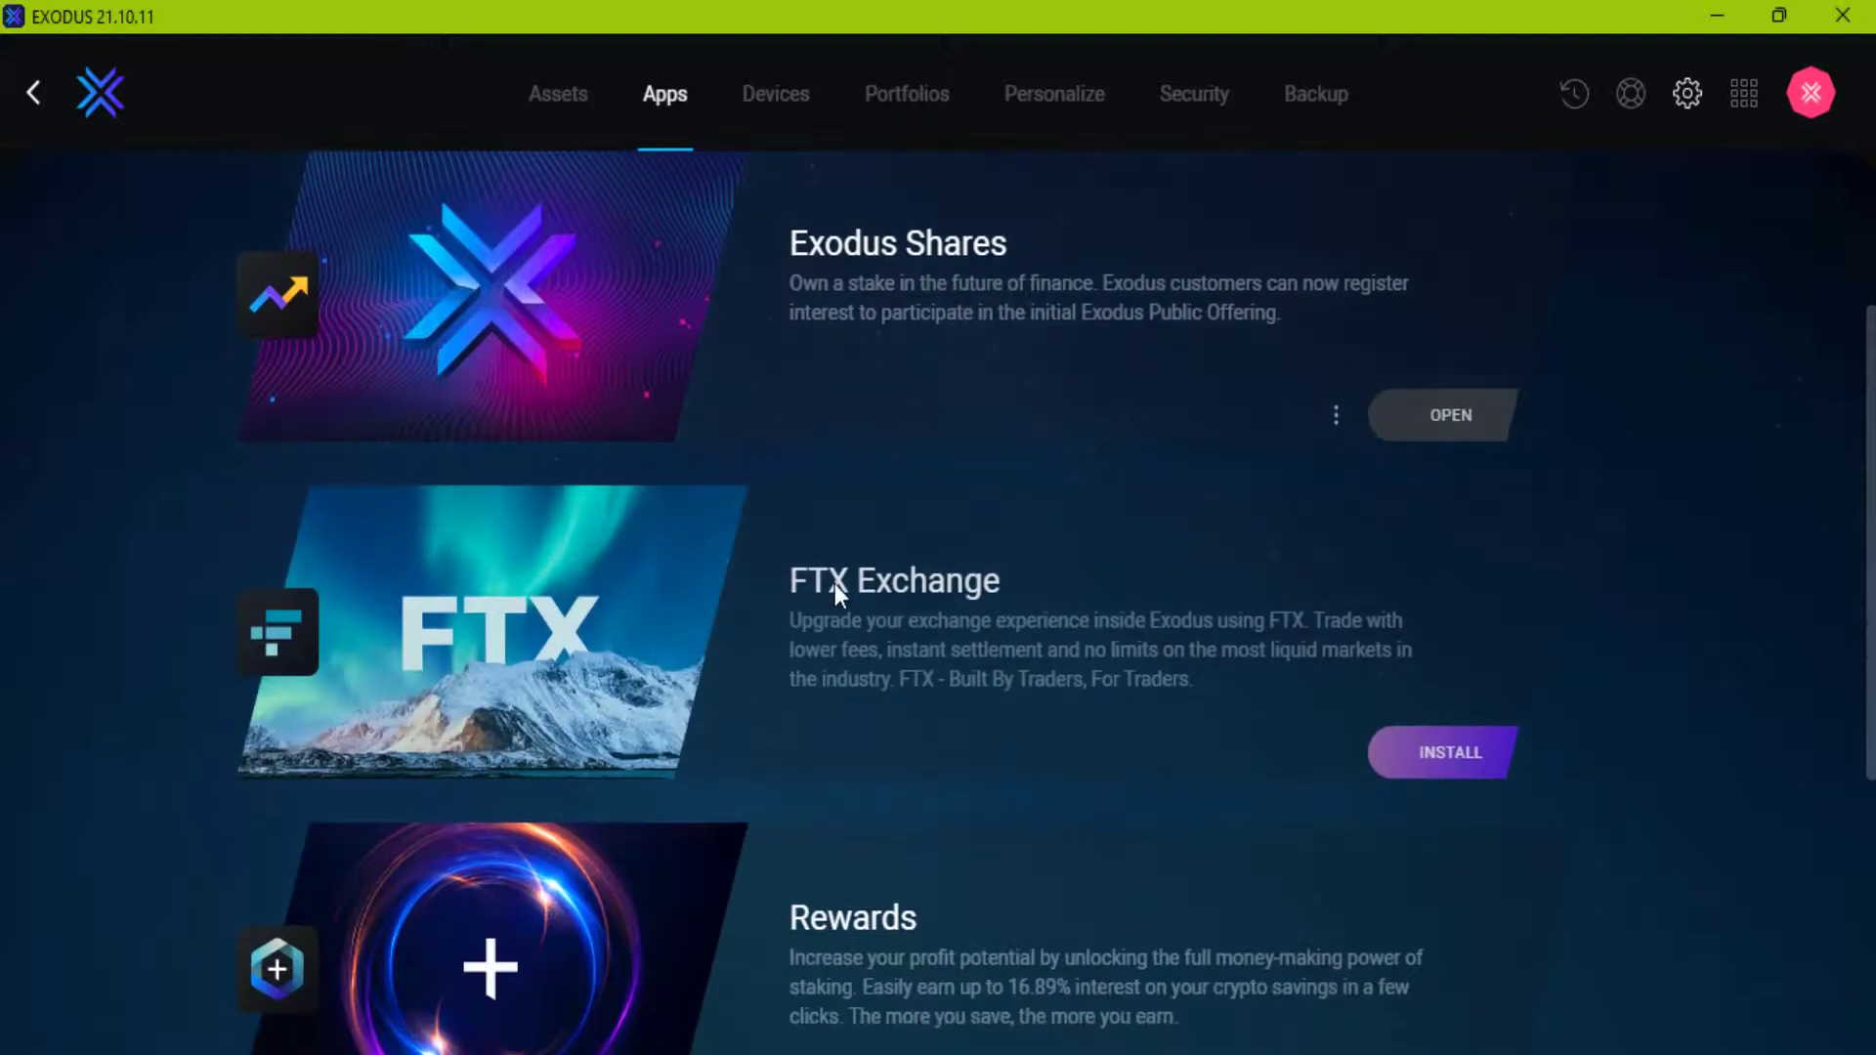
pyautogui.scroll(-4, 880, 587)
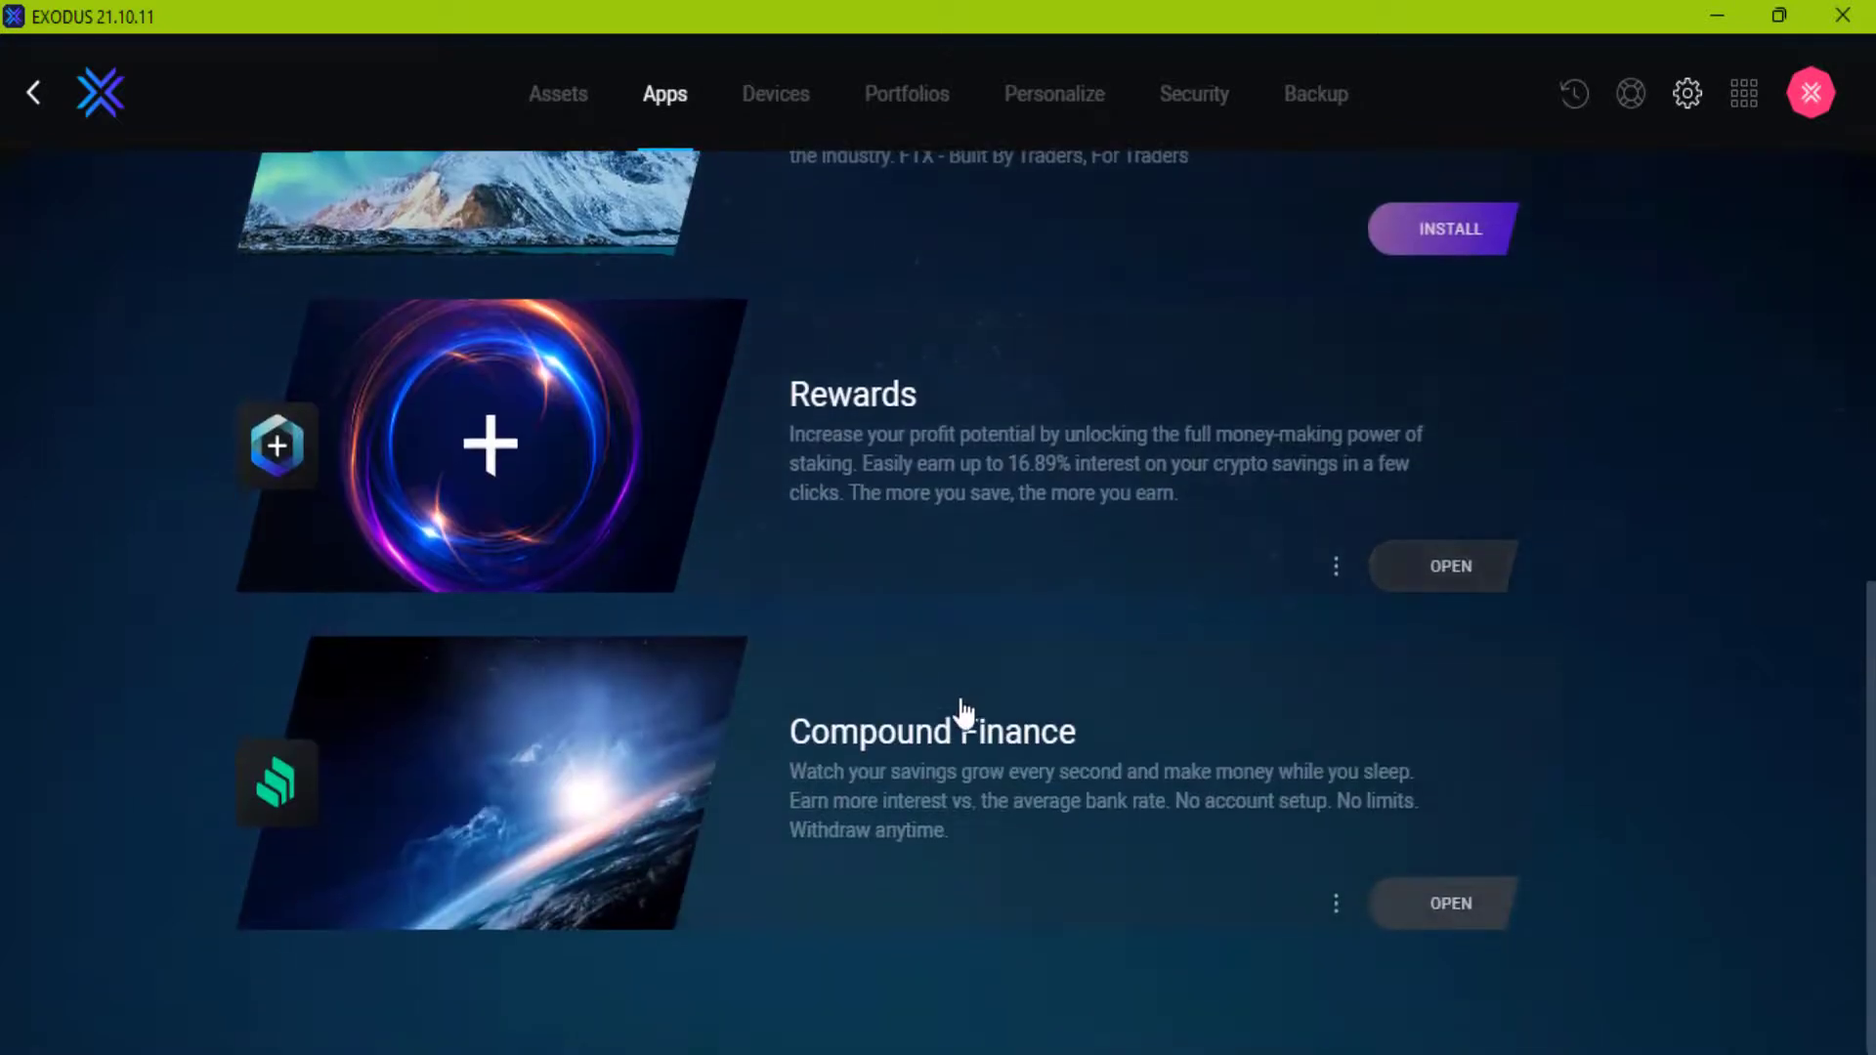
pyautogui.scroll(7, 908, 645)
pyautogui.scroll(3, 860, 583)
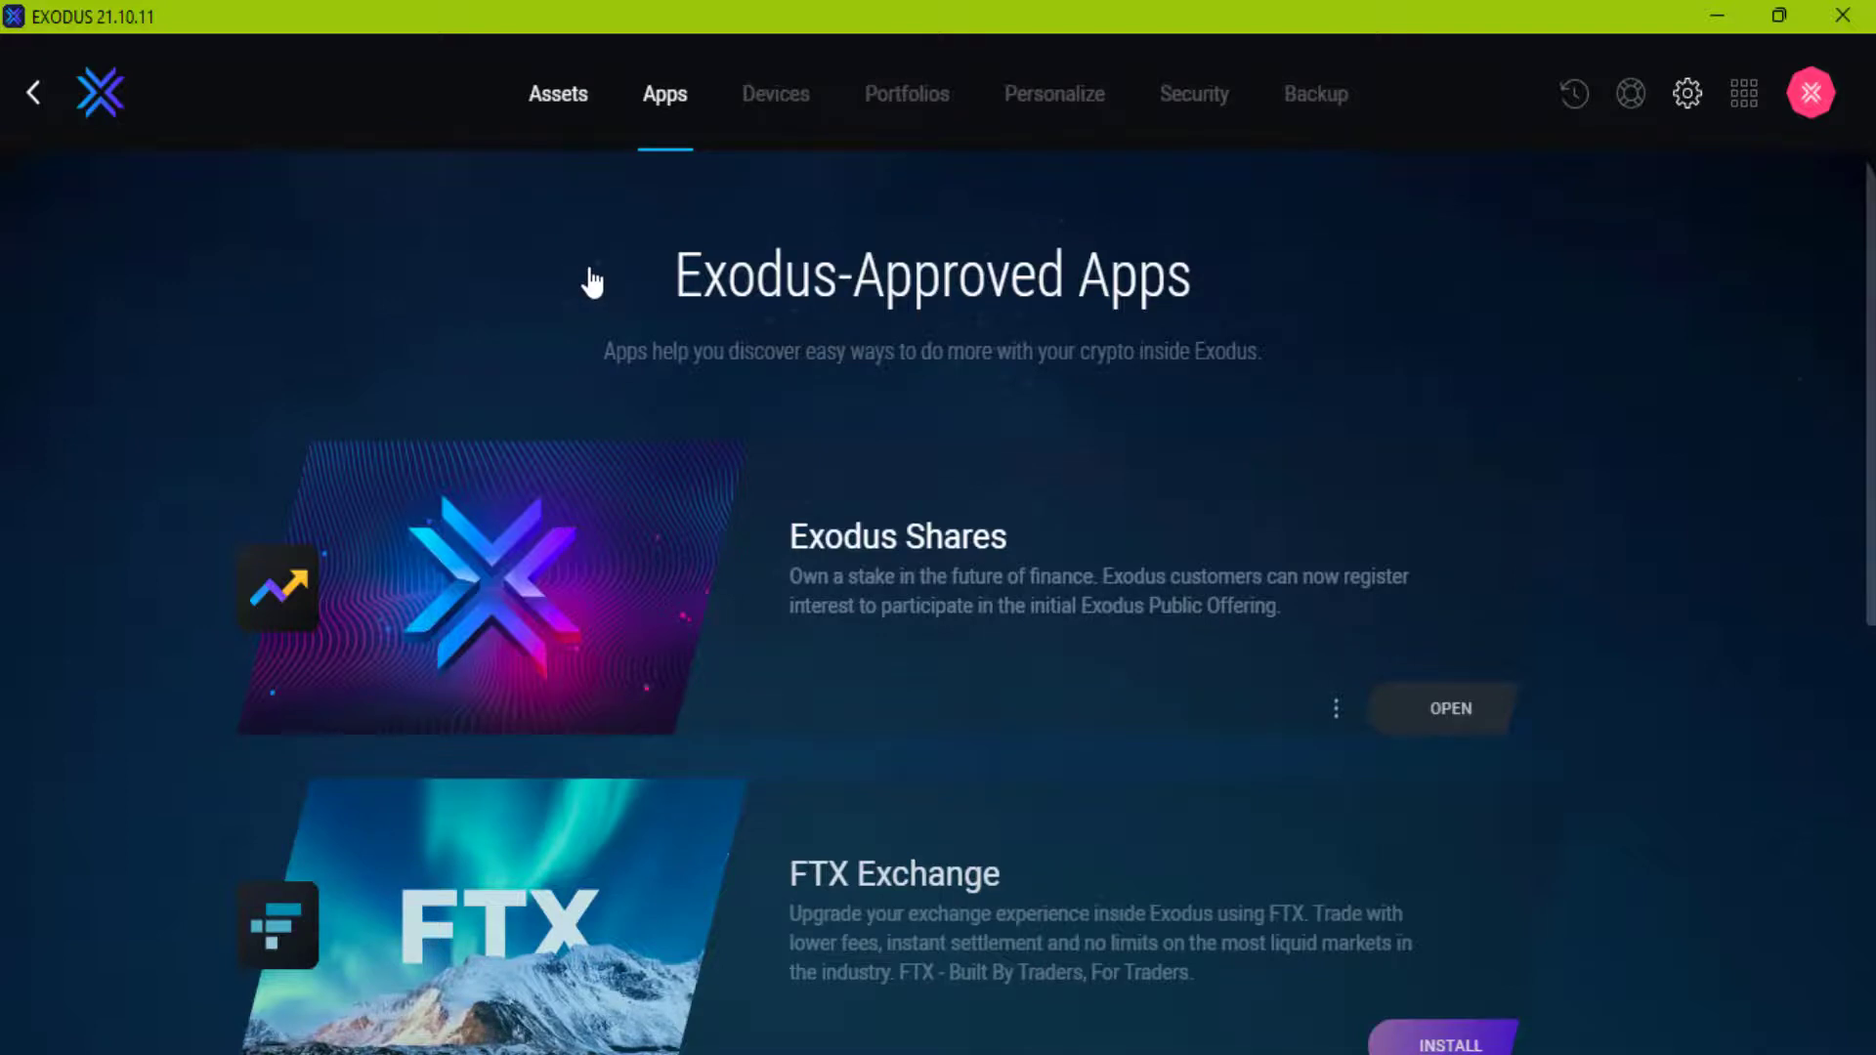
# Open the asset enable/disable page and look through the Show All and ⋮ menus
pyautogui.click(558, 98)
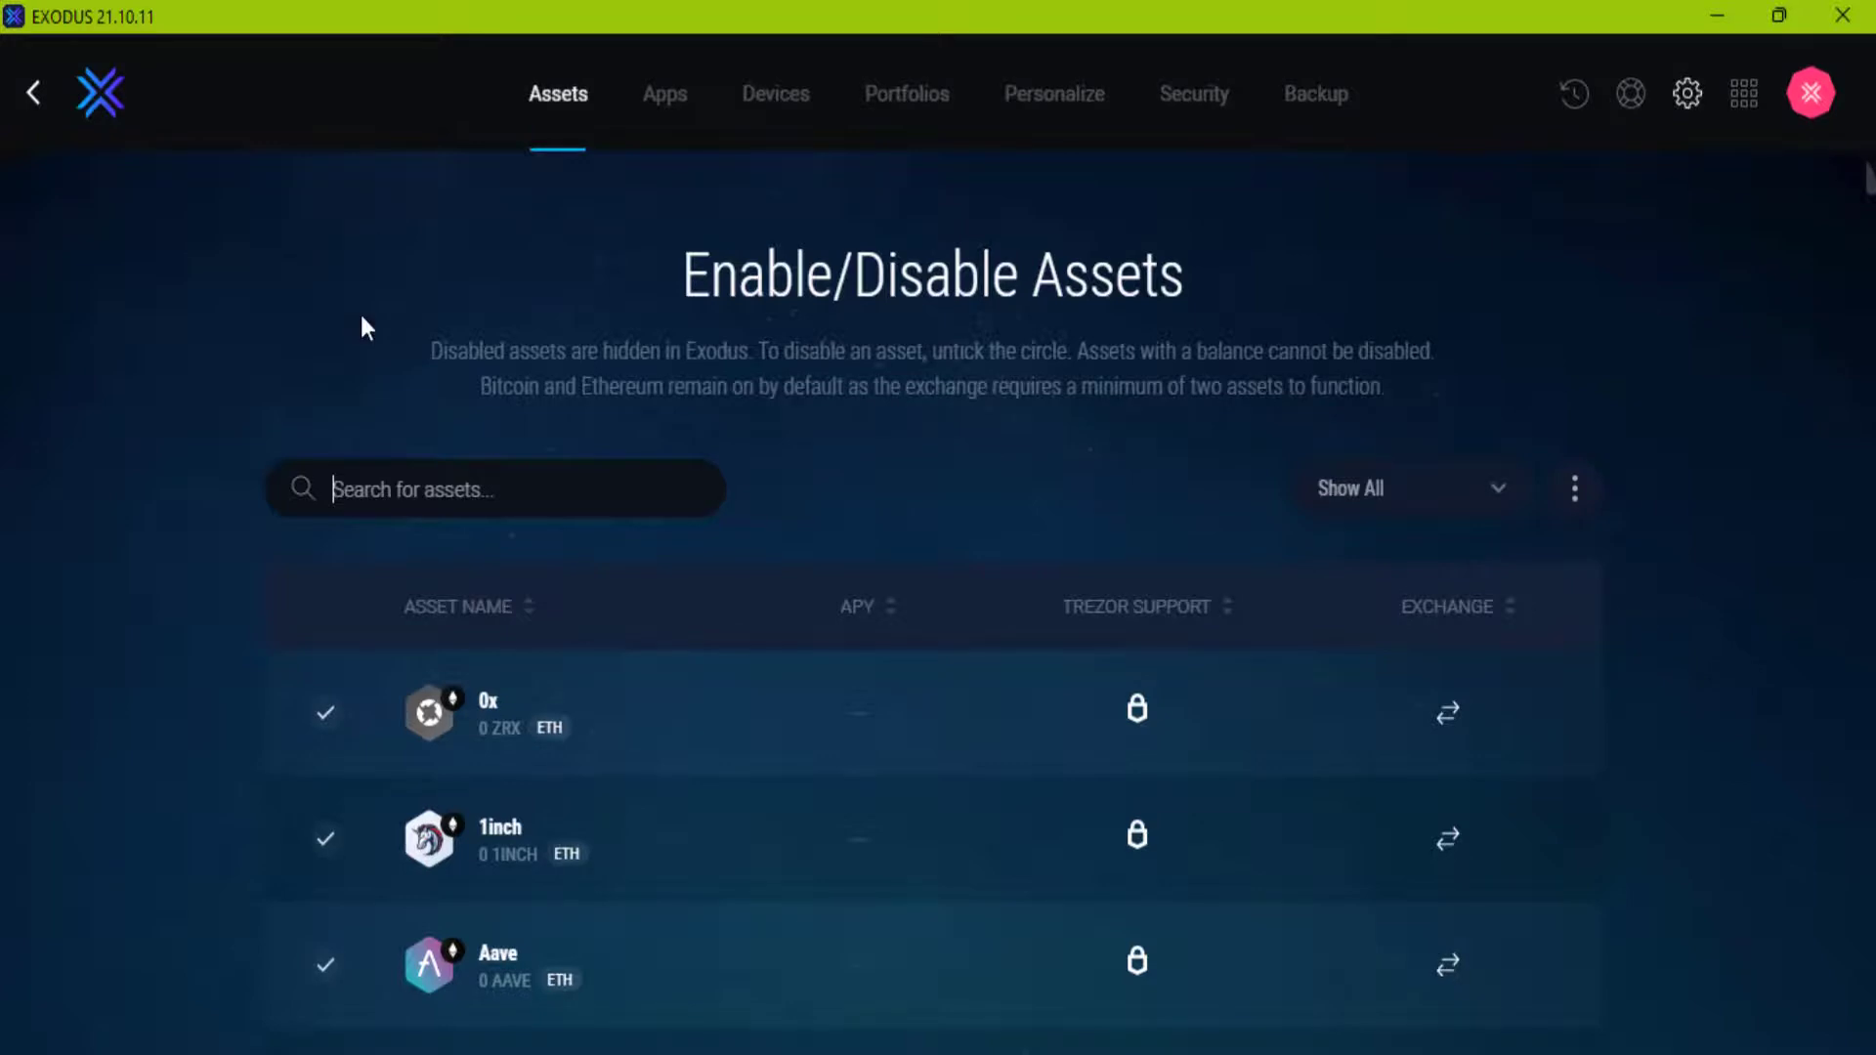
pyautogui.scroll(-2, 1549, 494)
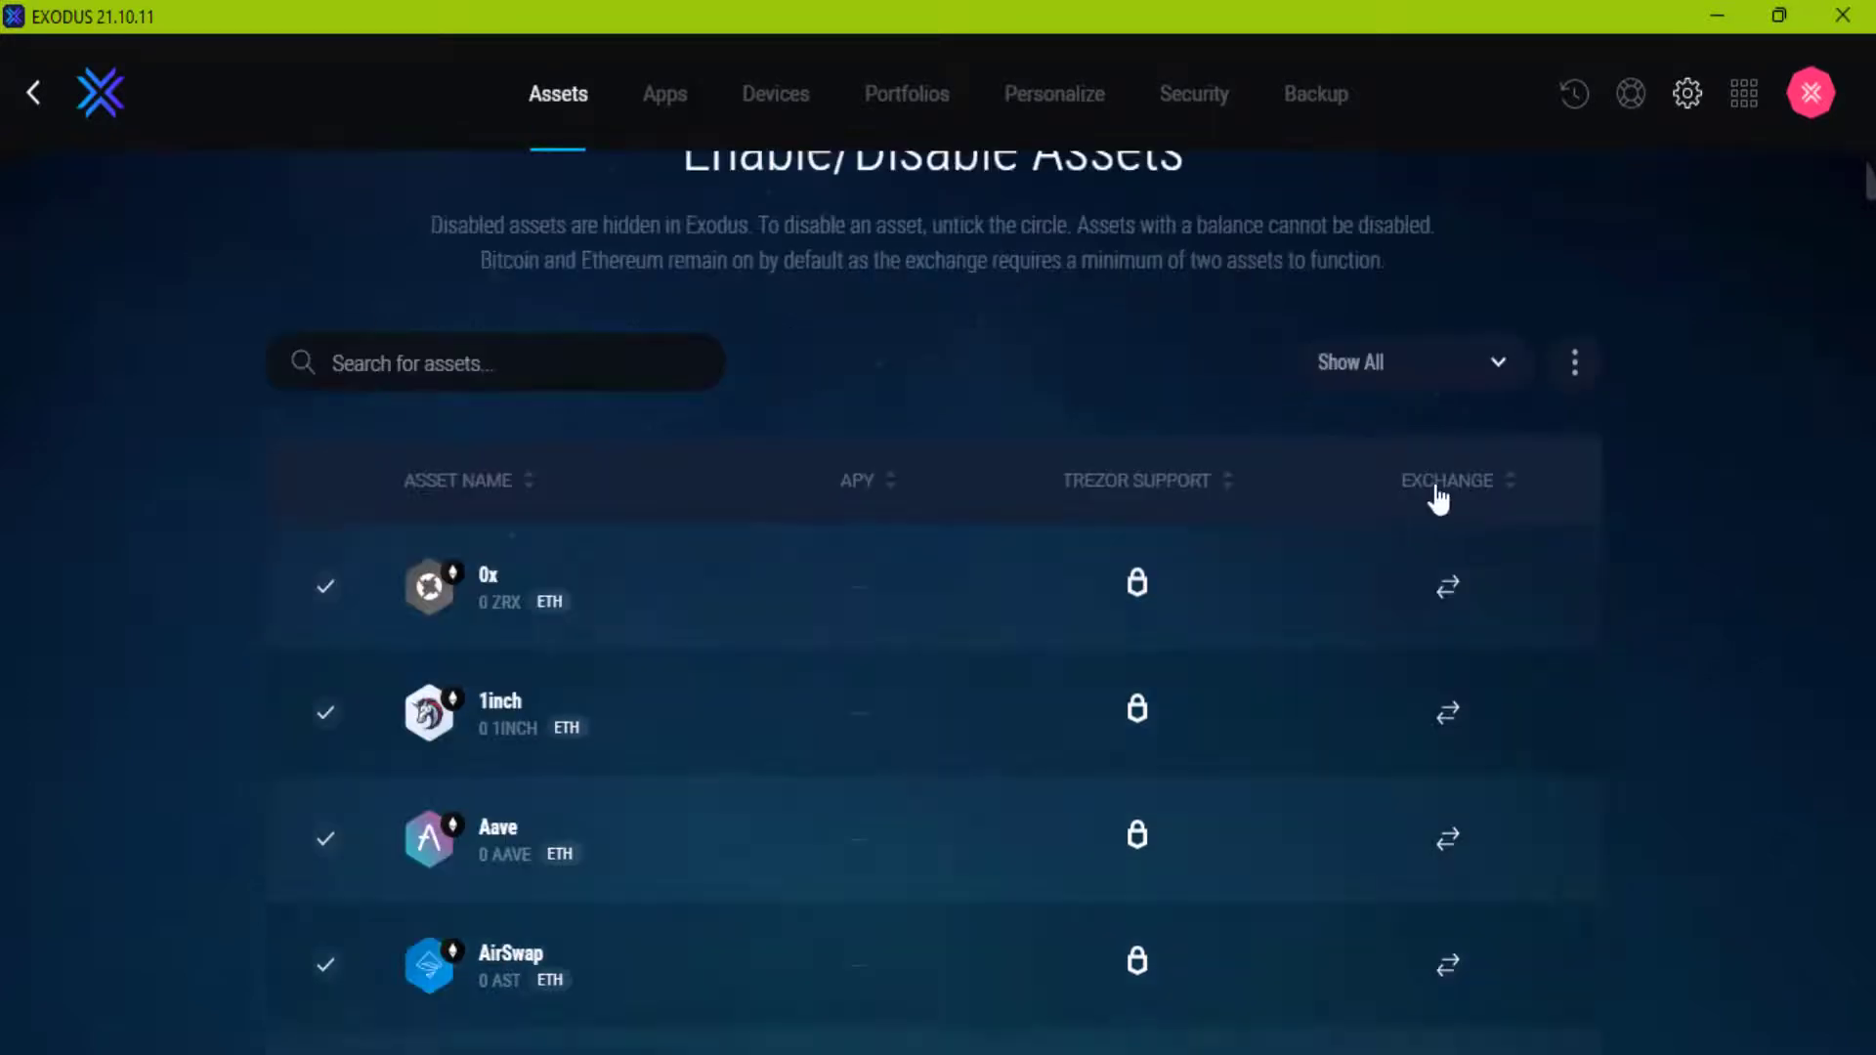
pyautogui.click(1495, 344)
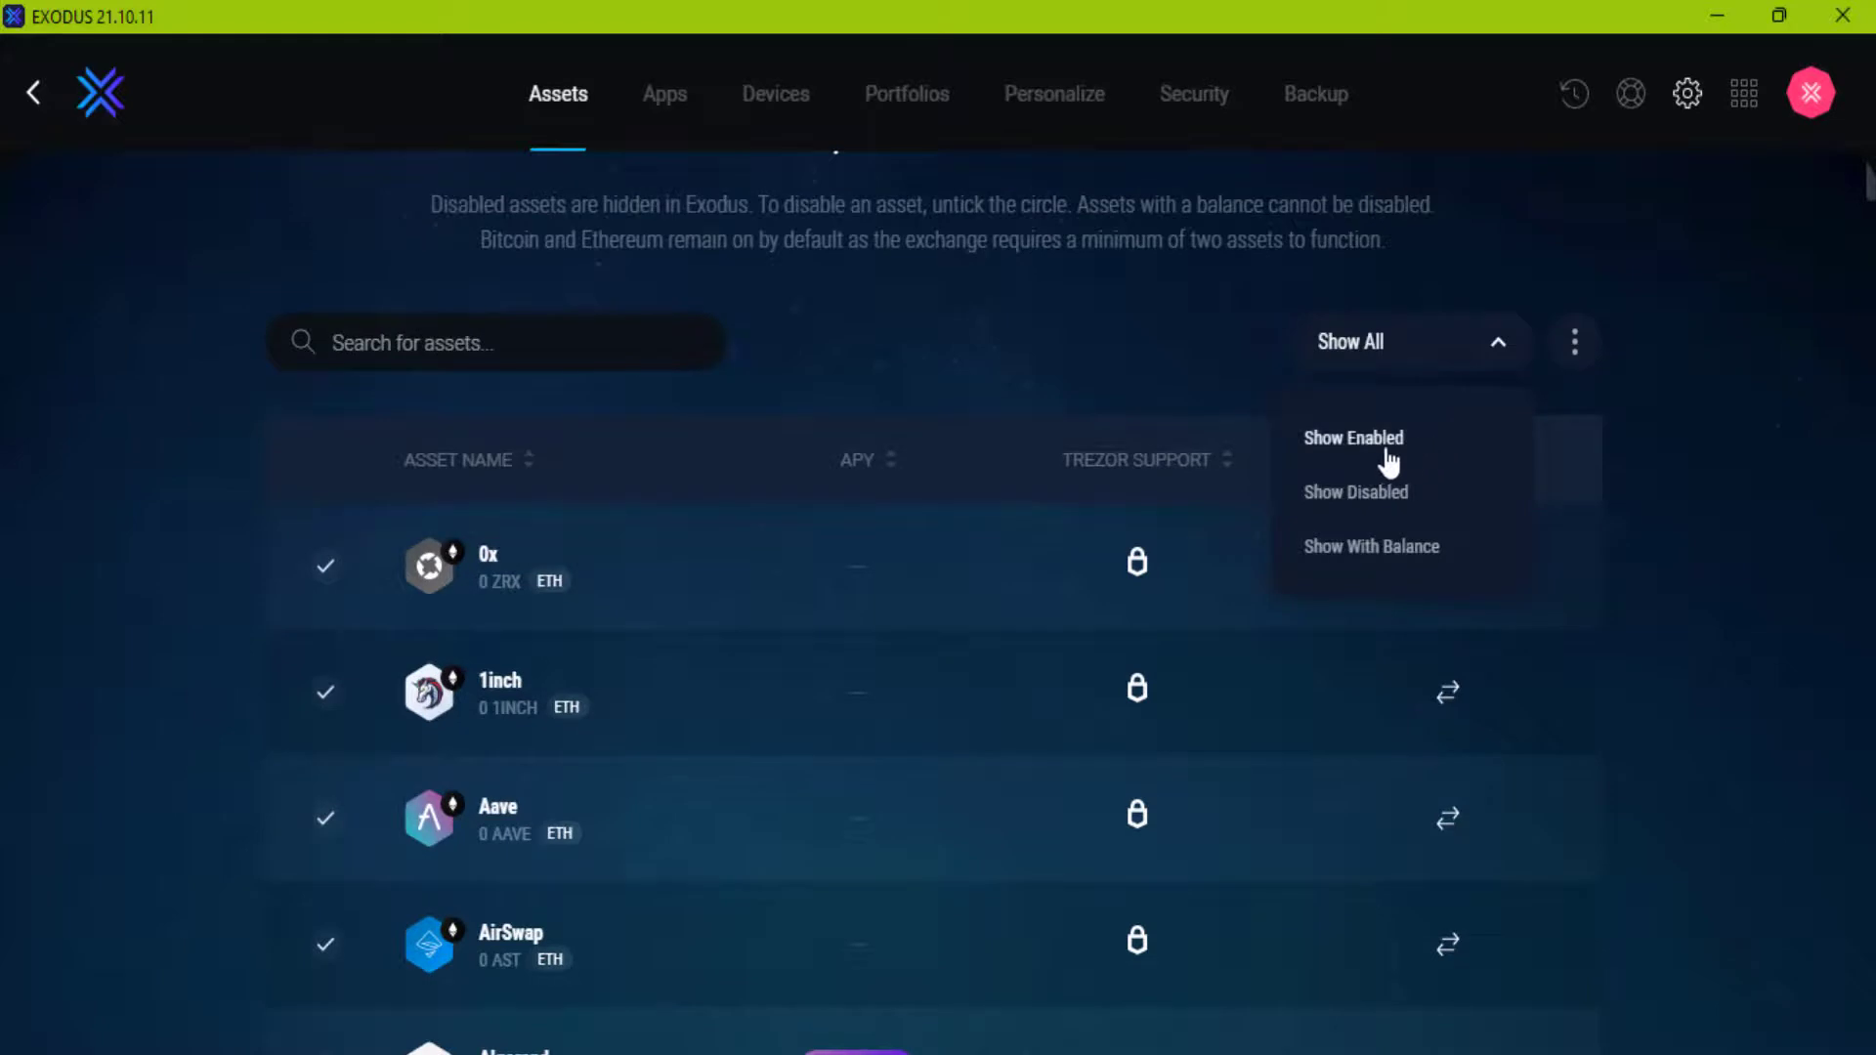
pyautogui.click(1505, 346)
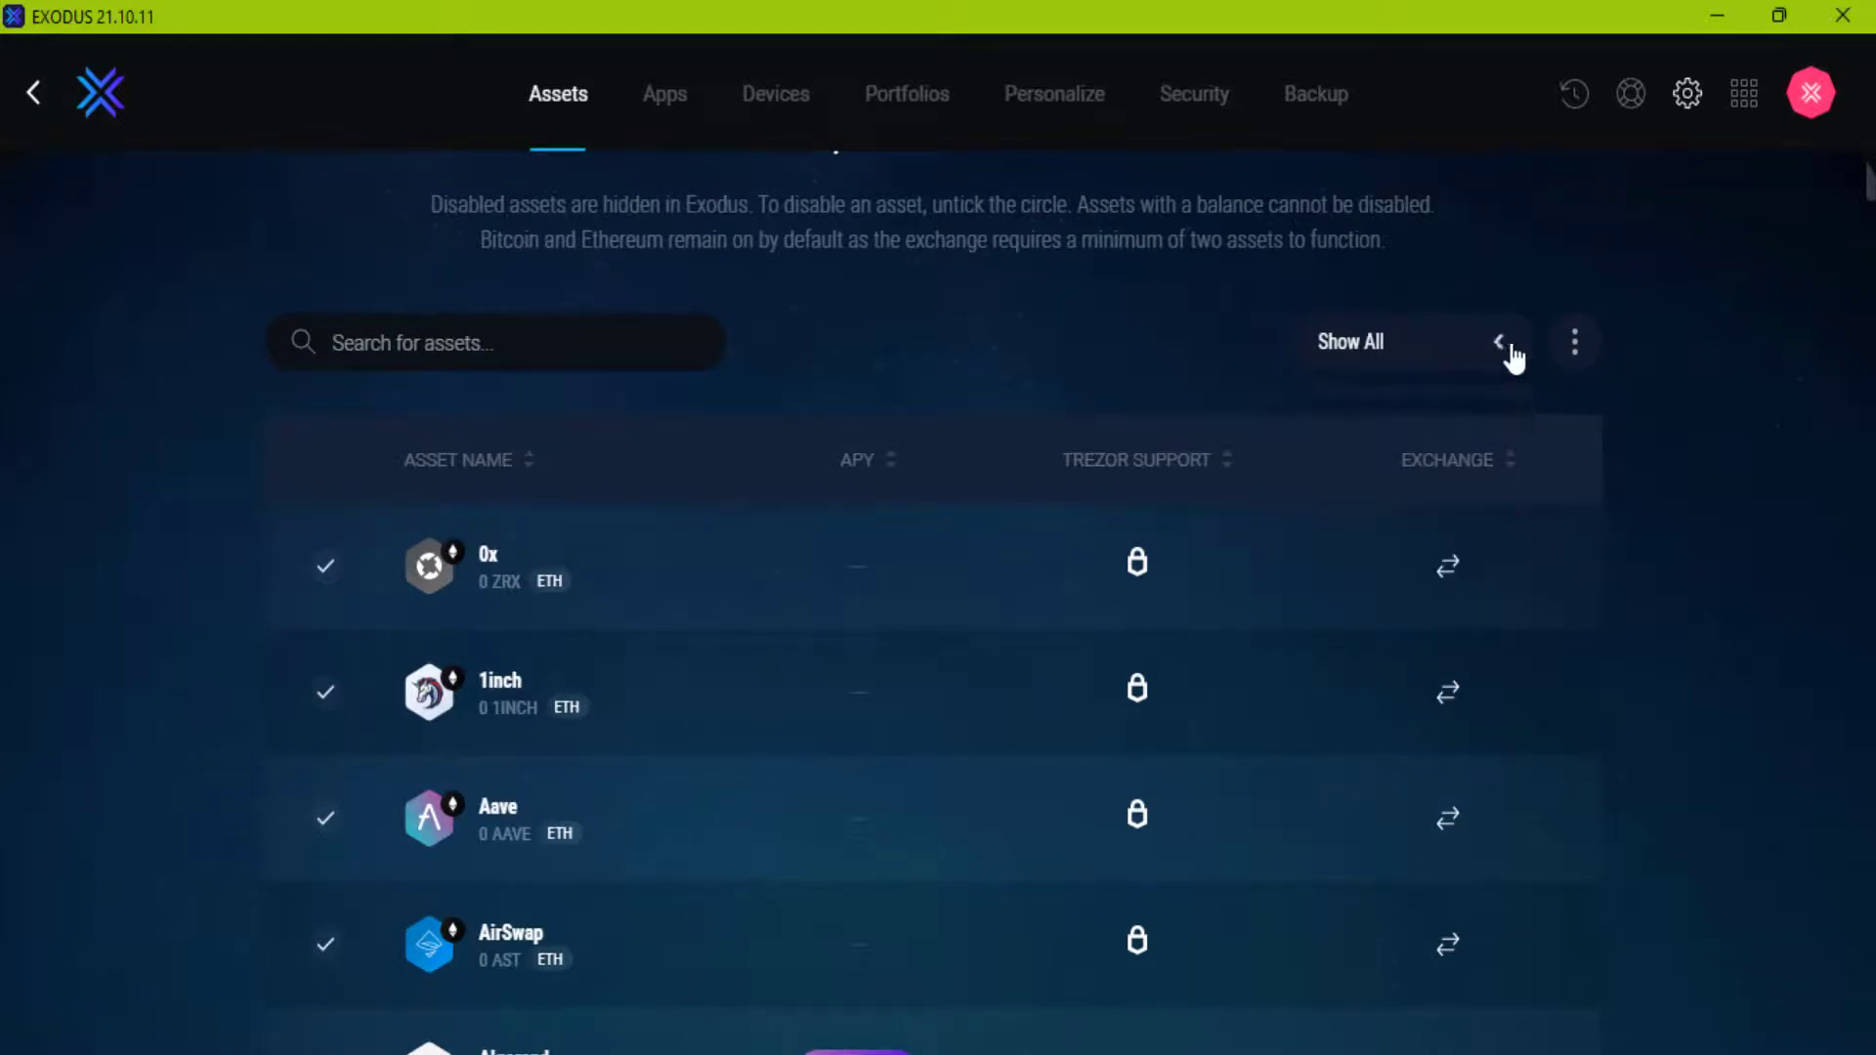
pyautogui.click(1574, 347)
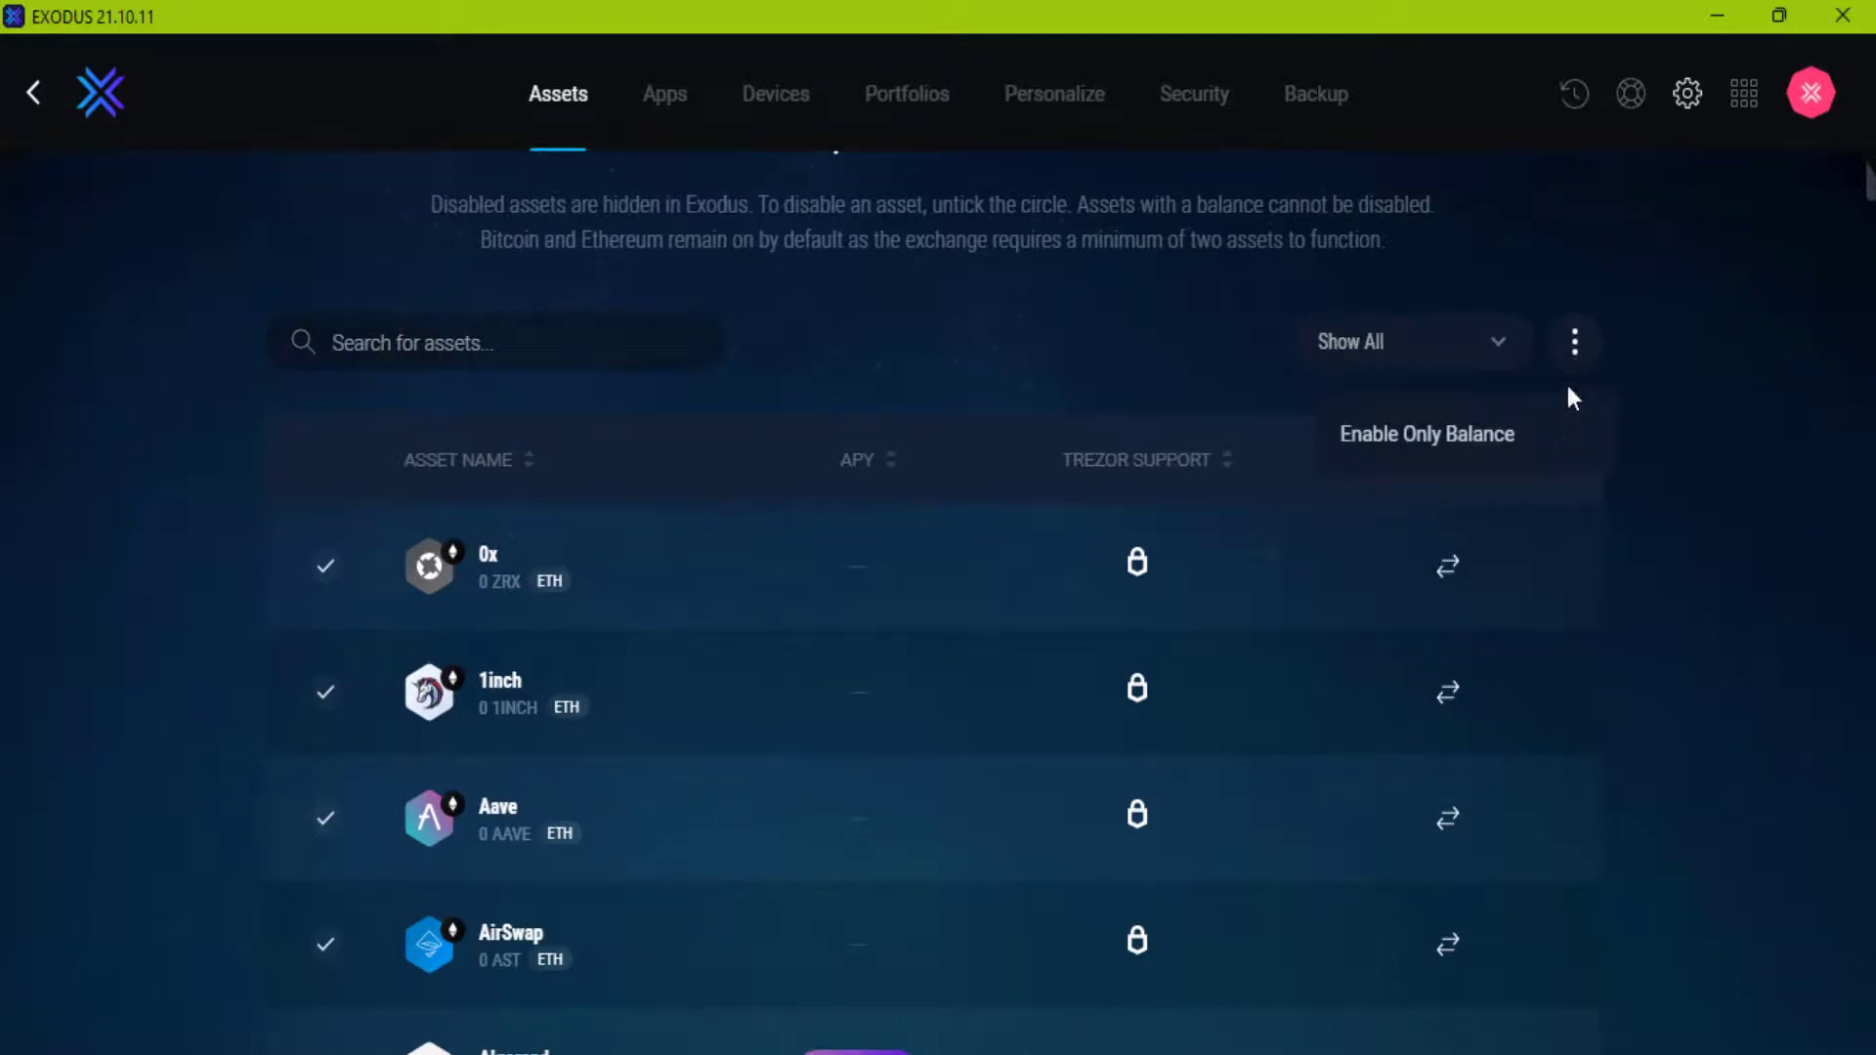
pyautogui.click(1574, 342)
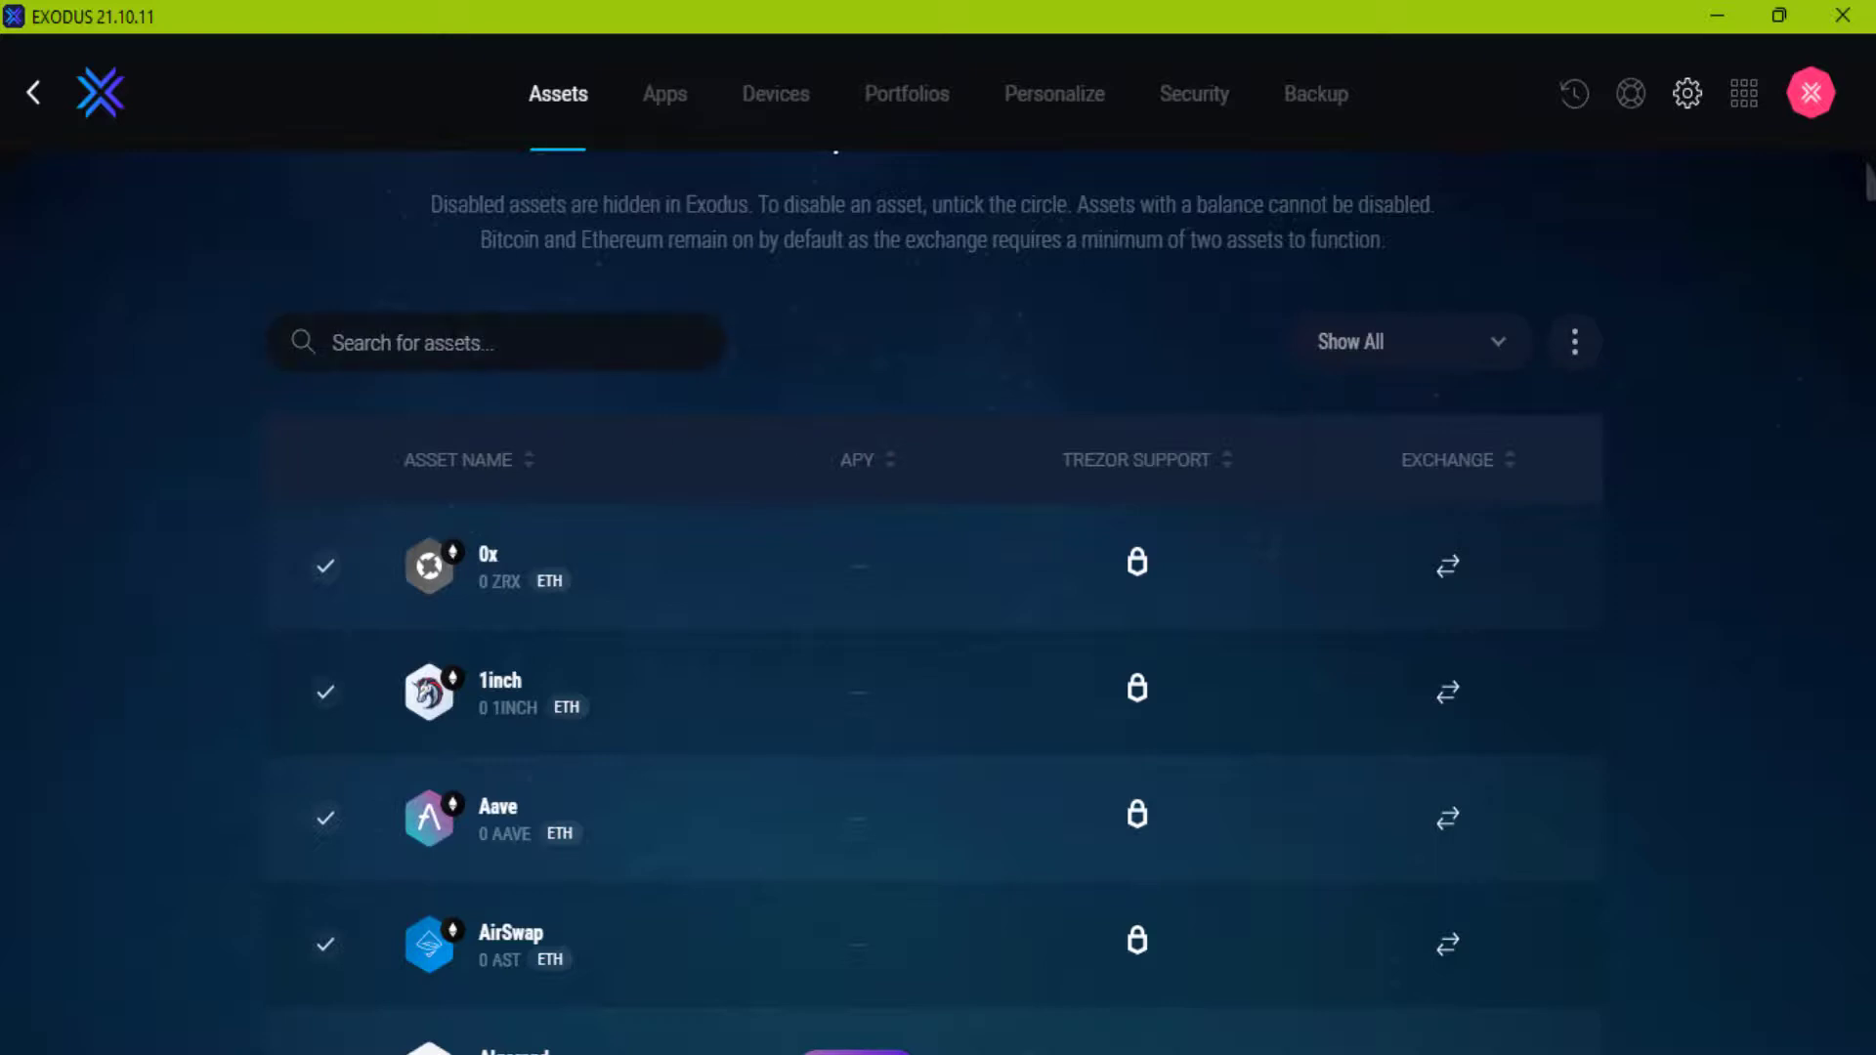
# Filter the assets by 'tron' and toggle Tron off and back on
pyautogui.write('trom')
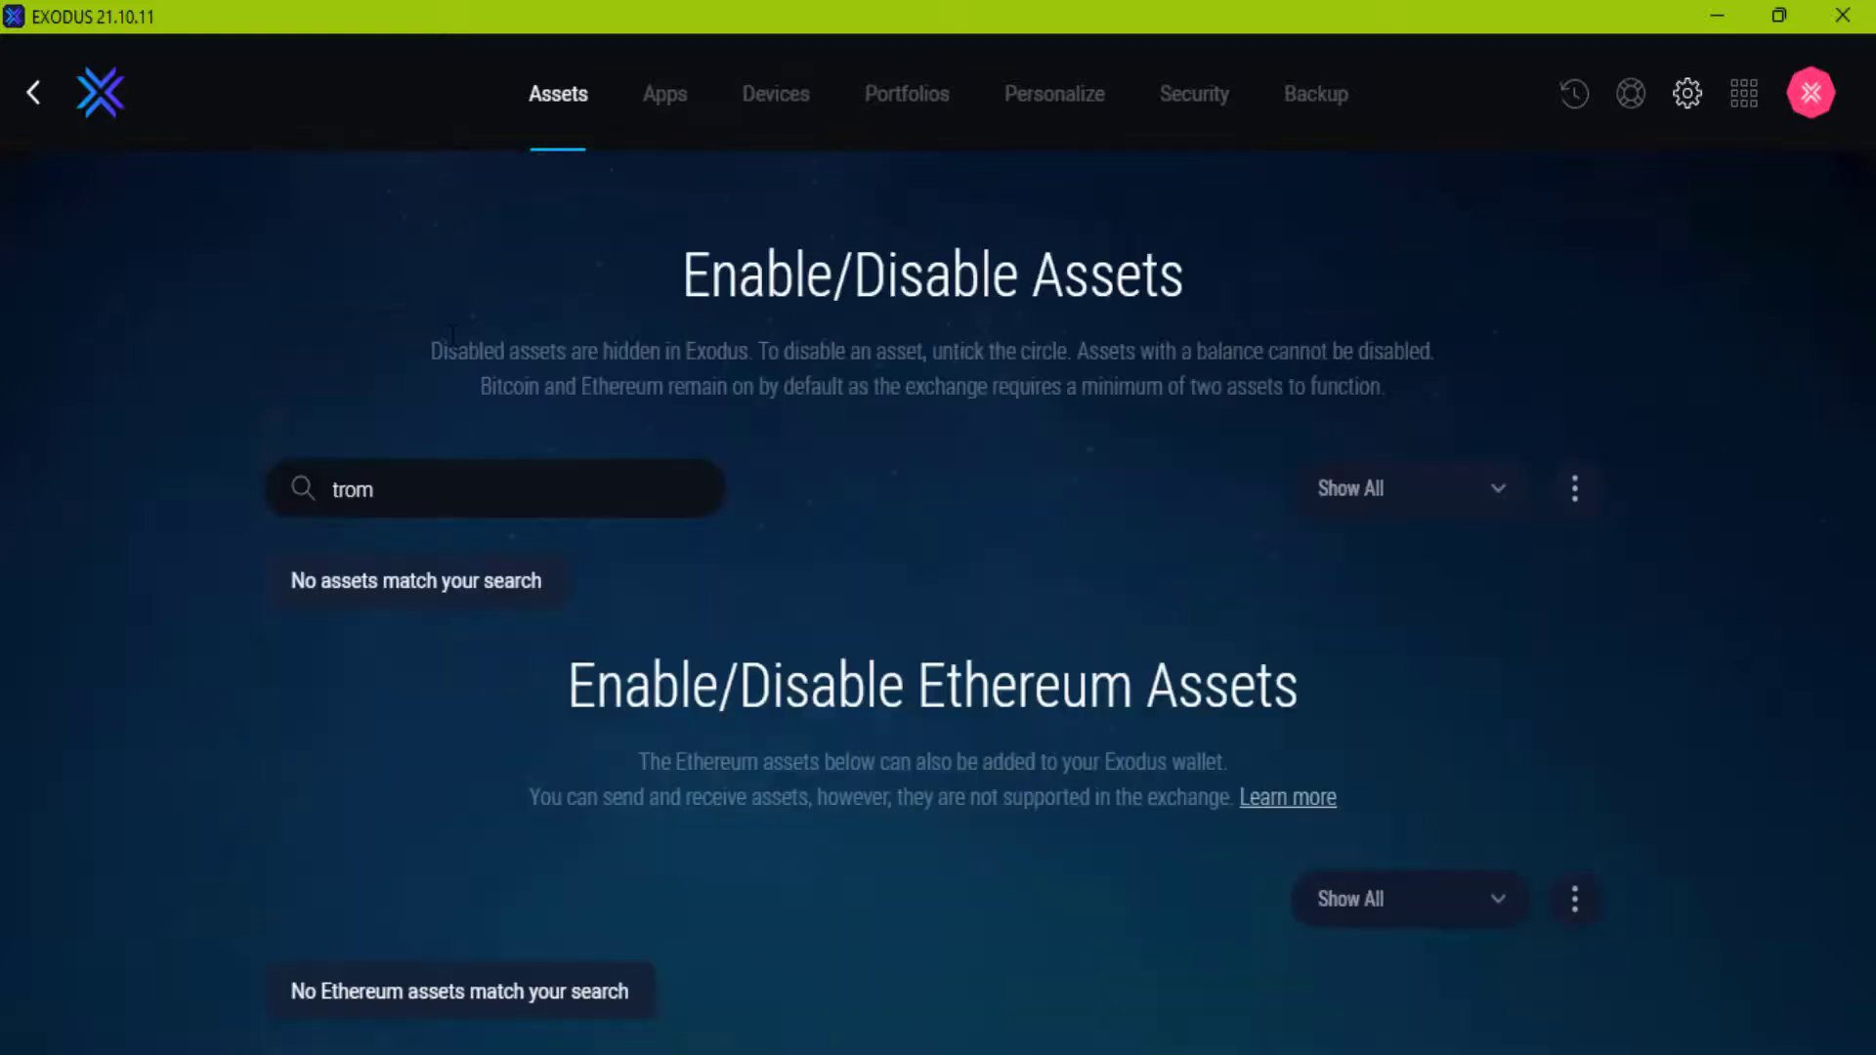
pyautogui.press('BackSpace')
pyautogui.write('n')
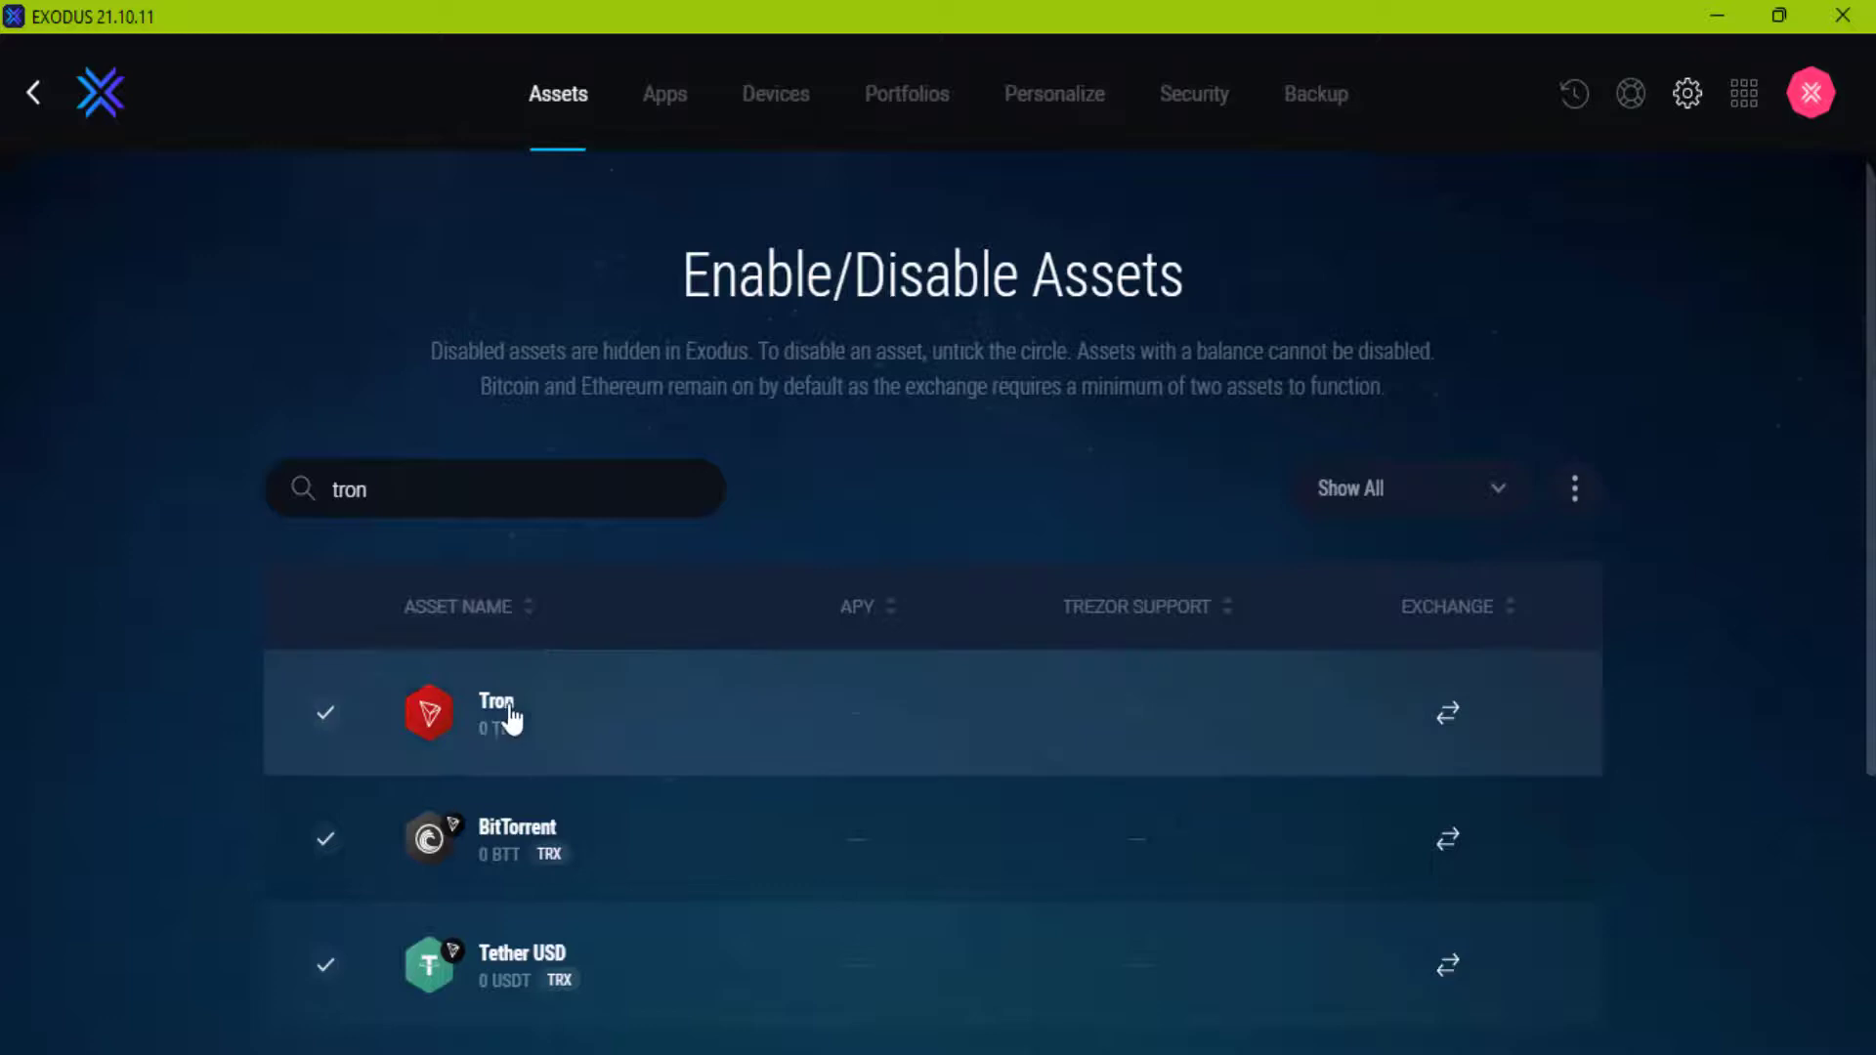
pyautogui.click(325, 718)
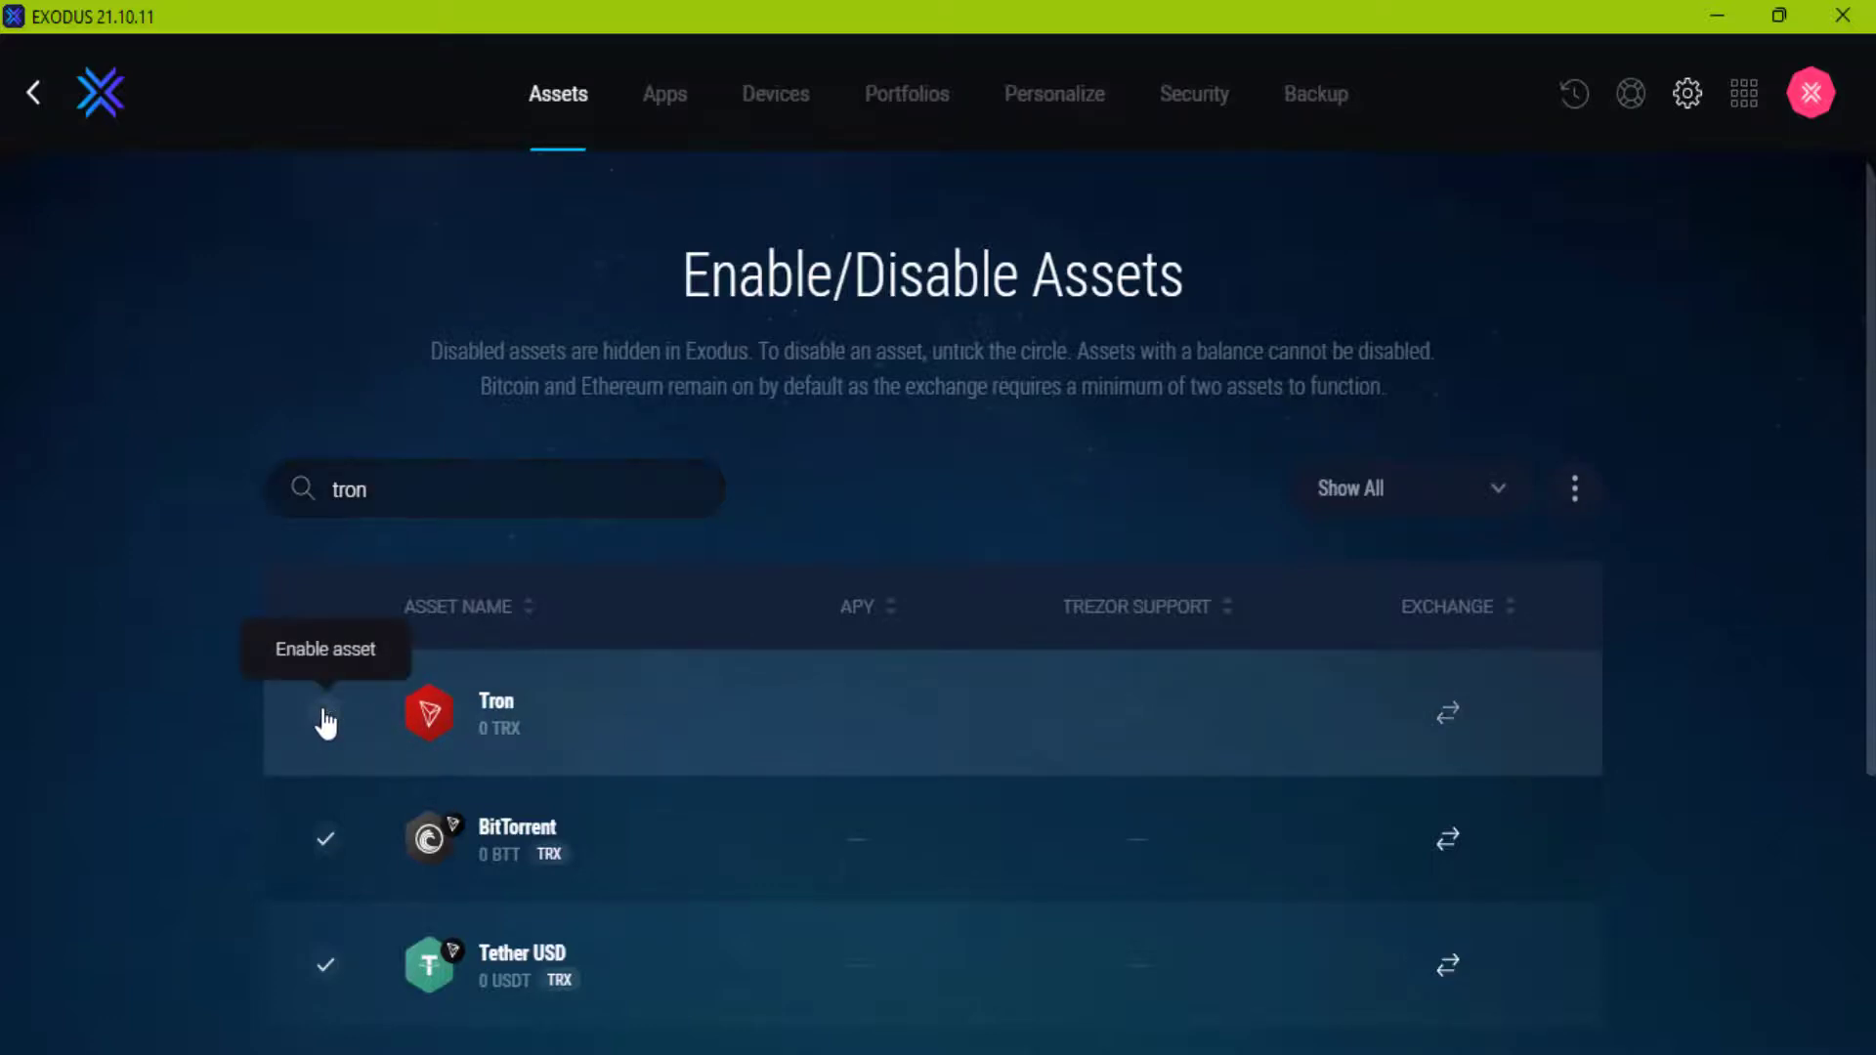
pyautogui.click(326, 724)
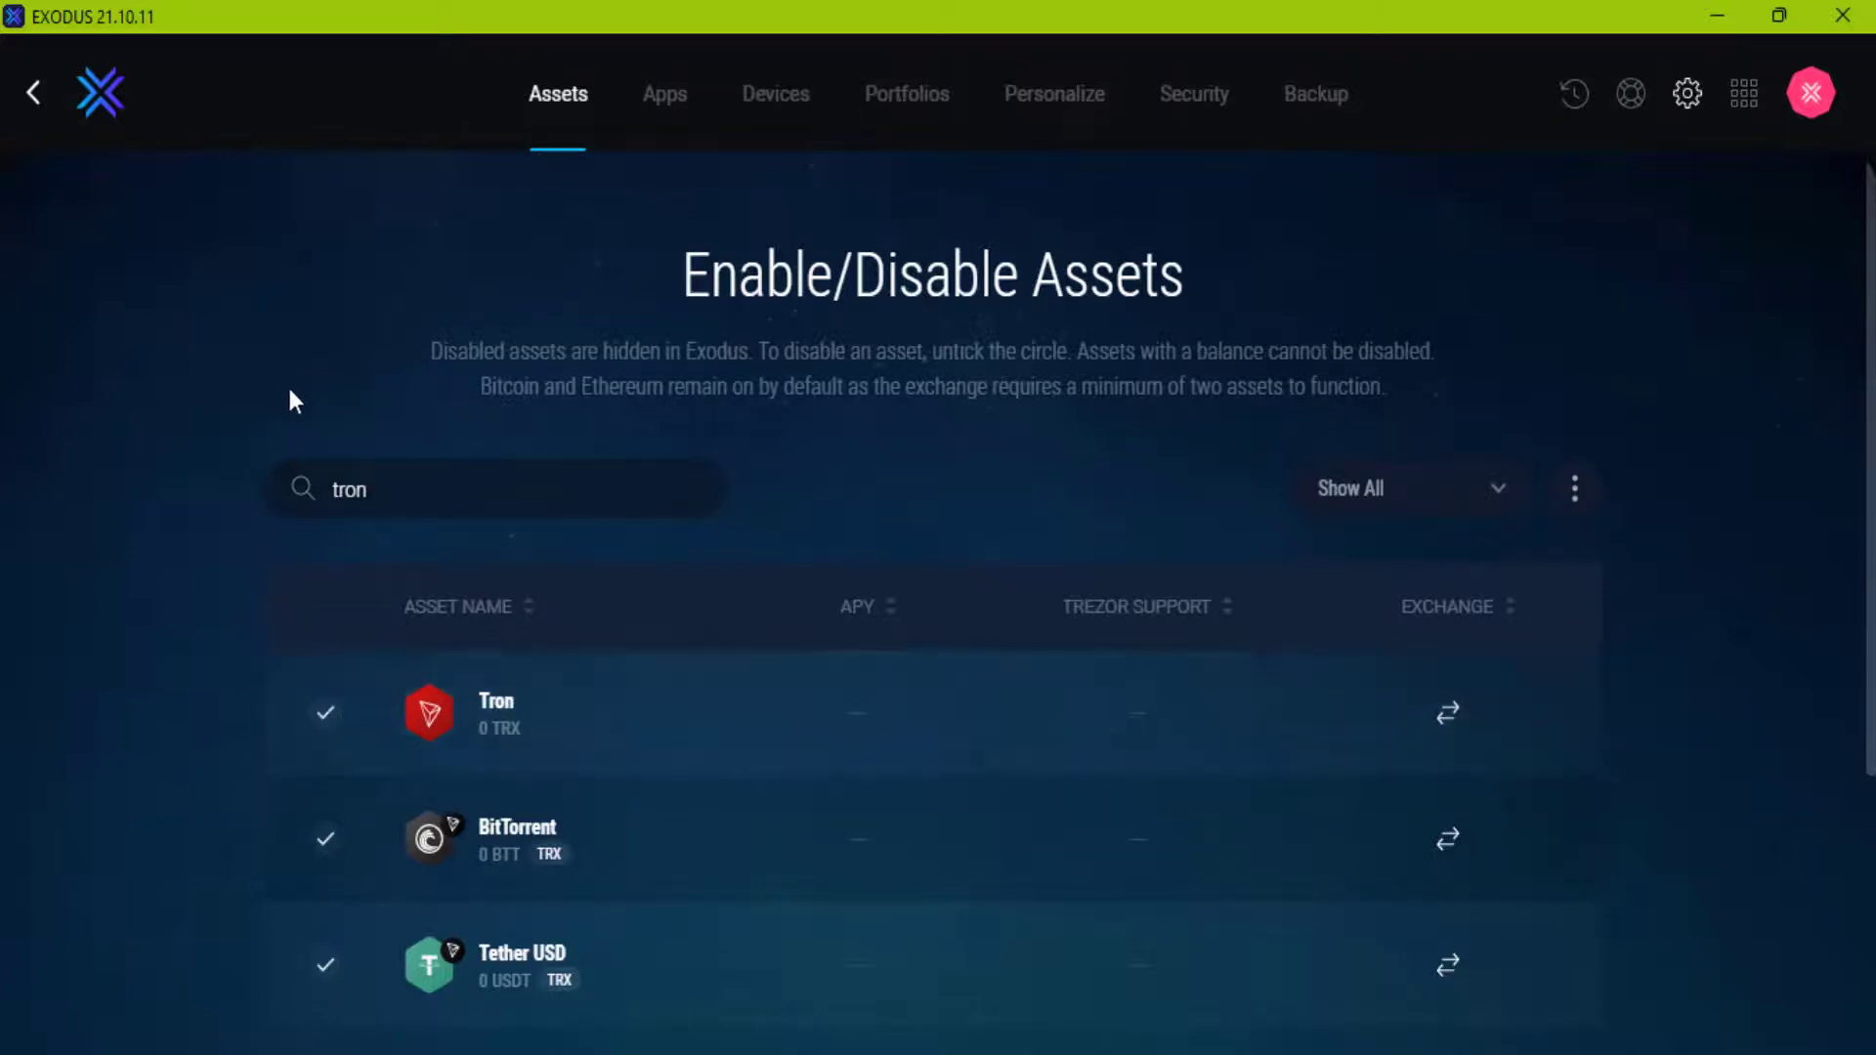
# Browse the help videos on the Support page
pyautogui.click(1634, 98)
pyautogui.scroll(-2, 1319, 544)
pyautogui.scroll(2, 1320, 545)
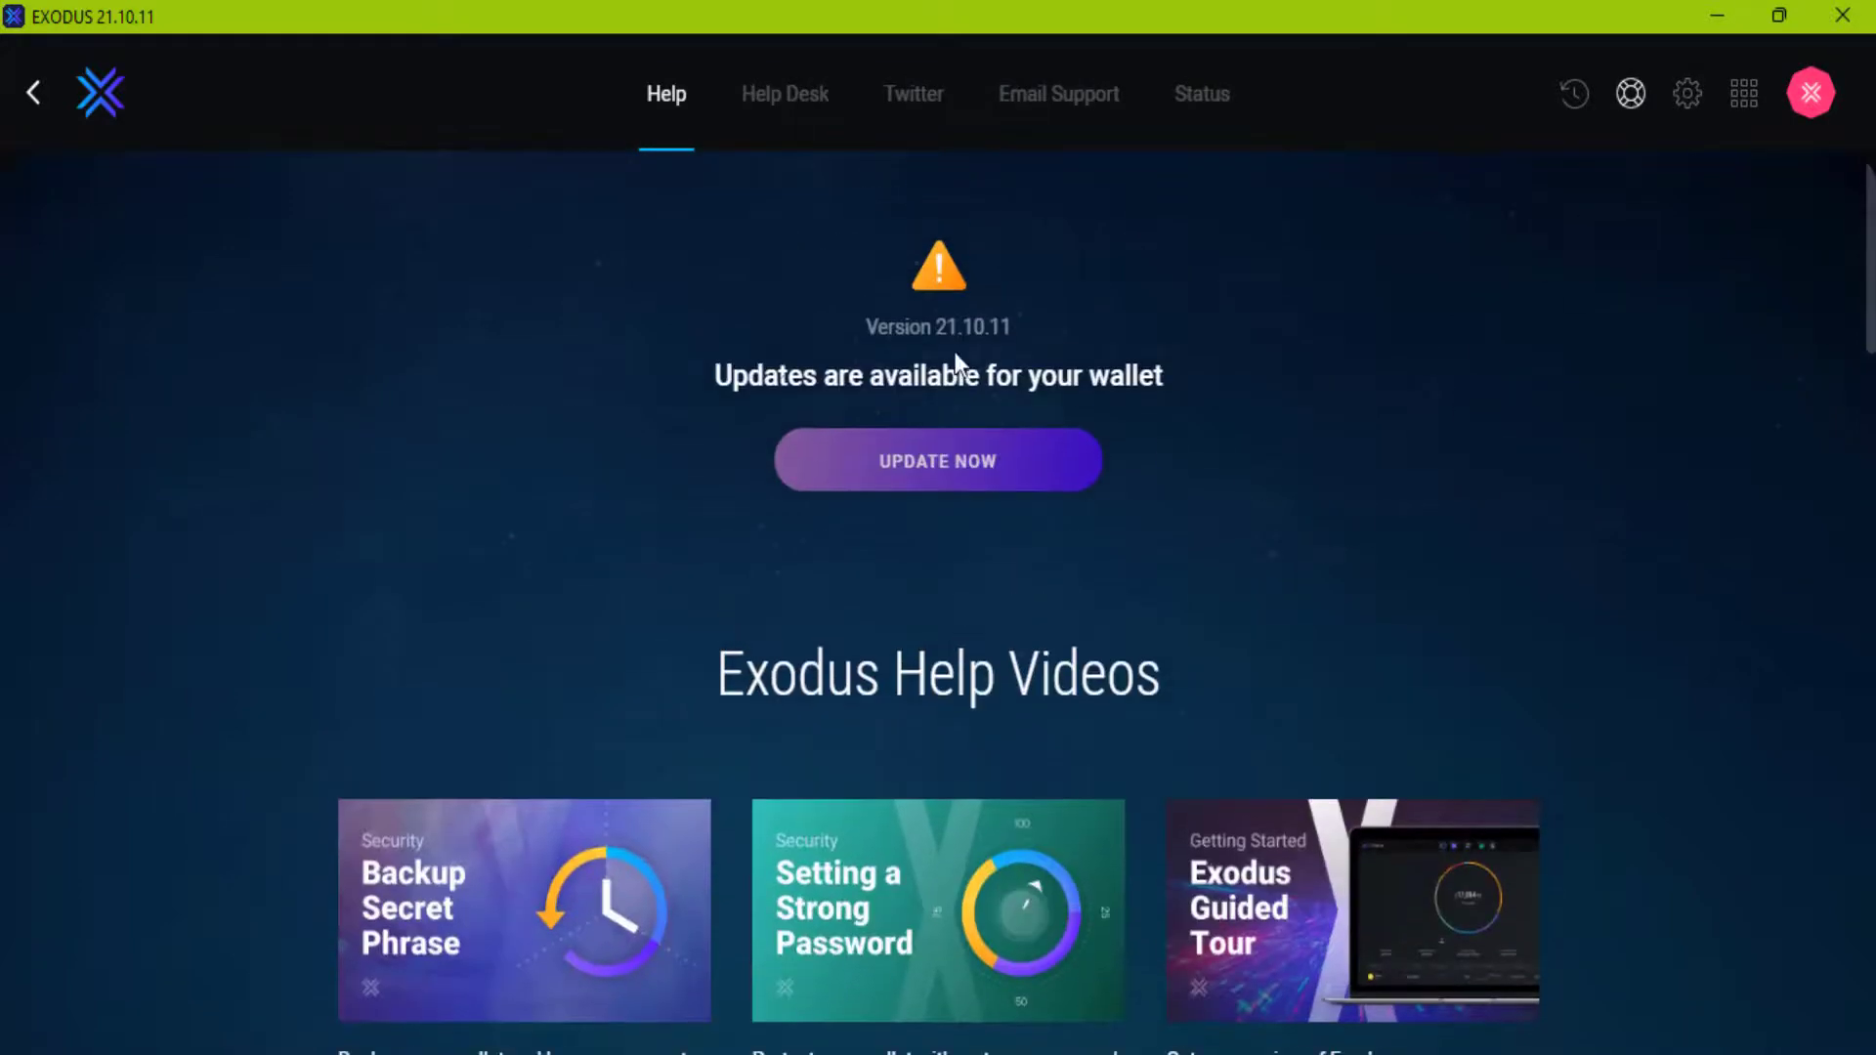
pyautogui.scroll(-5, 1072, 587)
pyautogui.scroll(-4, 1080, 599)
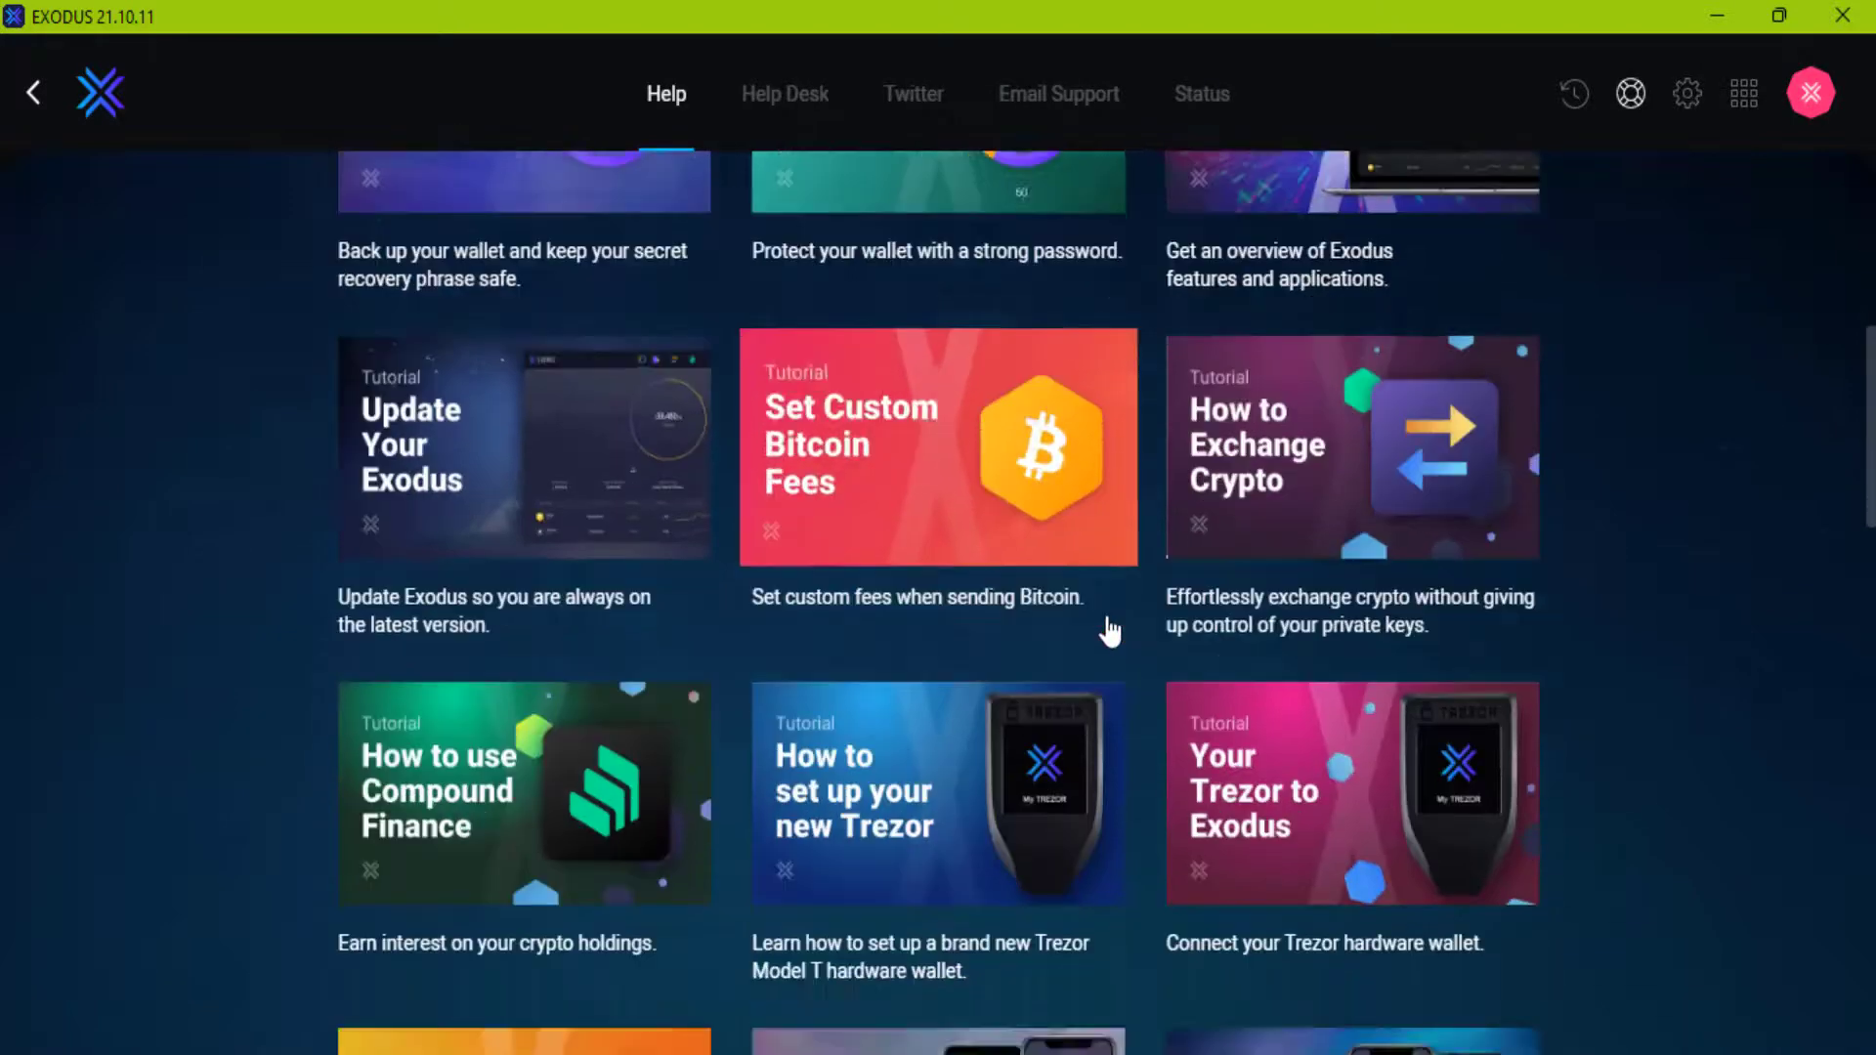
pyautogui.scroll(-5, 1109, 630)
pyautogui.scroll(-3, 1533, 686)
pyautogui.scroll(8, 1658, 695)
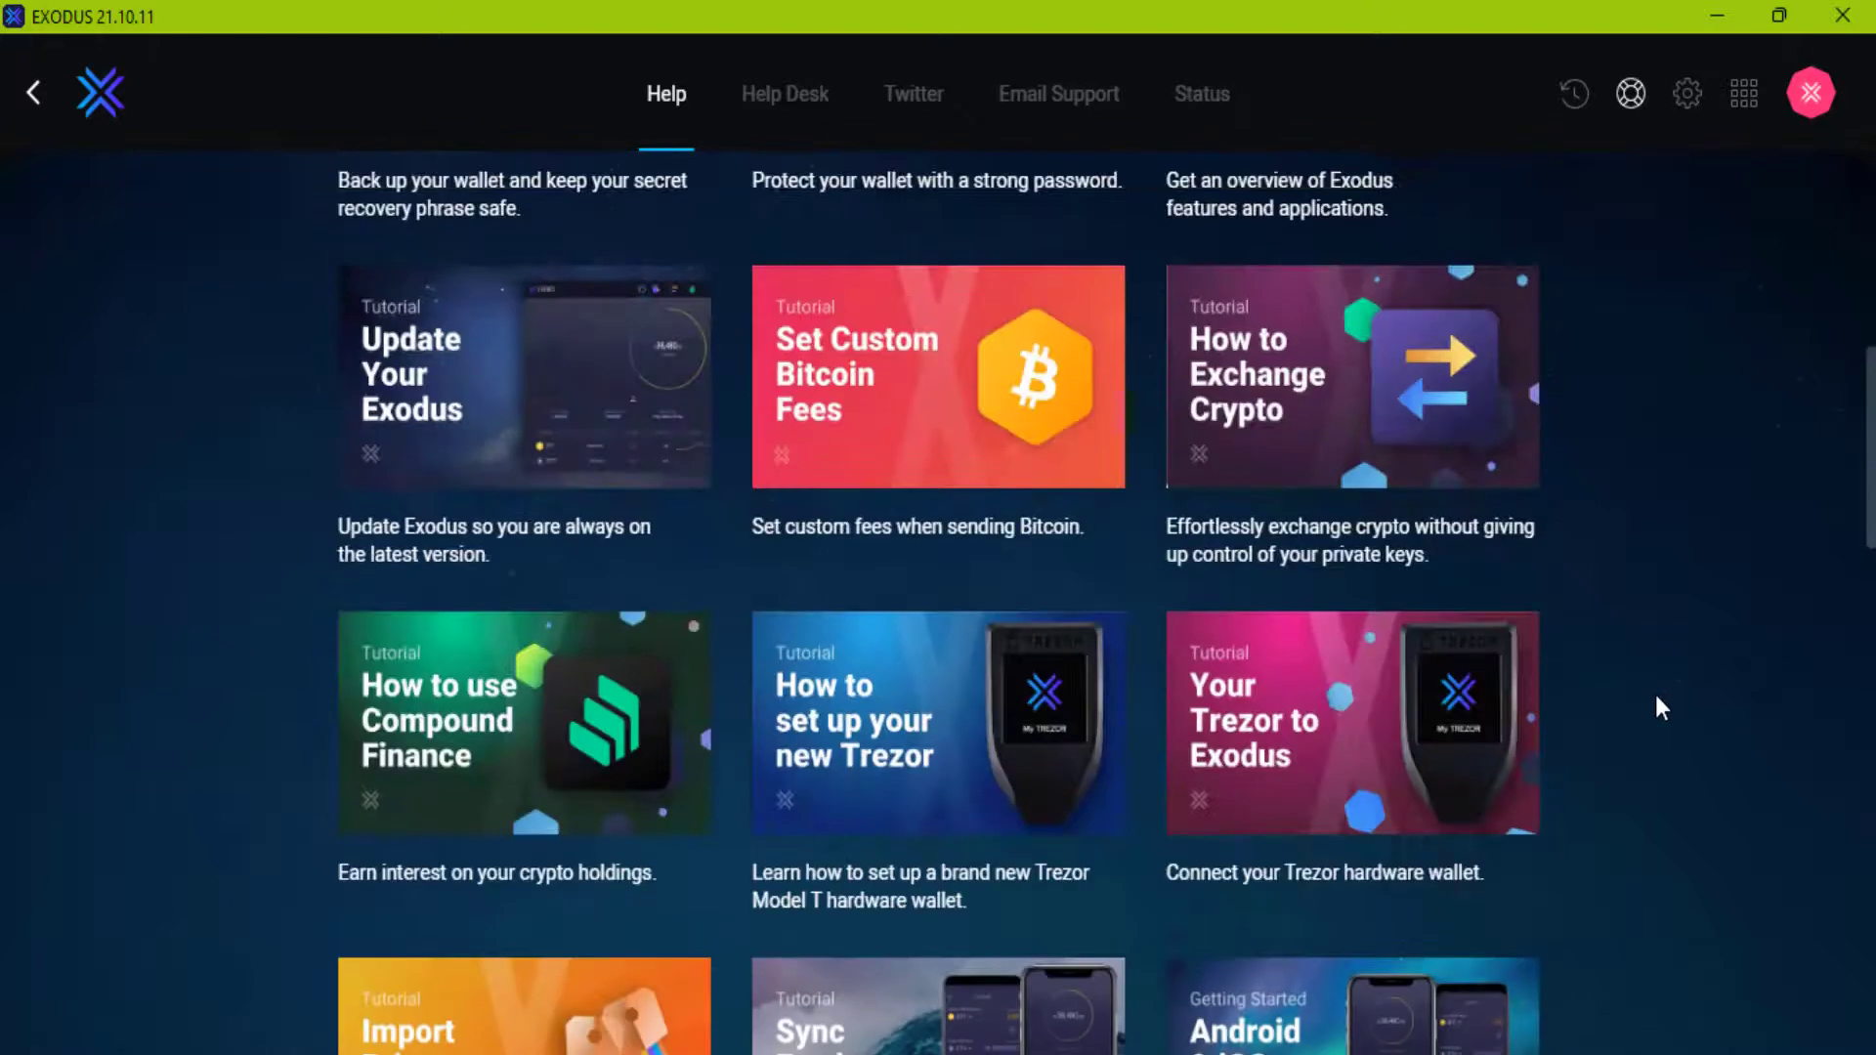
pyautogui.scroll(8, 1656, 690)
# Scroll through the full transaction history
pyautogui.click(1574, 95)
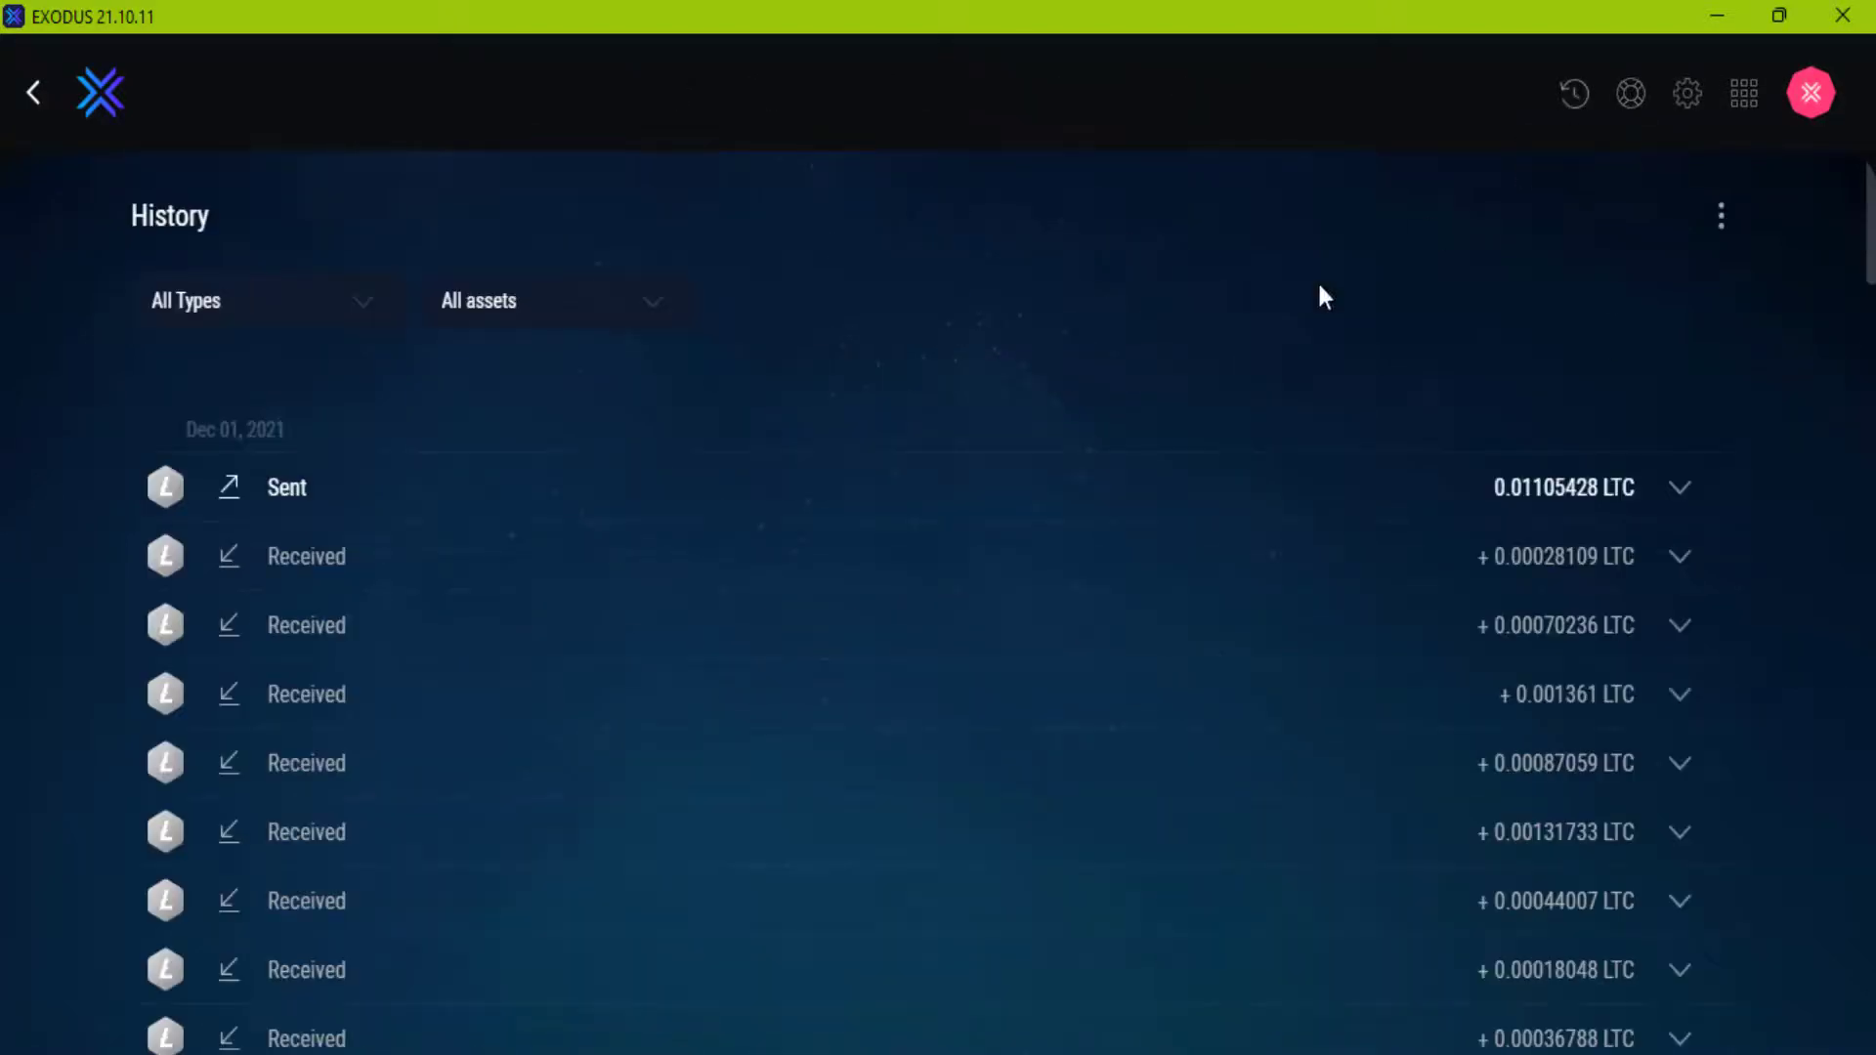
pyautogui.scroll(-3, 894, 527)
pyautogui.scroll(-3, 891, 546)
pyautogui.scroll(-3, 892, 547)
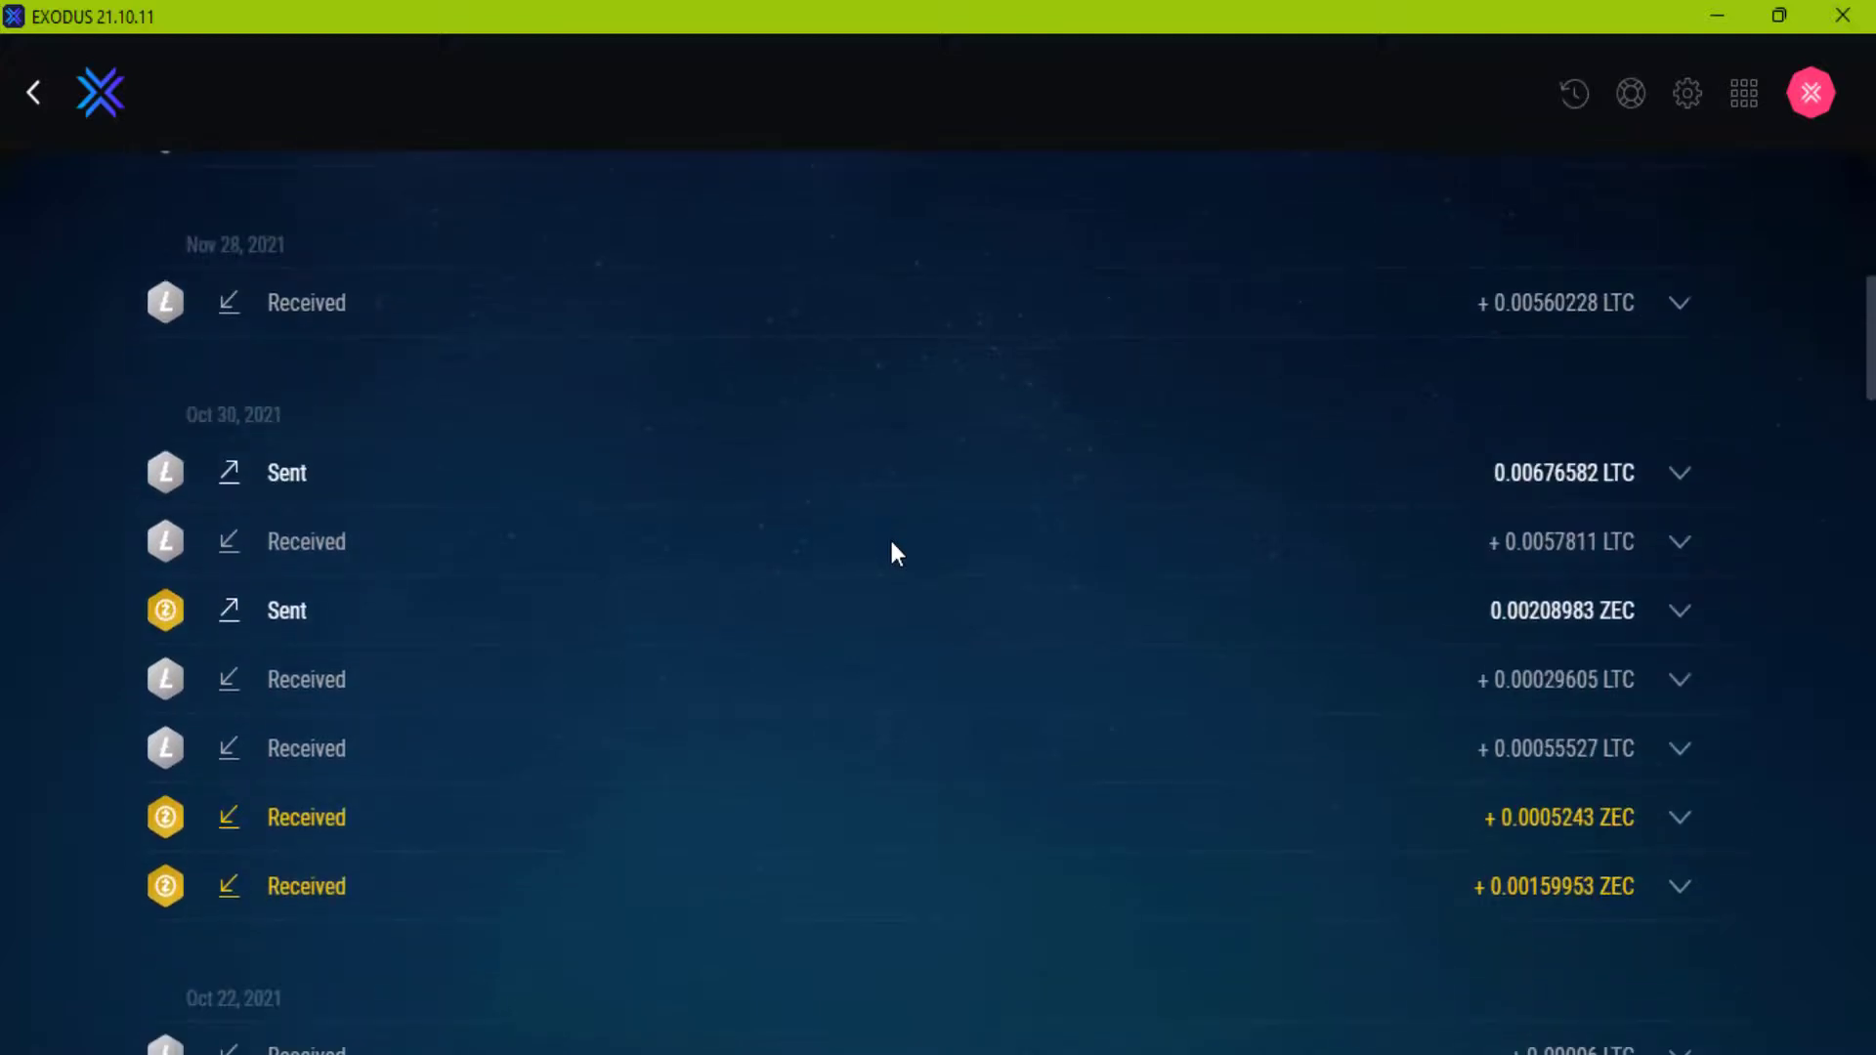
pyautogui.scroll(-6, 894, 551)
pyautogui.scroll(-5, 893, 544)
pyautogui.scroll(-5, 894, 544)
pyautogui.scroll(-5, 893, 544)
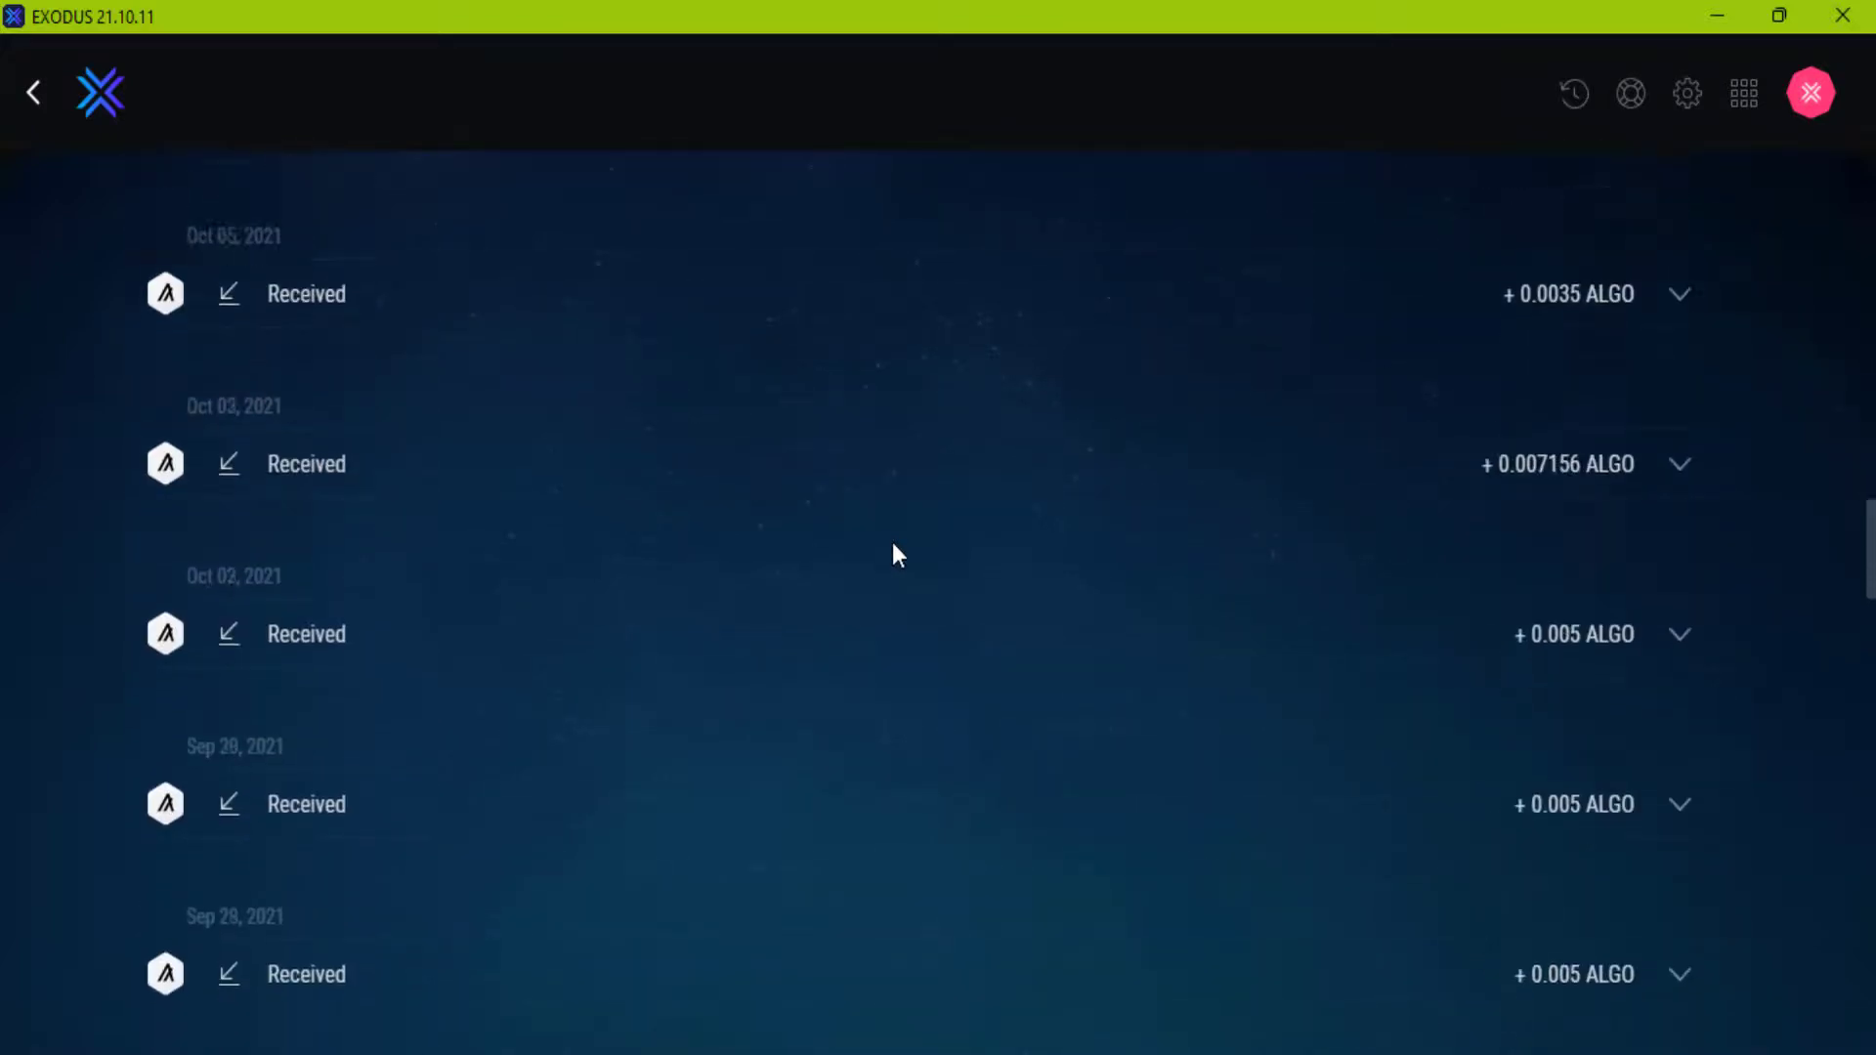
pyautogui.scroll(-5, 893, 544)
pyautogui.scroll(5, 894, 544)
pyautogui.scroll(5, 894, 544)
pyautogui.scroll(5, 893, 544)
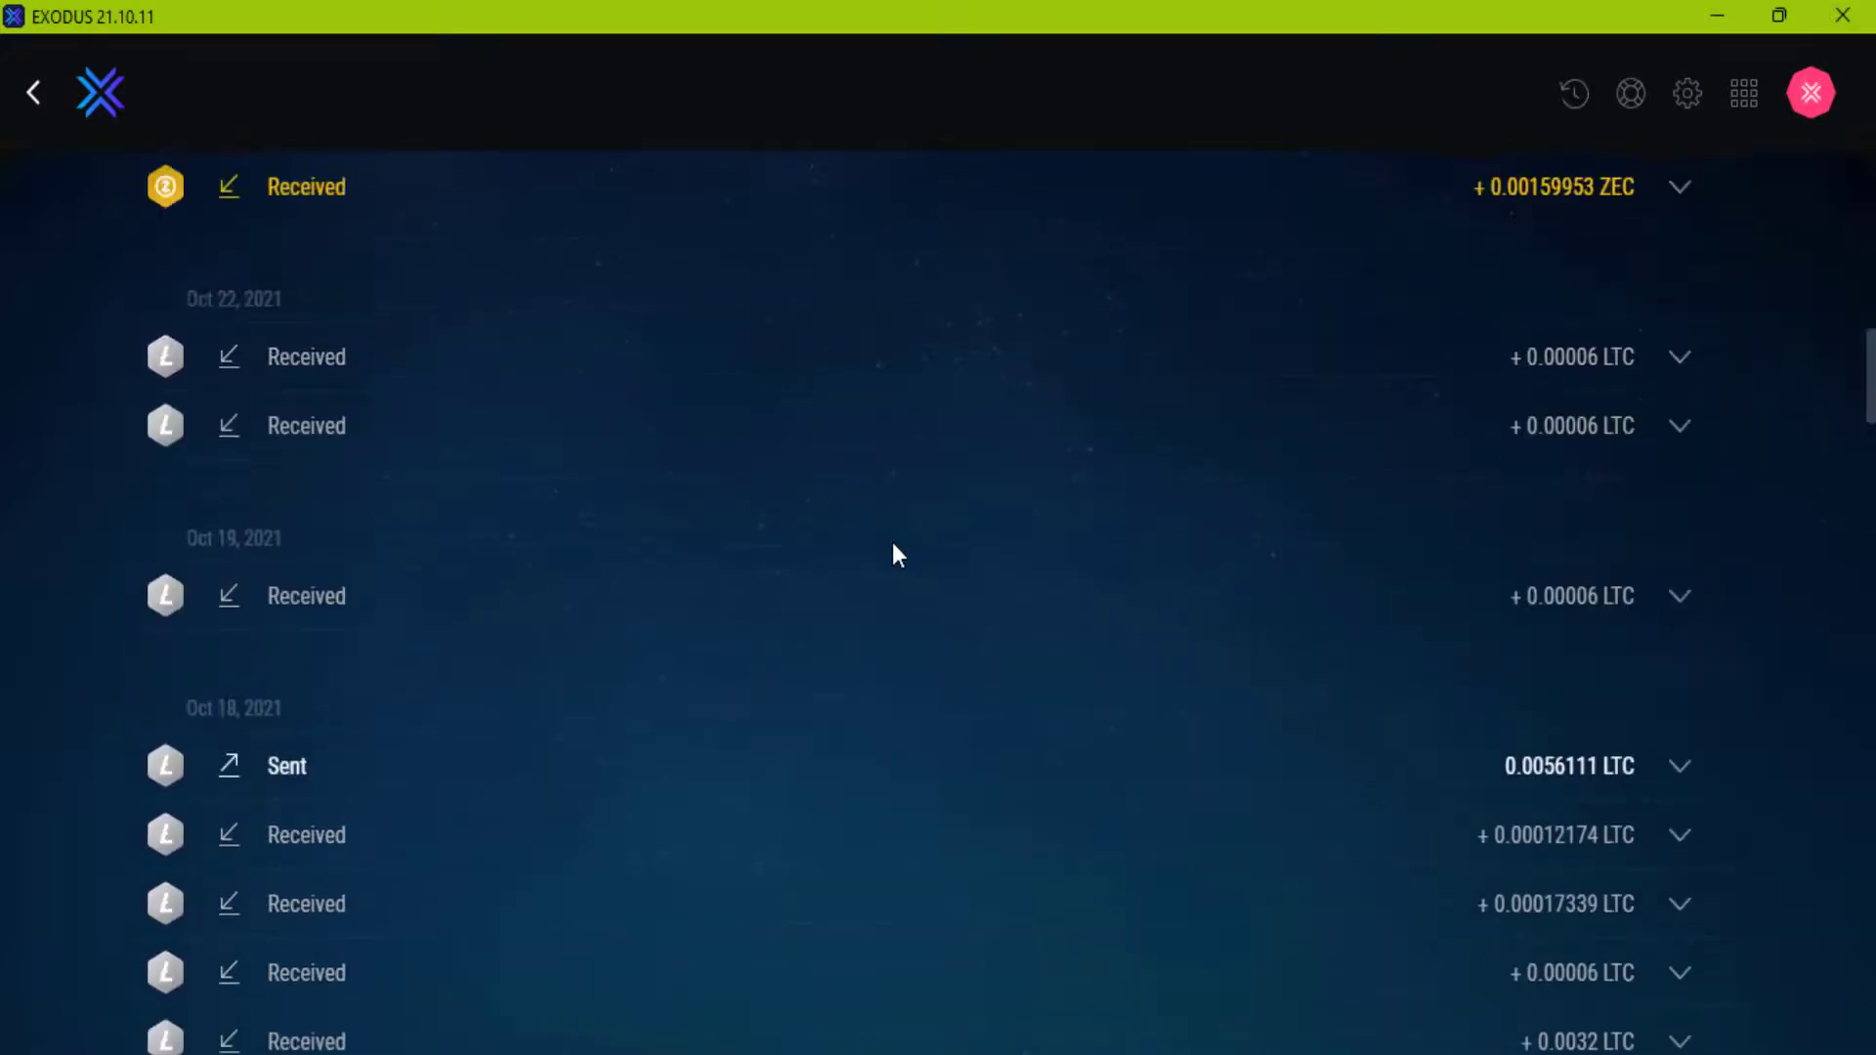
pyautogui.scroll(5, 893, 545)
pyautogui.scroll(5, 893, 544)
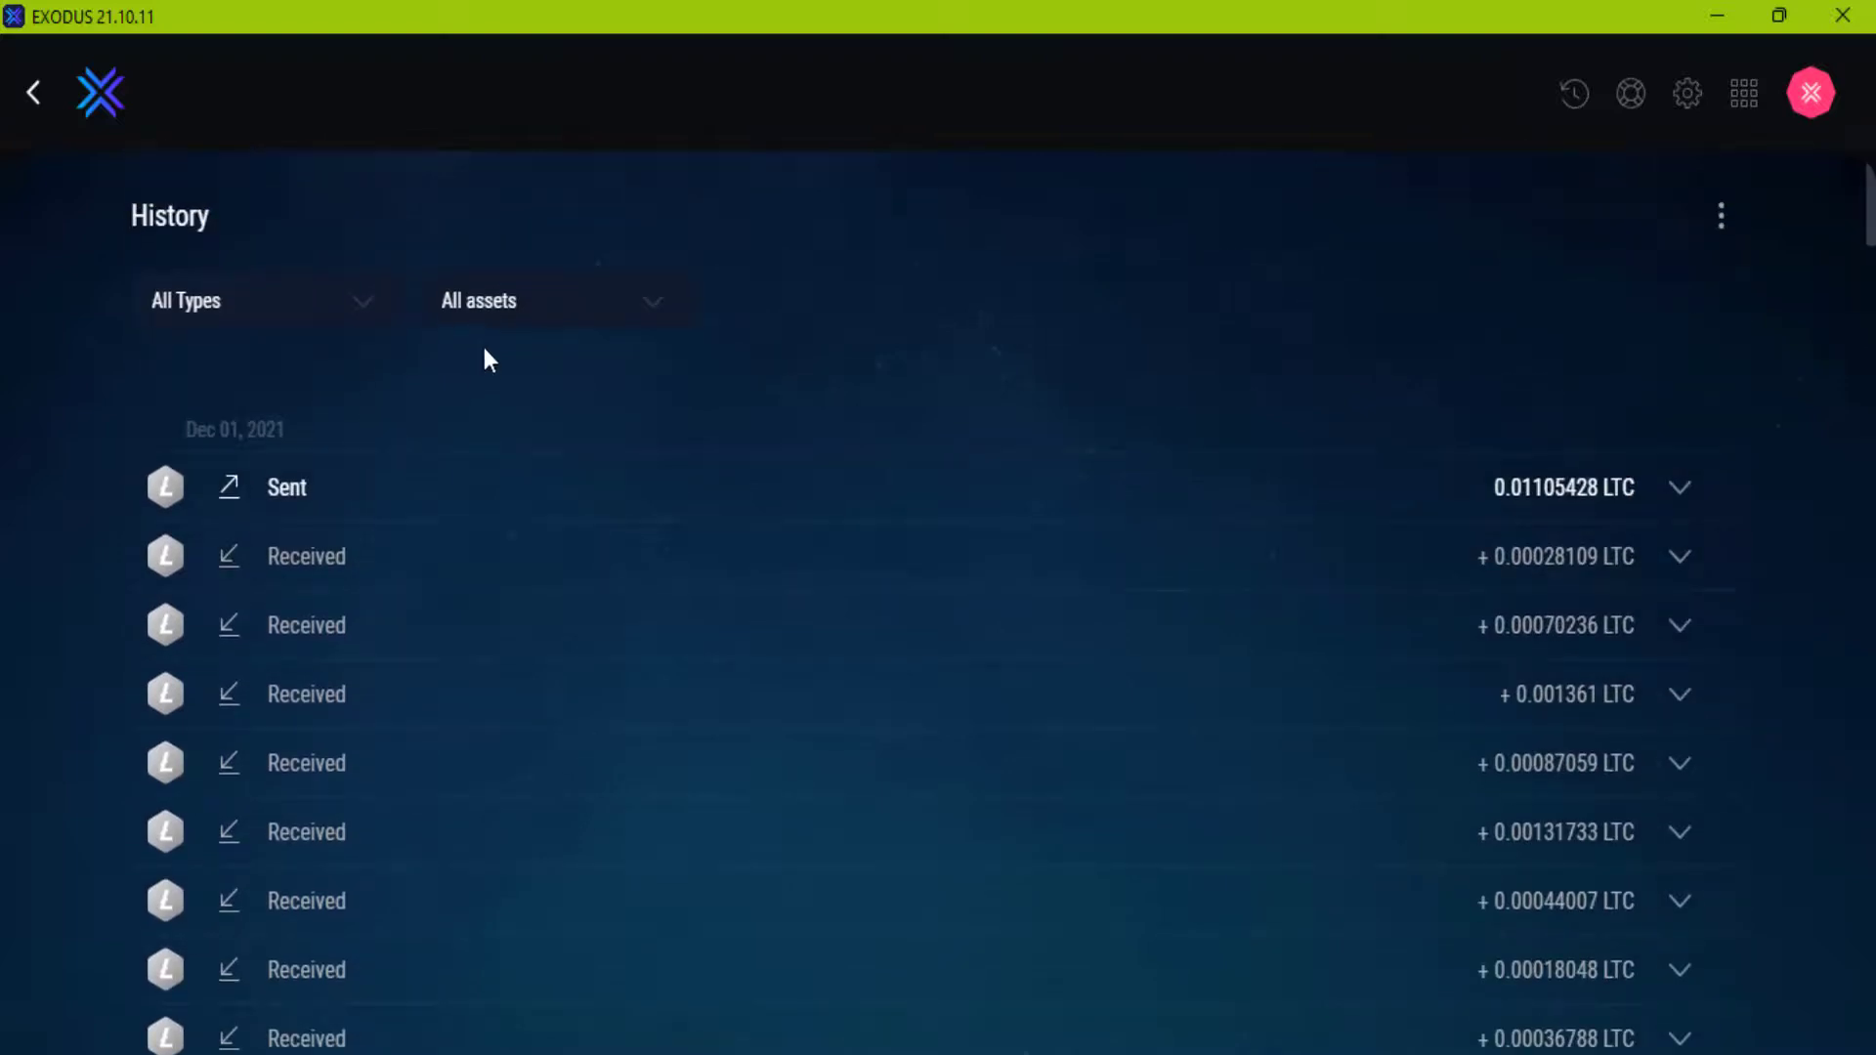
# Check the history export, asset and type filter menus unchanged, then return to Assets
pyautogui.click(1720, 219)
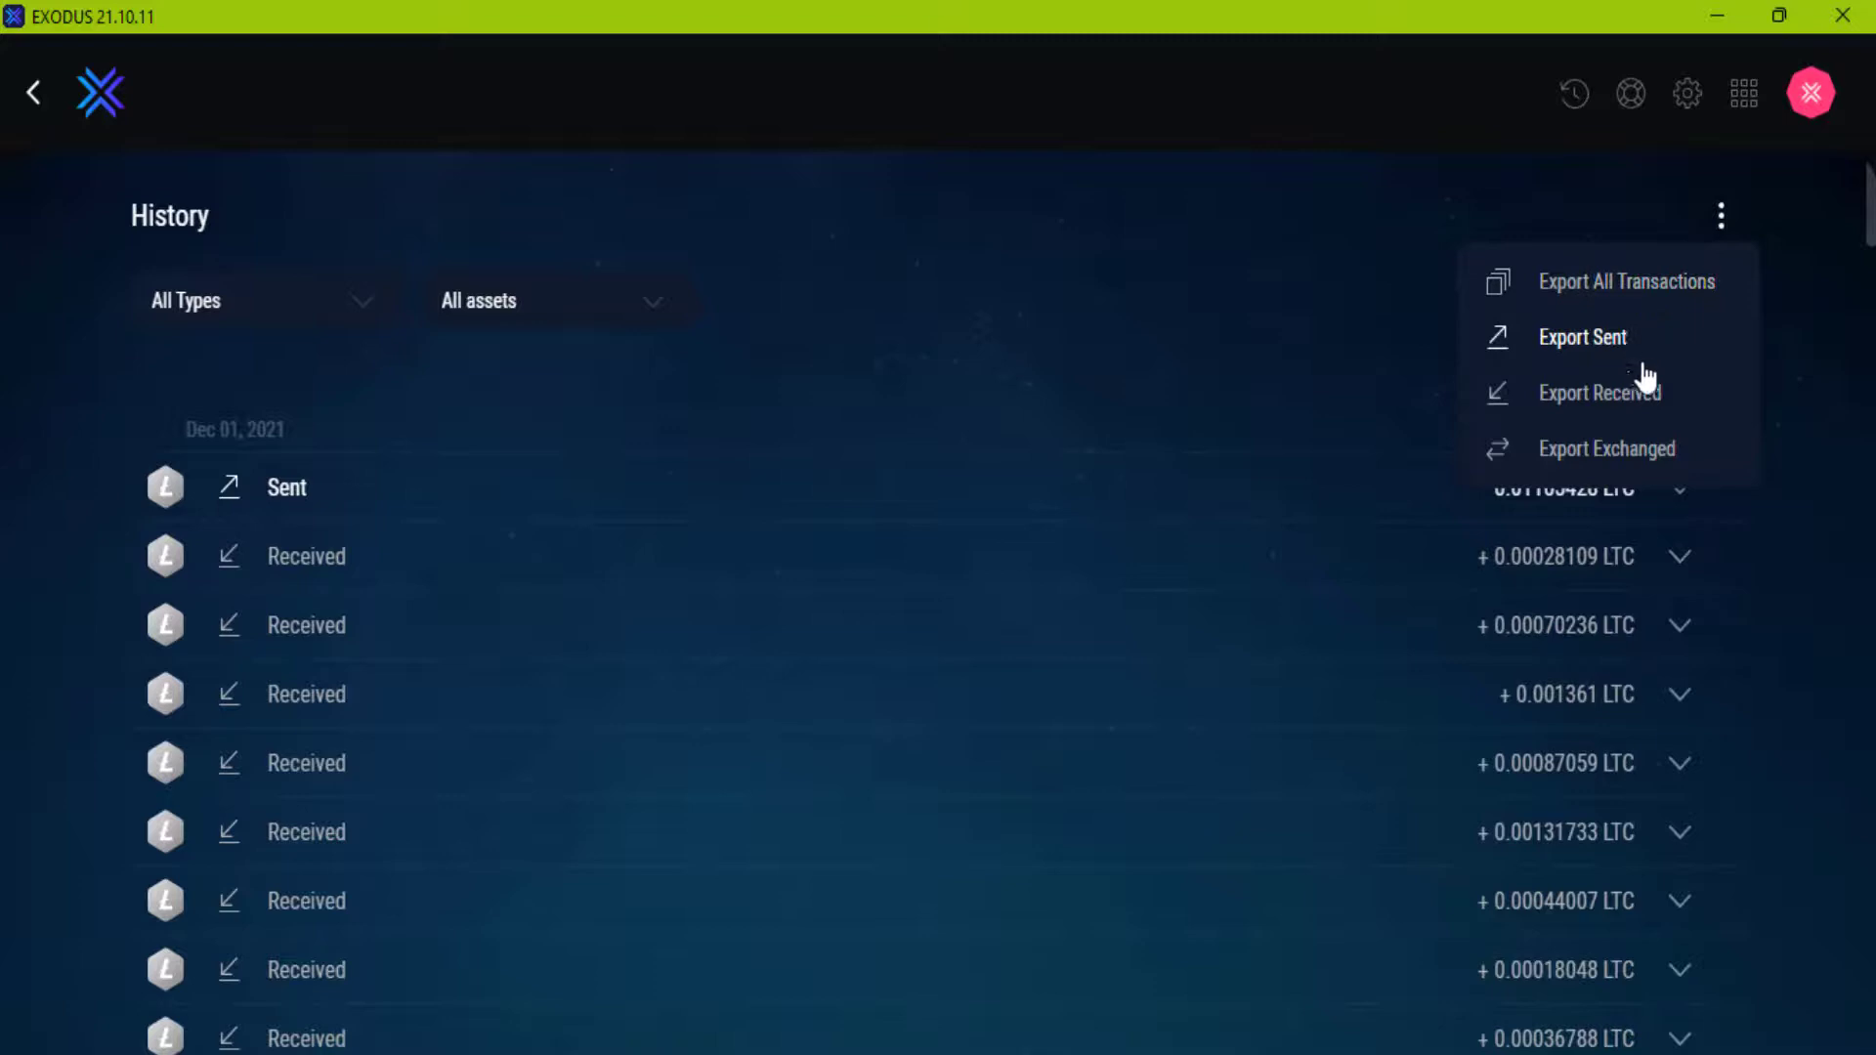
pyautogui.click(1261, 230)
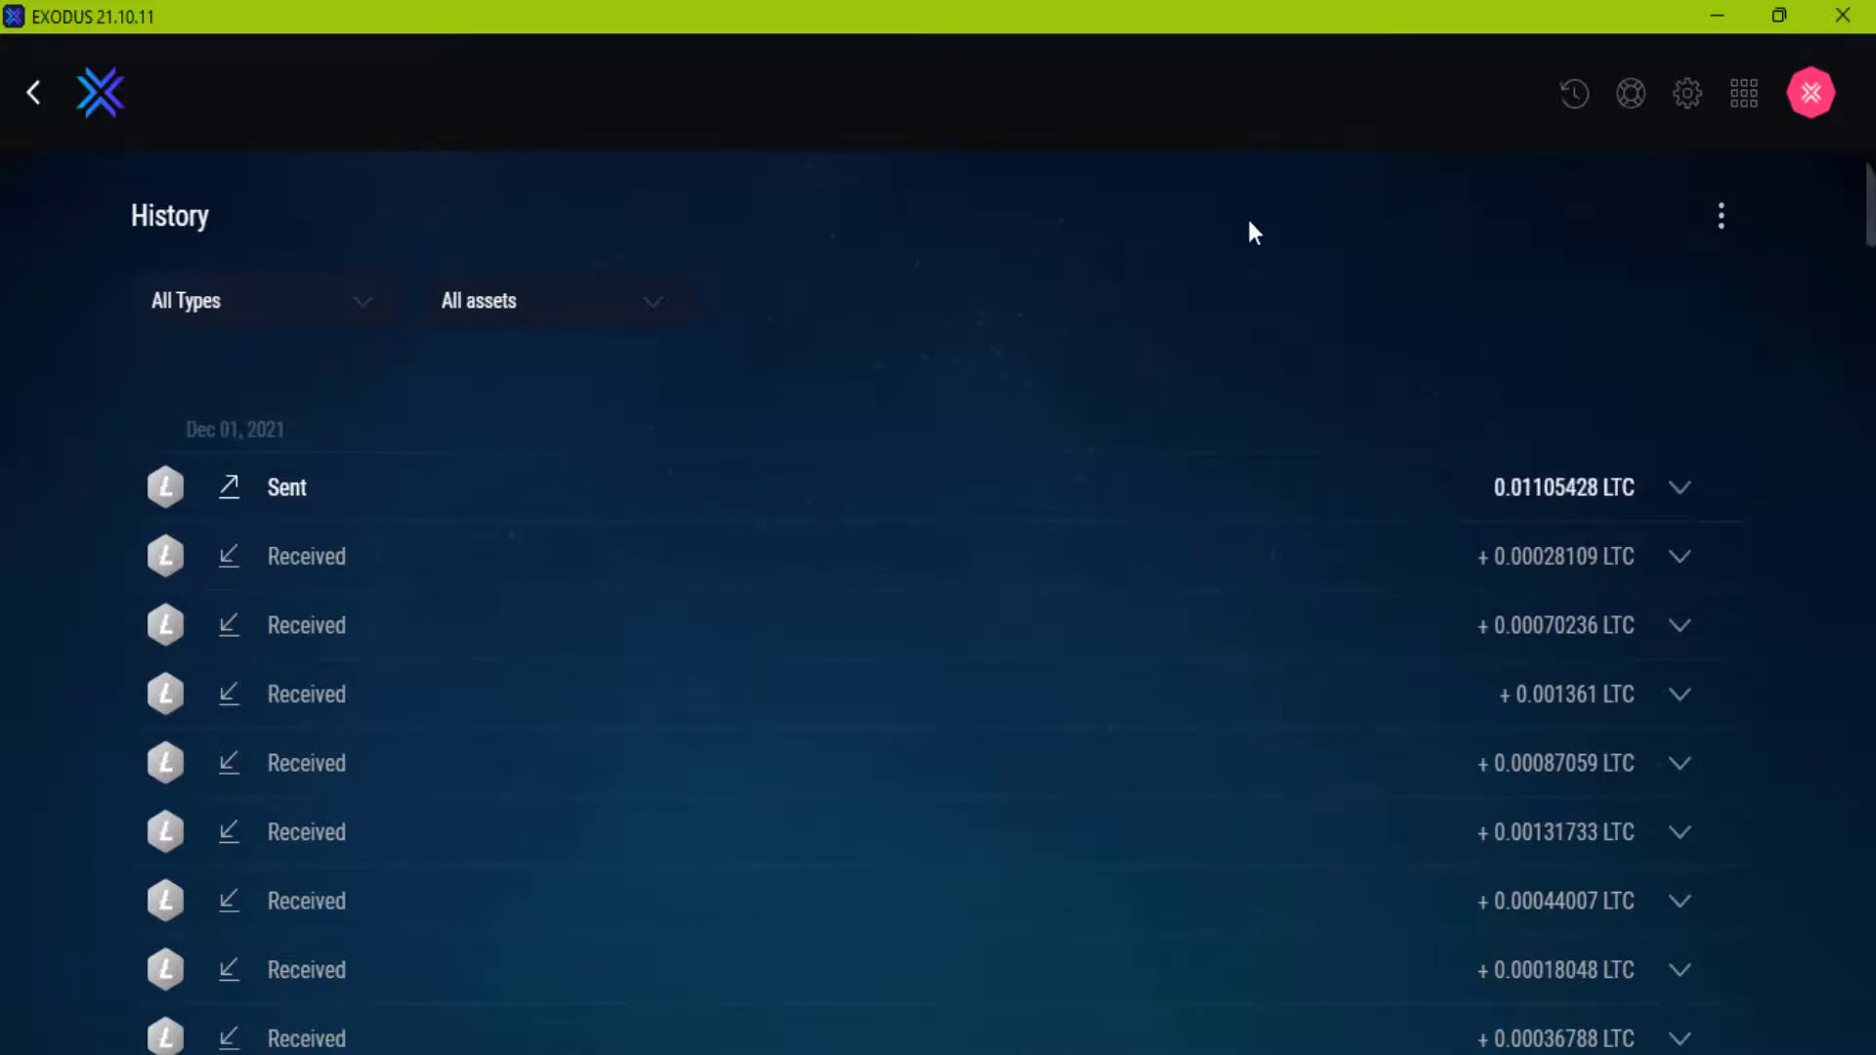
pyautogui.click(619, 315)
pyautogui.scroll(-2, 561, 506)
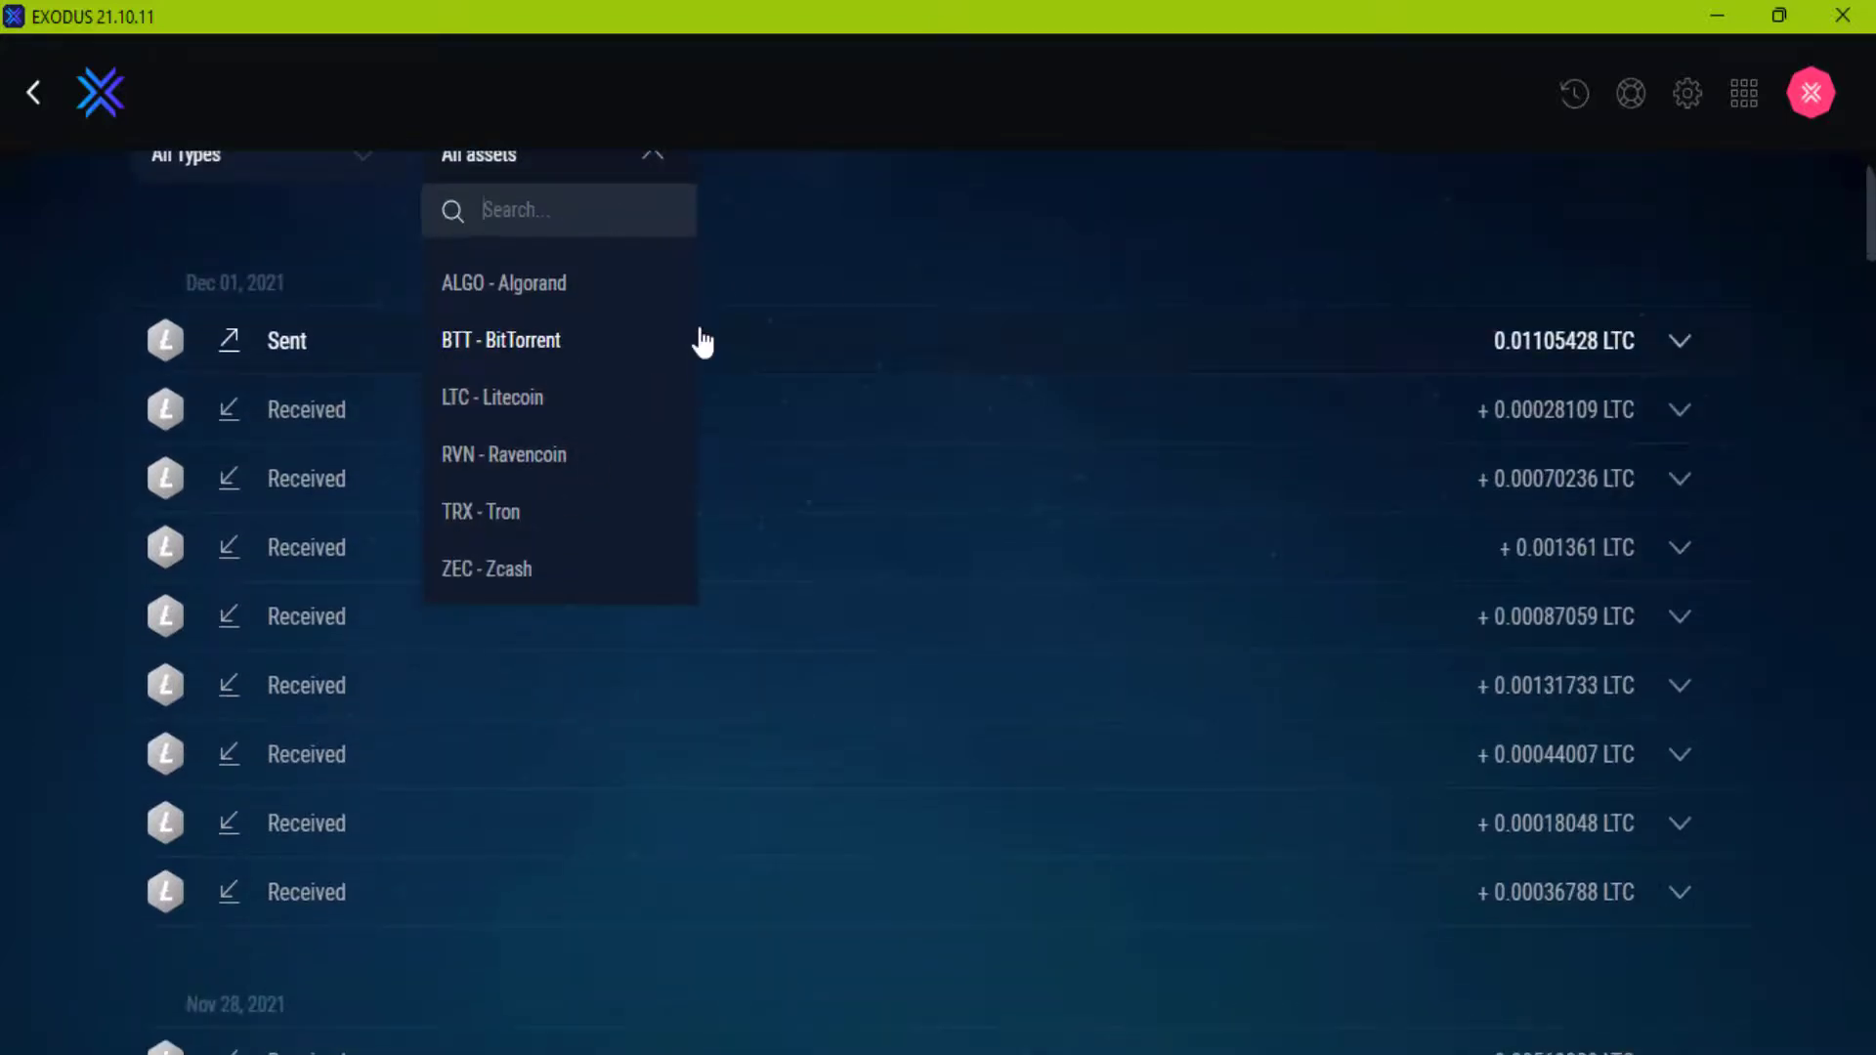
pyautogui.scroll(2, 731, 354)
pyautogui.click(323, 317)
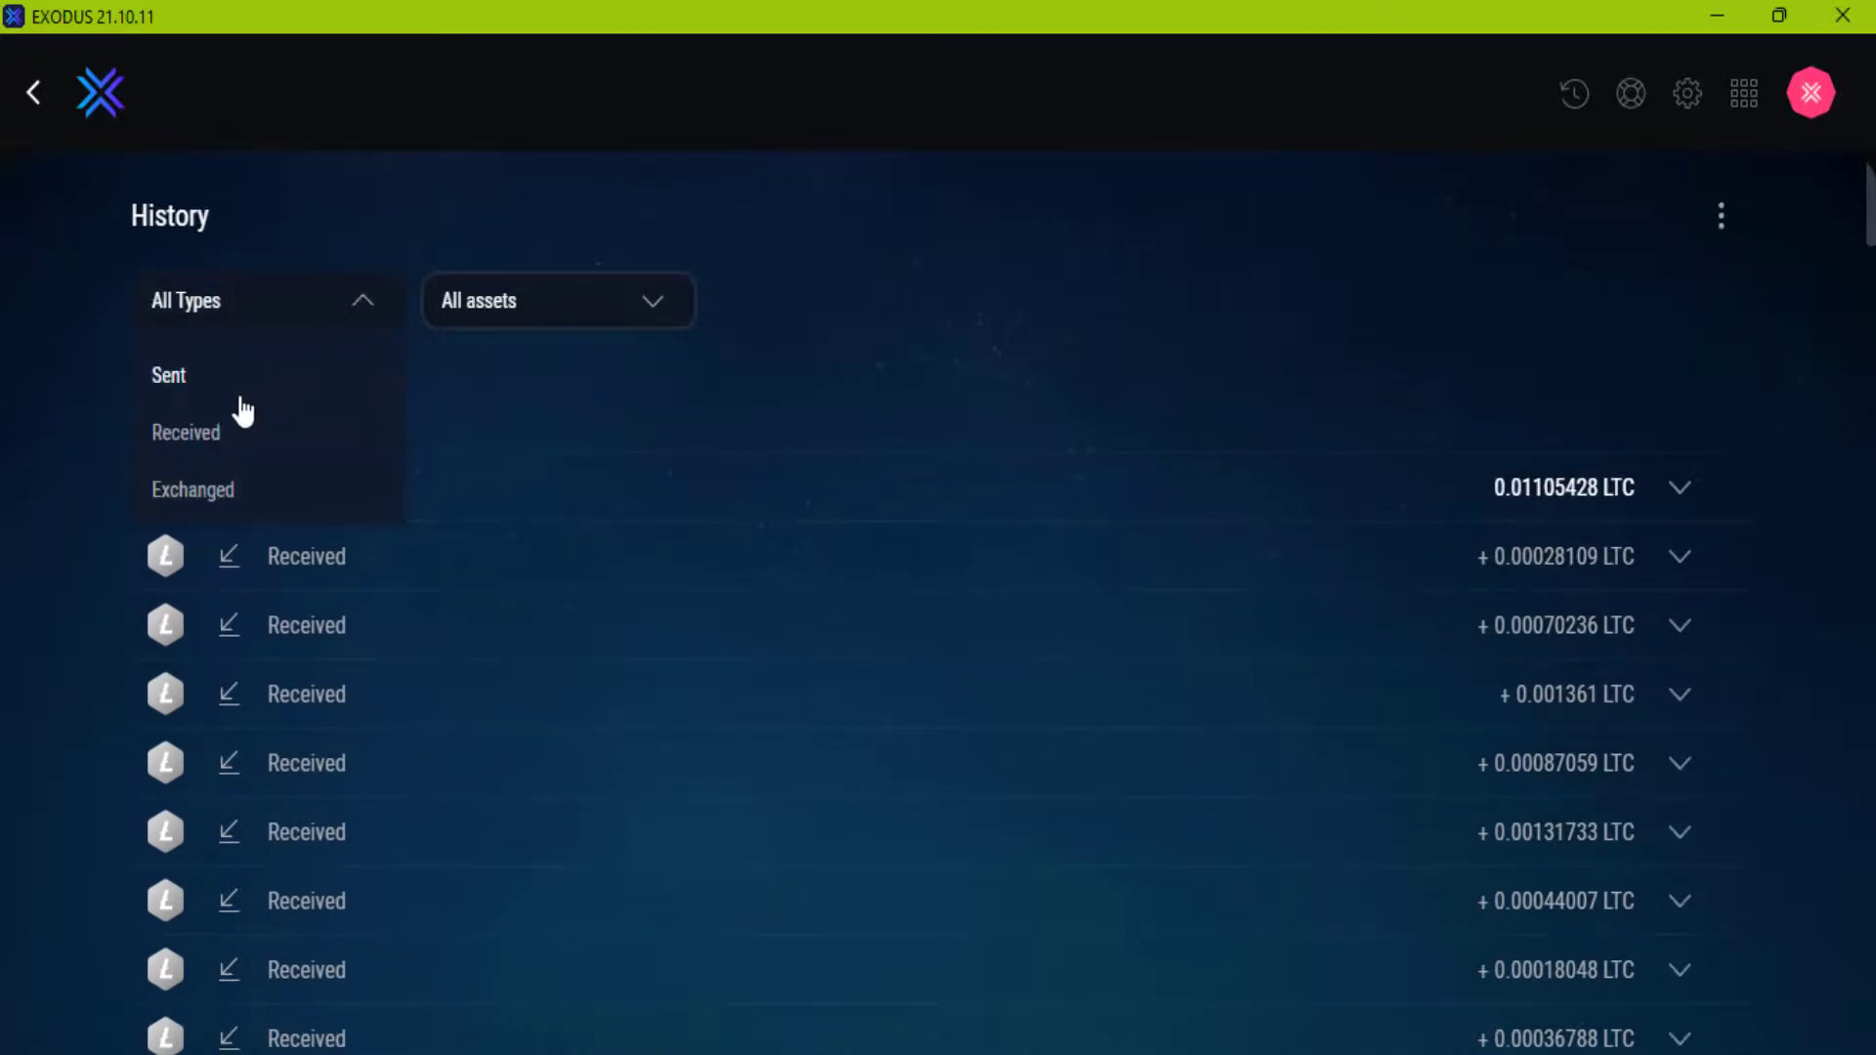
pyautogui.click(872, 344)
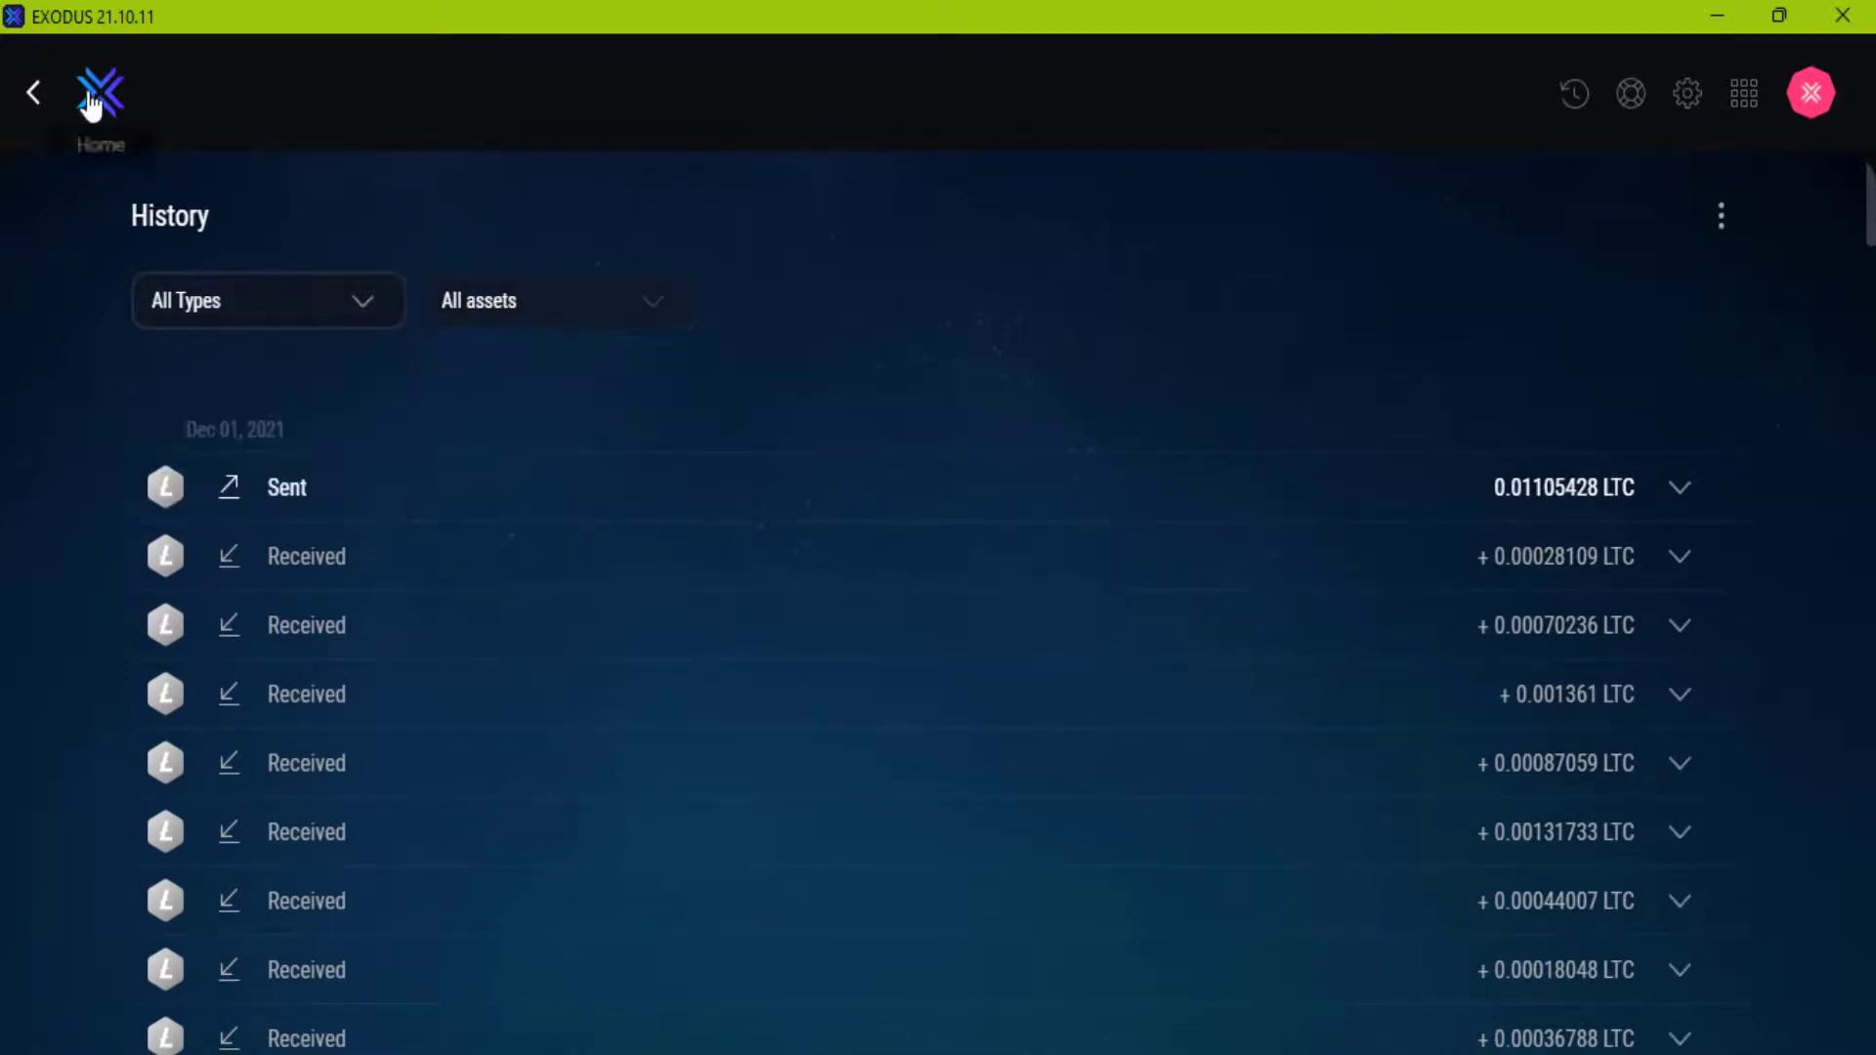
pyautogui.click(31, 97)
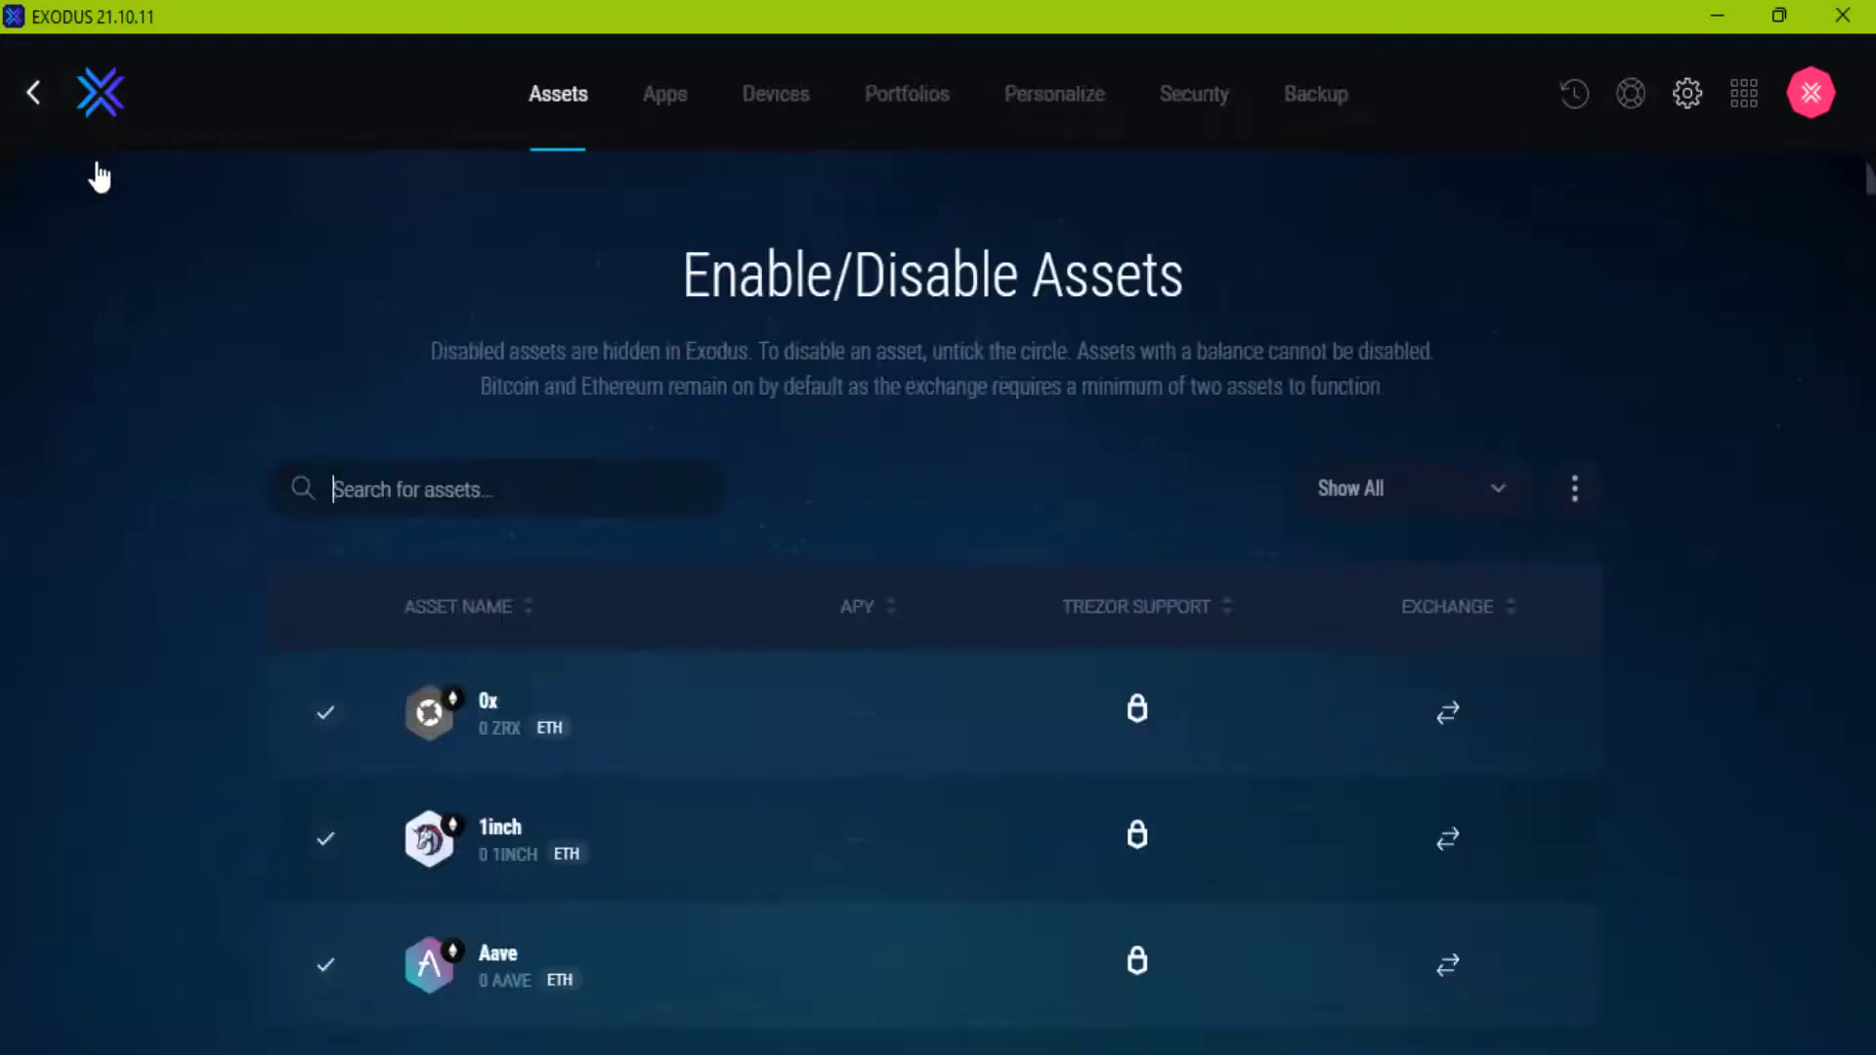
# Return to the portfolio and cycle the asset table through market, portfolio-share and overview columns
pyautogui.click(101, 95)
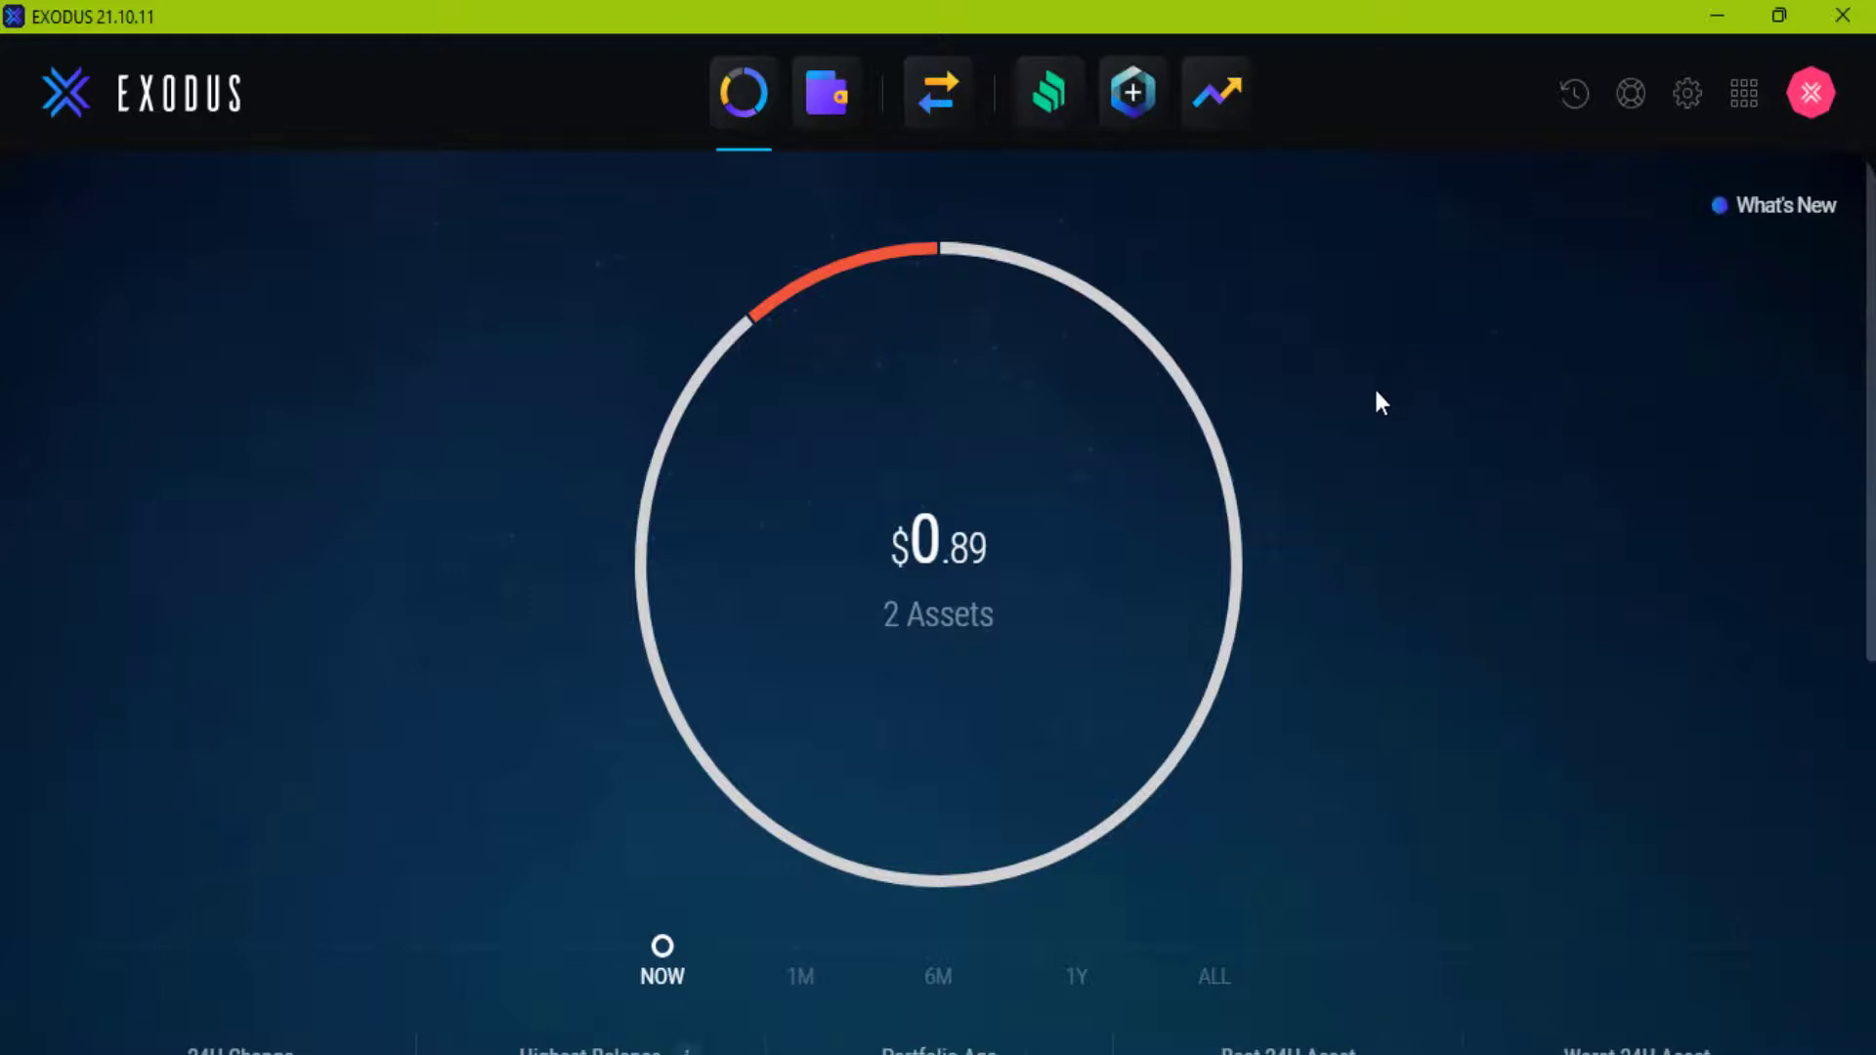
pyautogui.scroll(-5, 1348, 411)
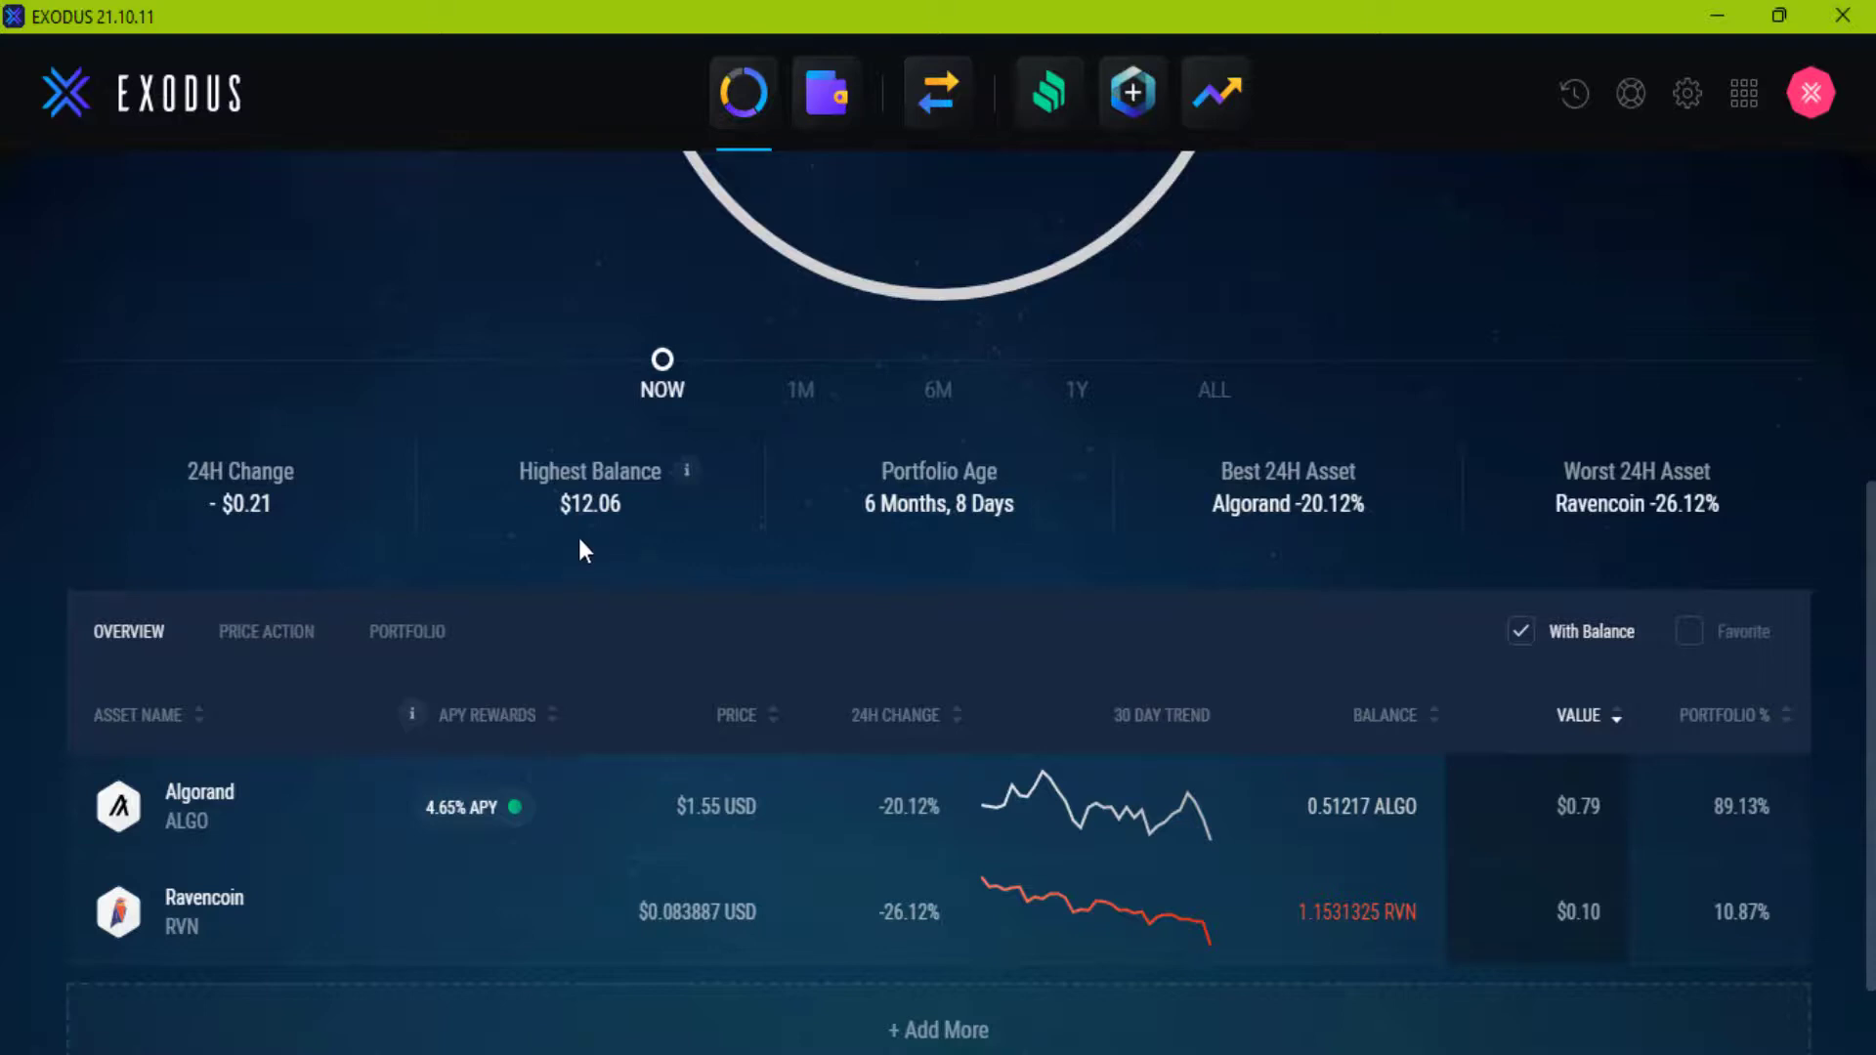
pyautogui.scroll(-1, 1348, 543)
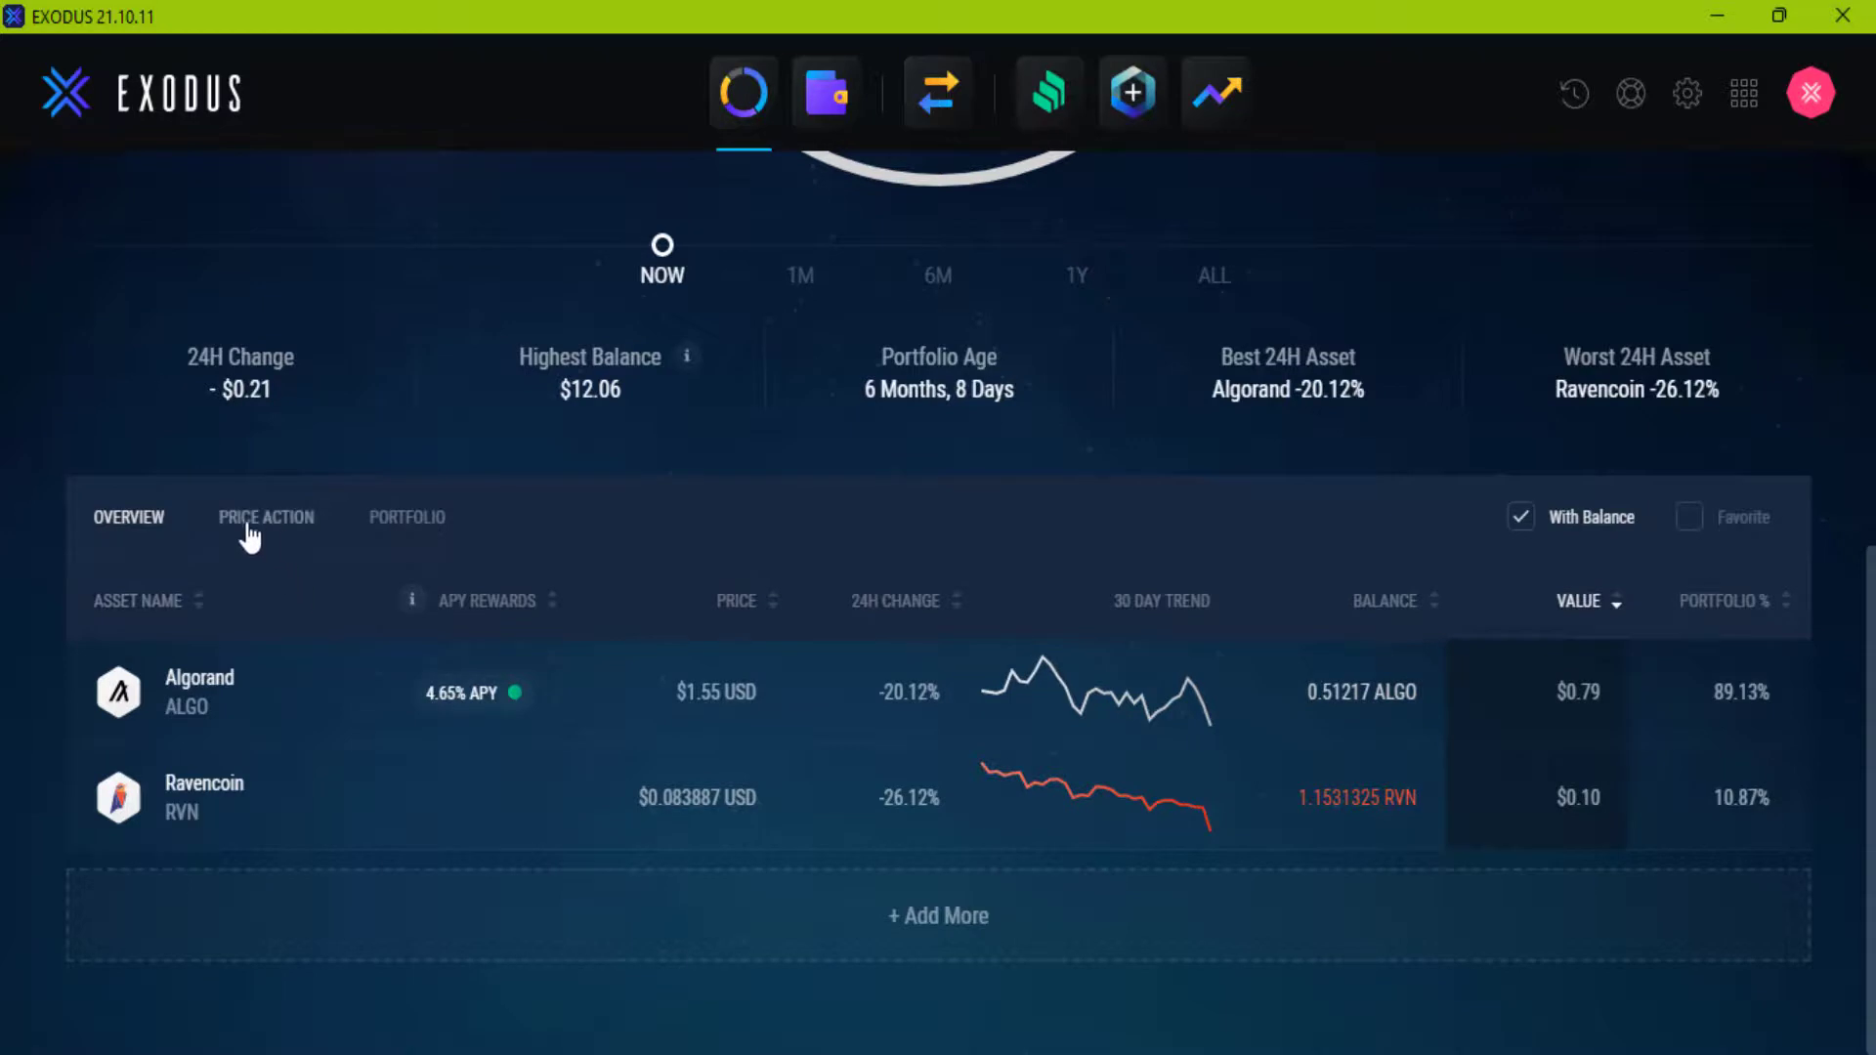
pyautogui.click(278, 533)
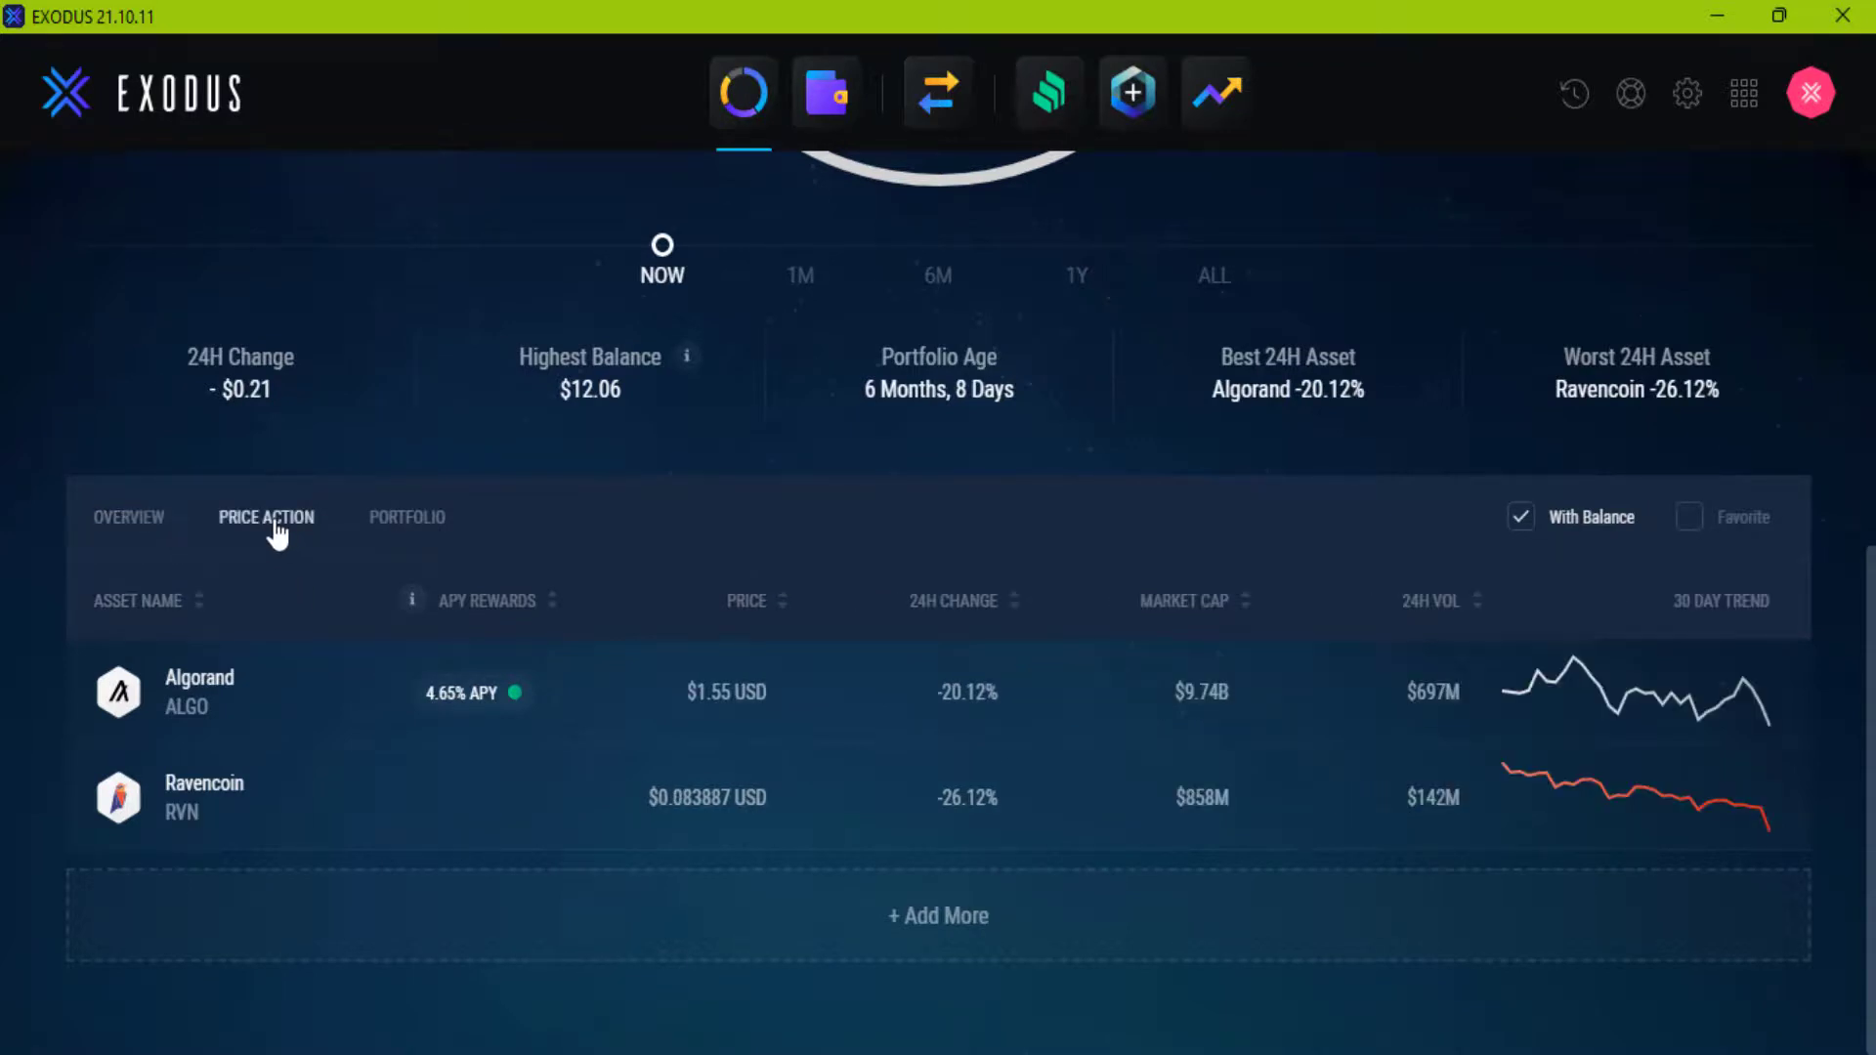
pyautogui.click(409, 525)
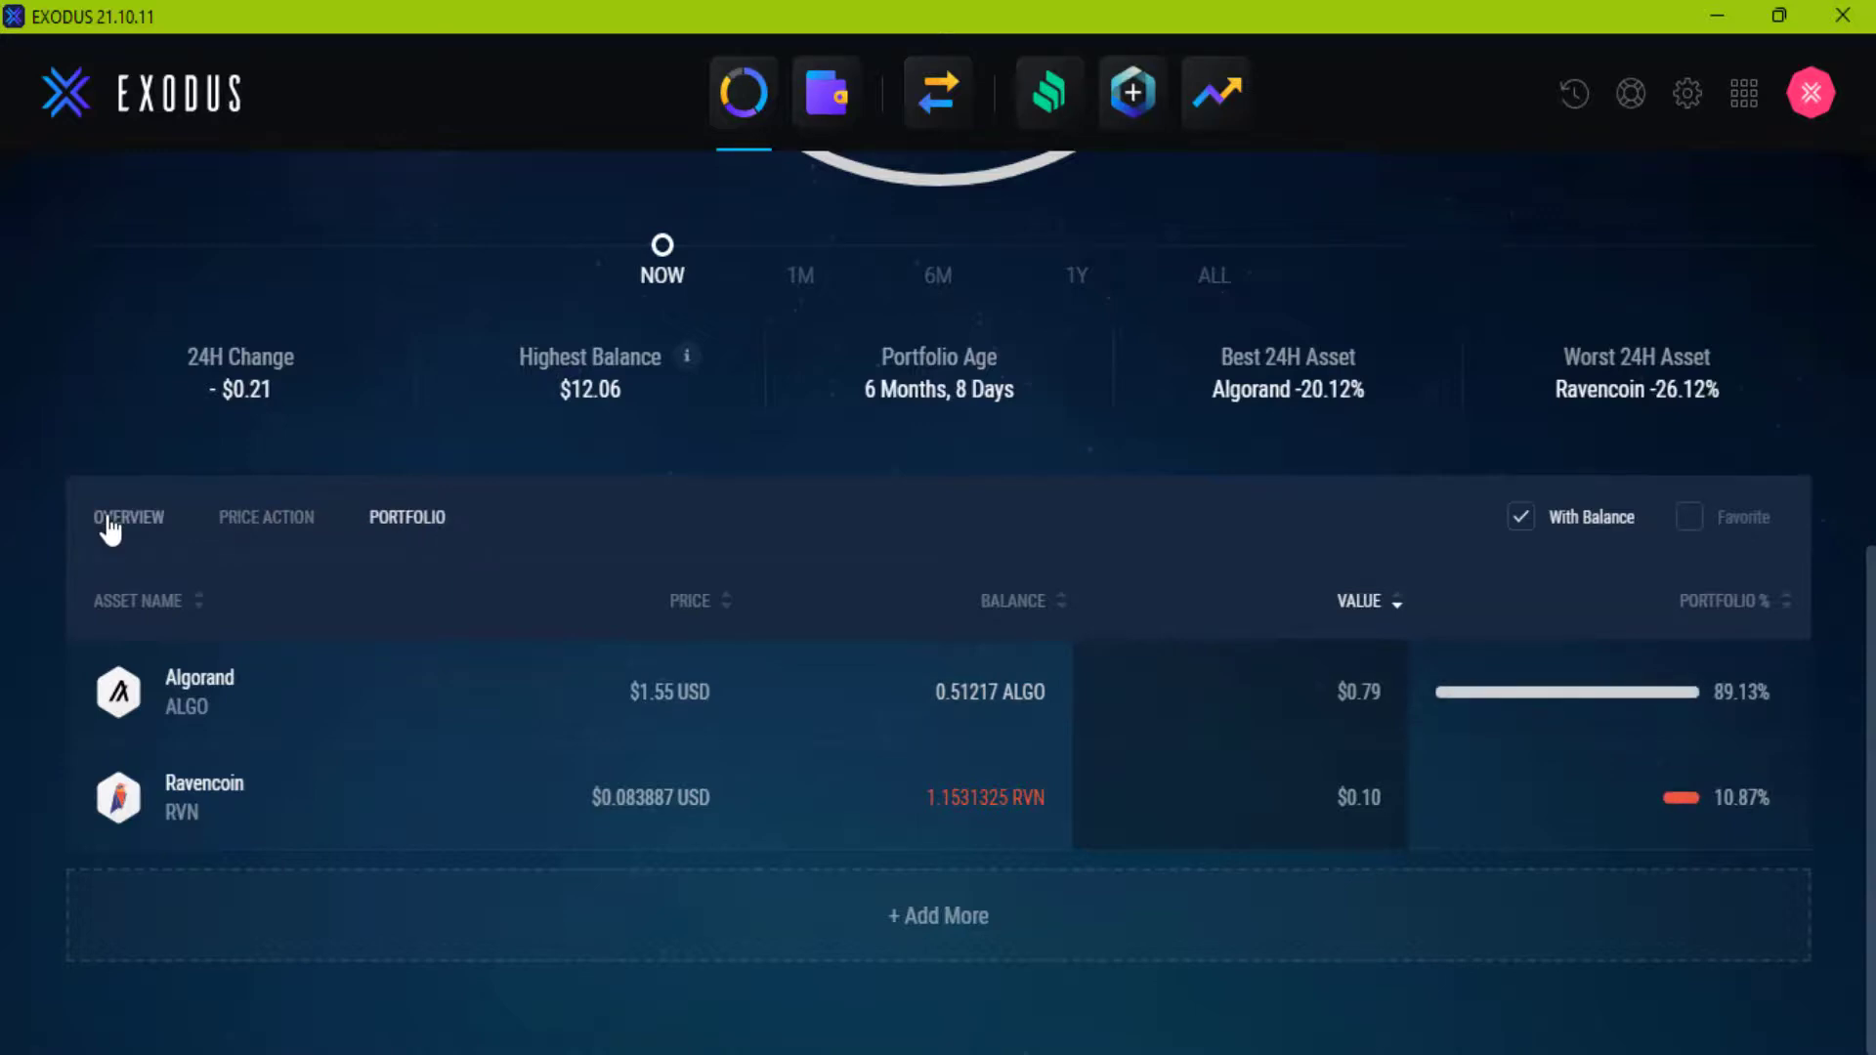
pyautogui.click(110, 528)
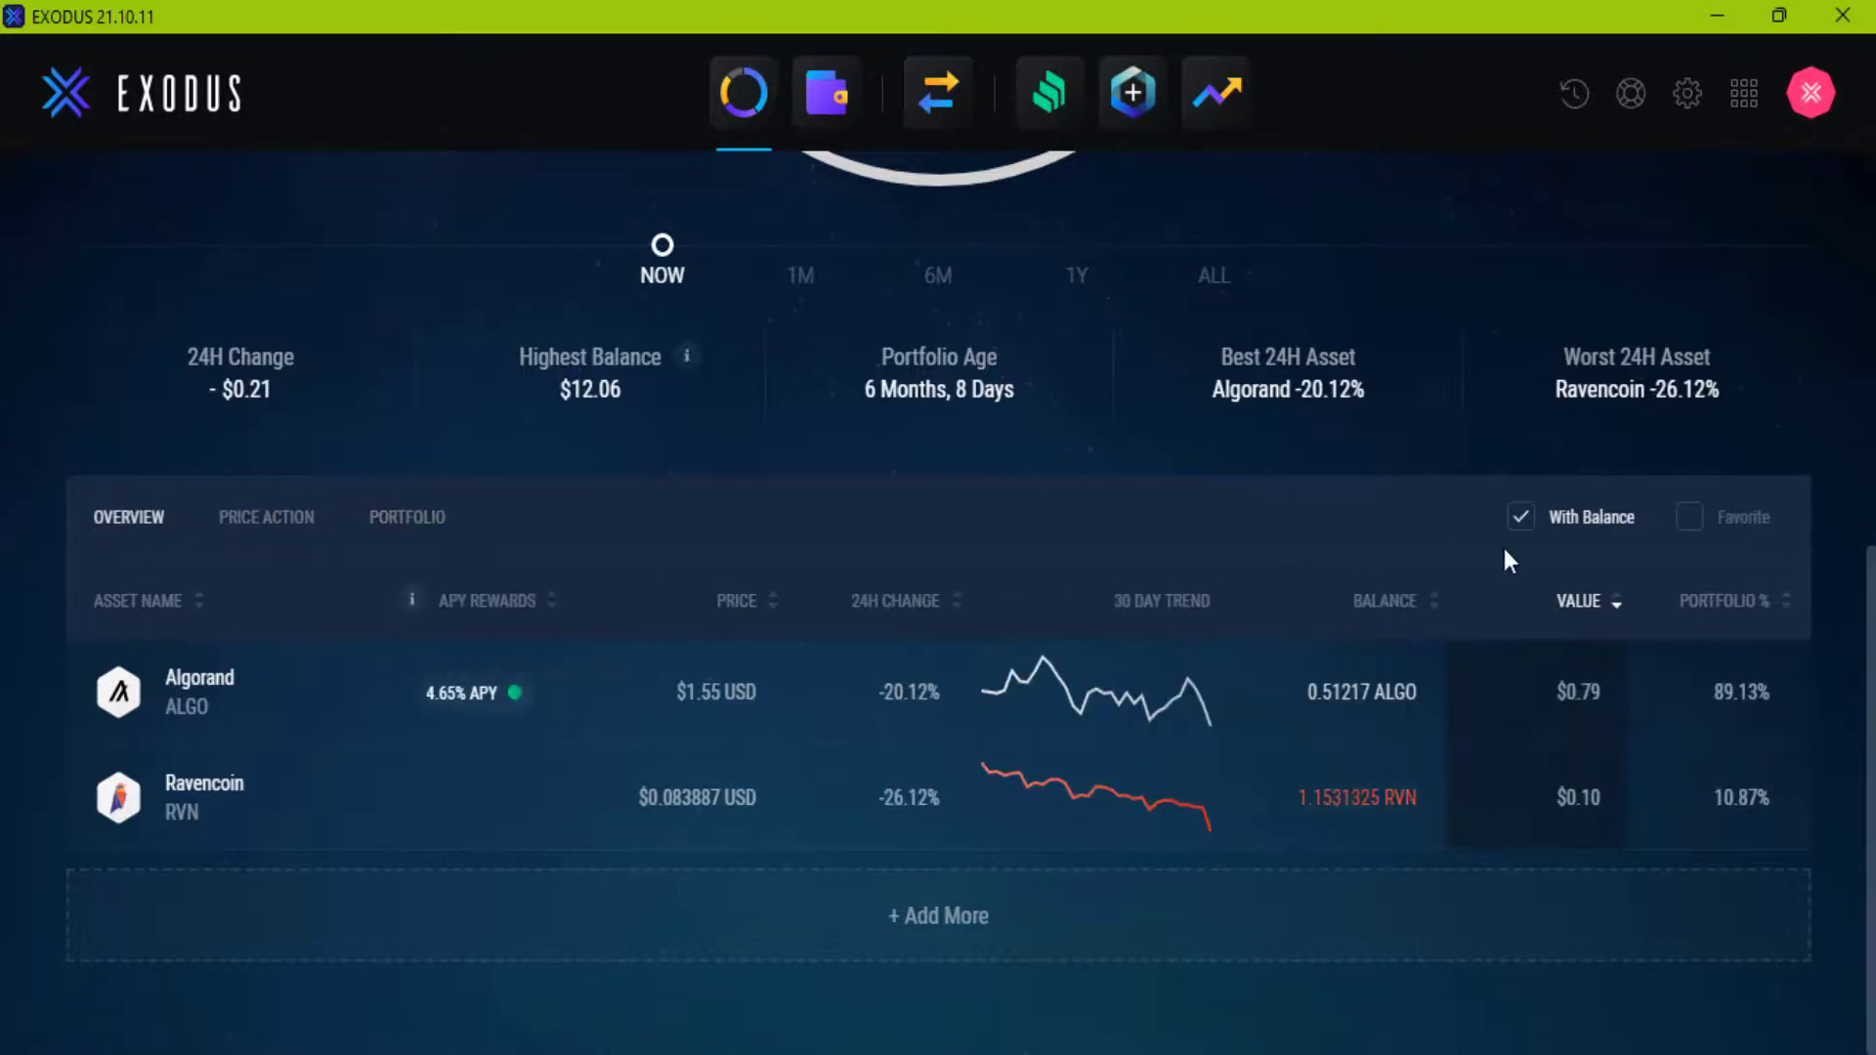
# Compare the all-assets, With Balance and Favorite filters, settling on With Balance (Algorand, Ravencoin)
pyautogui.click(1522, 518)
pyautogui.scroll(-3, 1227, 723)
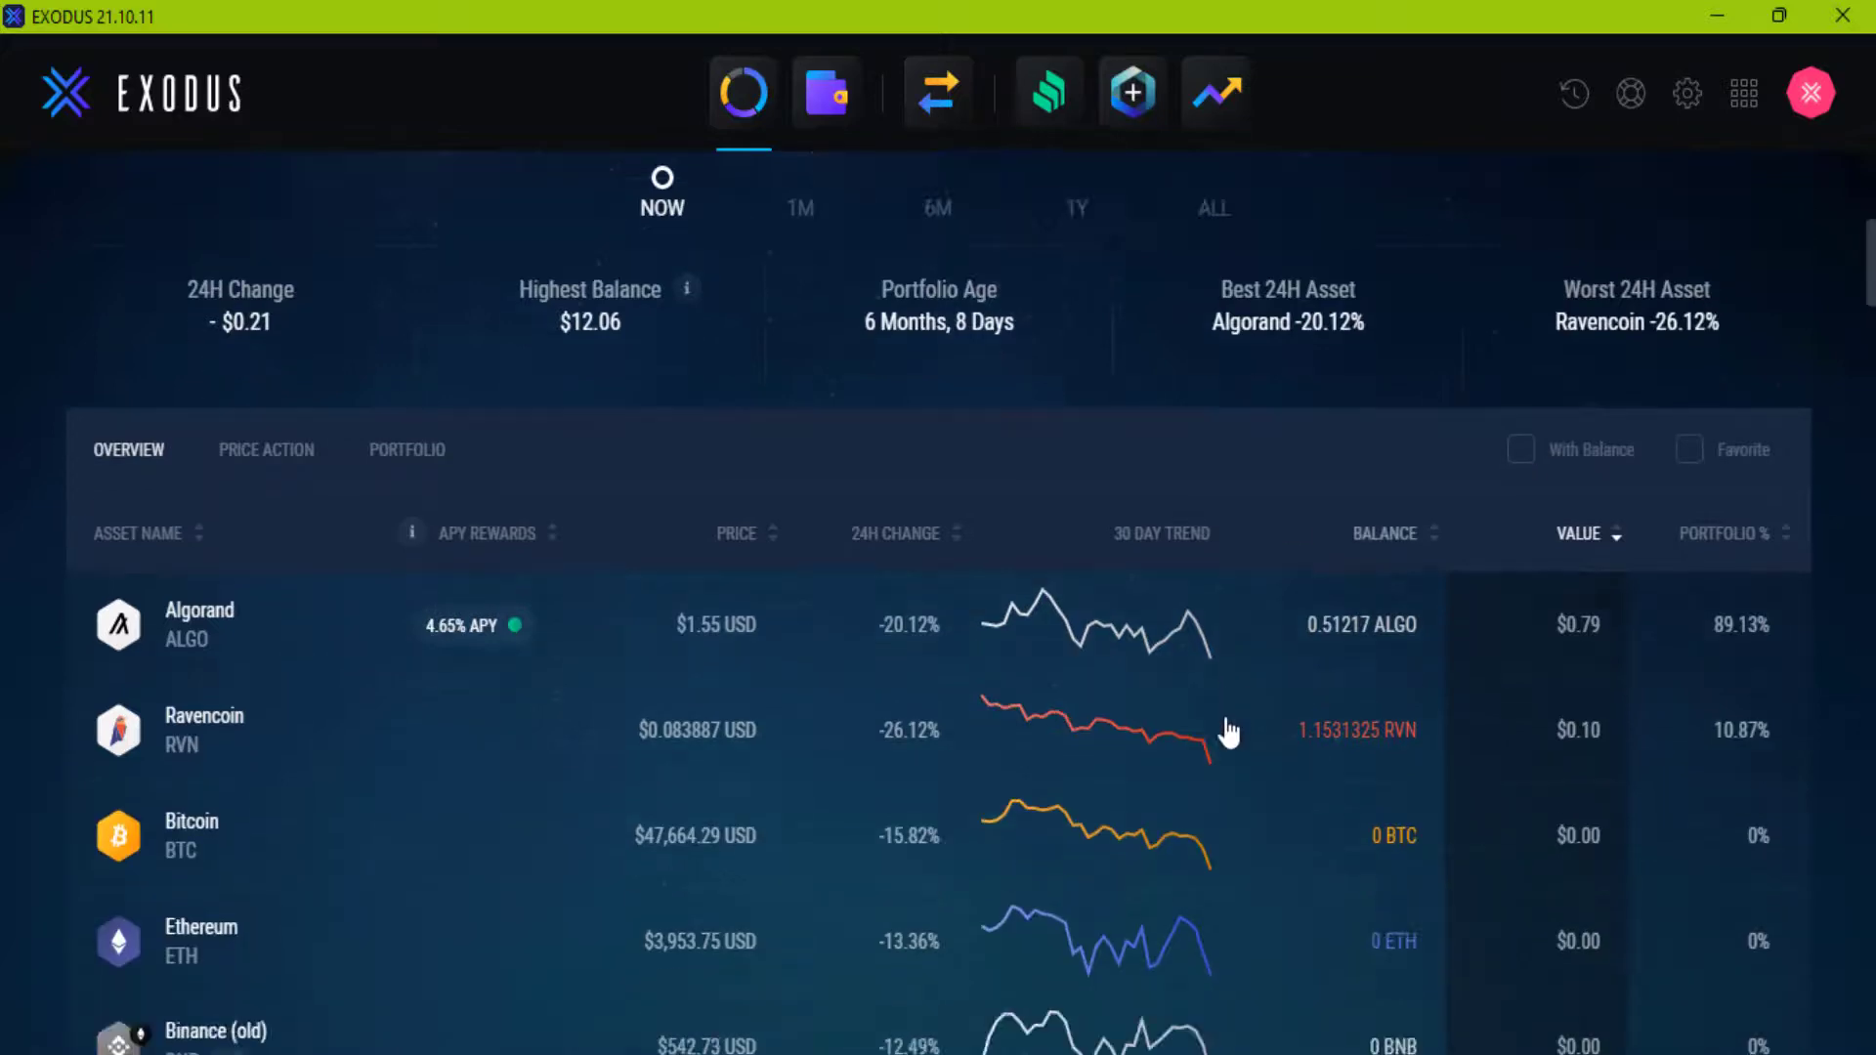
pyautogui.scroll(-5, 1227, 731)
pyautogui.scroll(-5, 1228, 731)
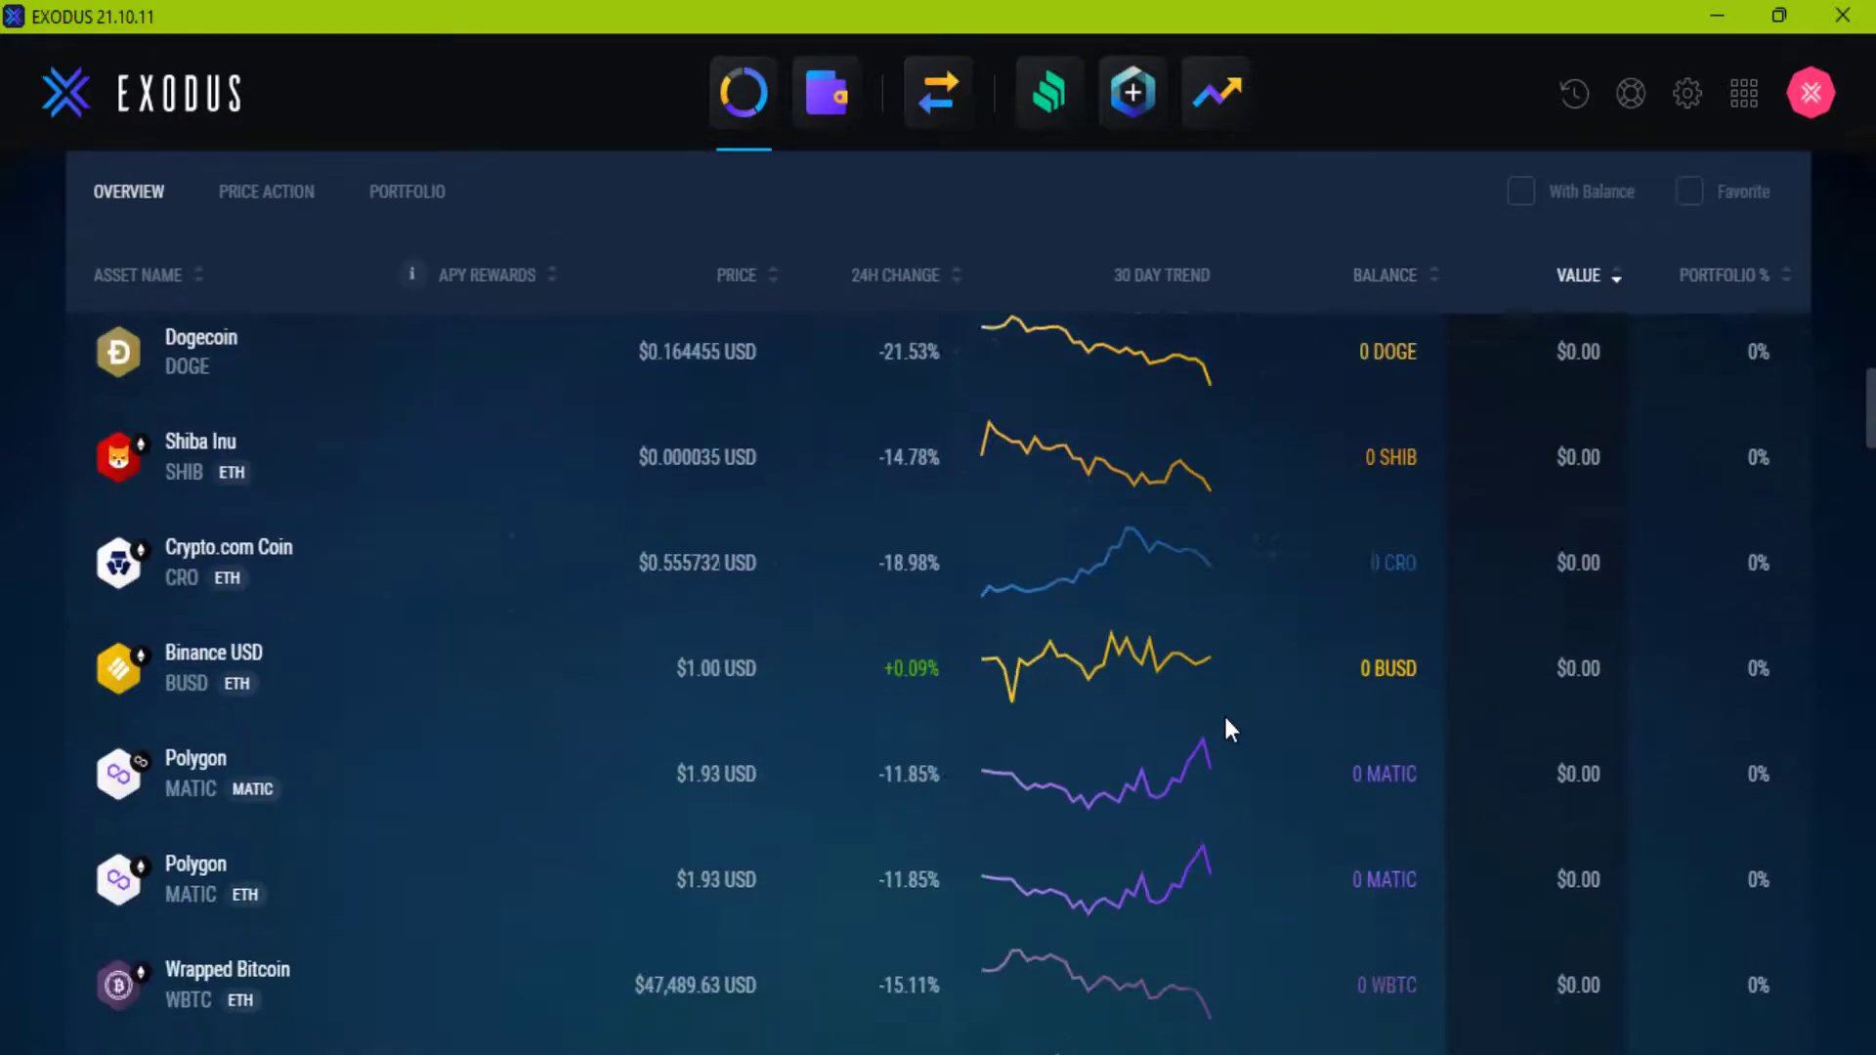
pyautogui.scroll(3, 1227, 731)
pyautogui.scroll(10, 1228, 728)
pyautogui.scroll(8, 1225, 724)
pyautogui.scroll(3, 1226, 724)
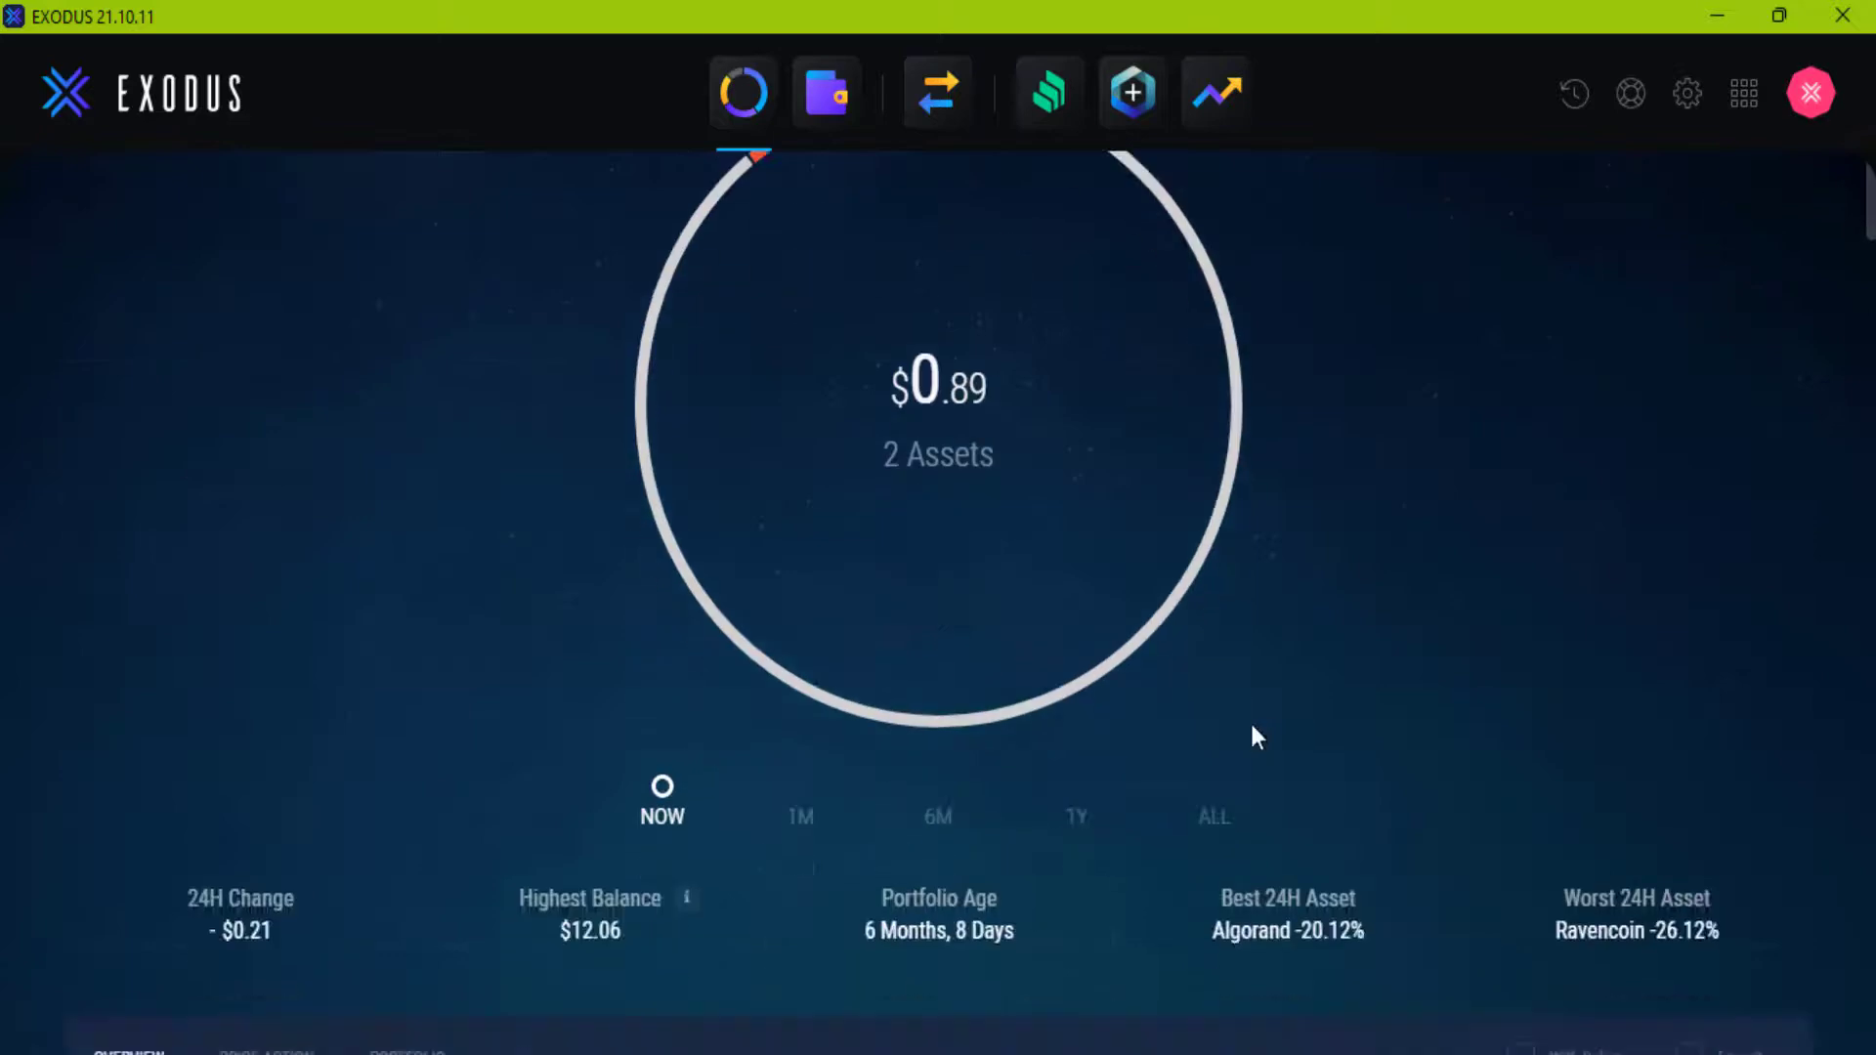
pyautogui.scroll(-5, 1251, 736)
pyautogui.scroll(-1, 1290, 748)
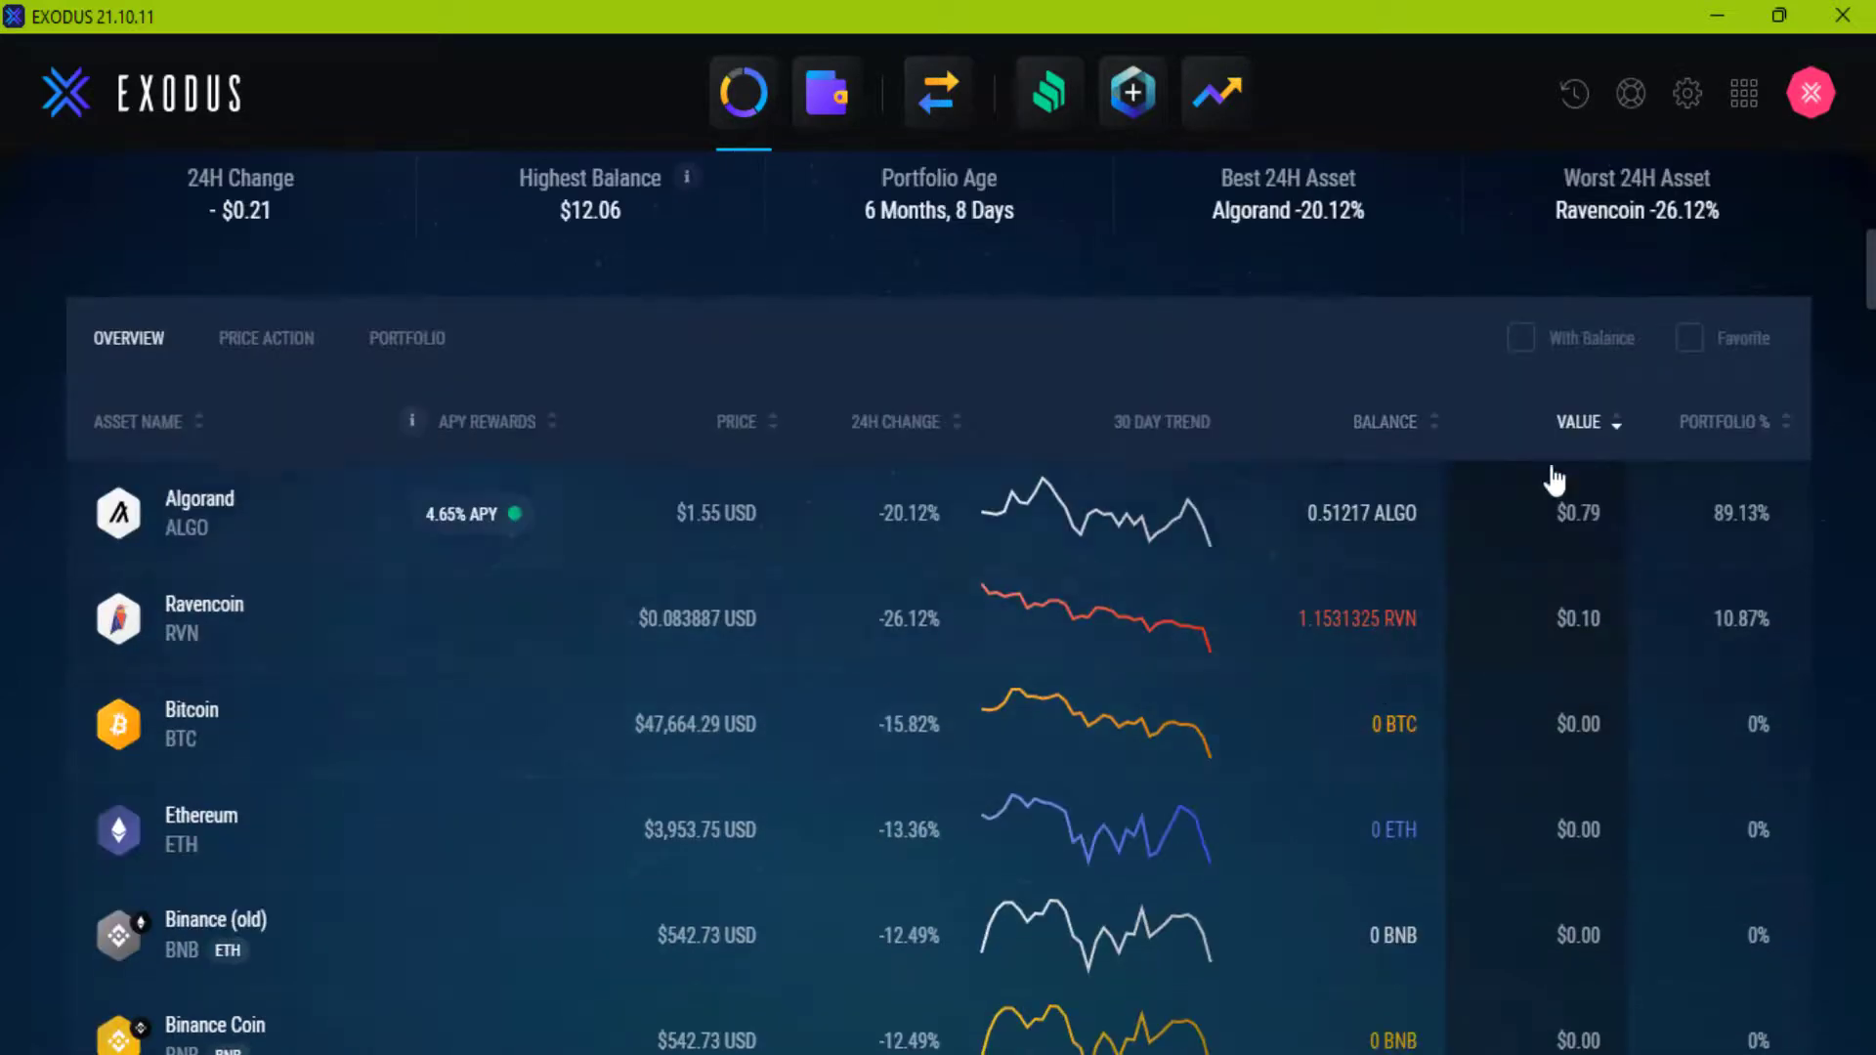
pyautogui.click(1521, 342)
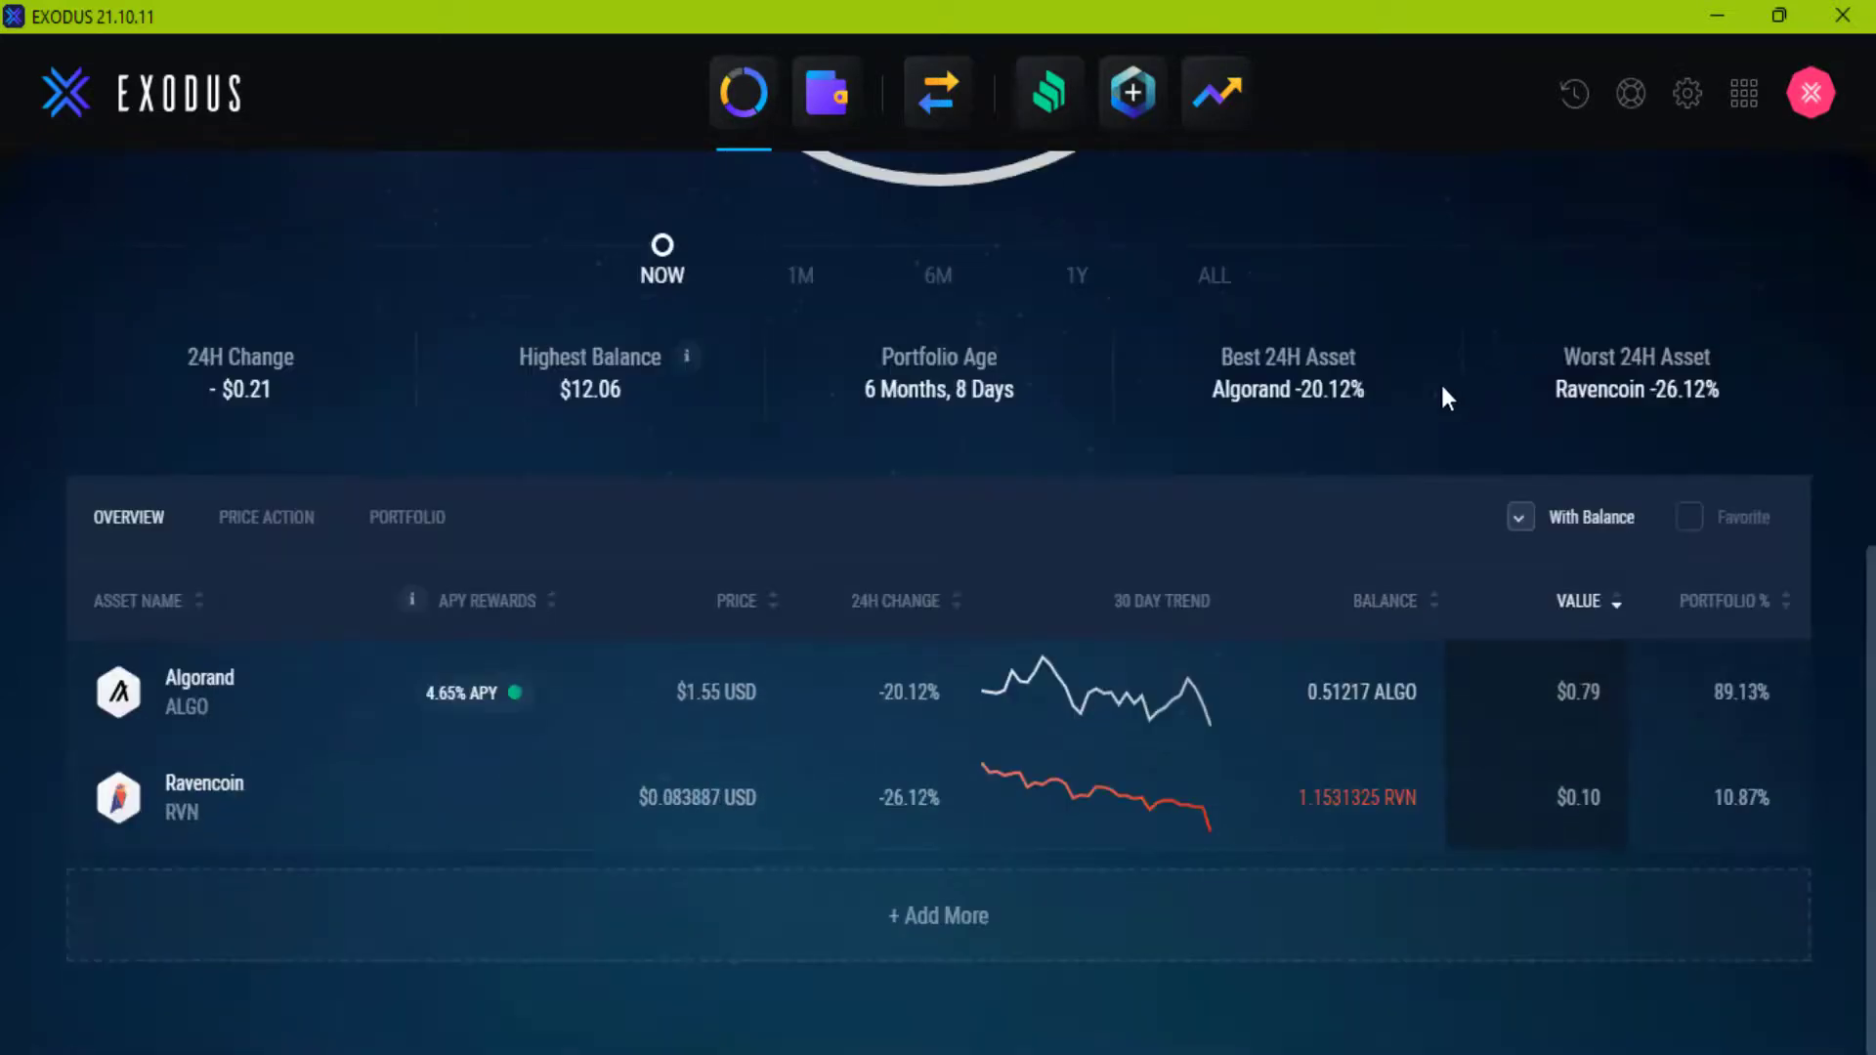
pyautogui.click(1688, 520)
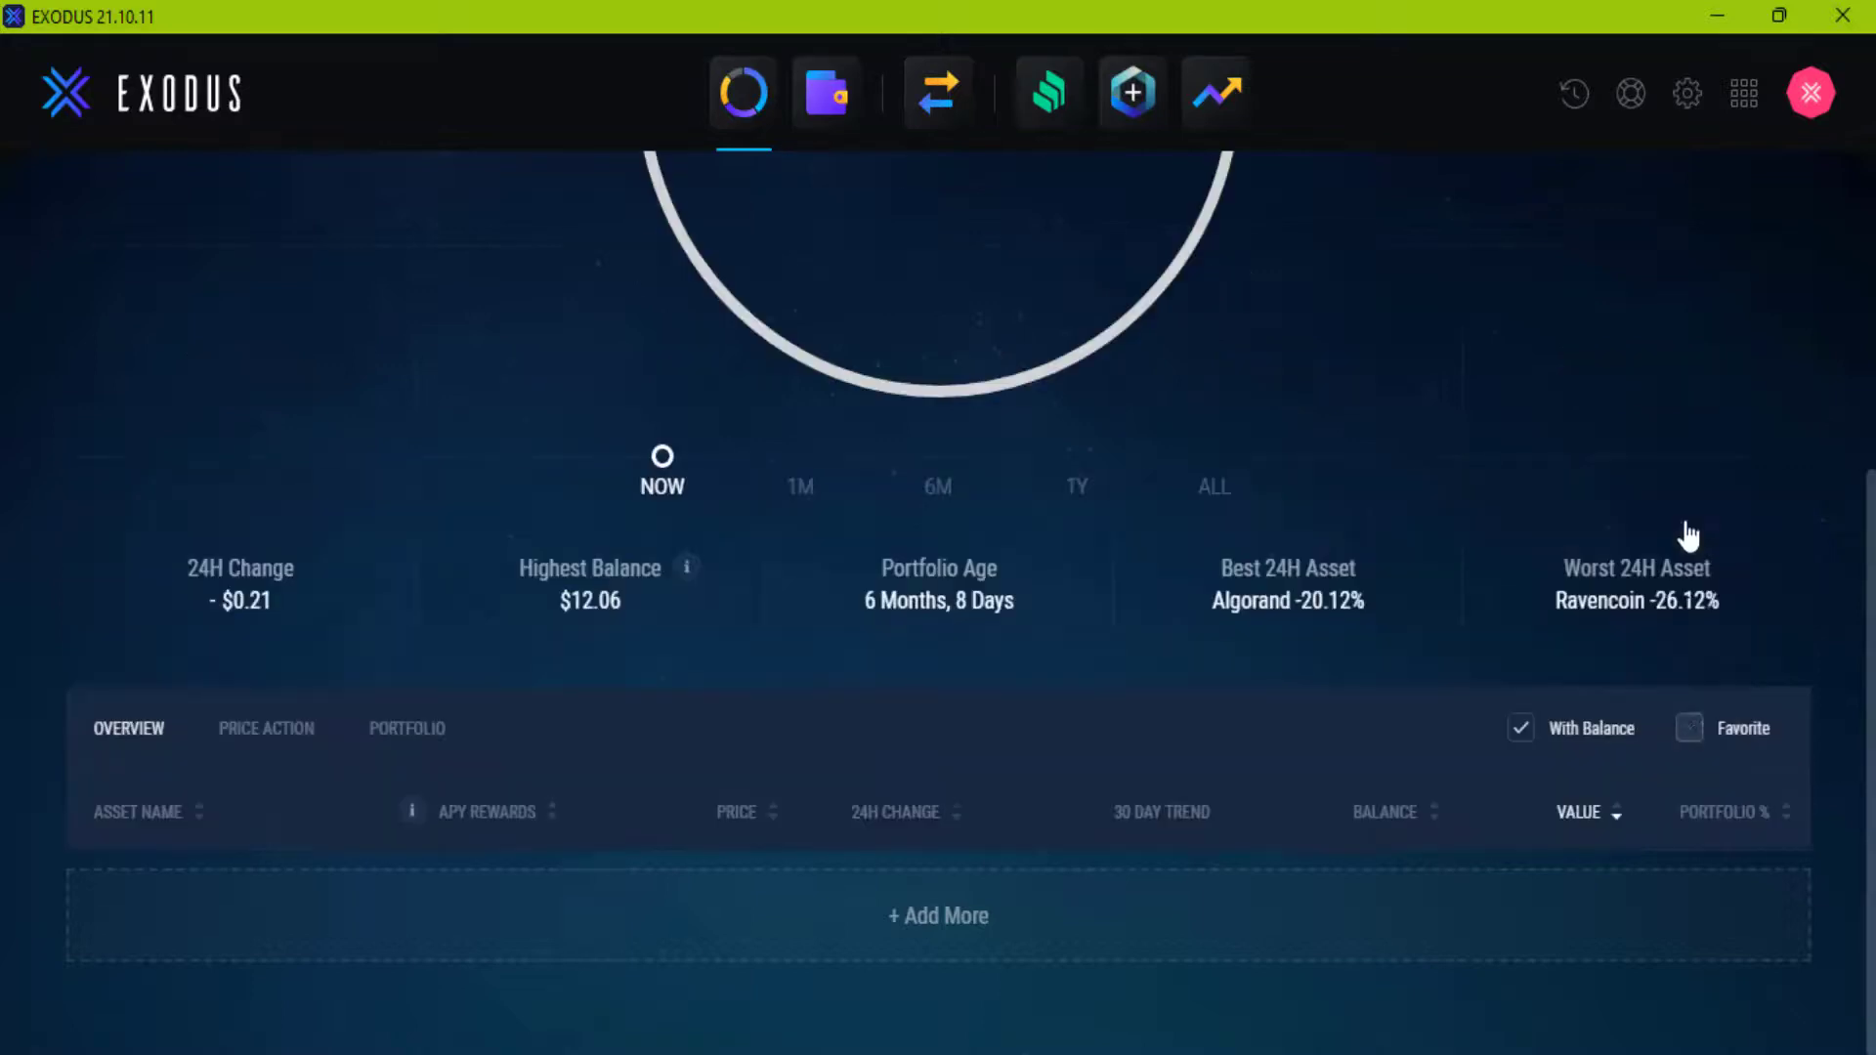
pyautogui.click(1688, 729)
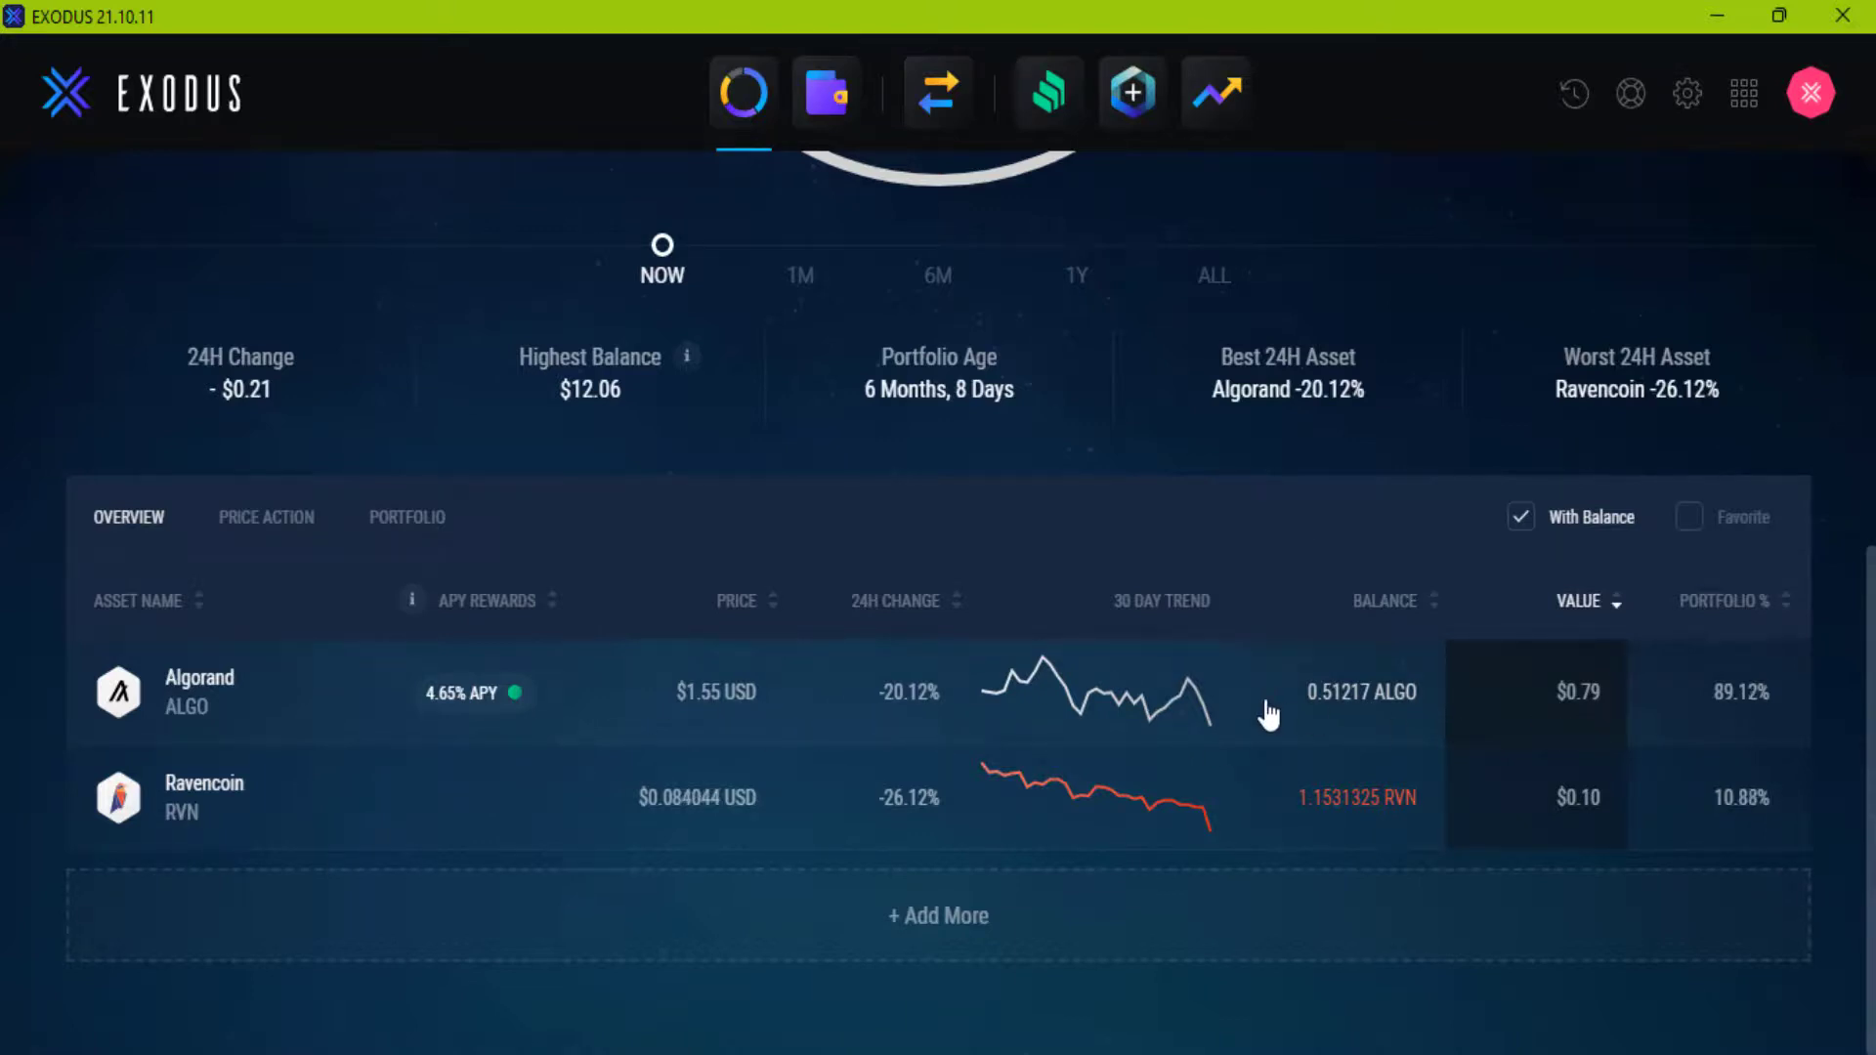
pyautogui.scroll(5, 1268, 713)
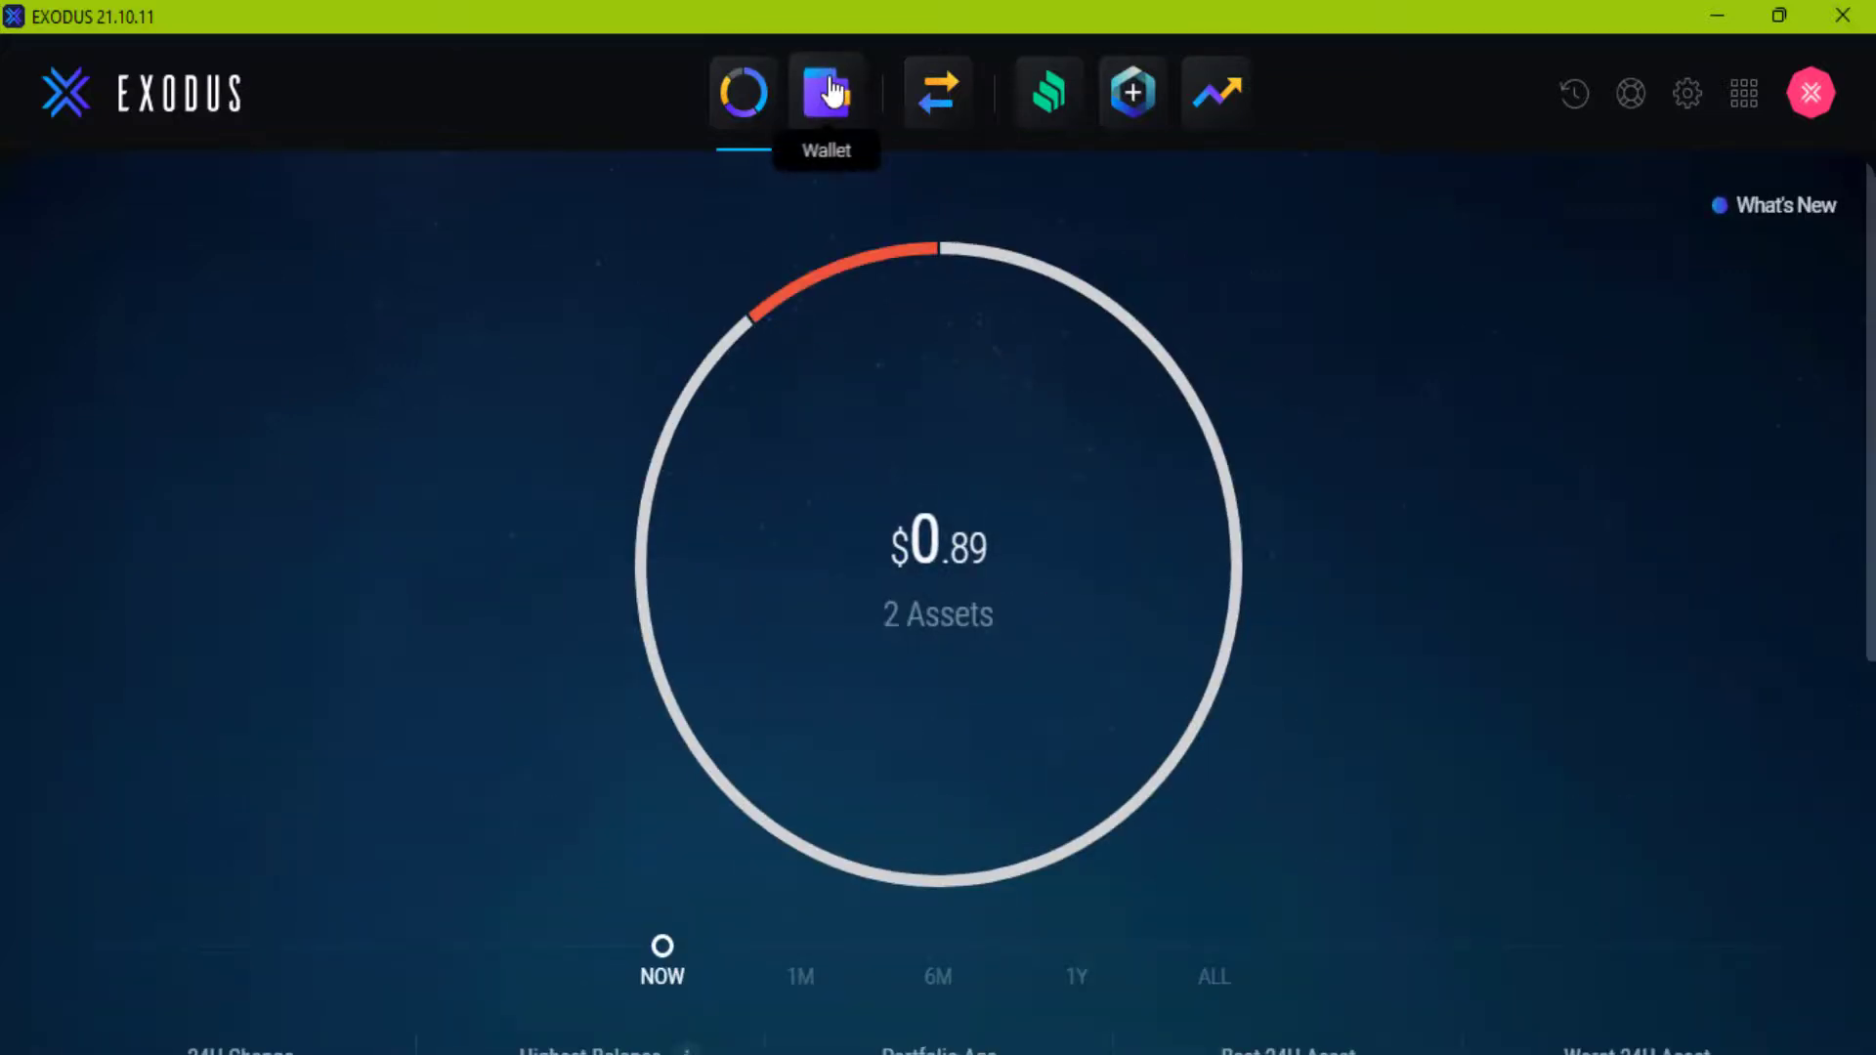
# In the Wallet section, try a 'tron' search and the sort options, and view Exodus Shares
pyautogui.click(851, 196)
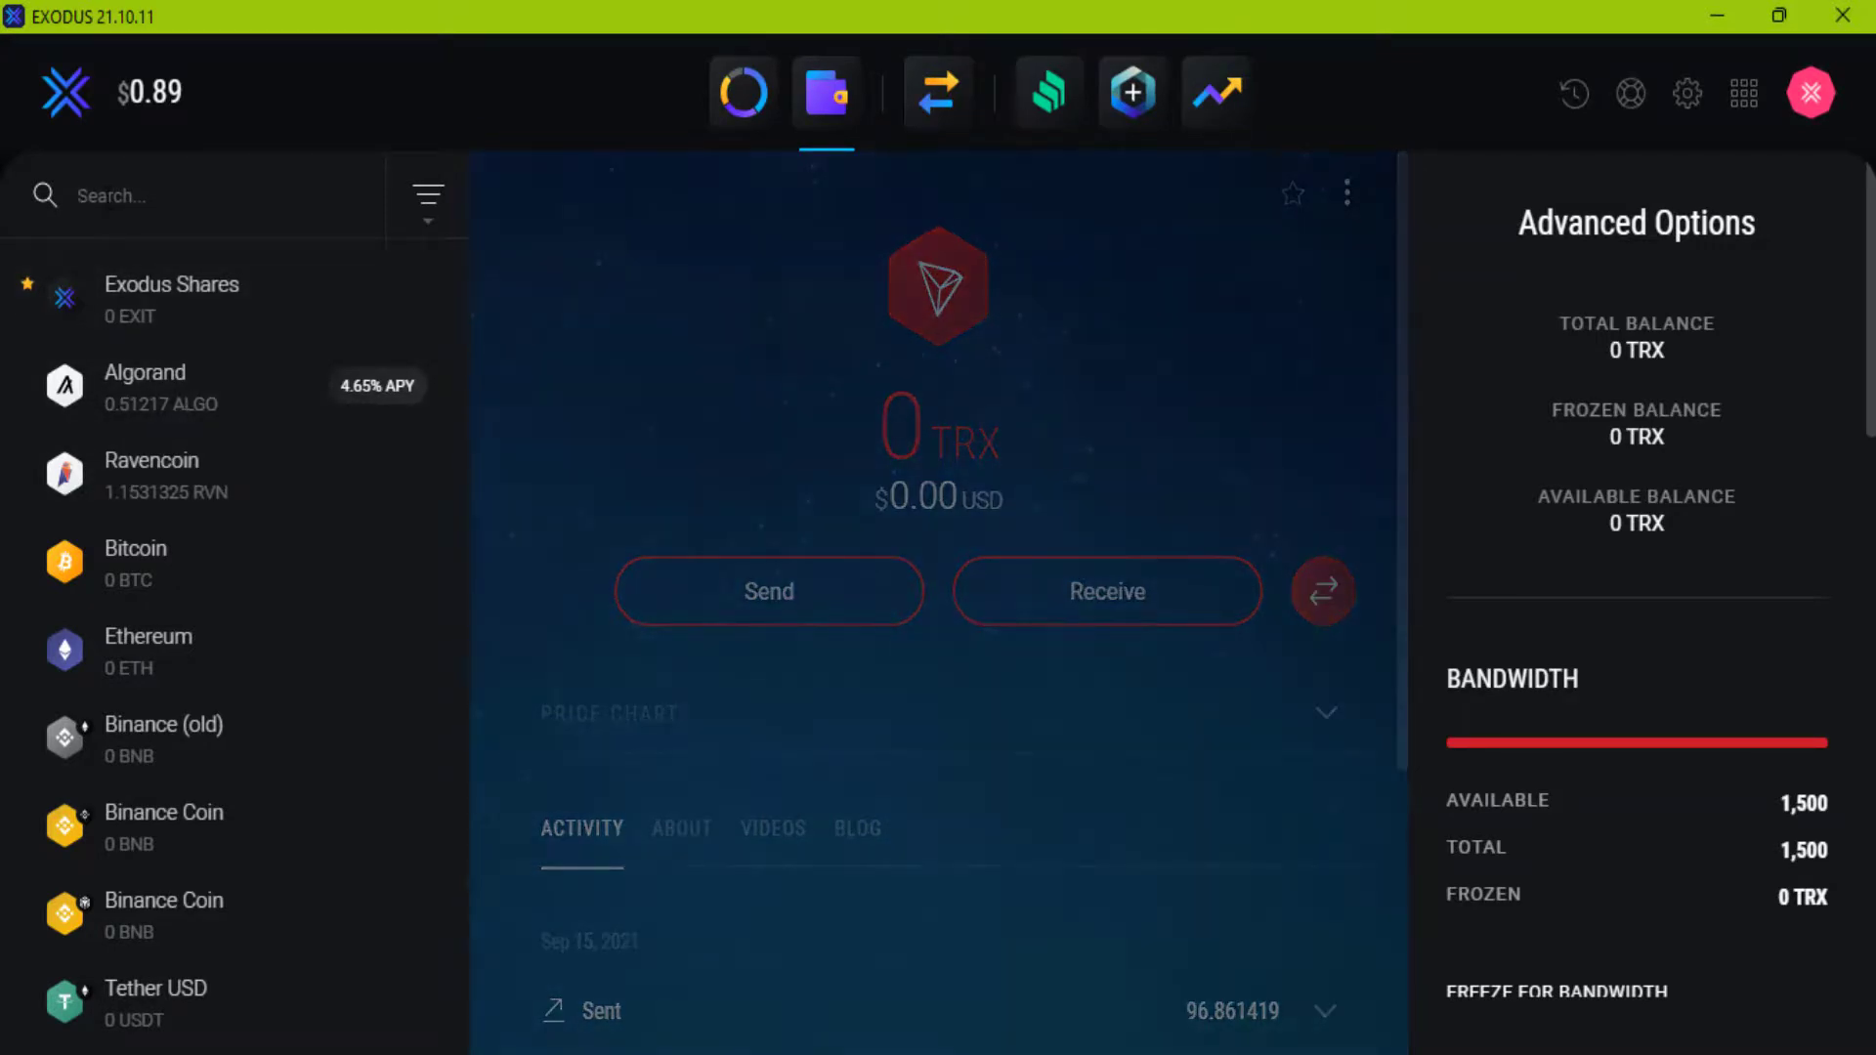
pyautogui.write('tron')
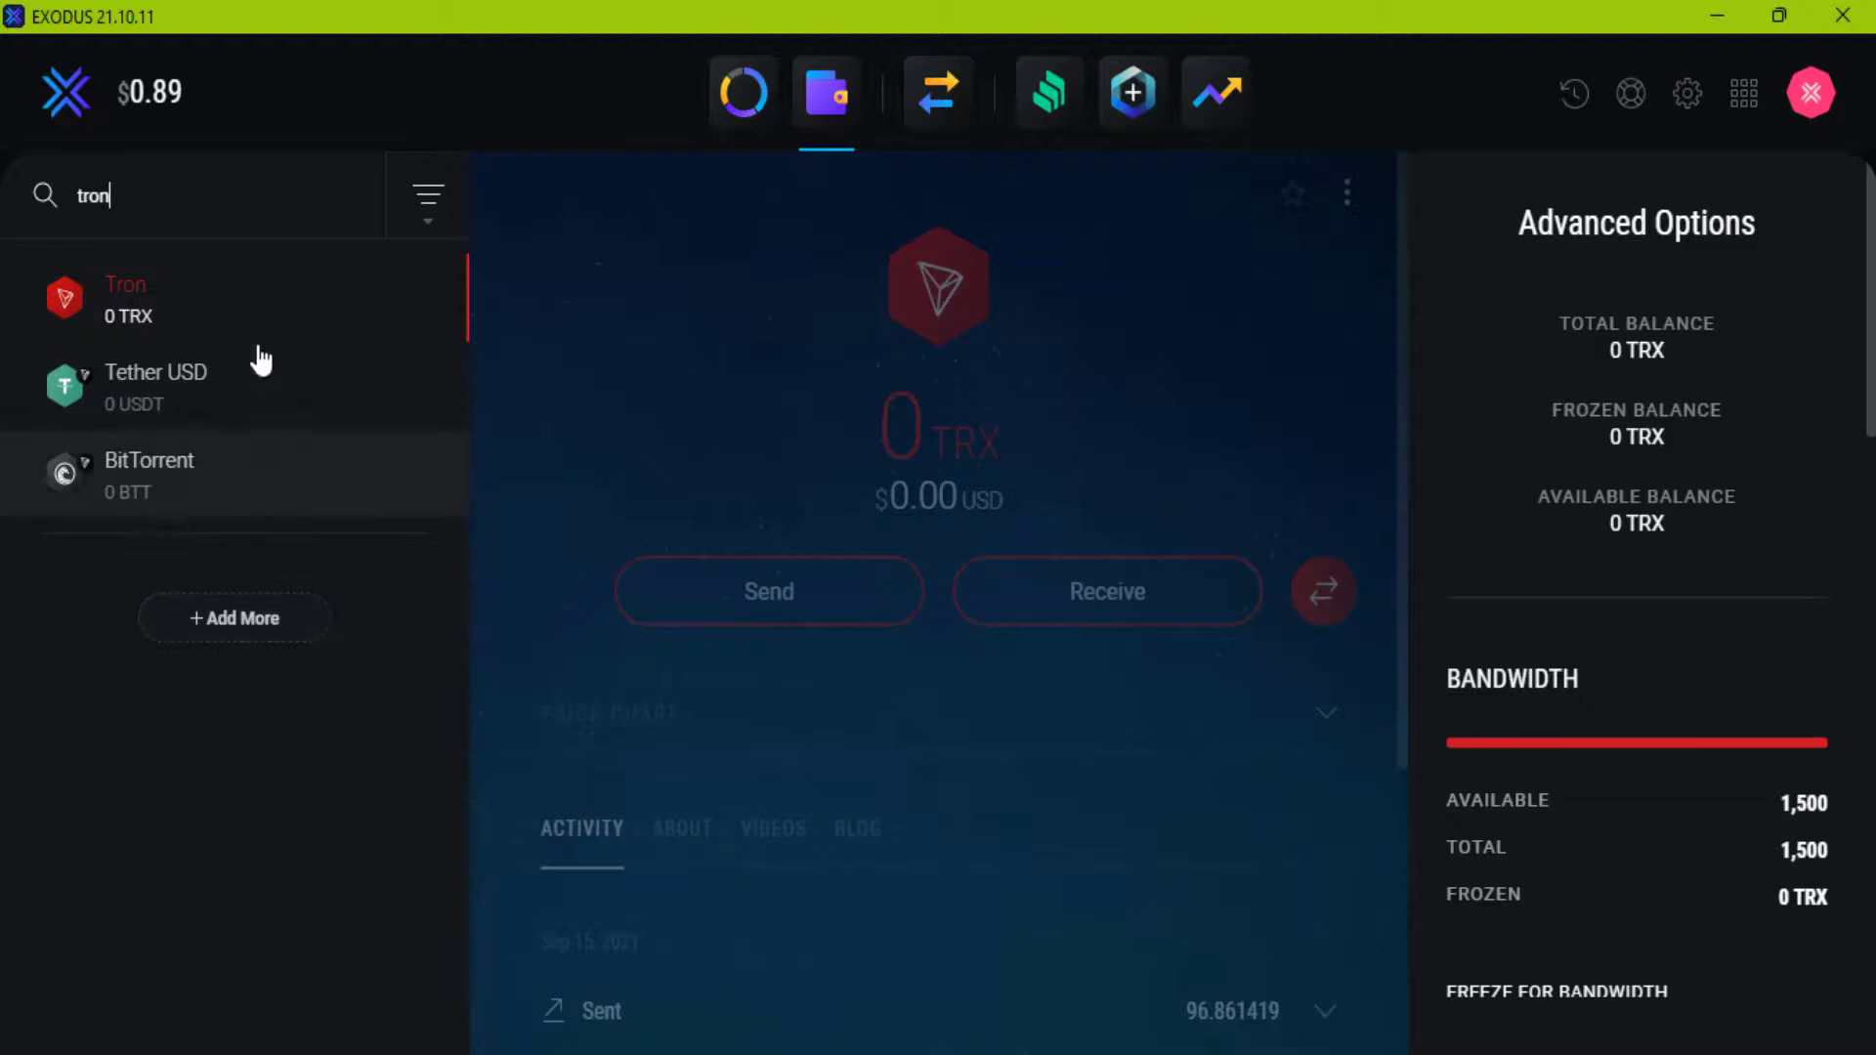
pyautogui.click(435, 204)
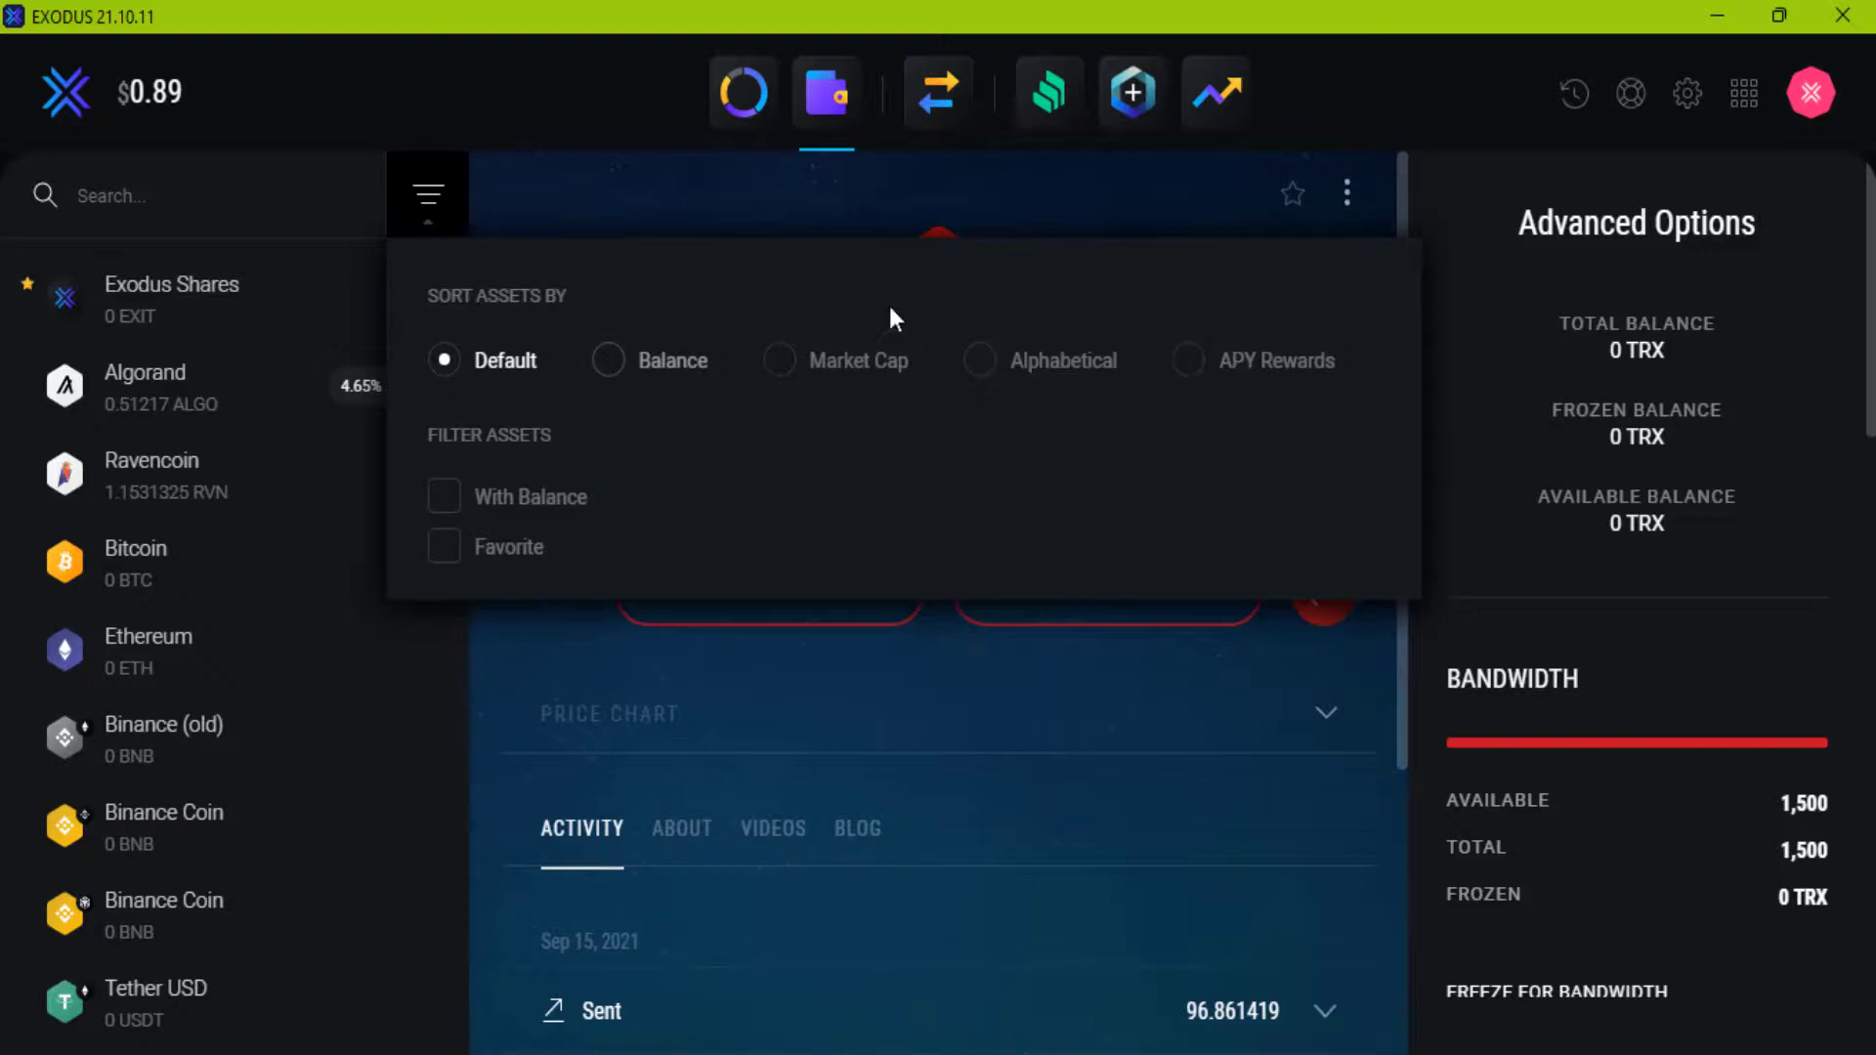
pyautogui.click(420, 205)
pyautogui.click(23, 303)
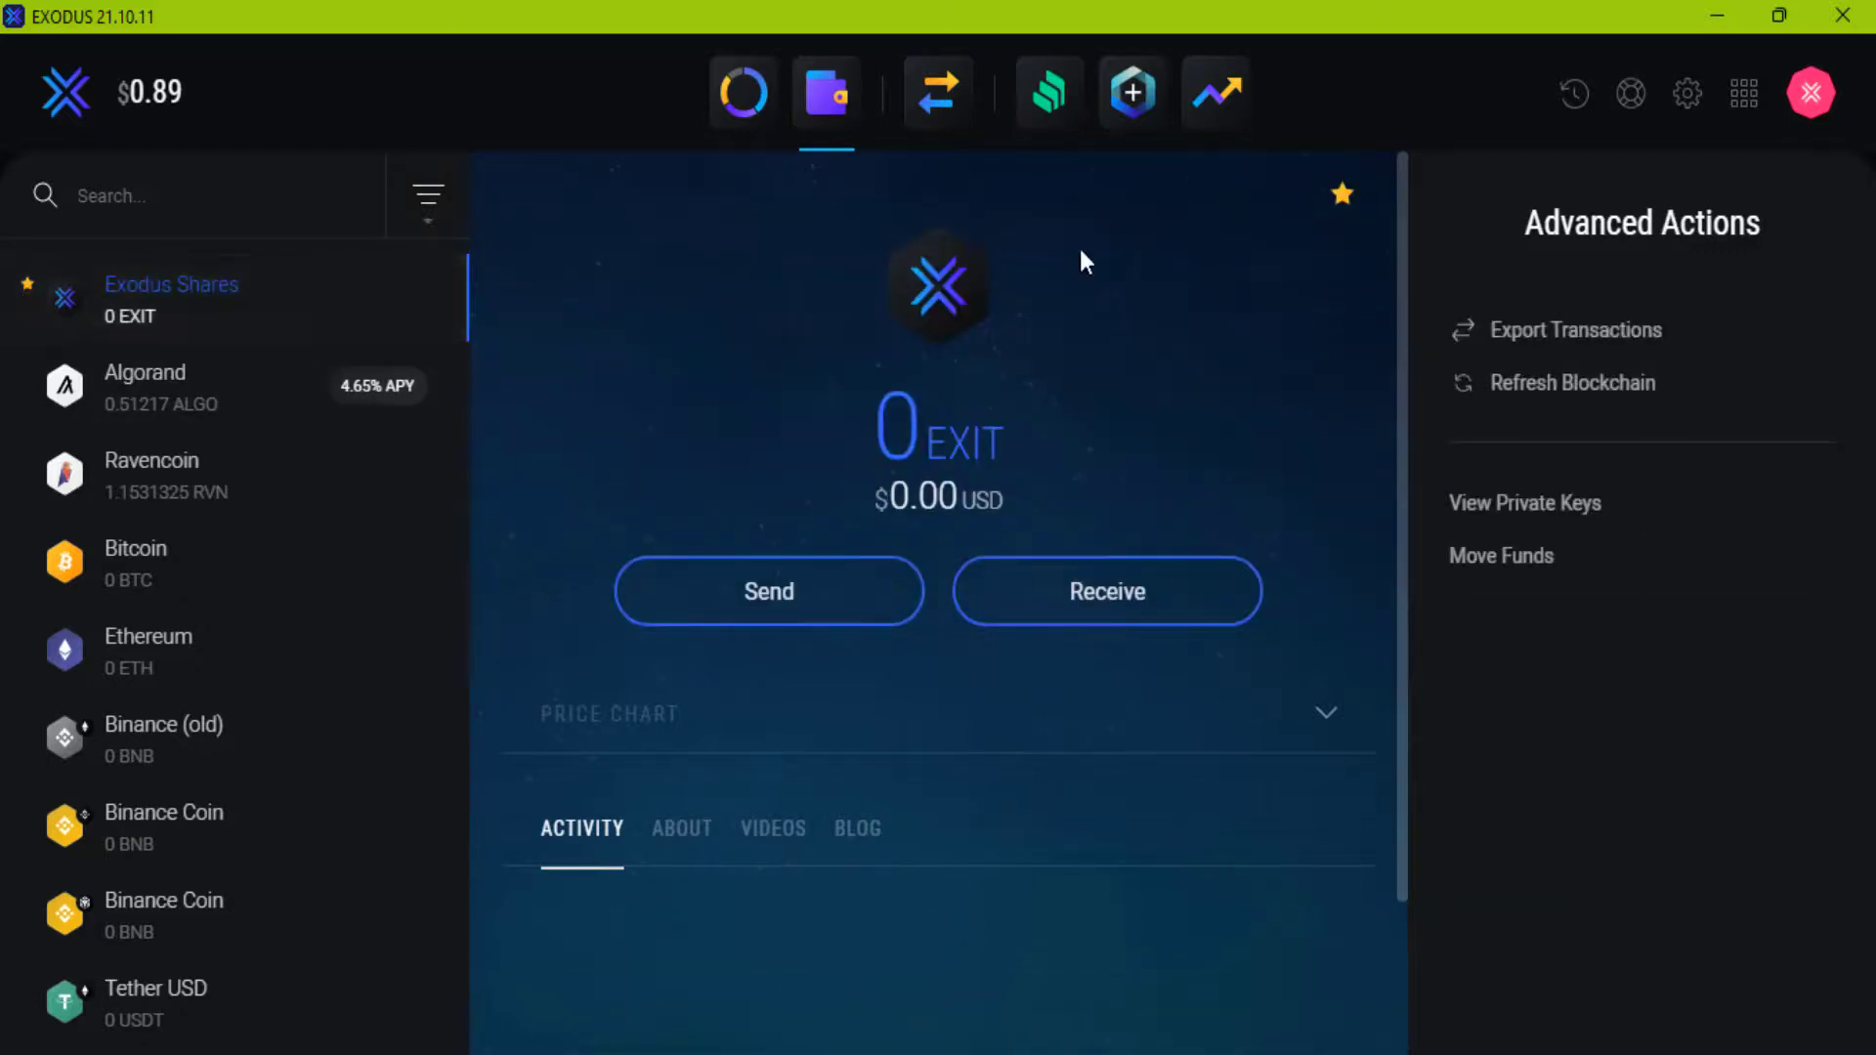
# Search the asset list for 'tron' and open the Tron wallet page
pyautogui.click(153, 198)
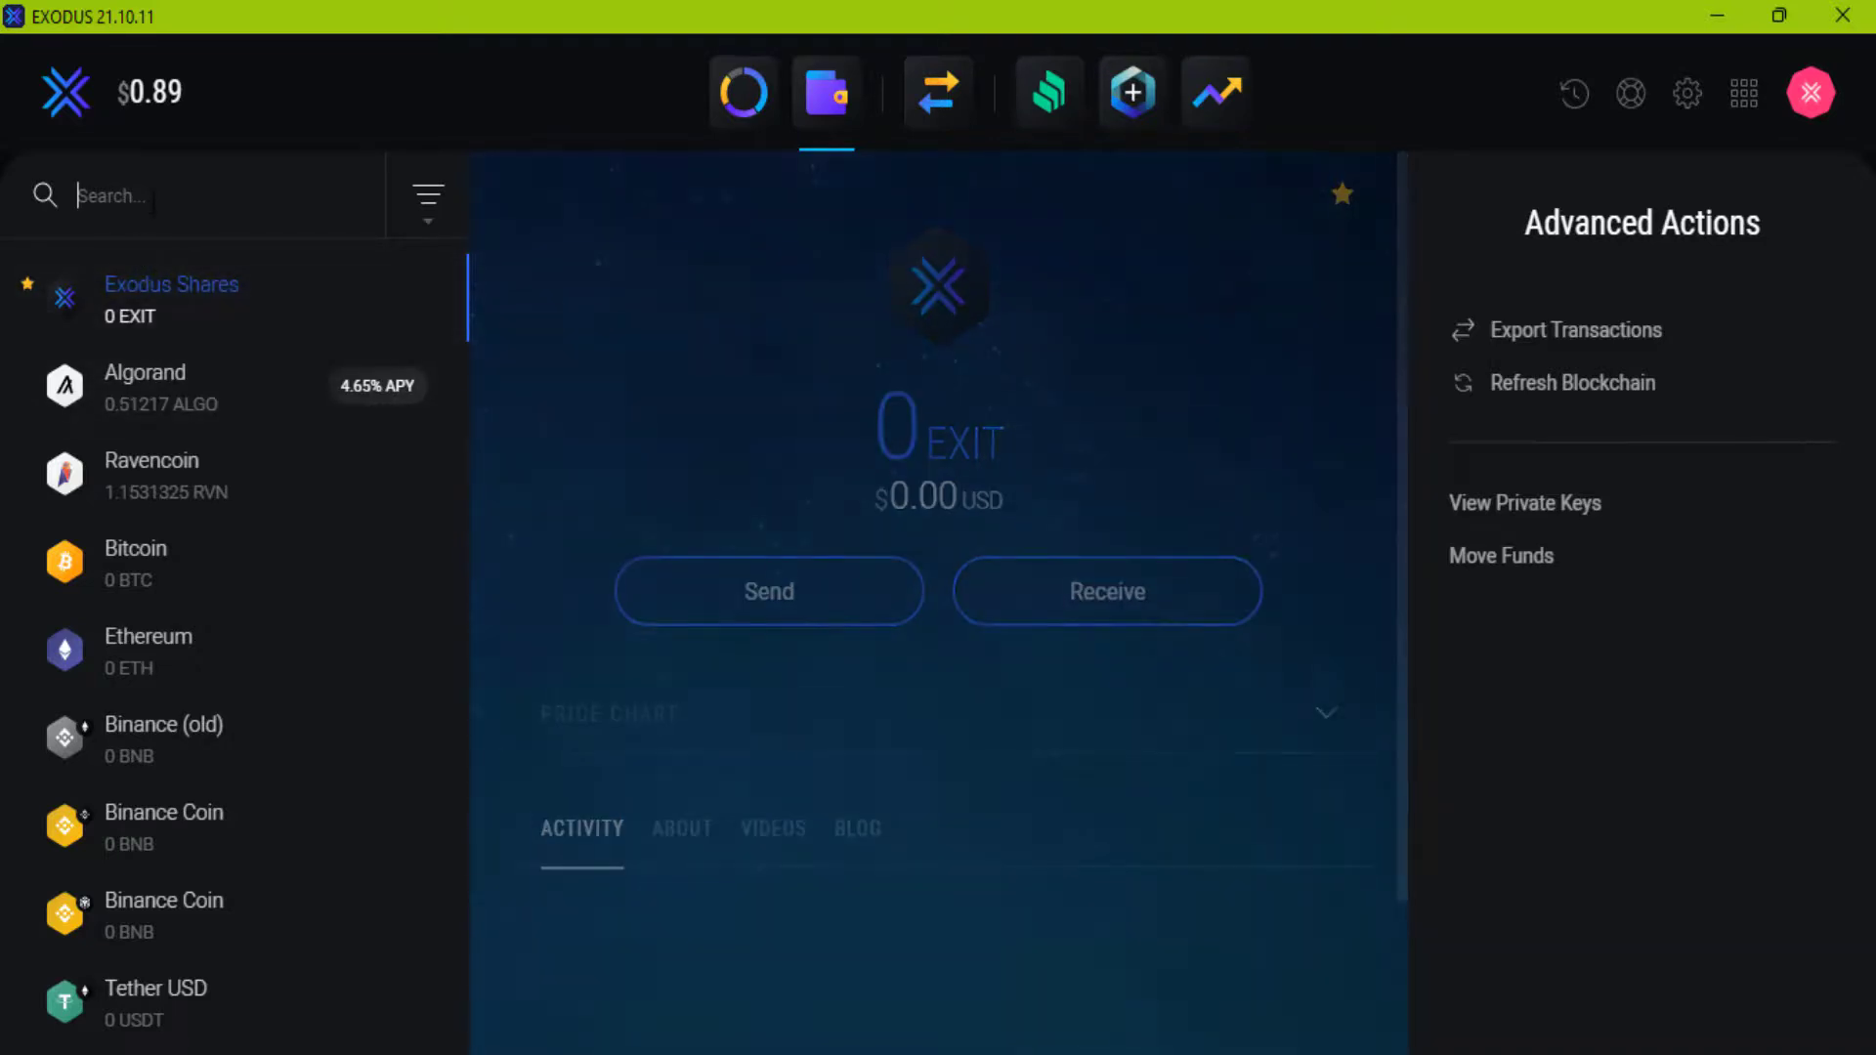
pyautogui.write('tron')
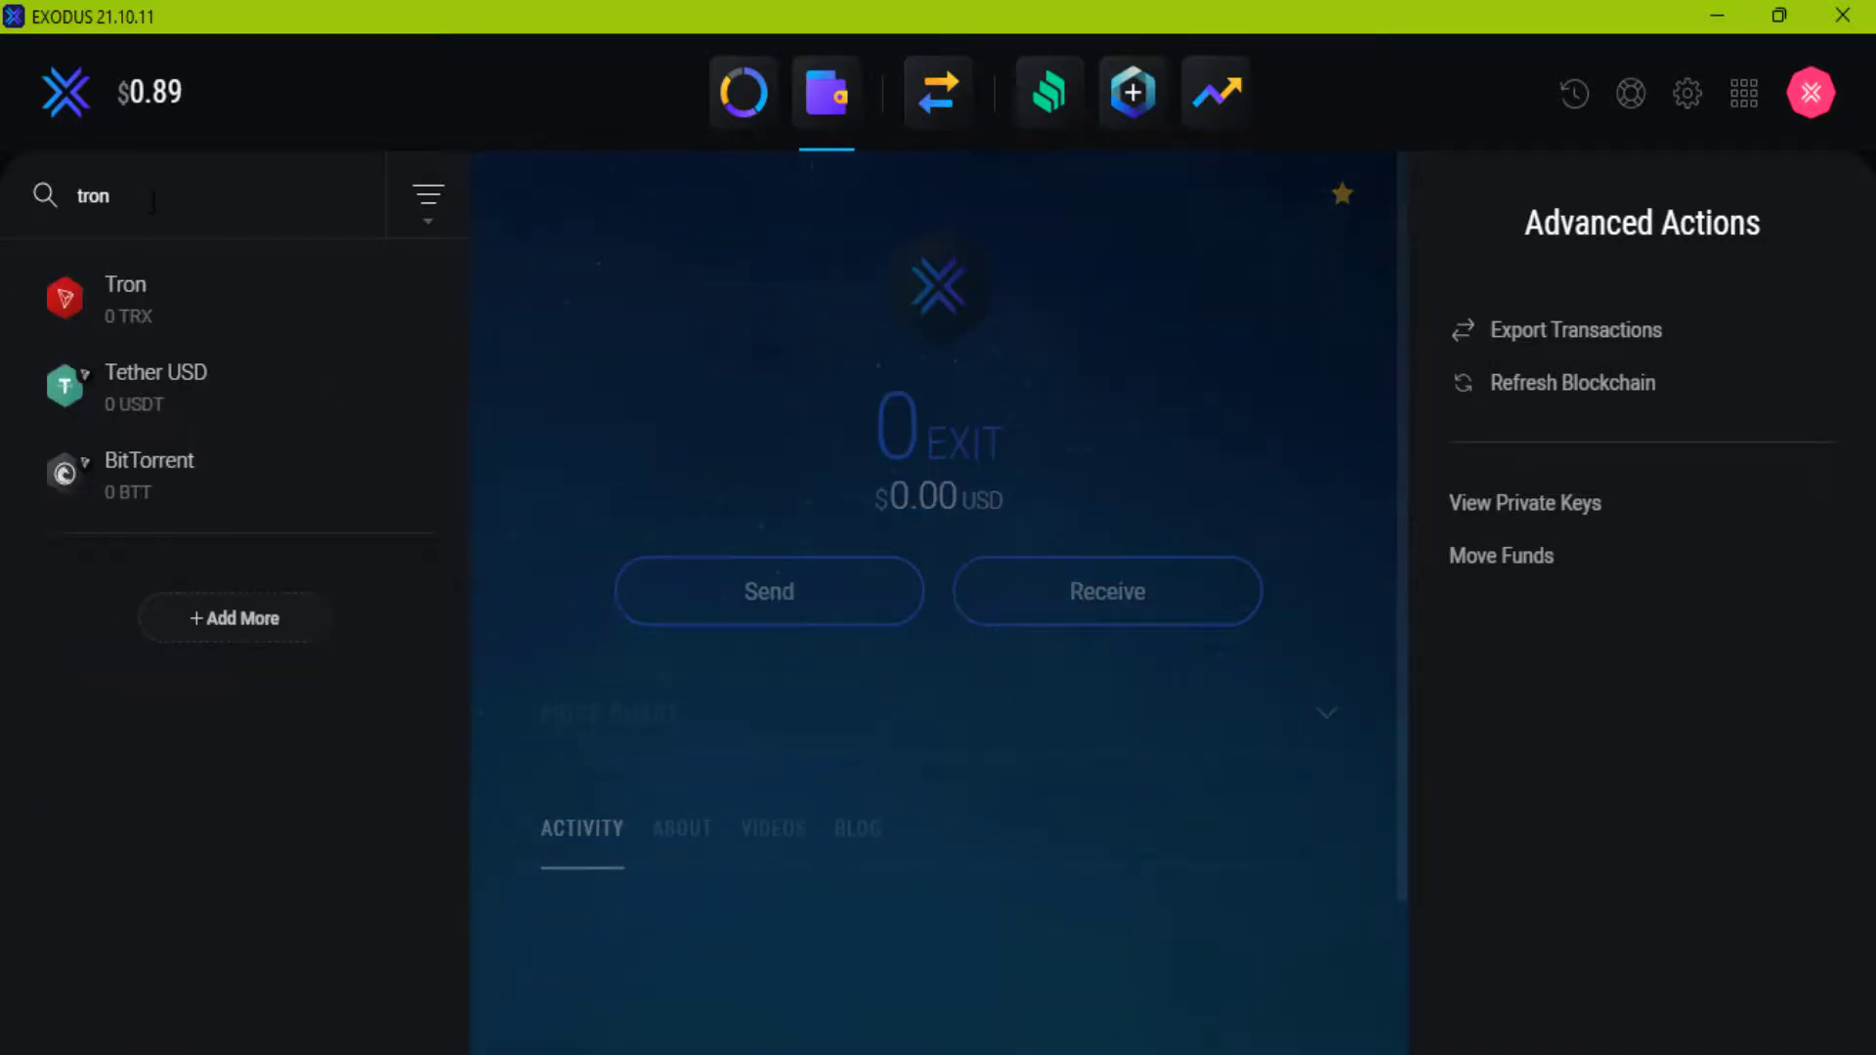
pyautogui.click(160, 303)
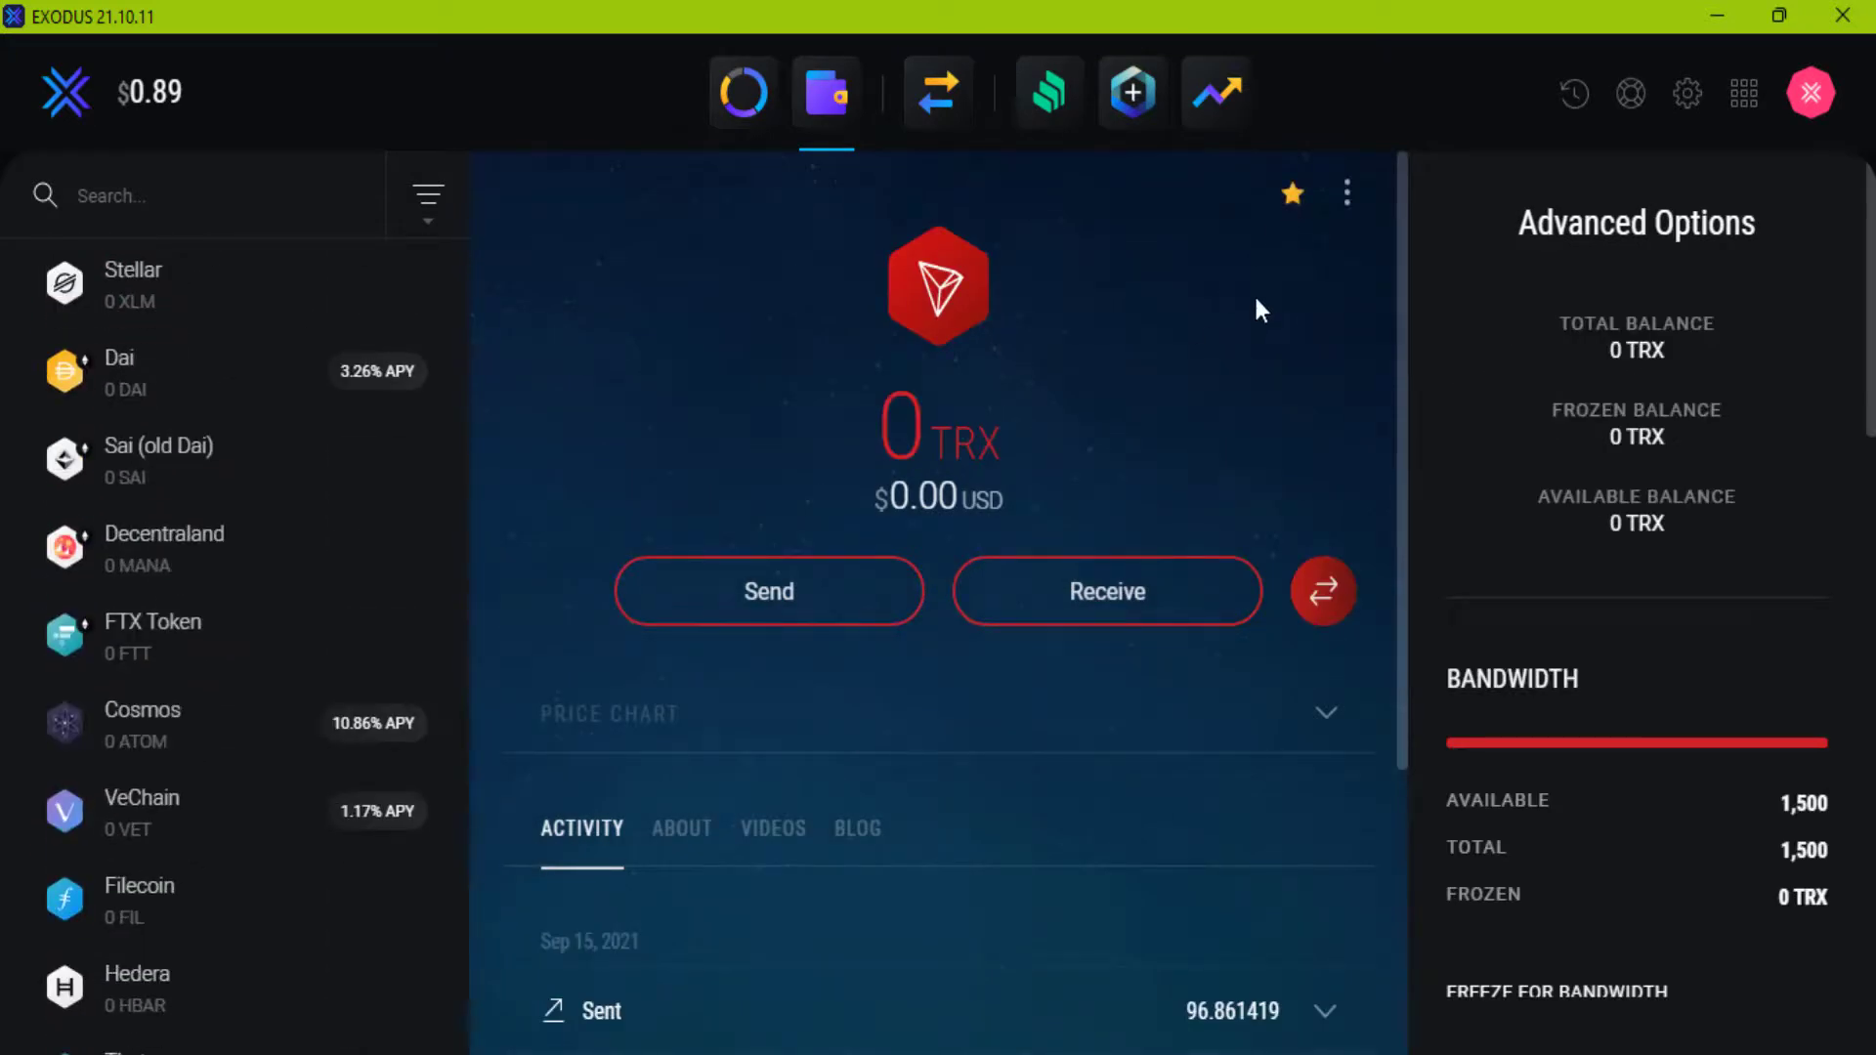
# Look at Tron's Move Funds dialog, then try 10 and ALL as the TRX send amount
pyautogui.click(1347, 193)
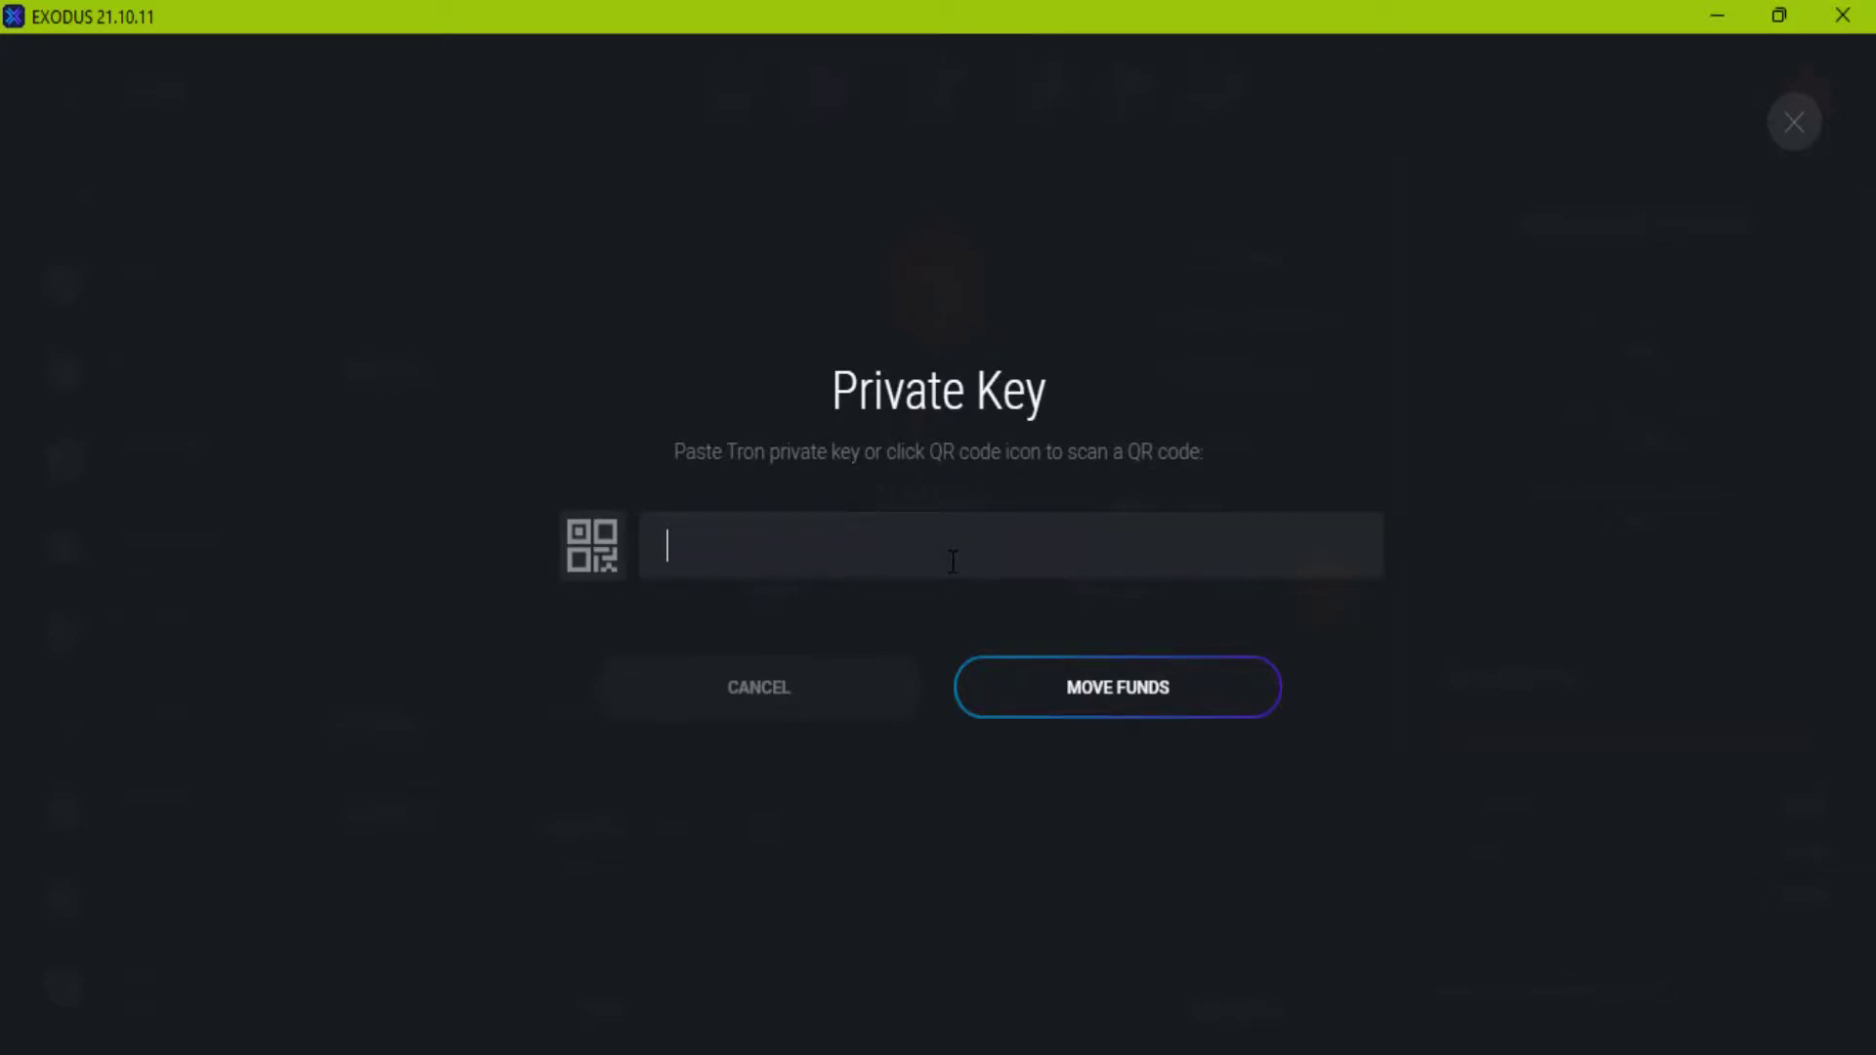
pyautogui.click(1792, 125)
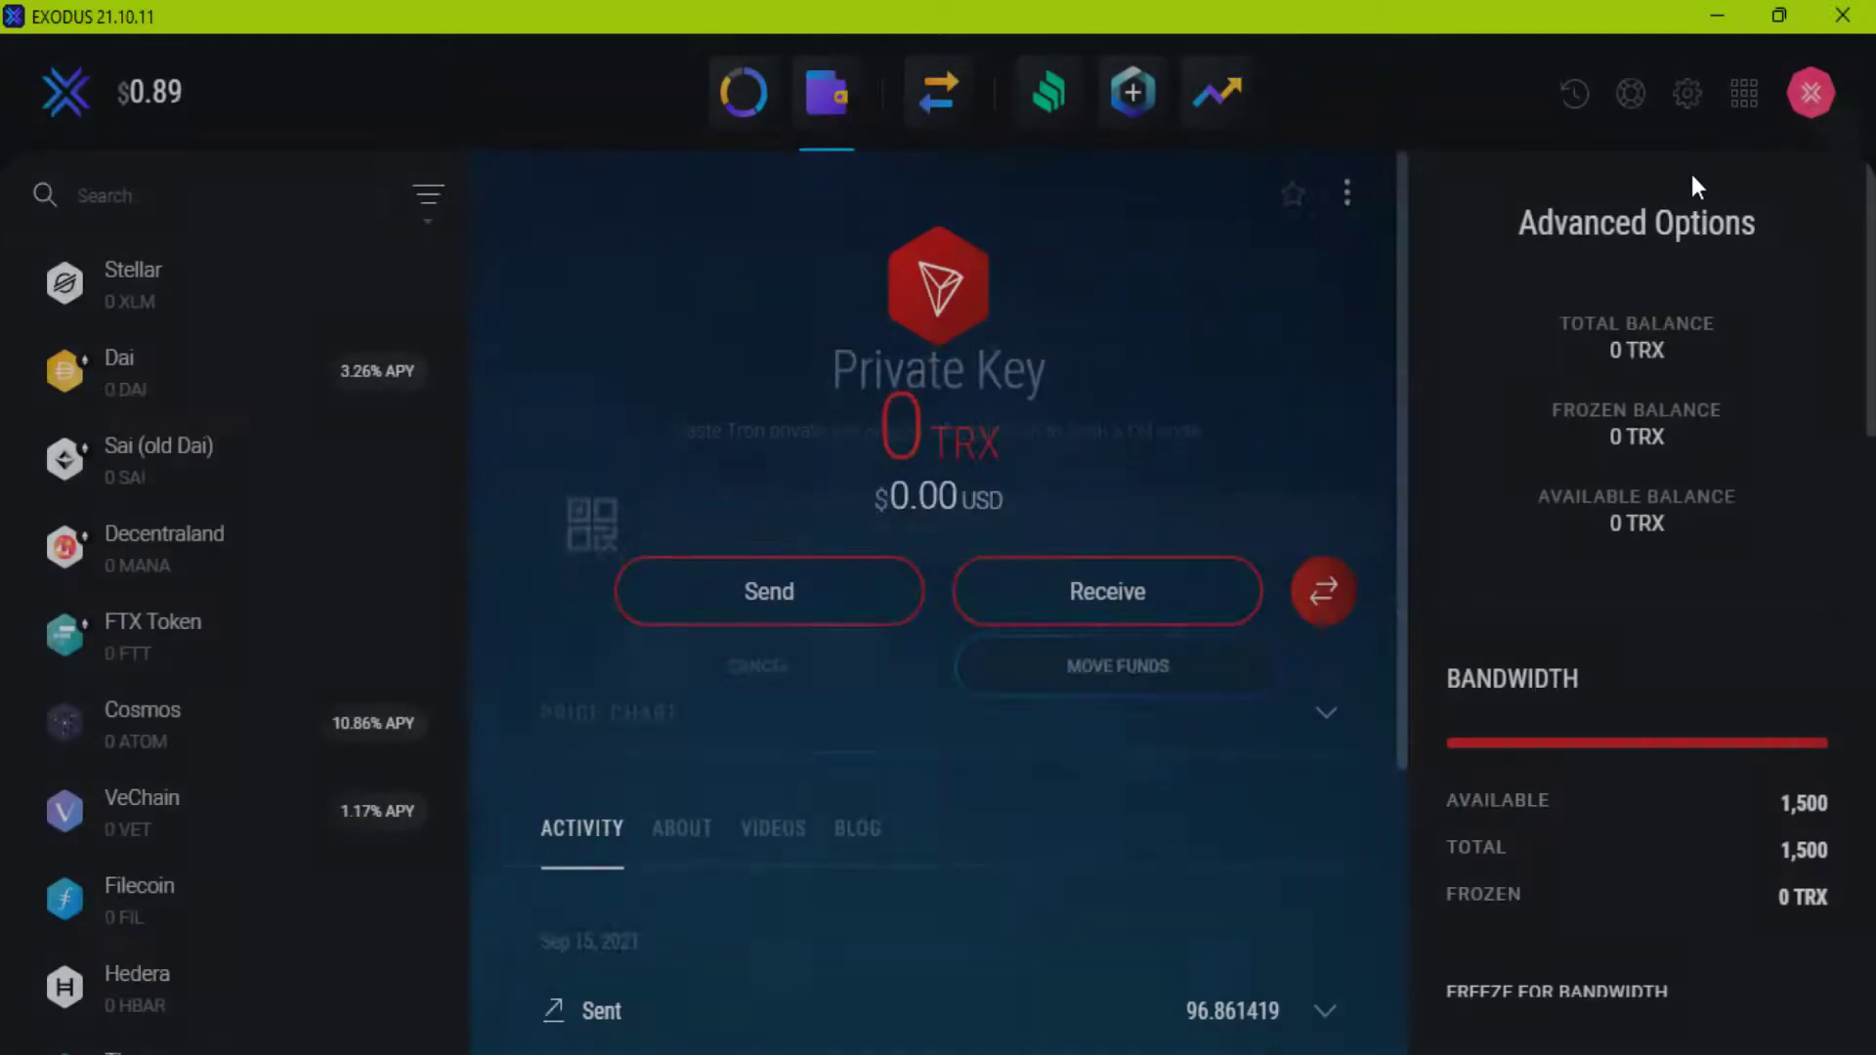
pyautogui.click(711, 618)
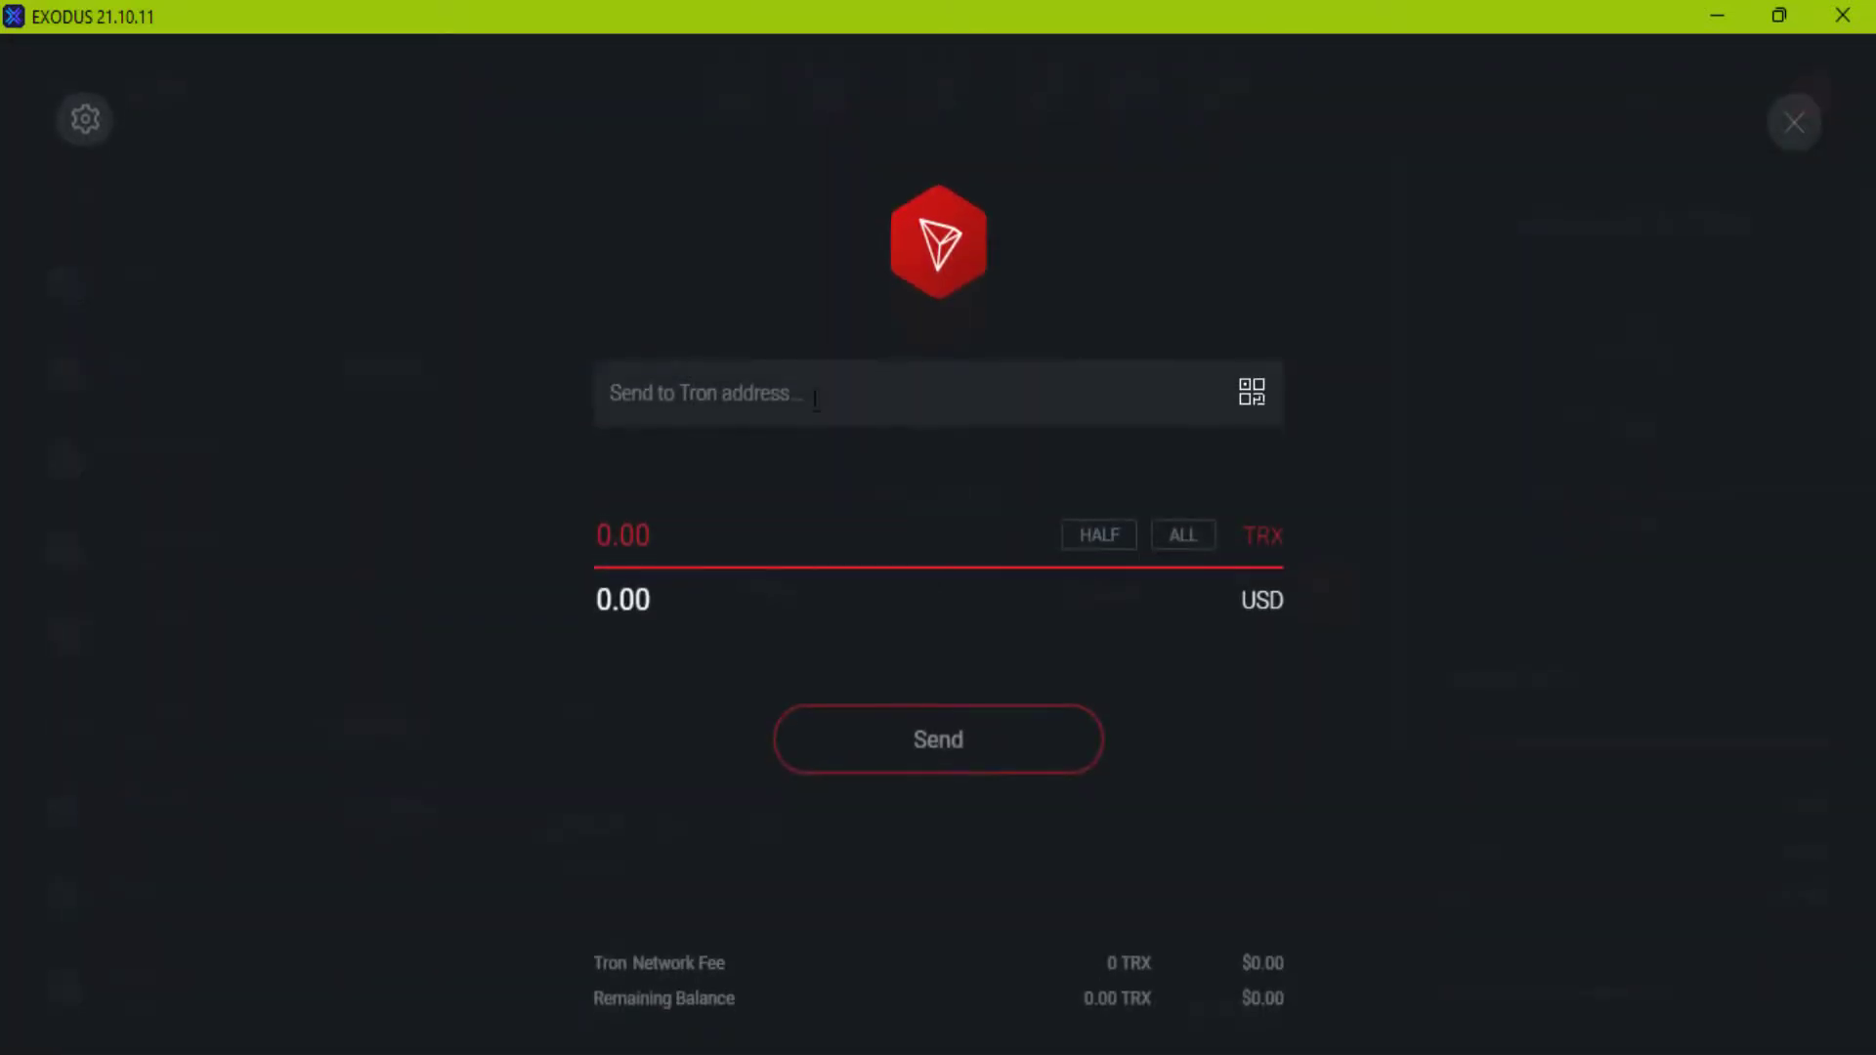
pyautogui.click(676, 550)
pyautogui.write('1')
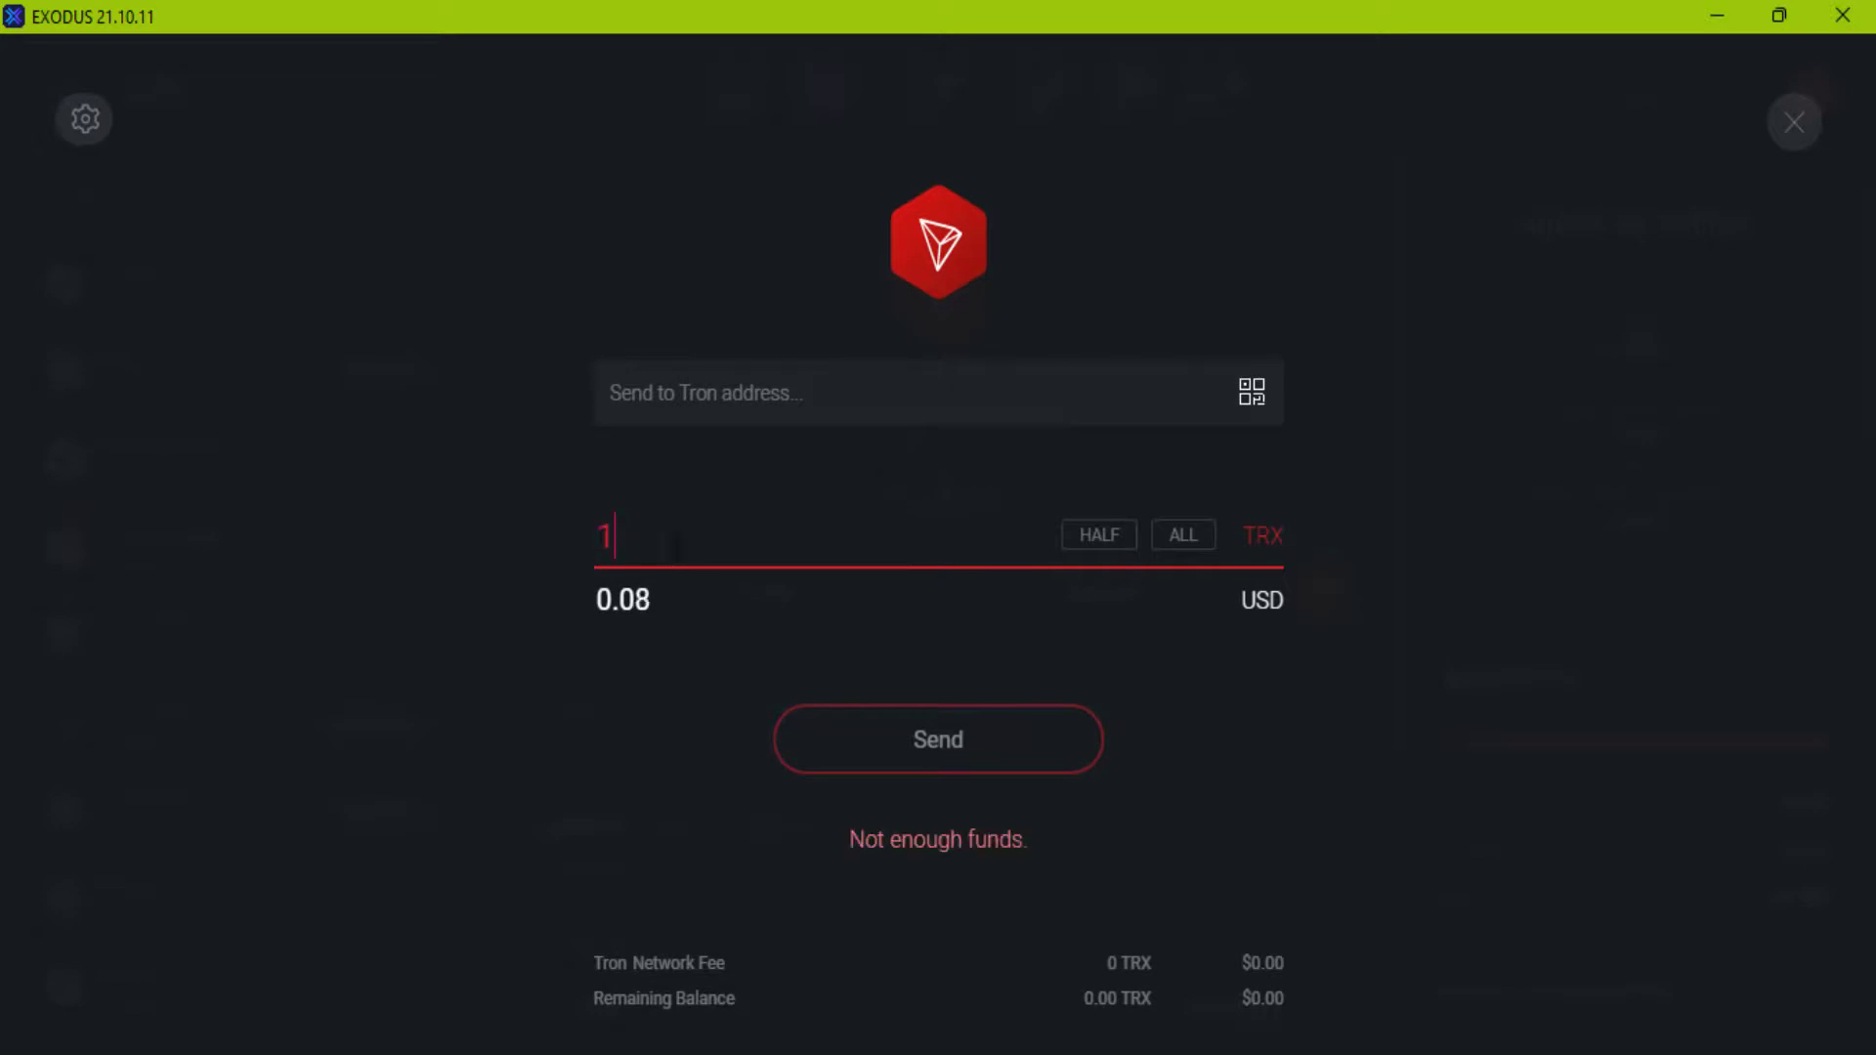
pyautogui.write('0')
pyautogui.click(1172, 540)
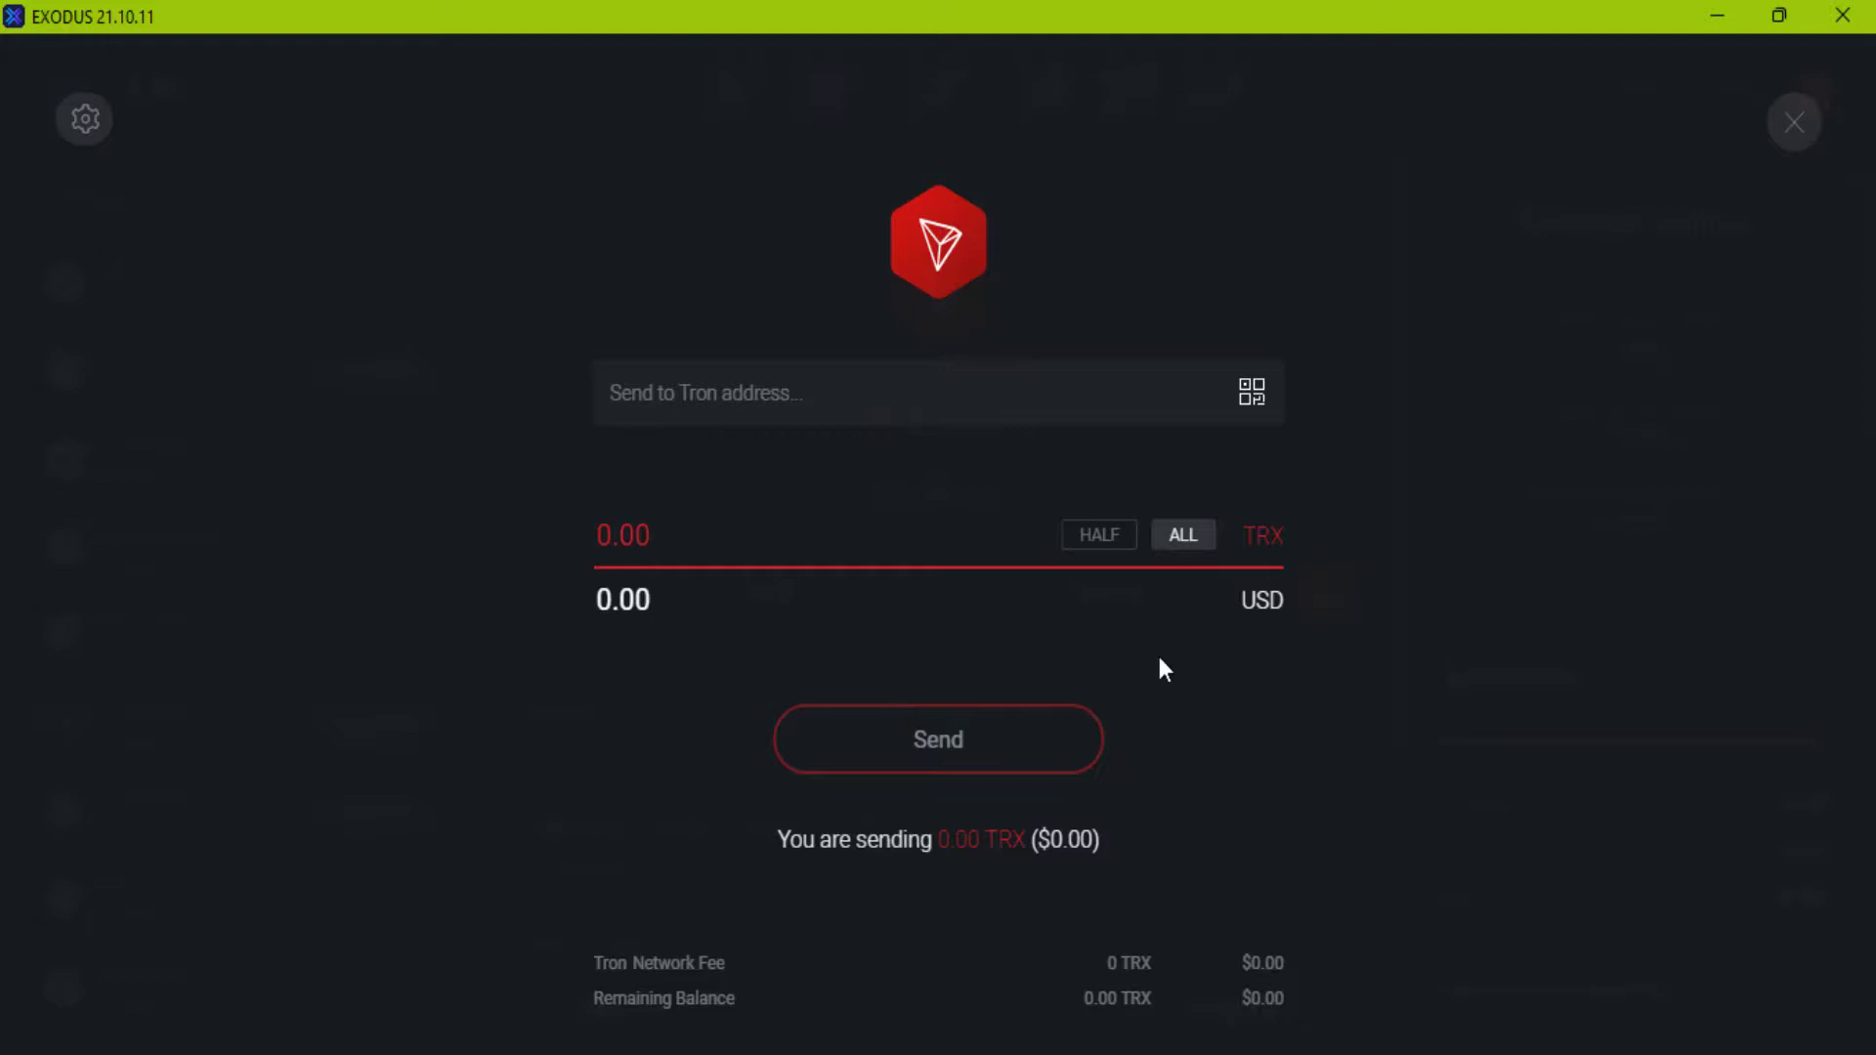
# Abandon the send and copy Tron's receiving address to the clipboard
pyautogui.click(1778, 125)
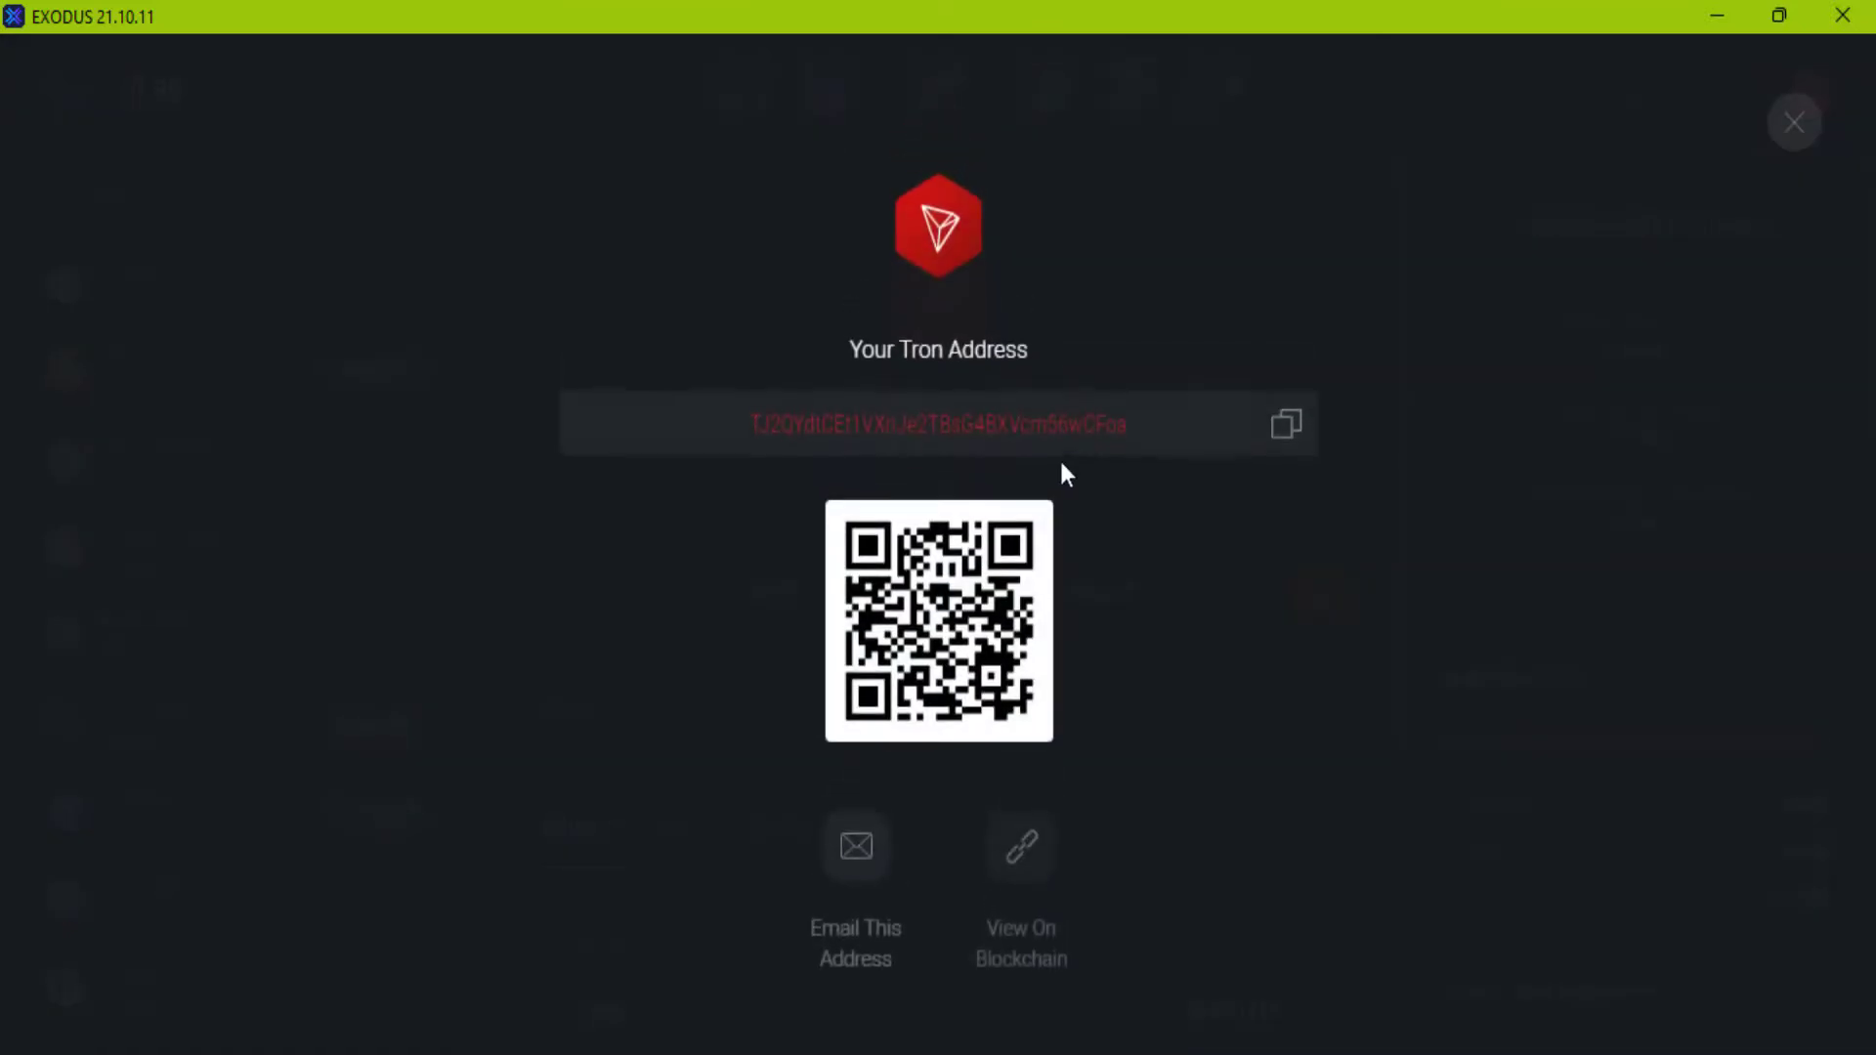
pyautogui.click(1284, 422)
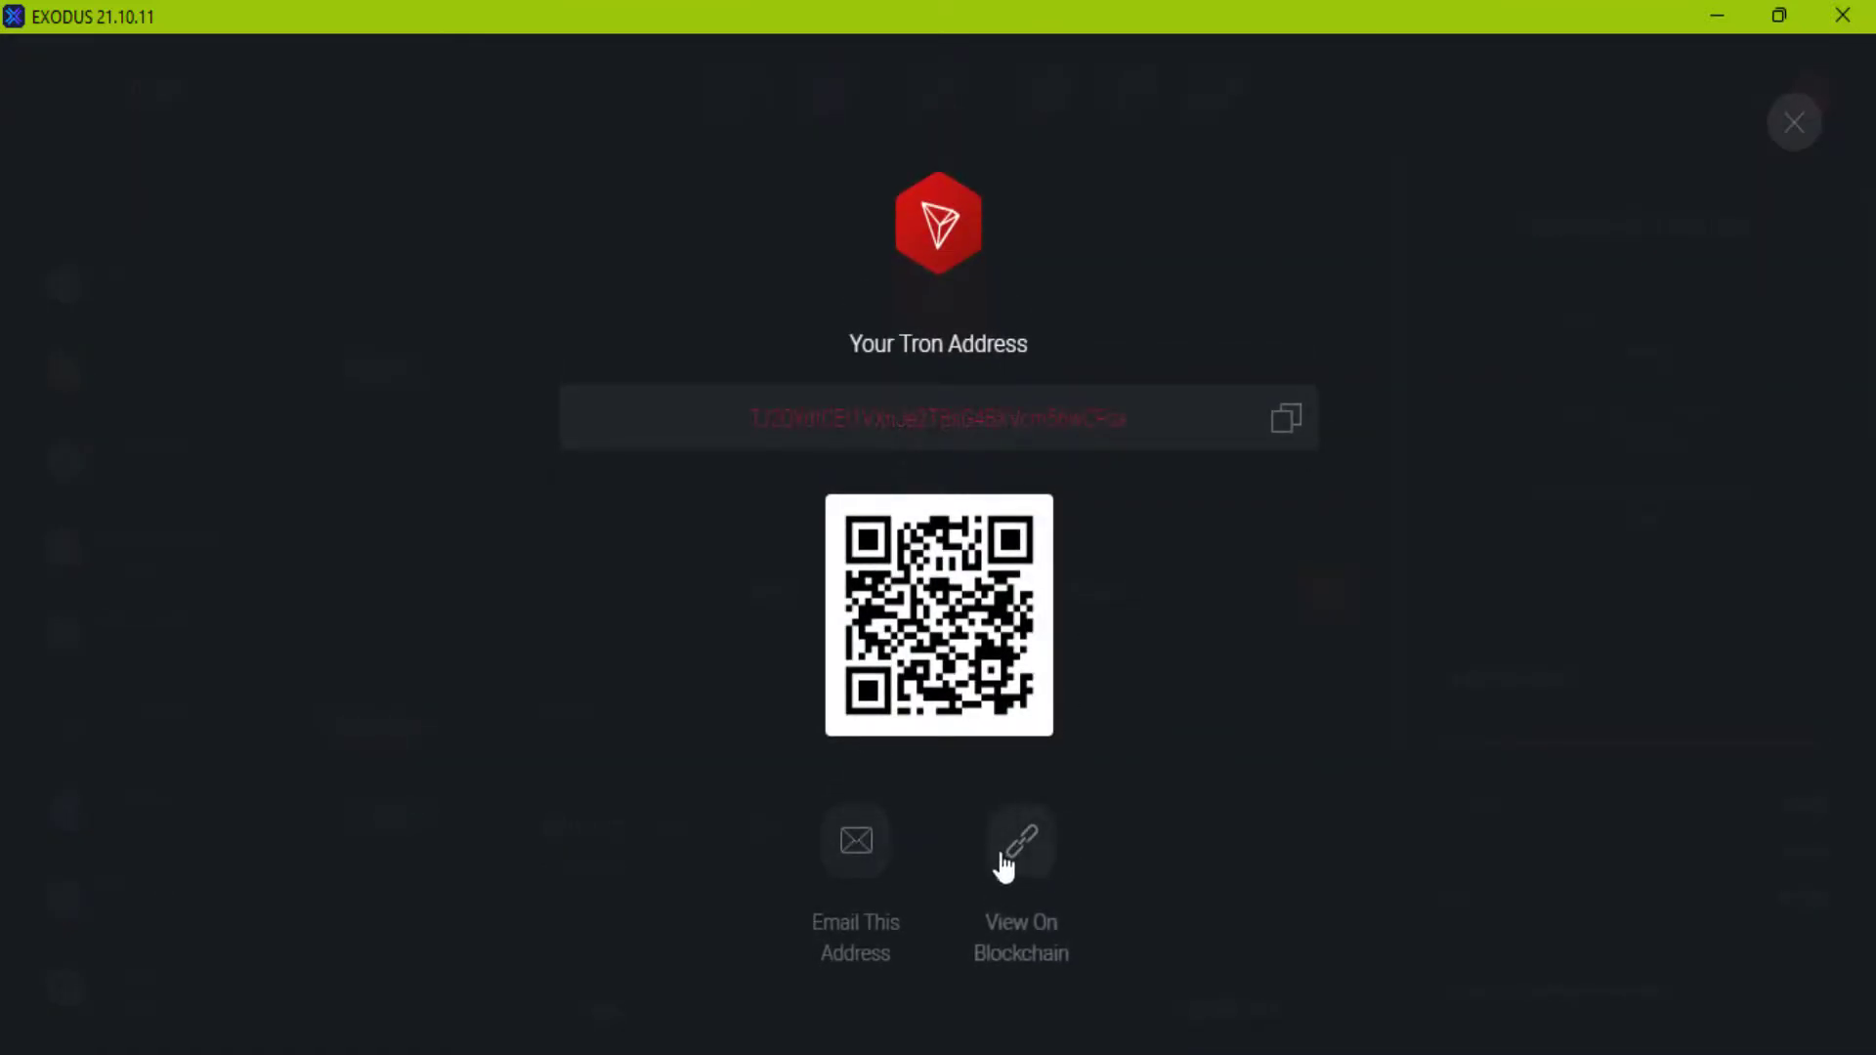
pyautogui.click(1776, 145)
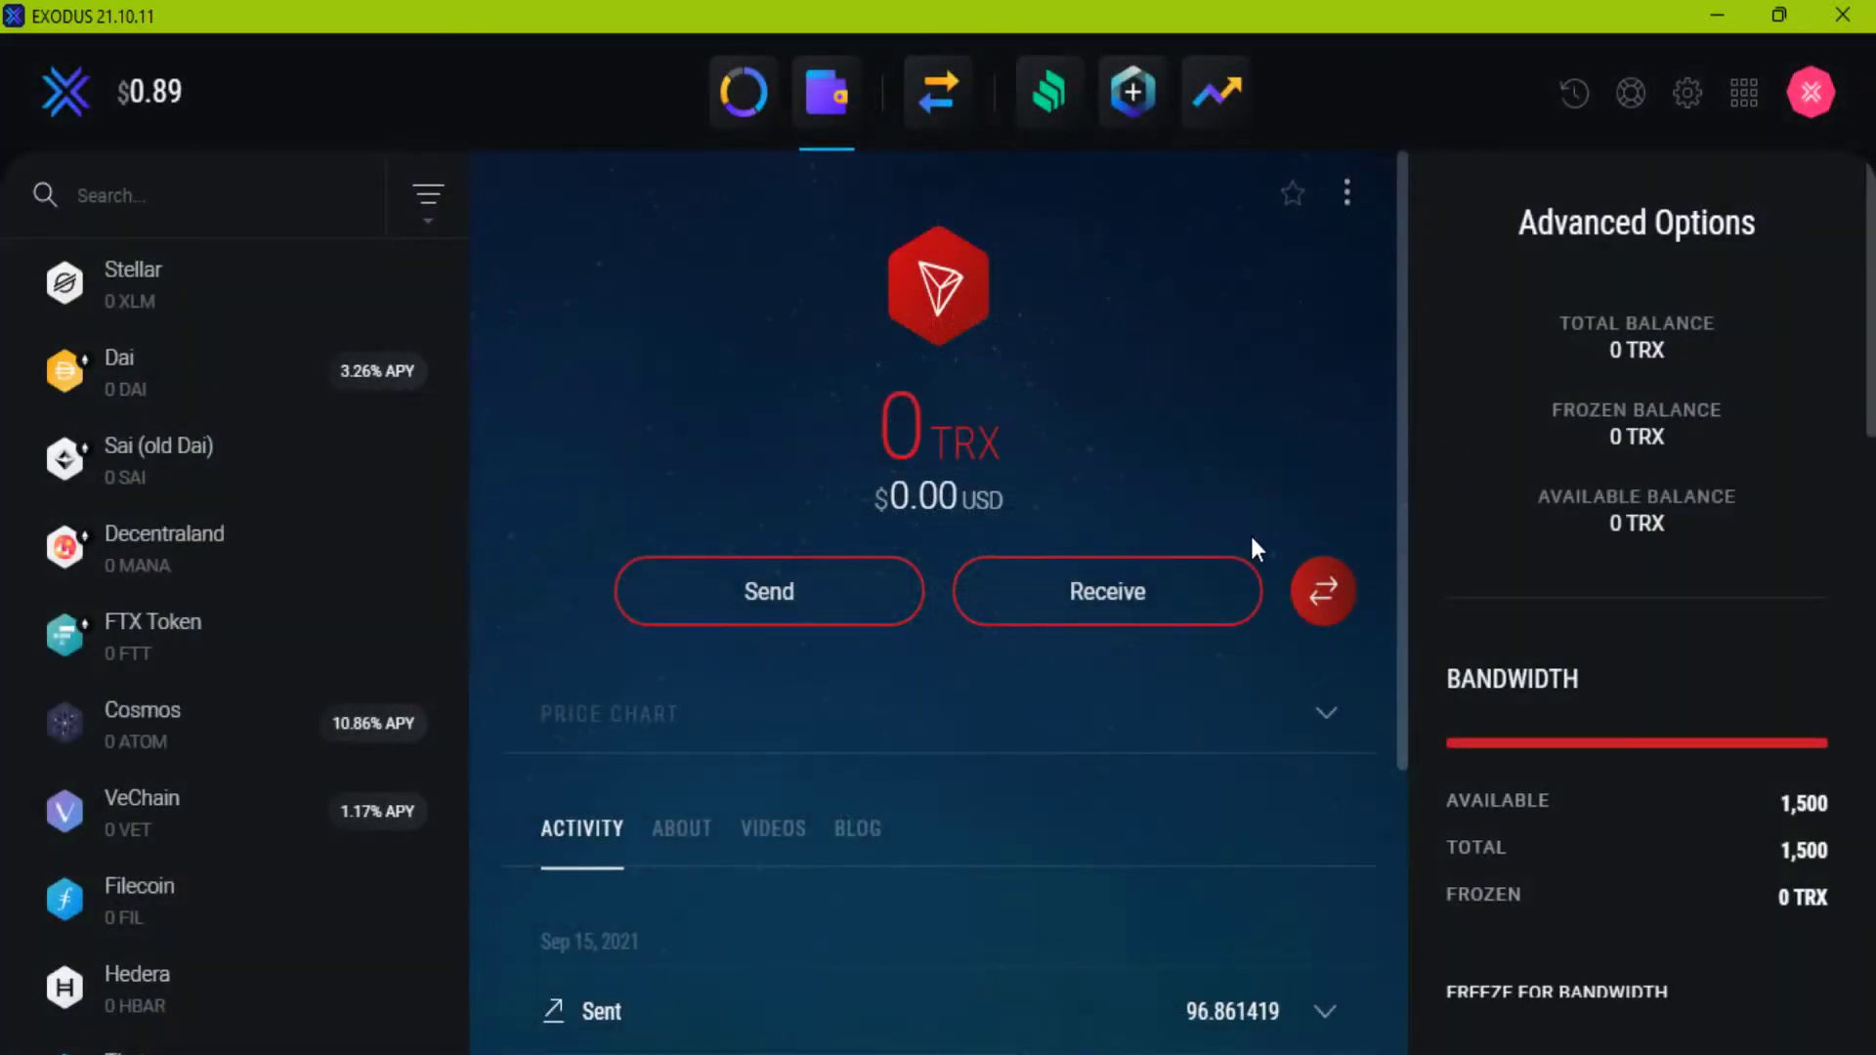
pyautogui.click(1323, 592)
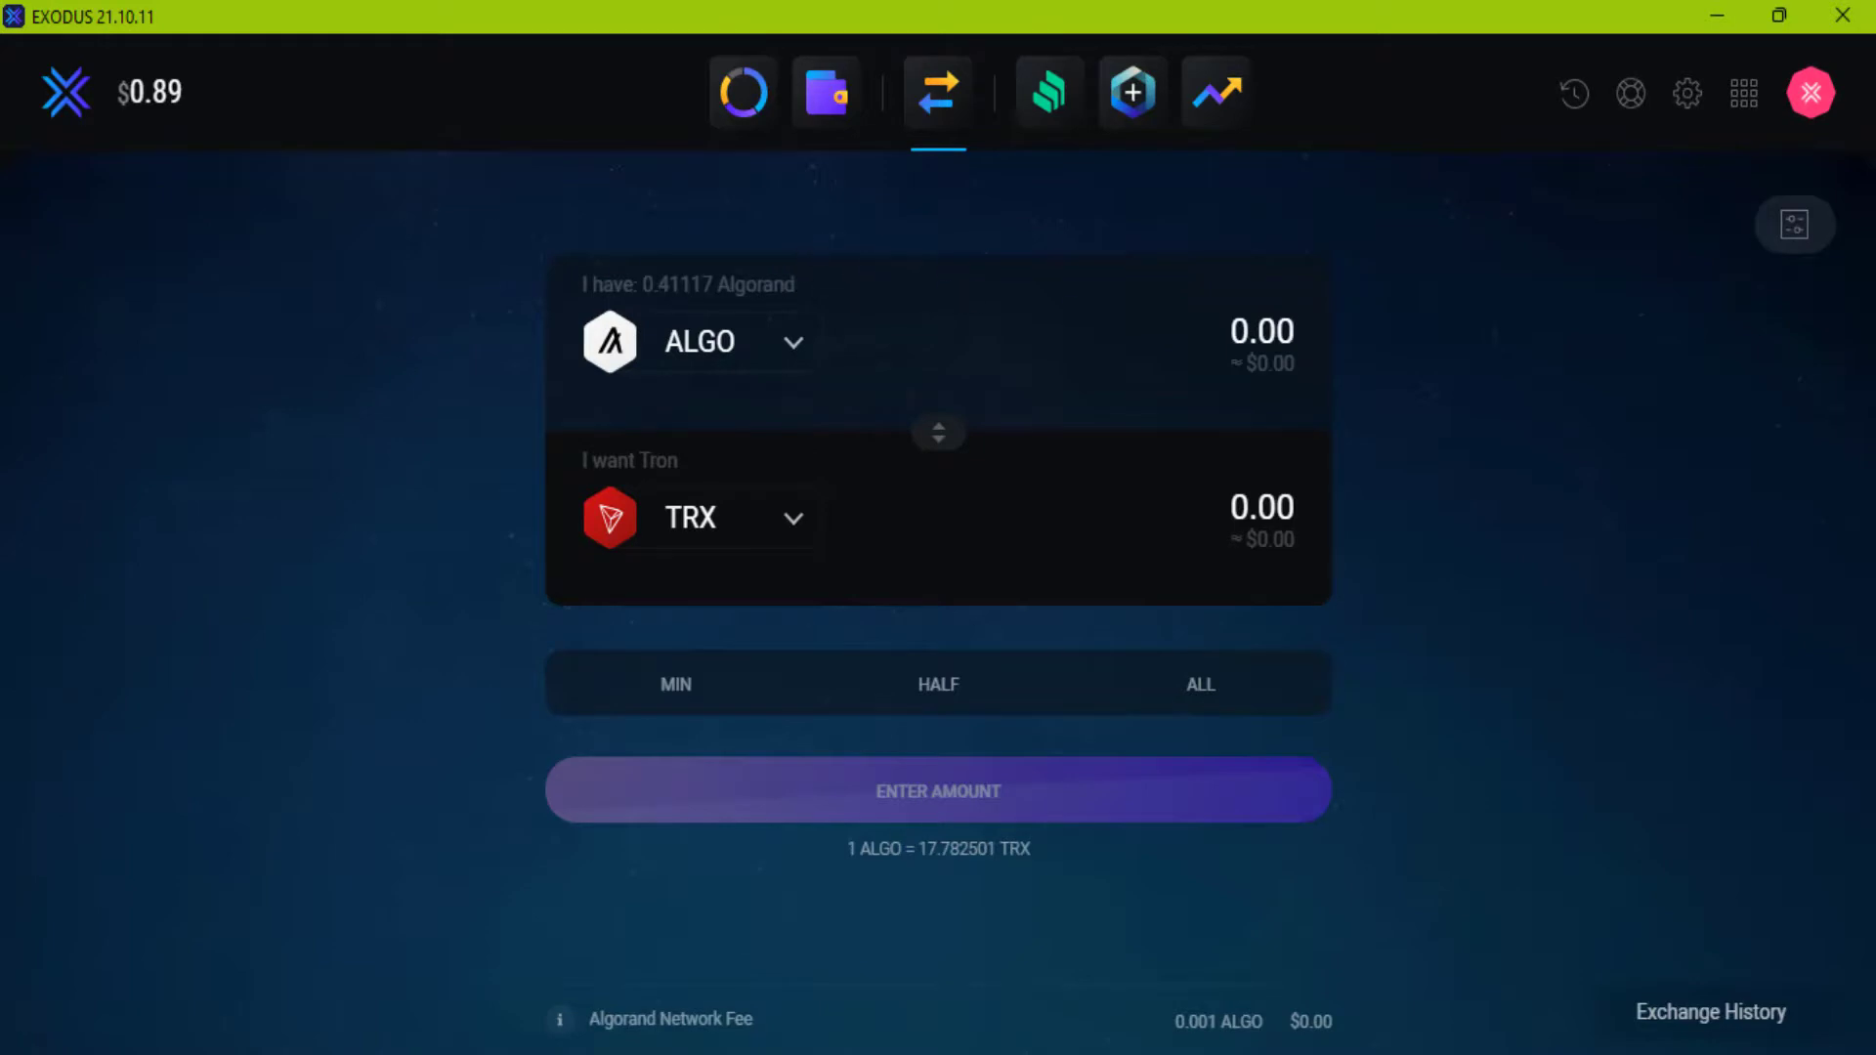
pyautogui.click(1824, 237)
pyautogui.click(1824, 237)
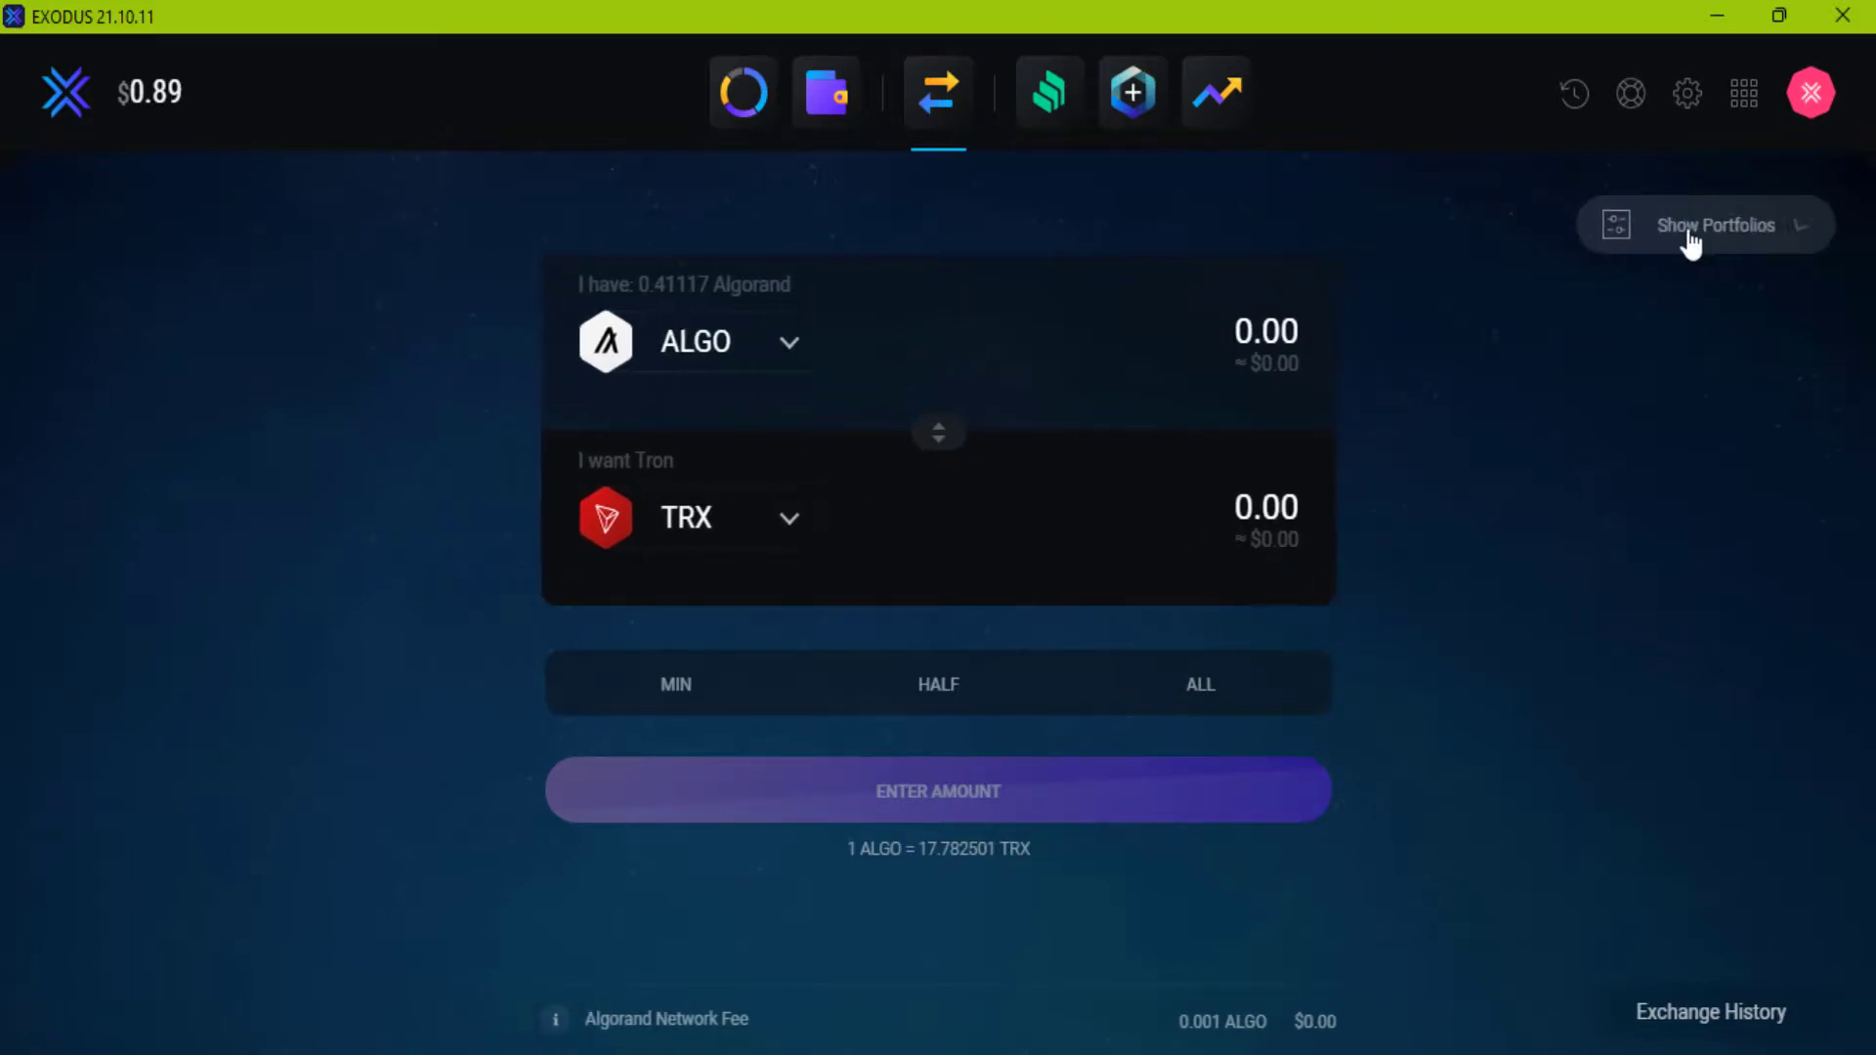
pyautogui.click(833, 129)
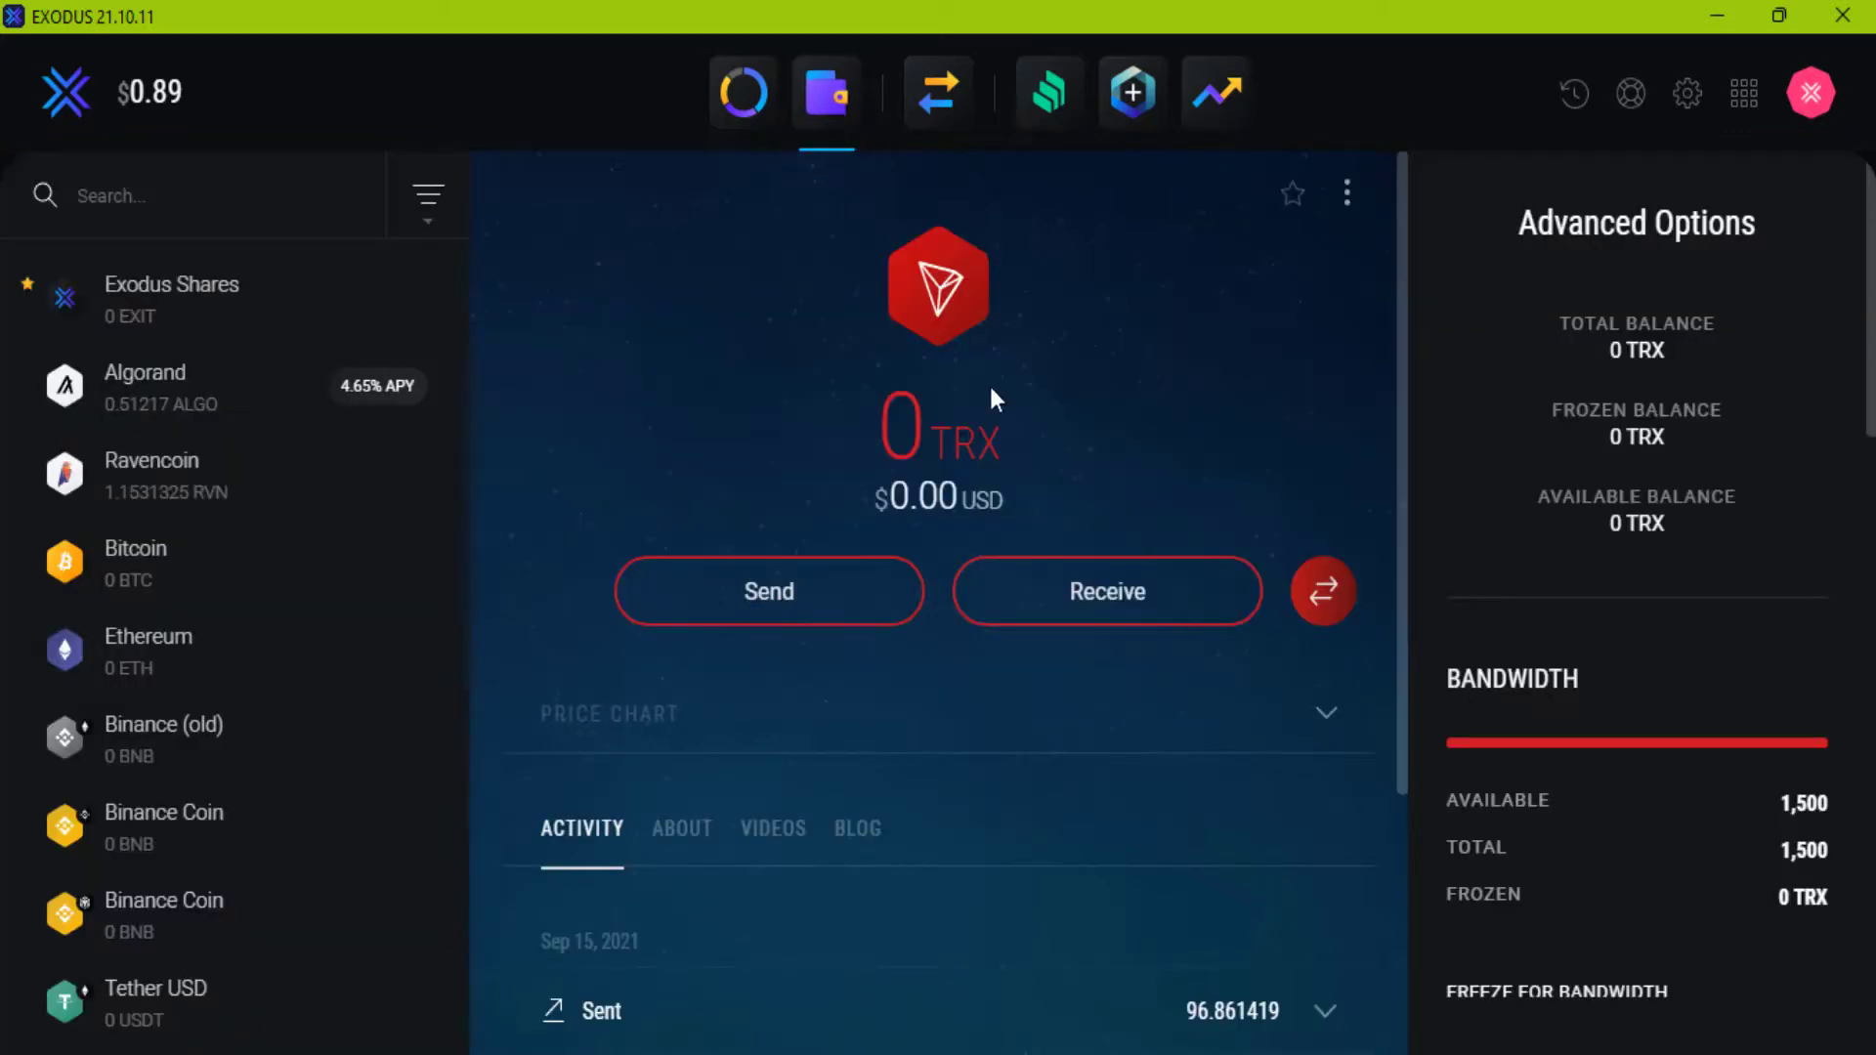
# Expand Tron's price chart and step its range from 1D up to 1Y
pyautogui.scroll(-3, 1063, 448)
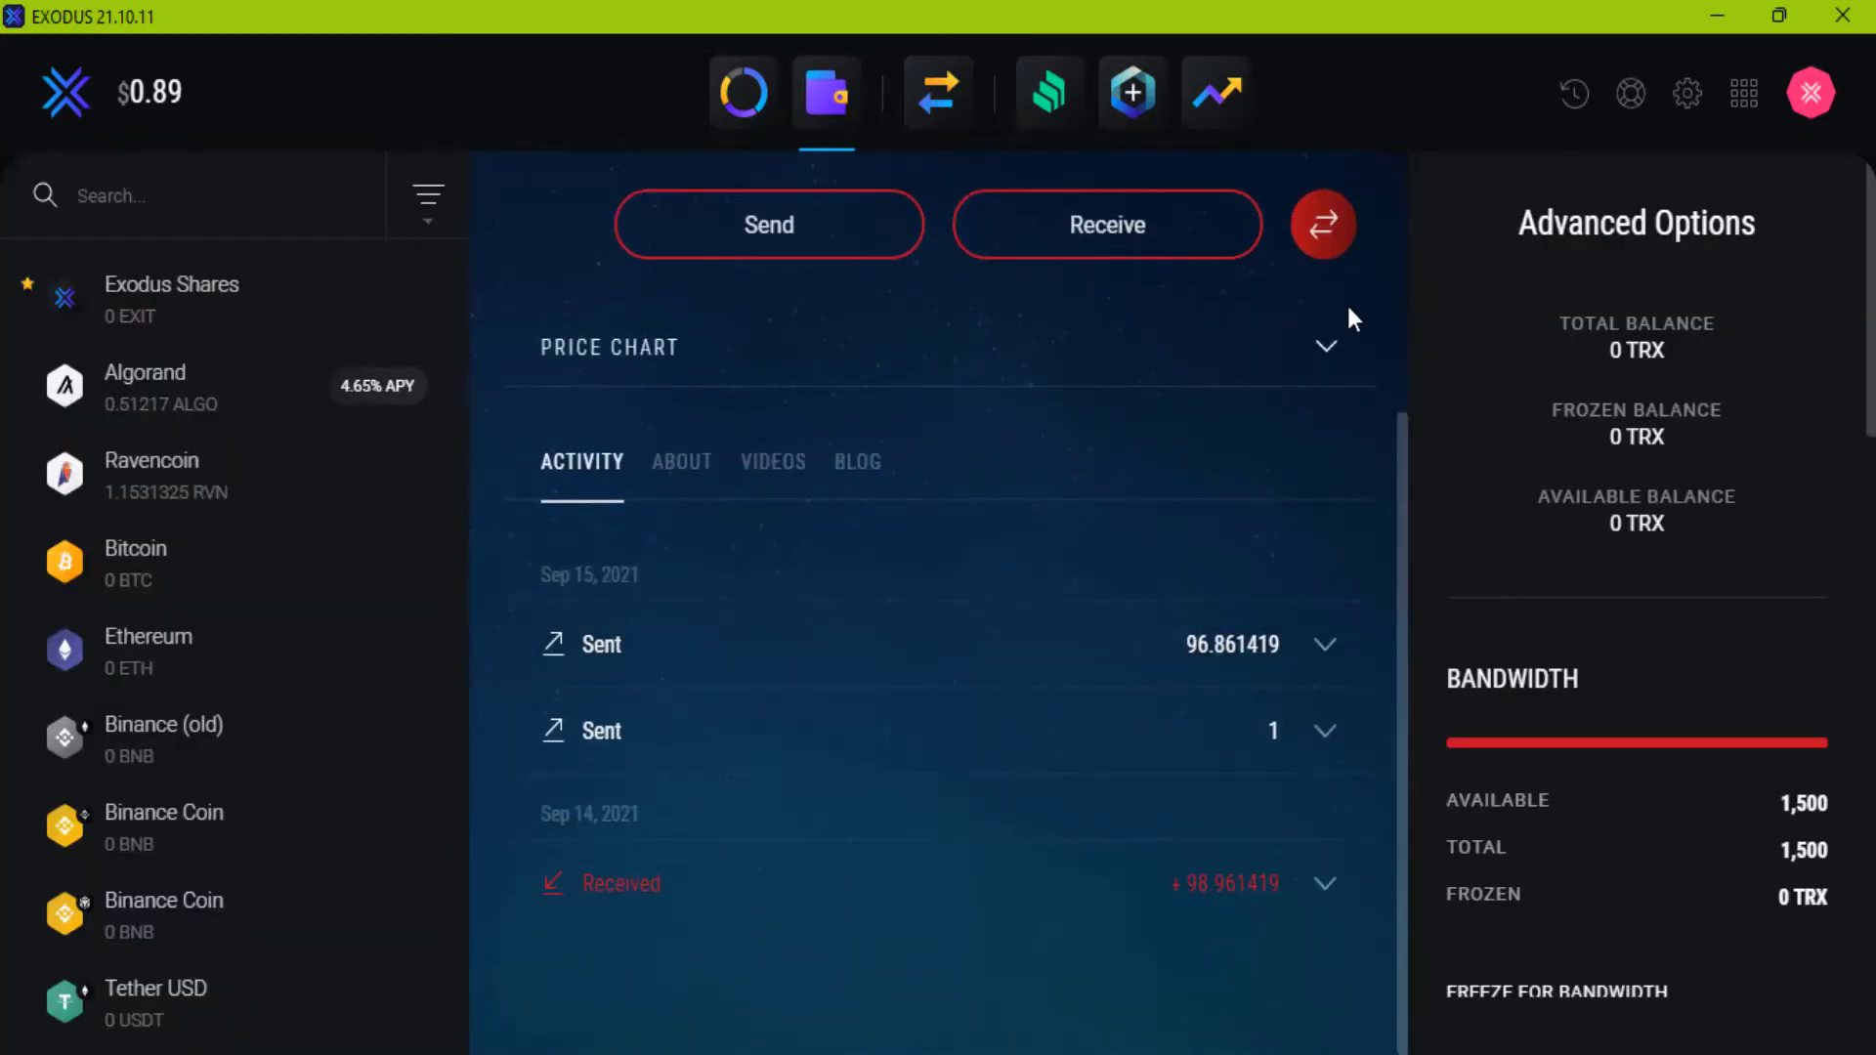
pyautogui.click(1321, 350)
pyautogui.moveTo(865, 725)
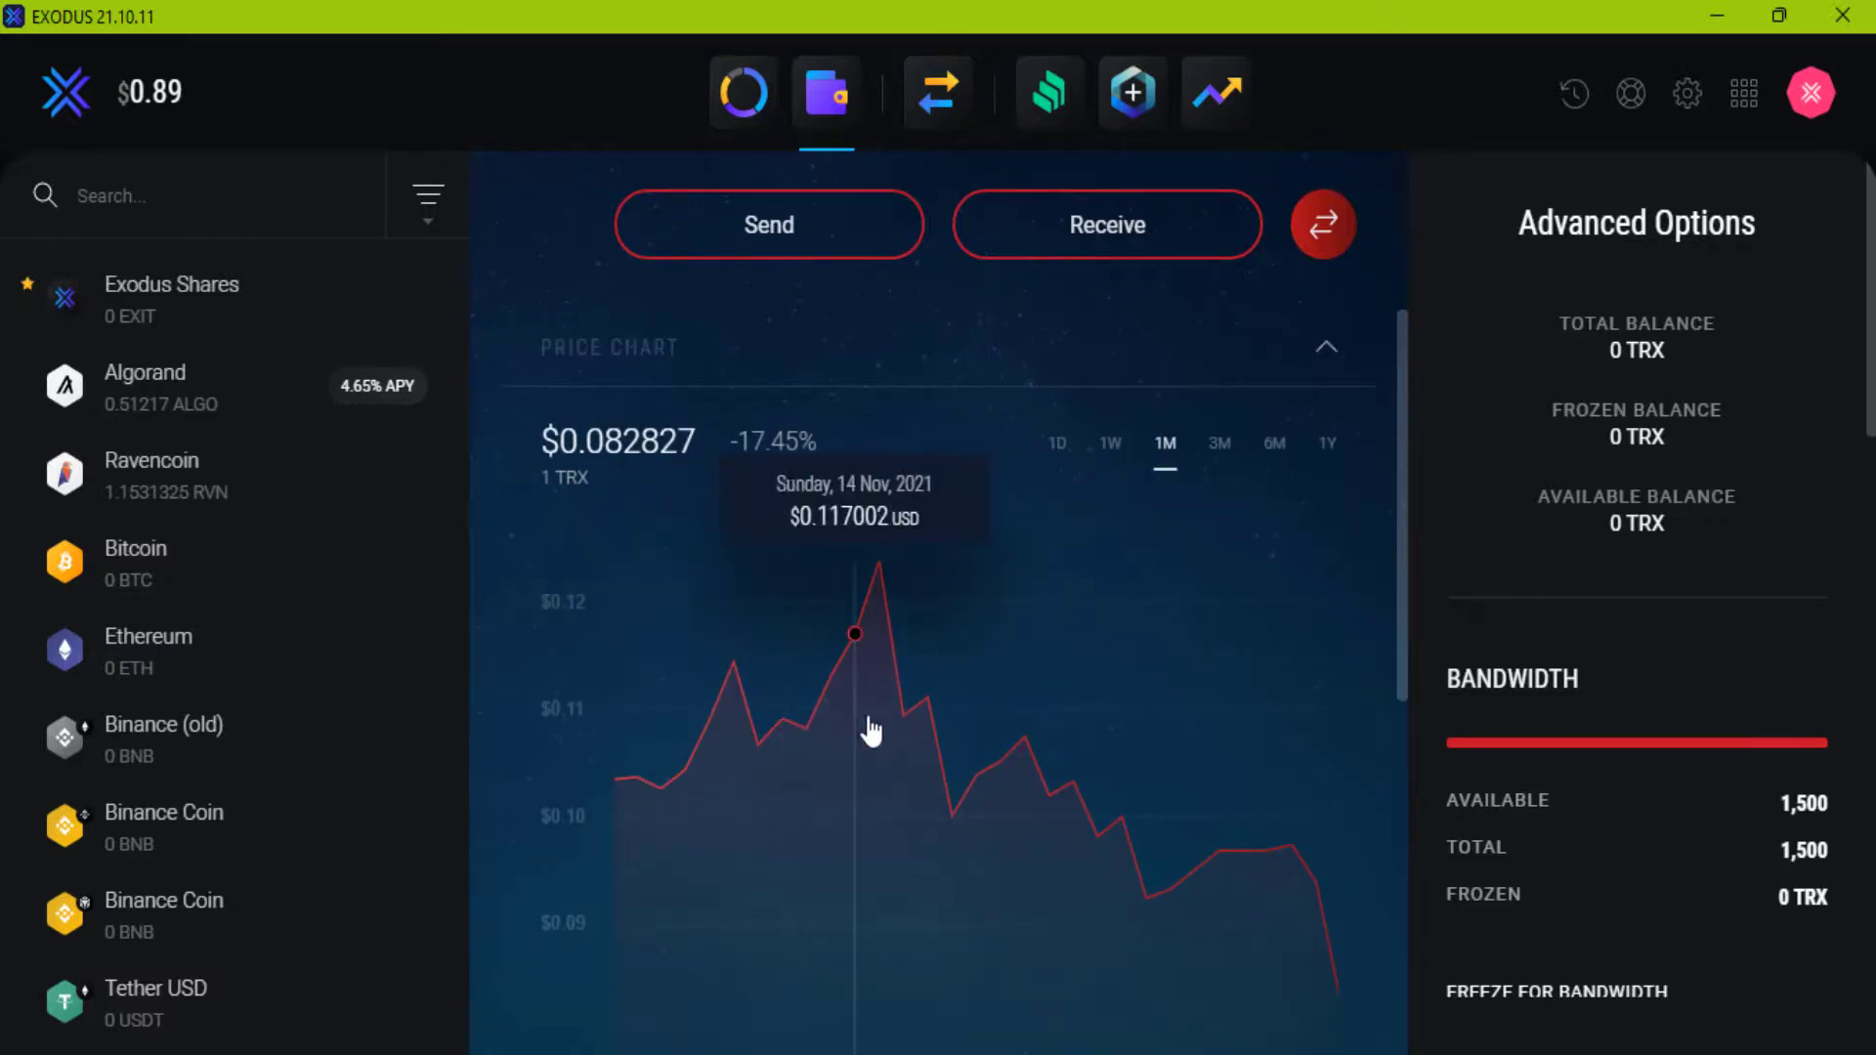
pyautogui.click(1063, 447)
pyautogui.click(1111, 445)
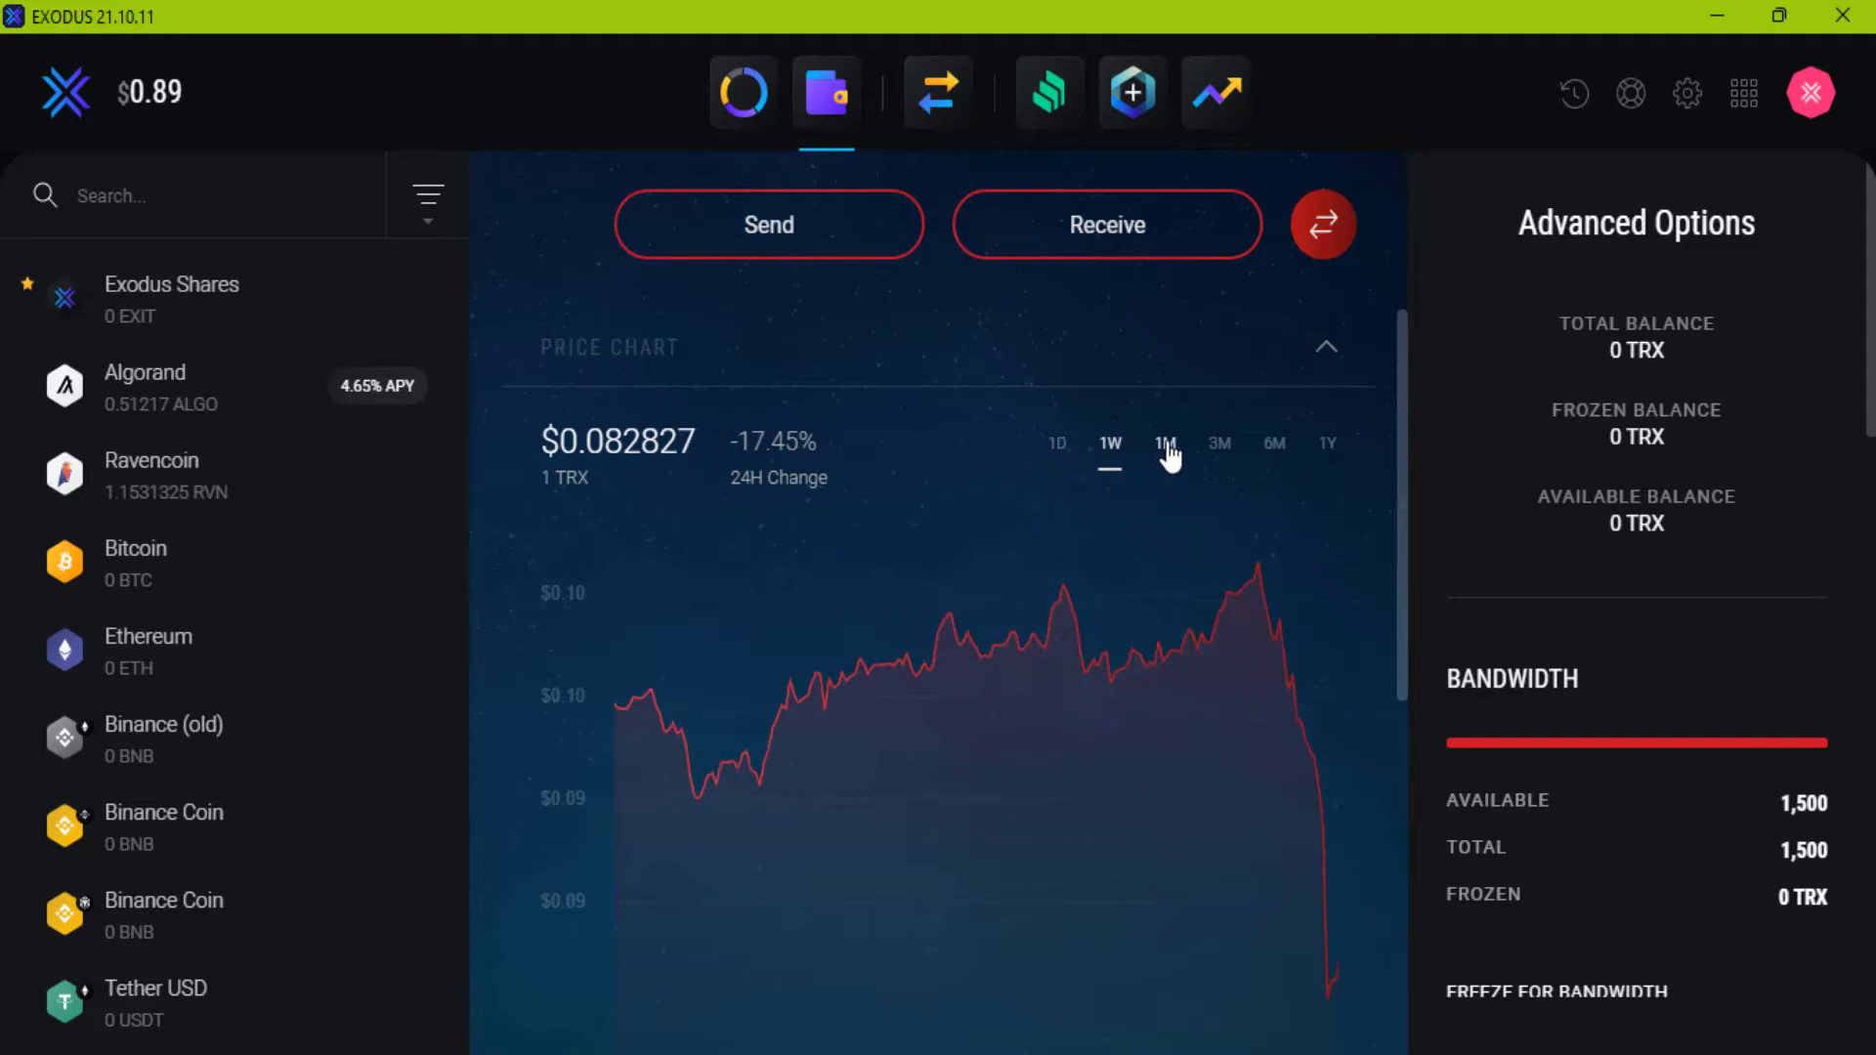
pyautogui.click(1166, 446)
pyautogui.click(1273, 448)
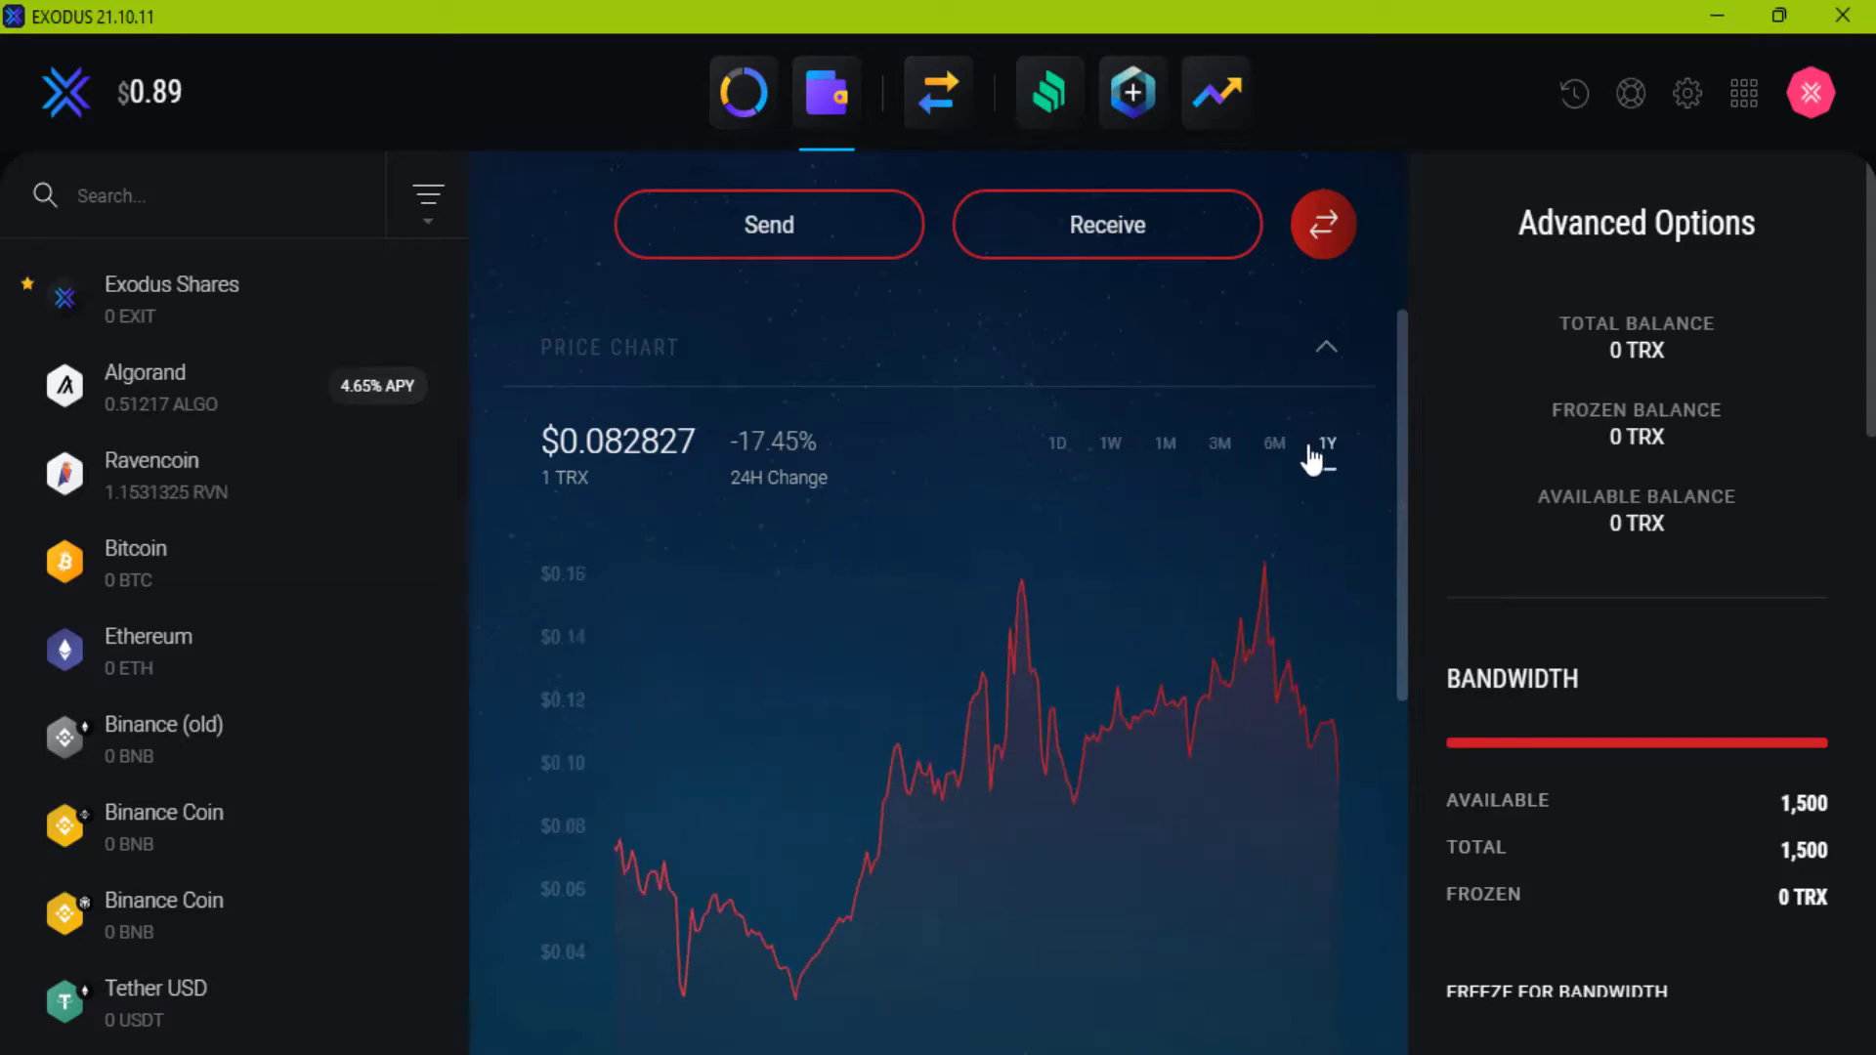
# Browse Tron's About, Videos and Blog sections, then scroll back to the top
pyautogui.scroll(-3, 1024, 613)
pyautogui.scroll(-5, 1025, 614)
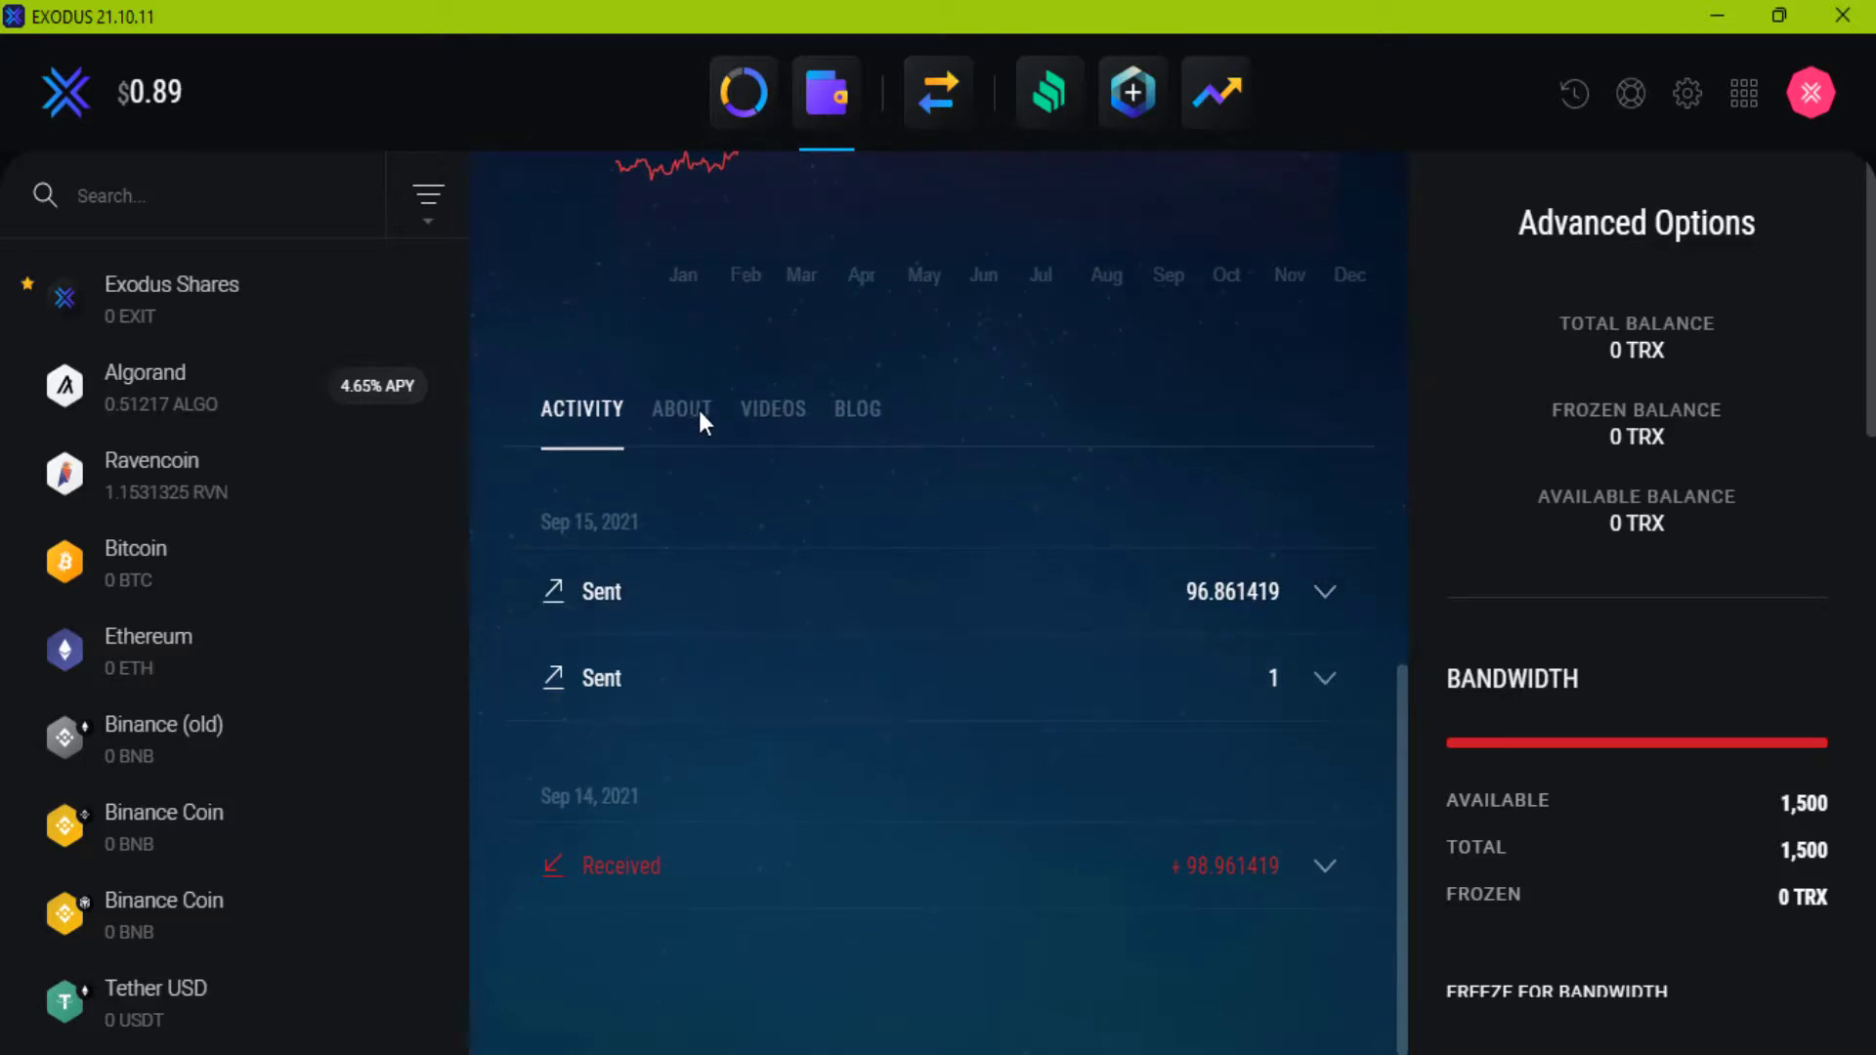
pyautogui.click(688, 408)
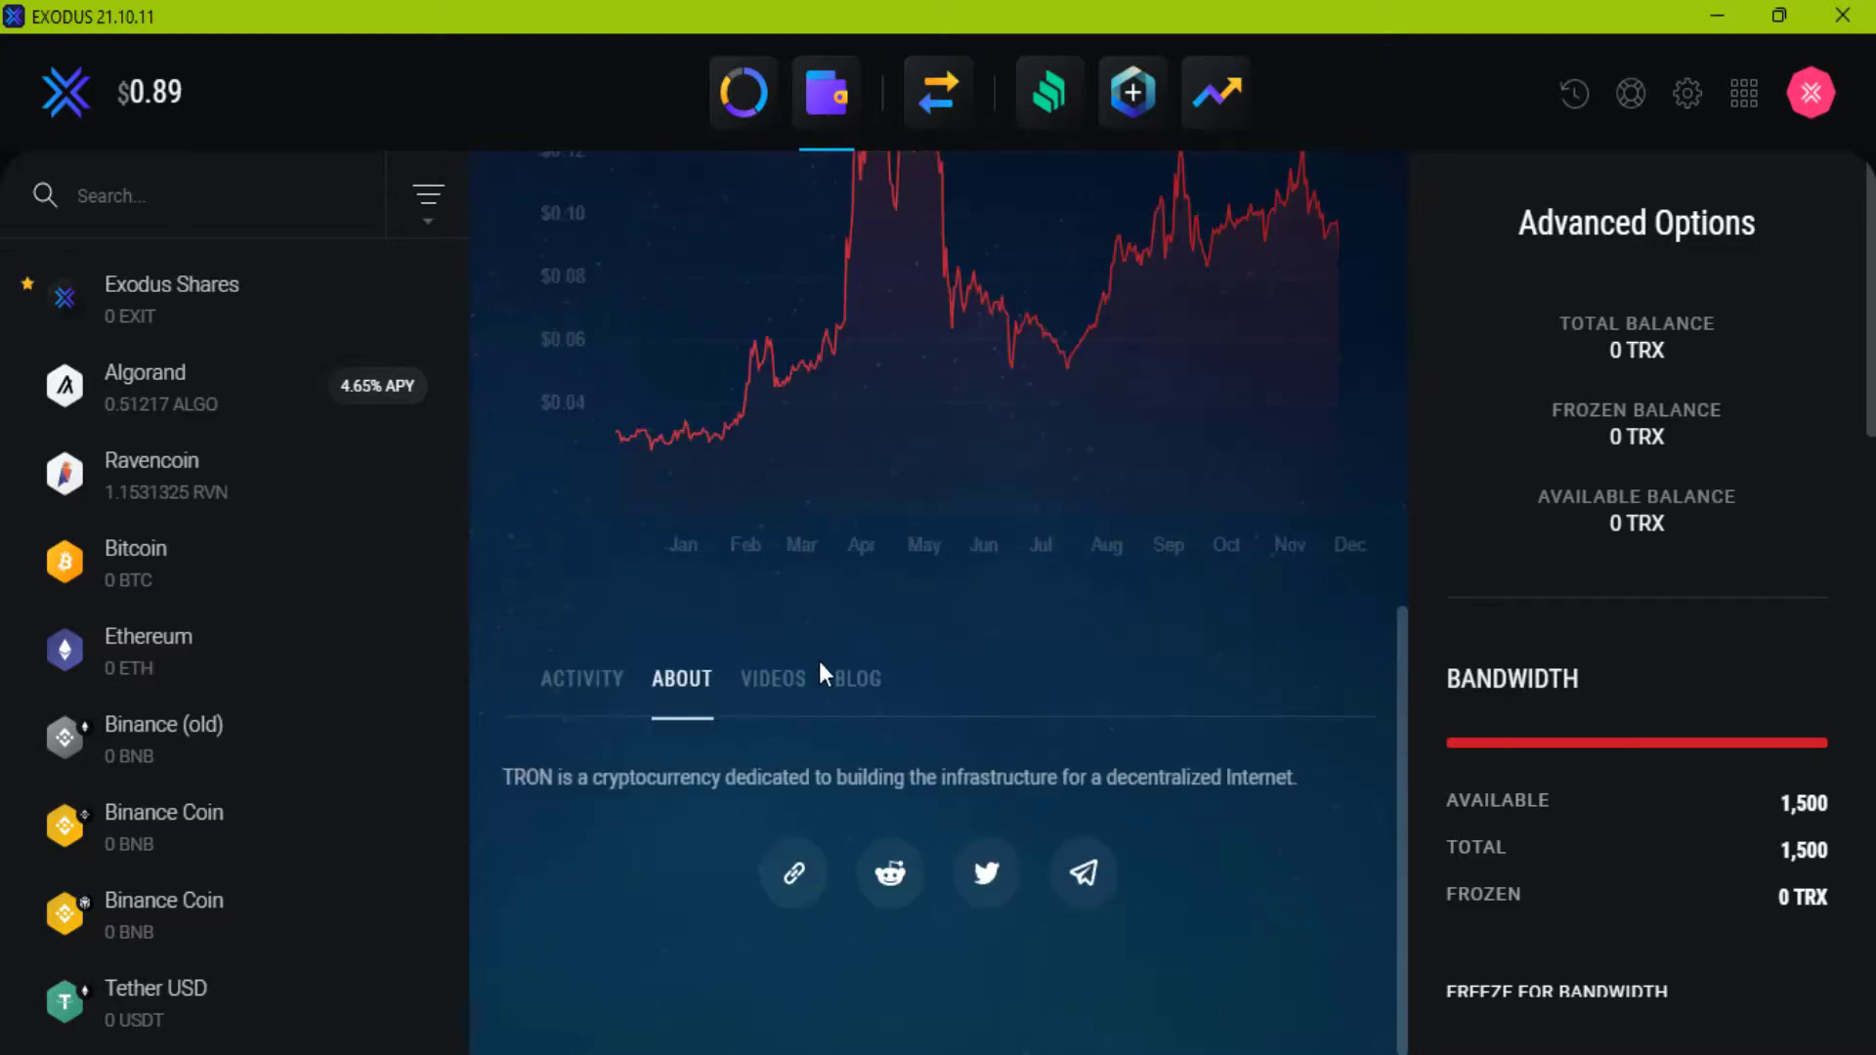
pyautogui.click(794, 684)
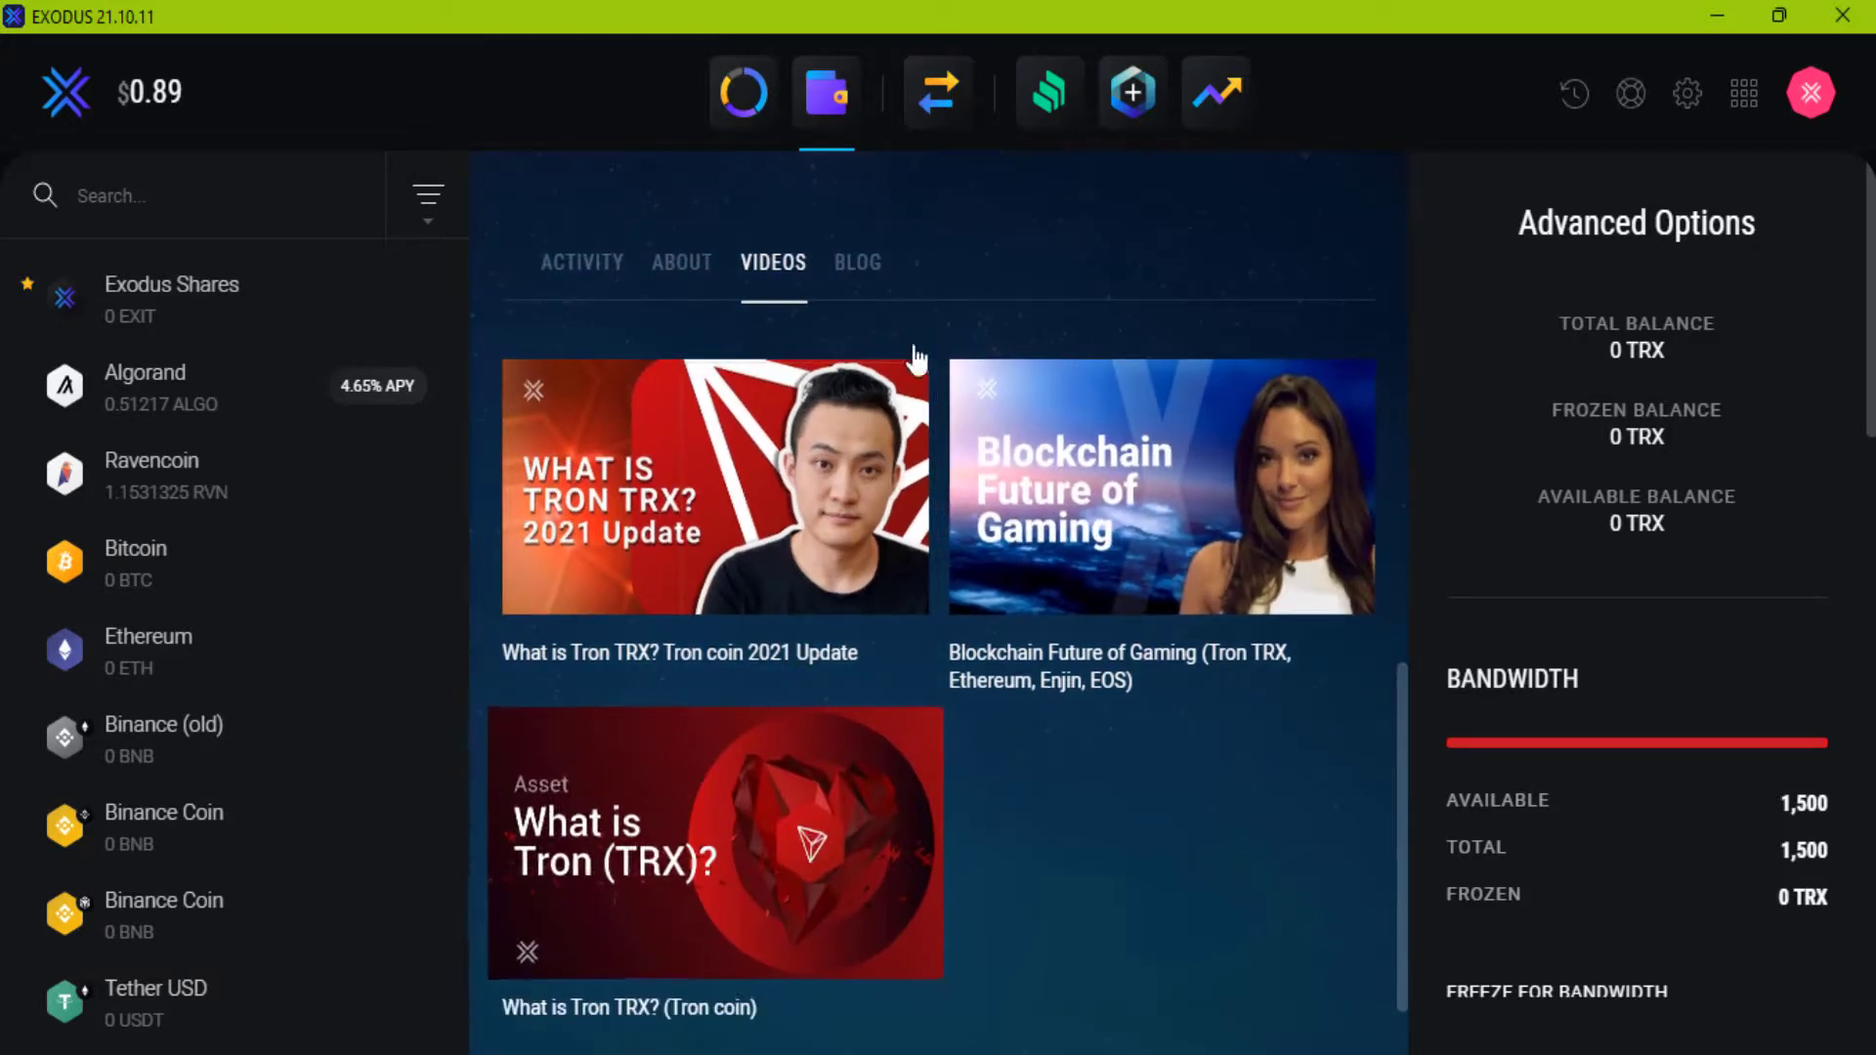
pyautogui.click(858, 263)
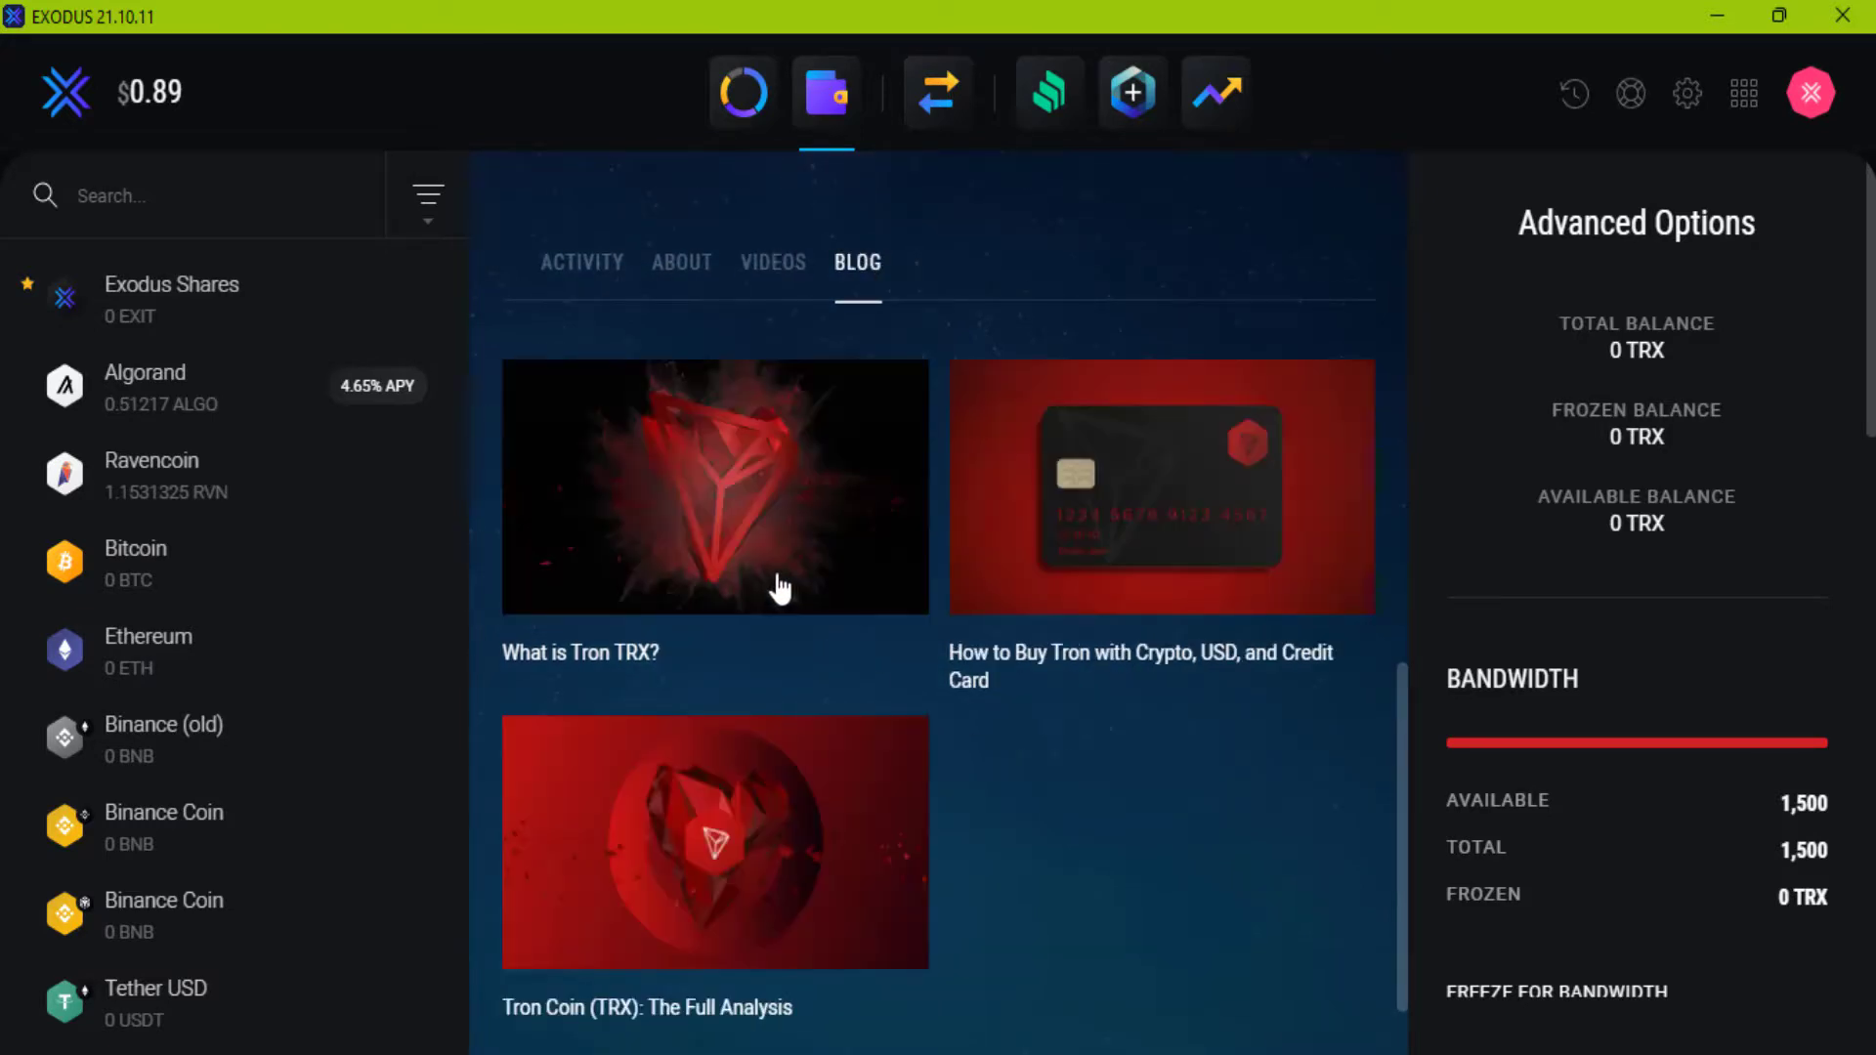
pyautogui.scroll(2, 977, 547)
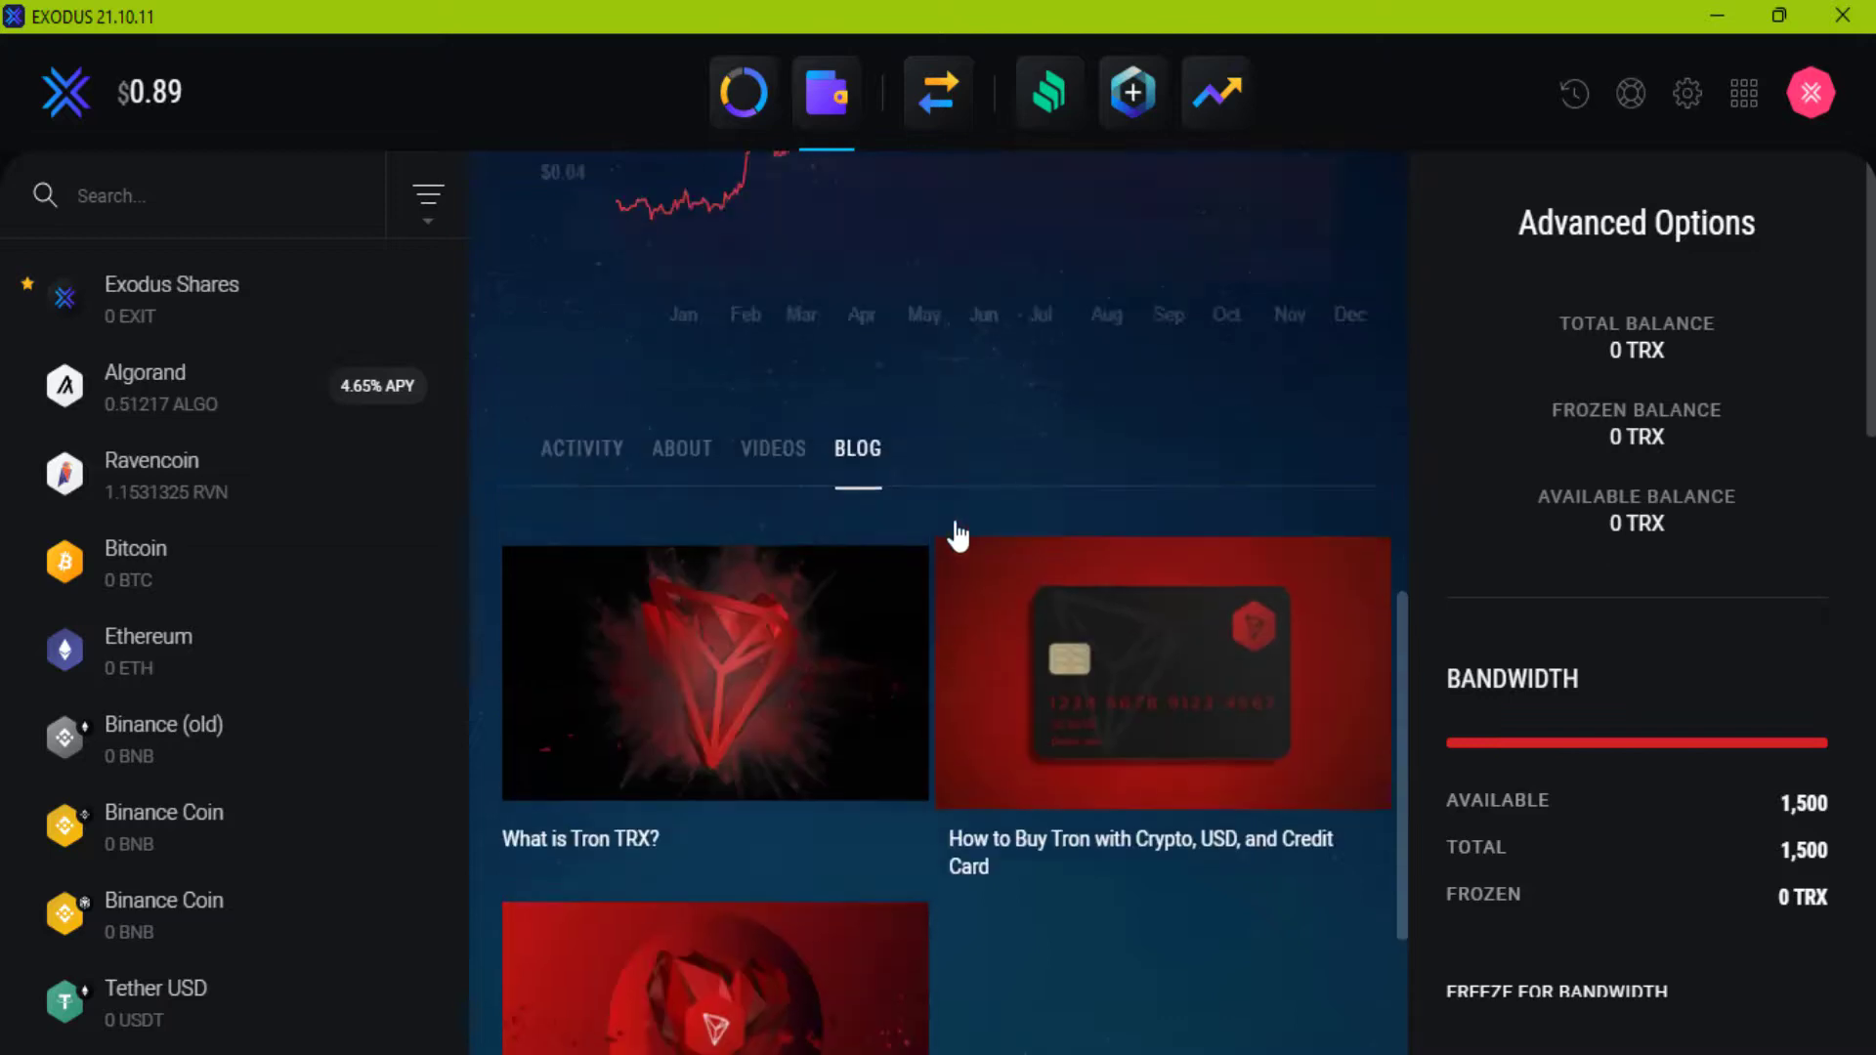
pyautogui.scroll(5, 955, 532)
pyautogui.scroll(5, 956, 508)
pyautogui.scroll(2, 958, 489)
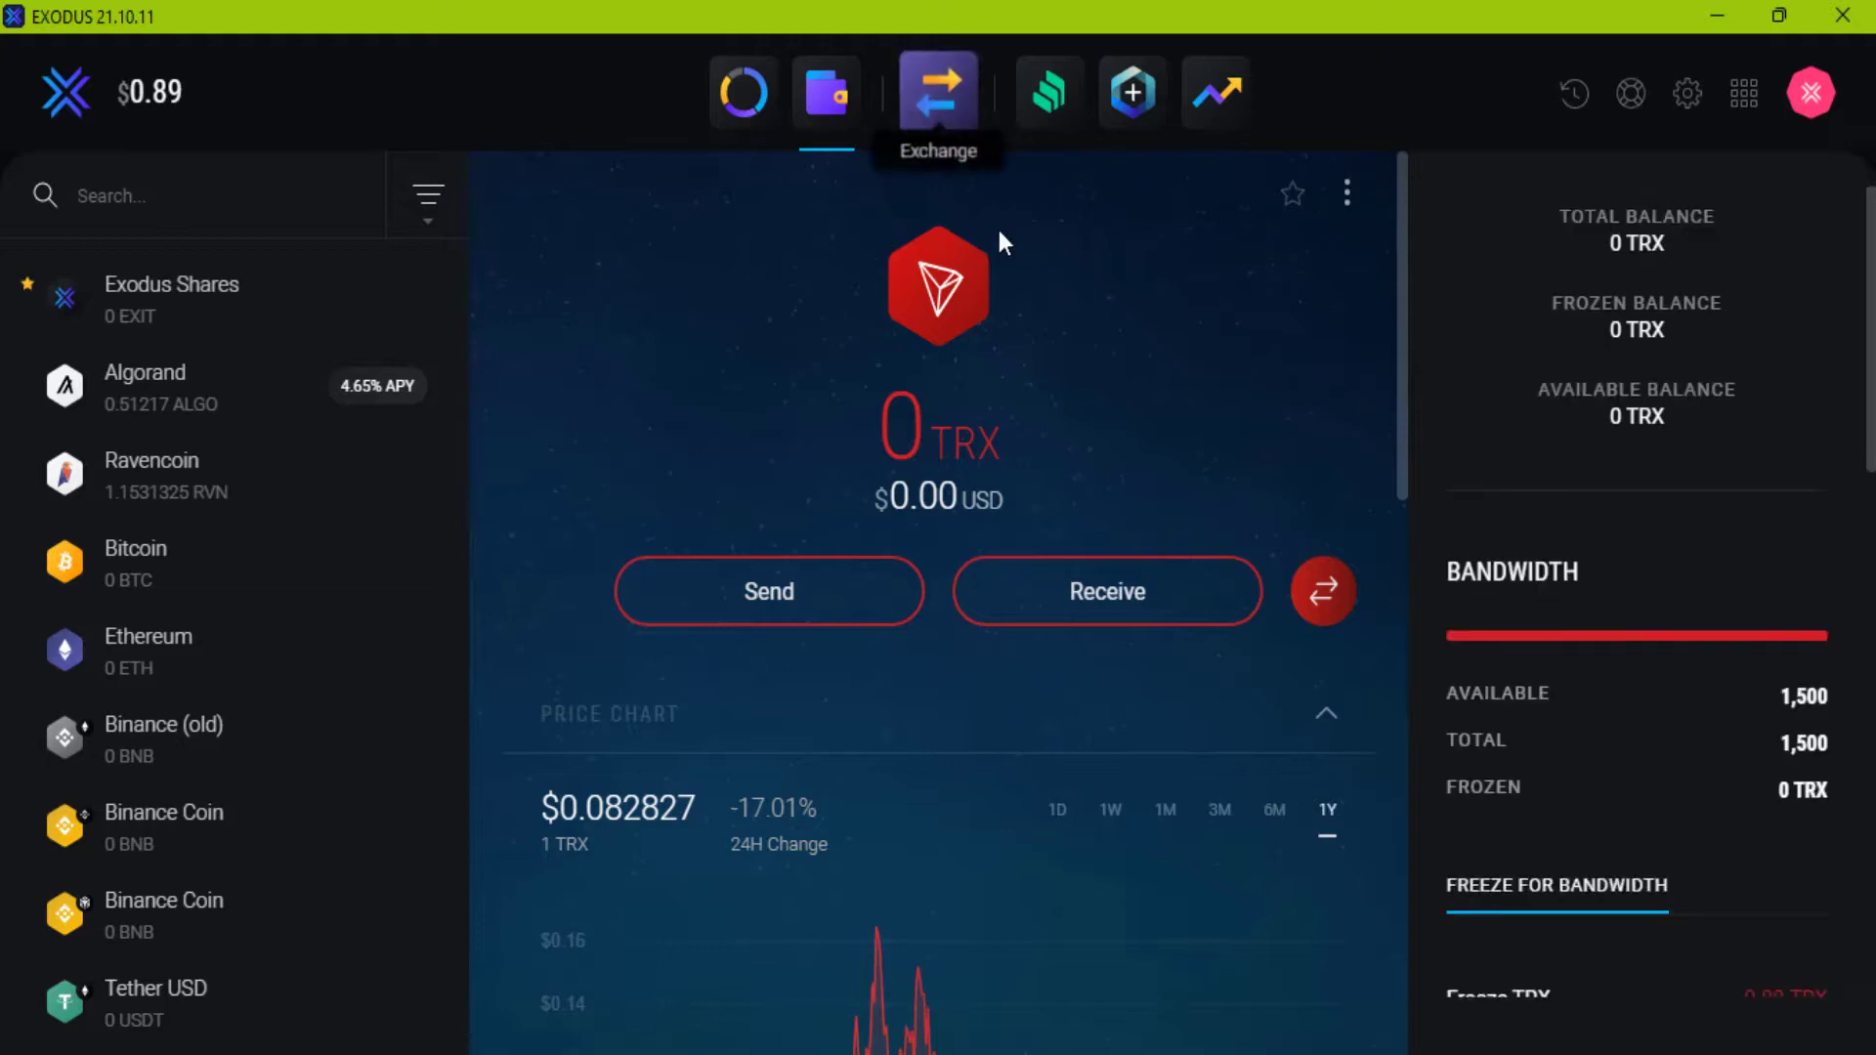
# Review Tron's bandwidth/energy freeze options and the 17.80 TRX-per-ALGO exchange quote, then return to Tron
pyautogui.scroll(-3, 1620, 584)
pyautogui.scroll(-2, 1653, 608)
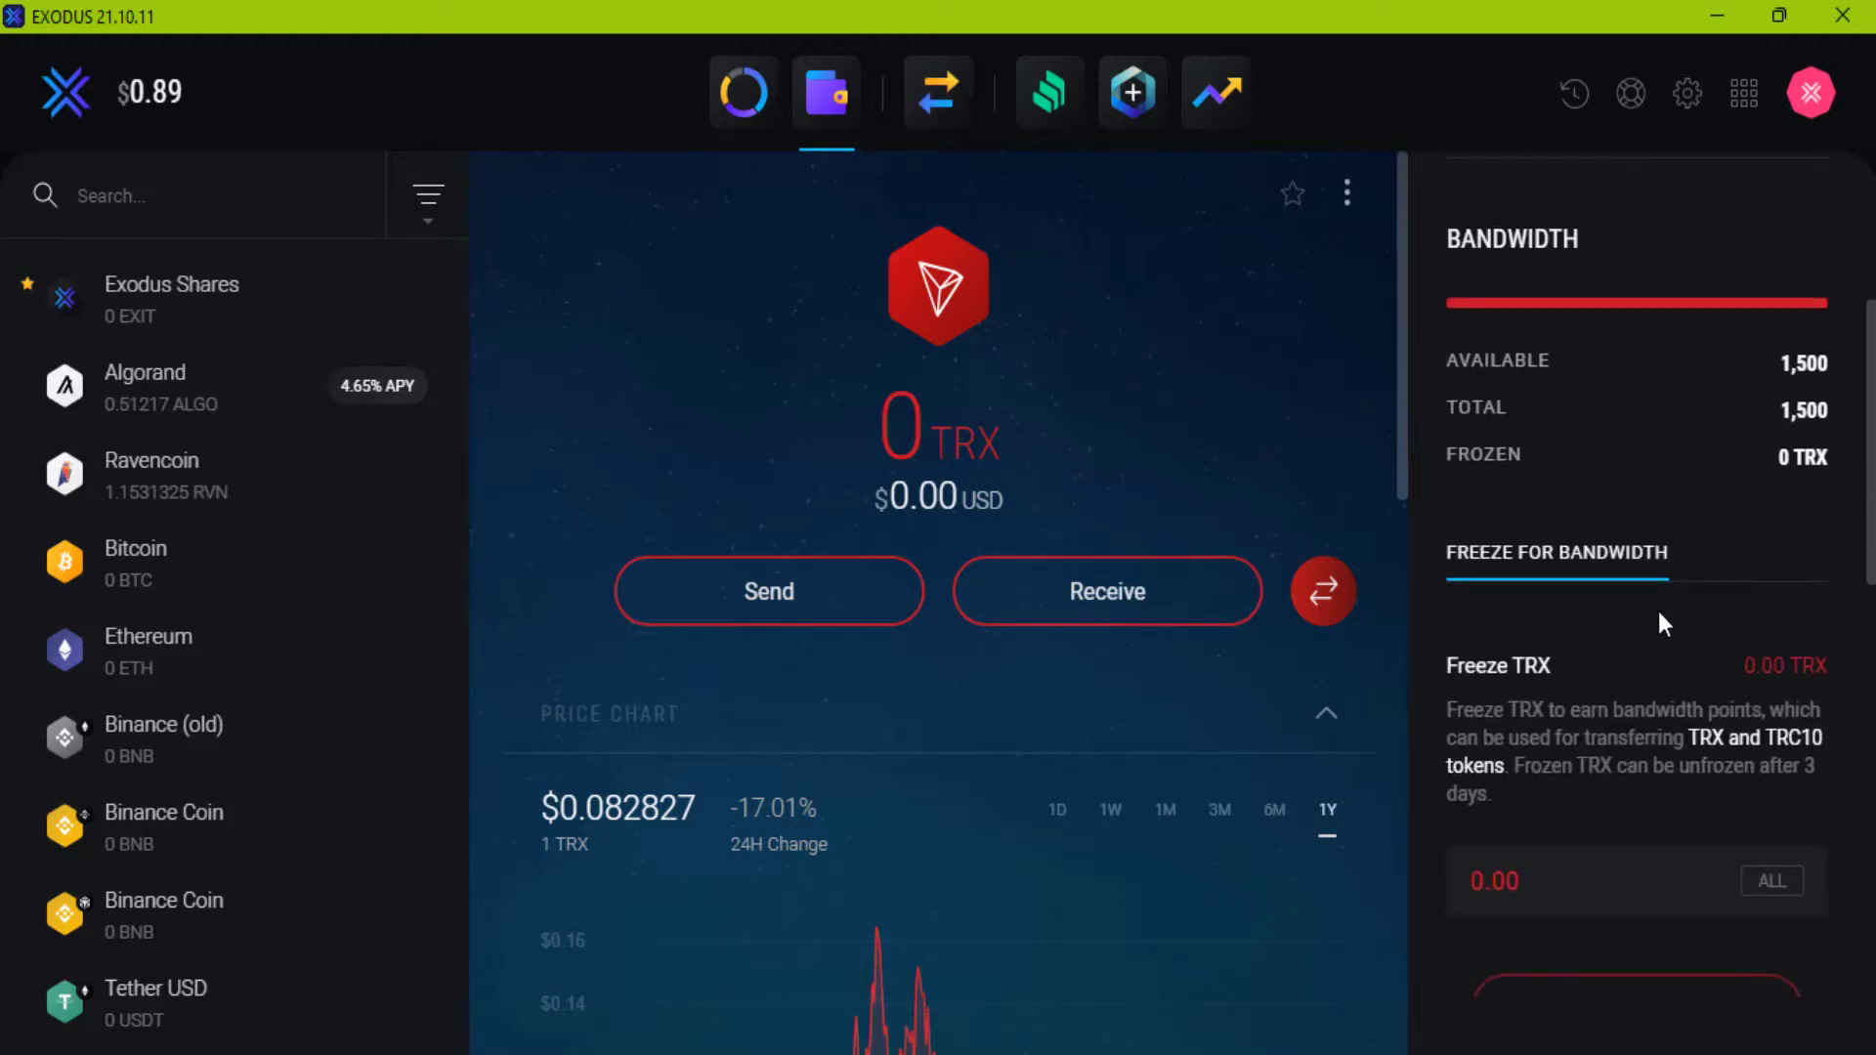
pyautogui.scroll(-1, 1673, 709)
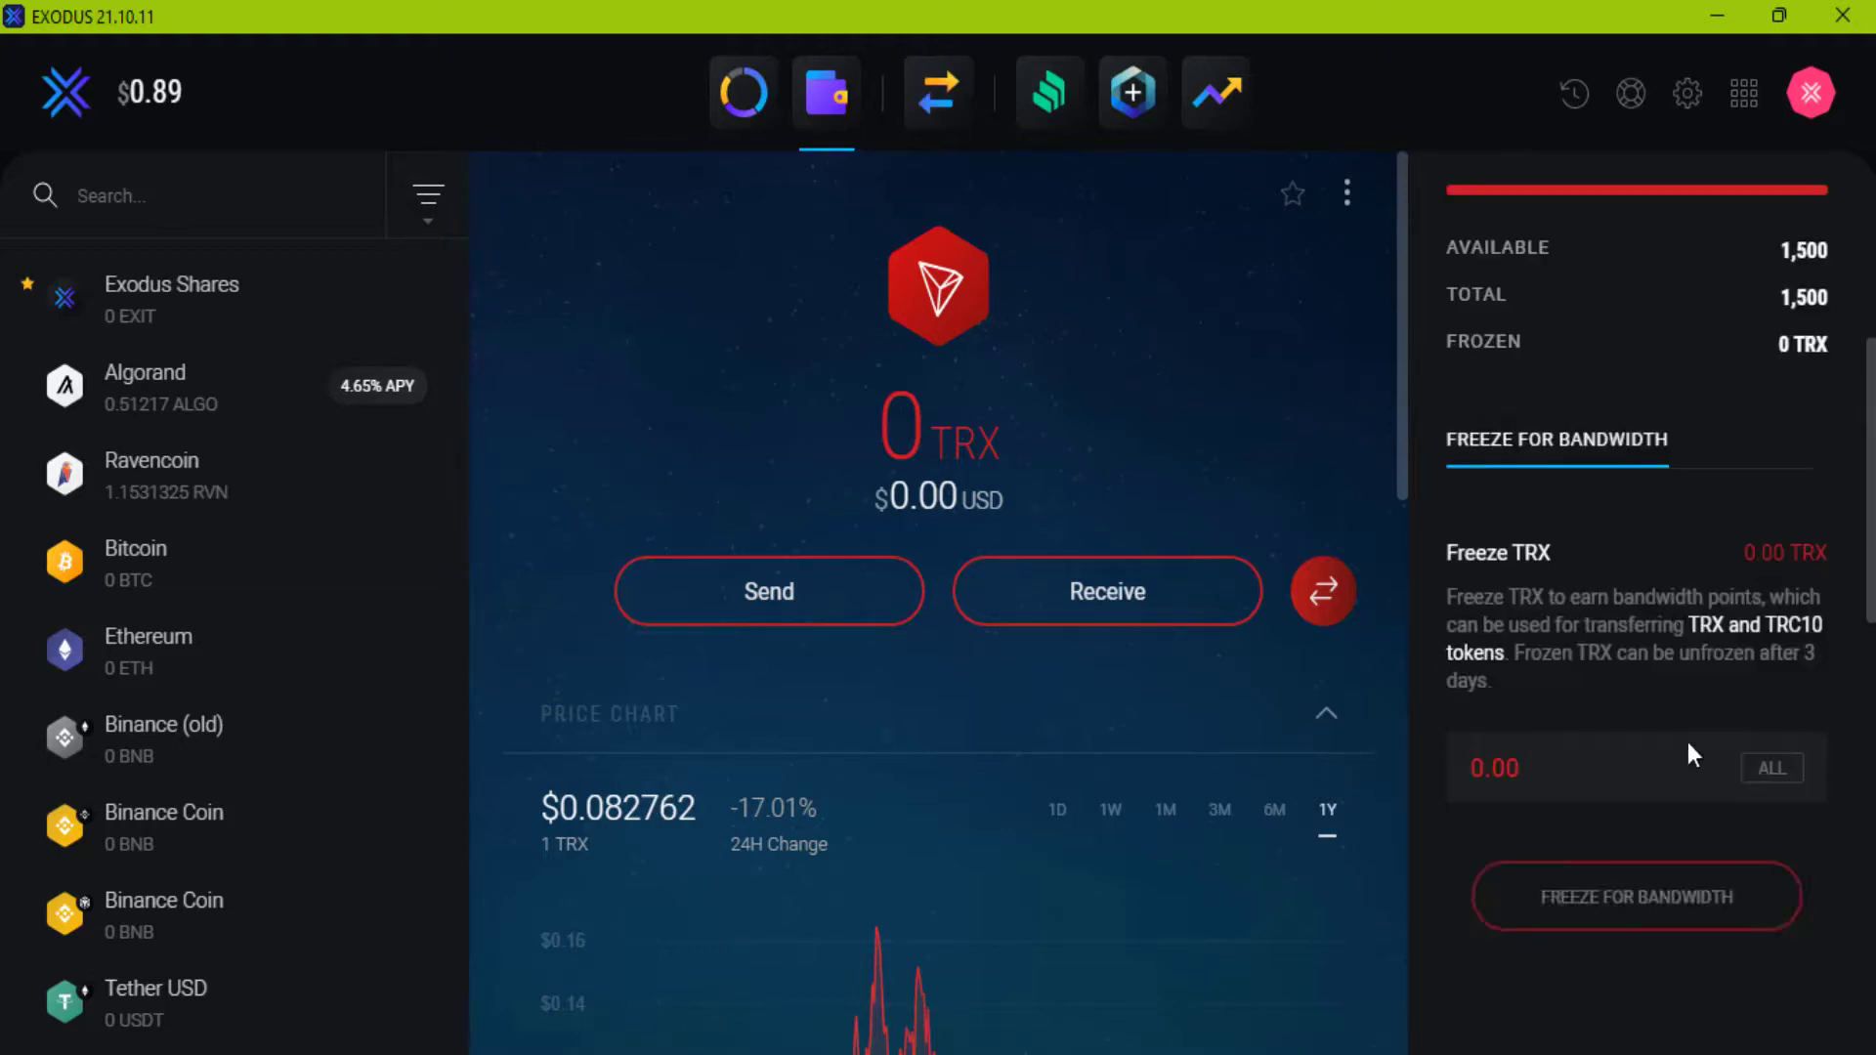
pyautogui.scroll(-5, 1686, 741)
pyautogui.scroll(-1, 1692, 727)
pyautogui.scroll(-3, 1697, 750)
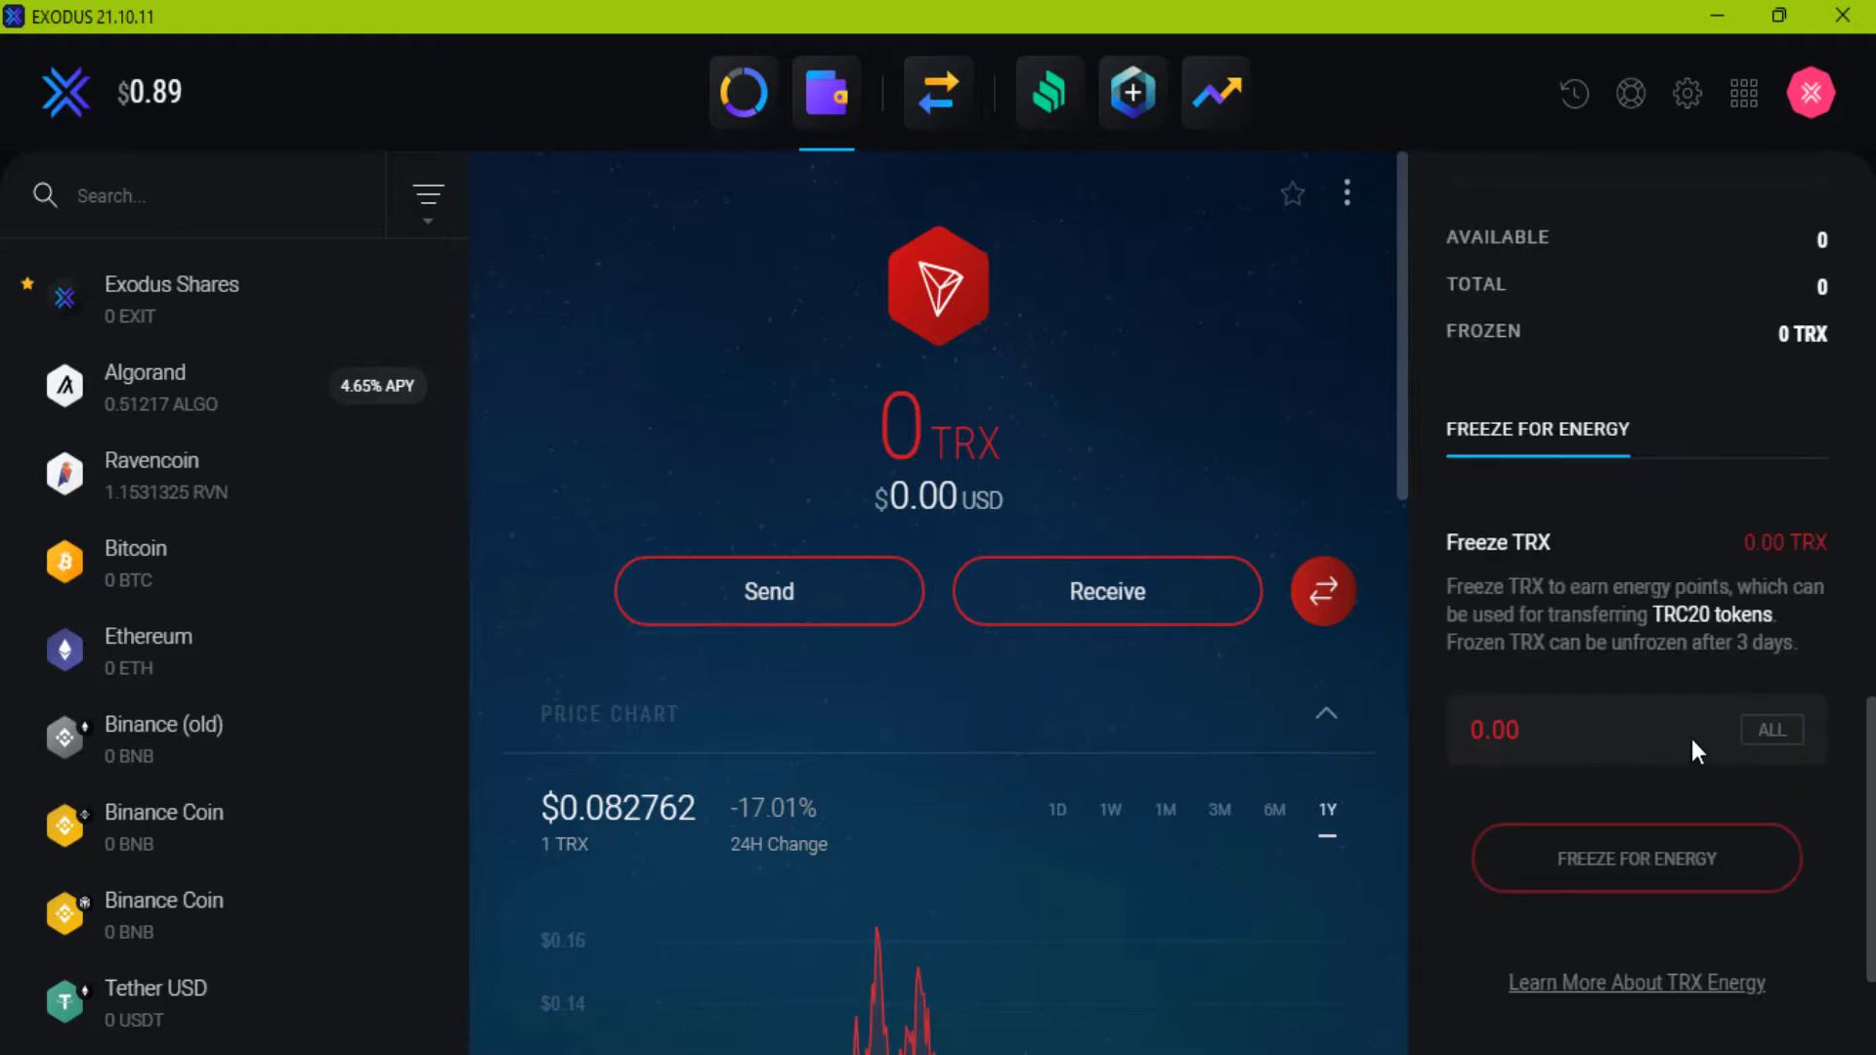
pyautogui.click(938, 98)
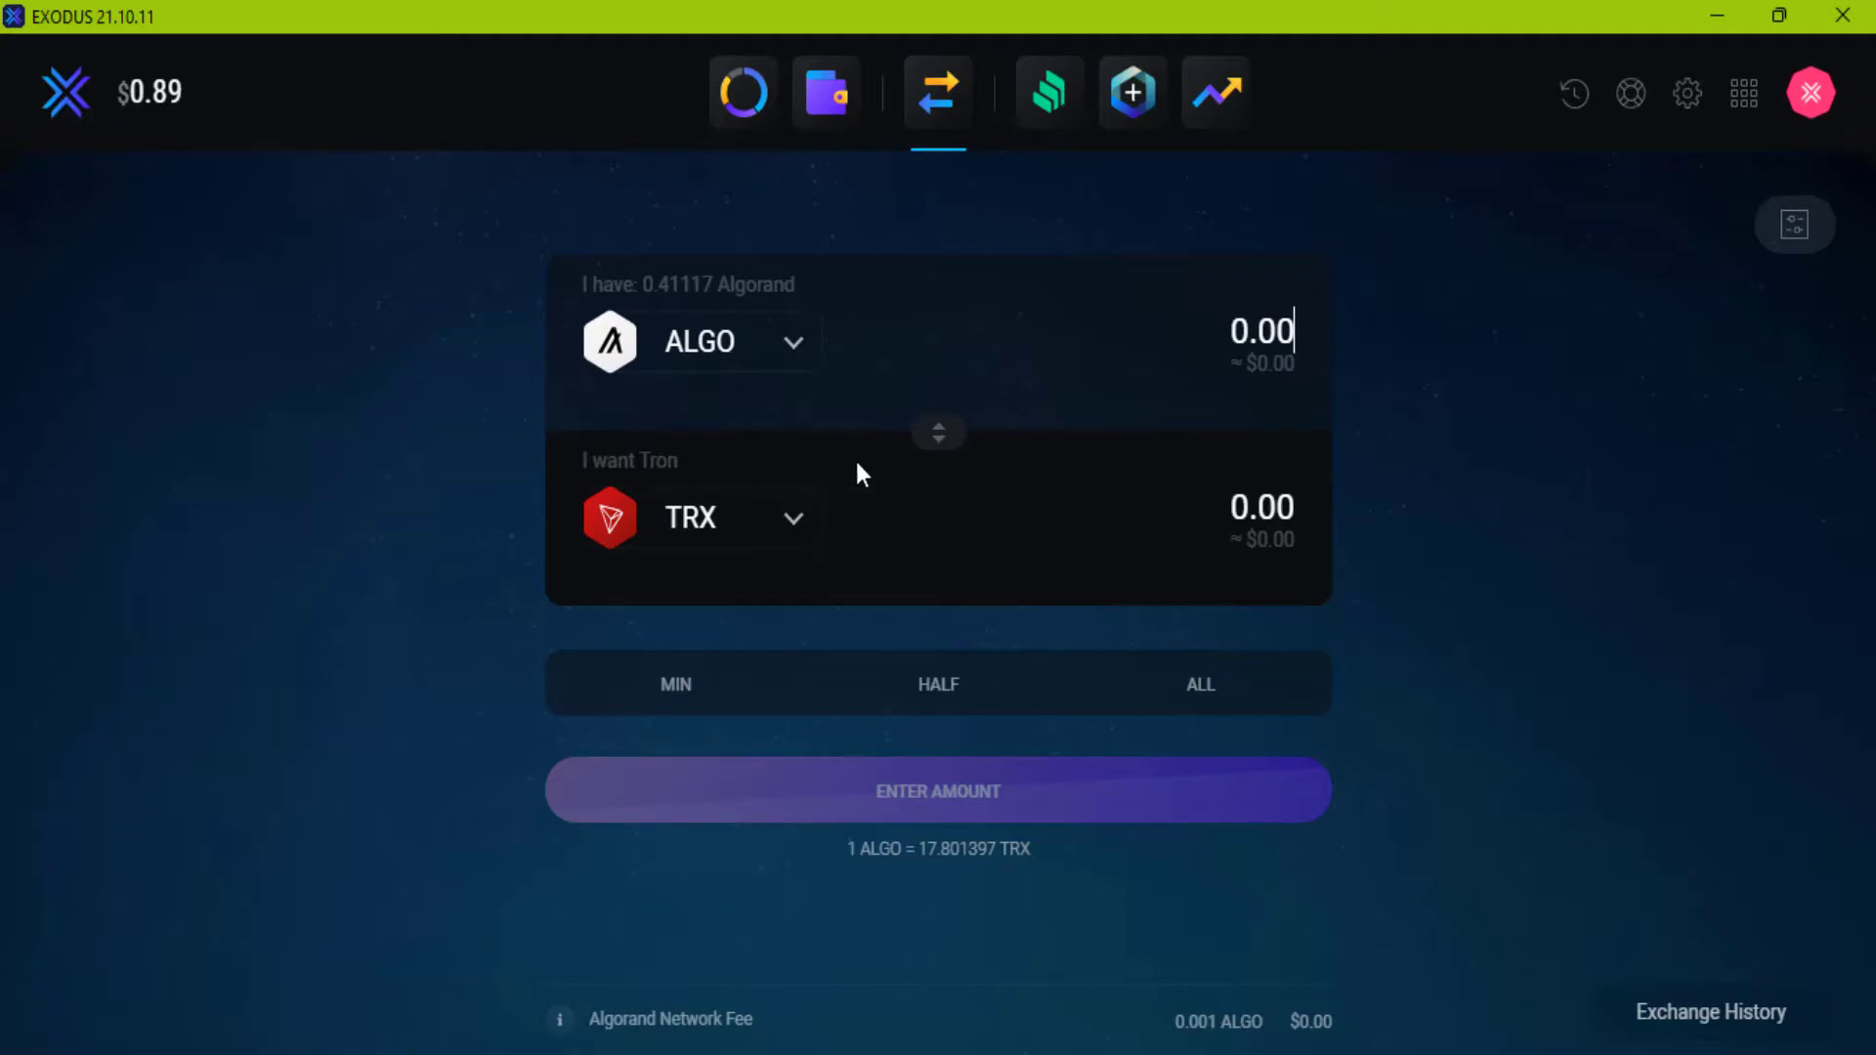
pyautogui.click(829, 98)
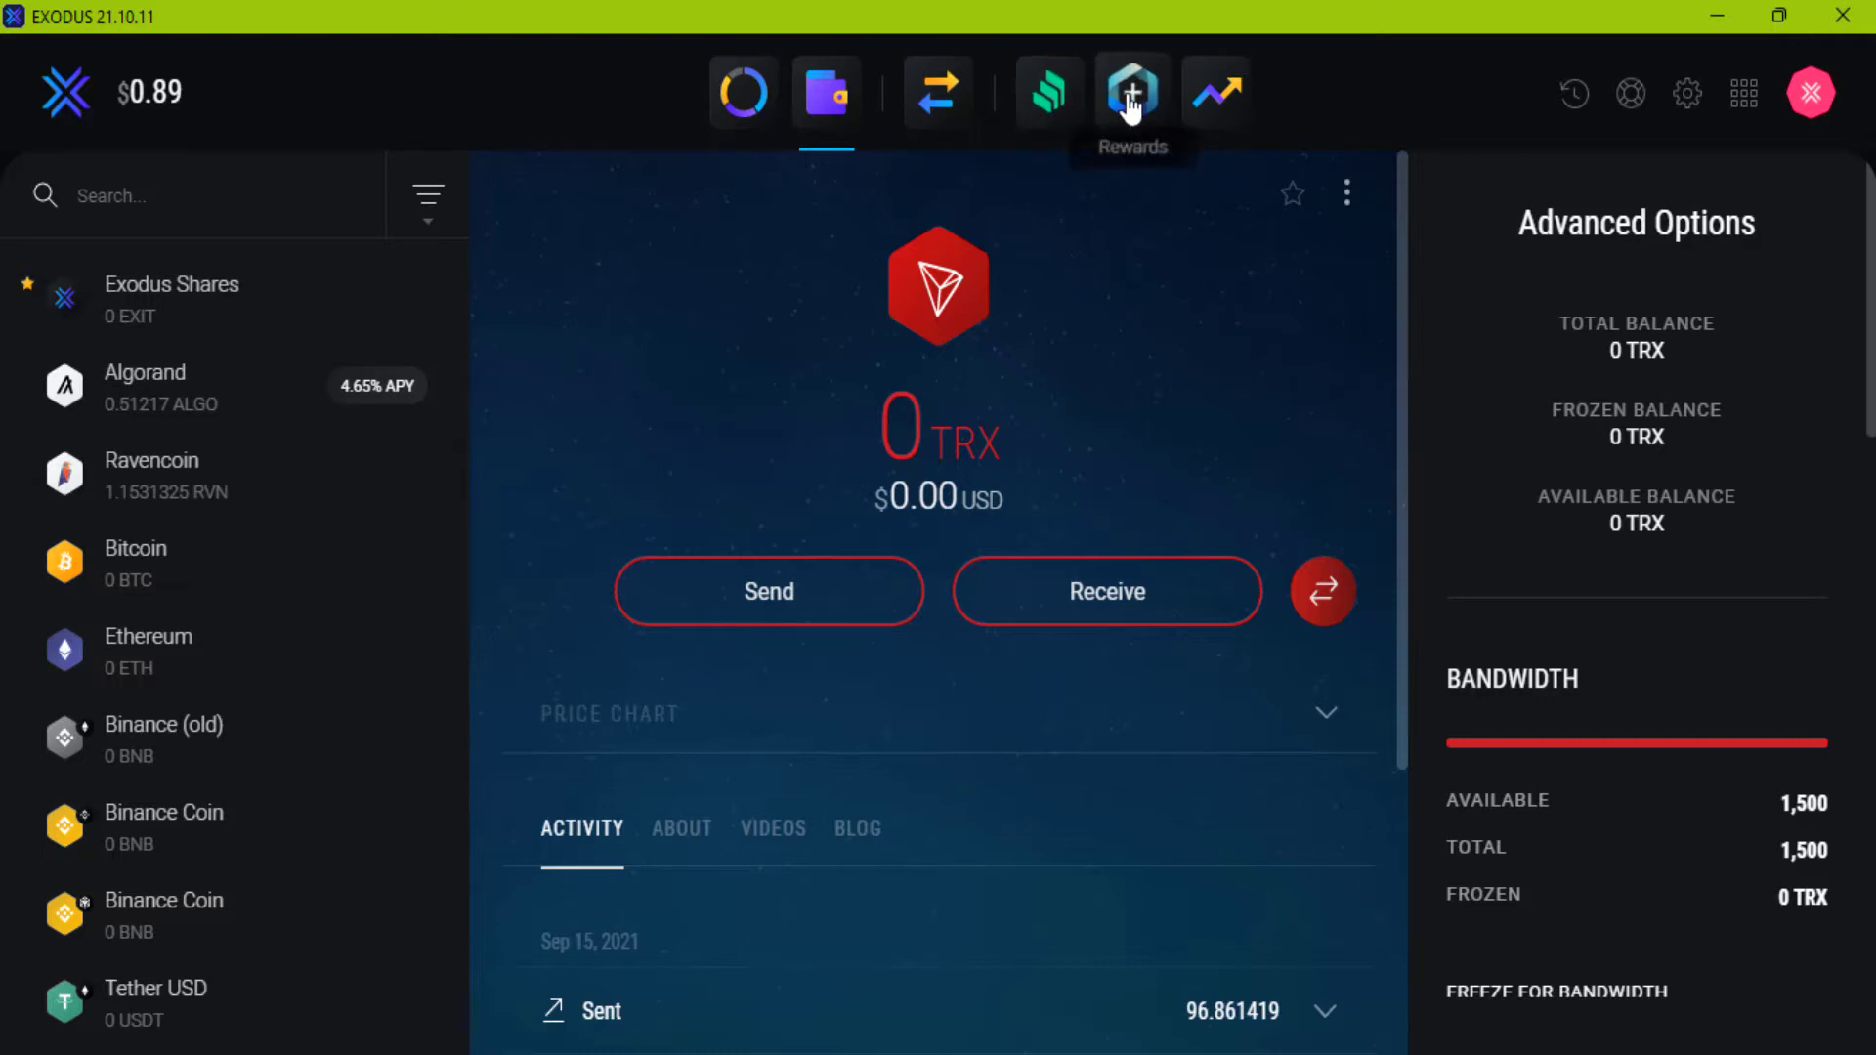
# View Compound Finance's 3.11% variable Dai APY, then return to the Tron wallet
pyautogui.click(1051, 97)
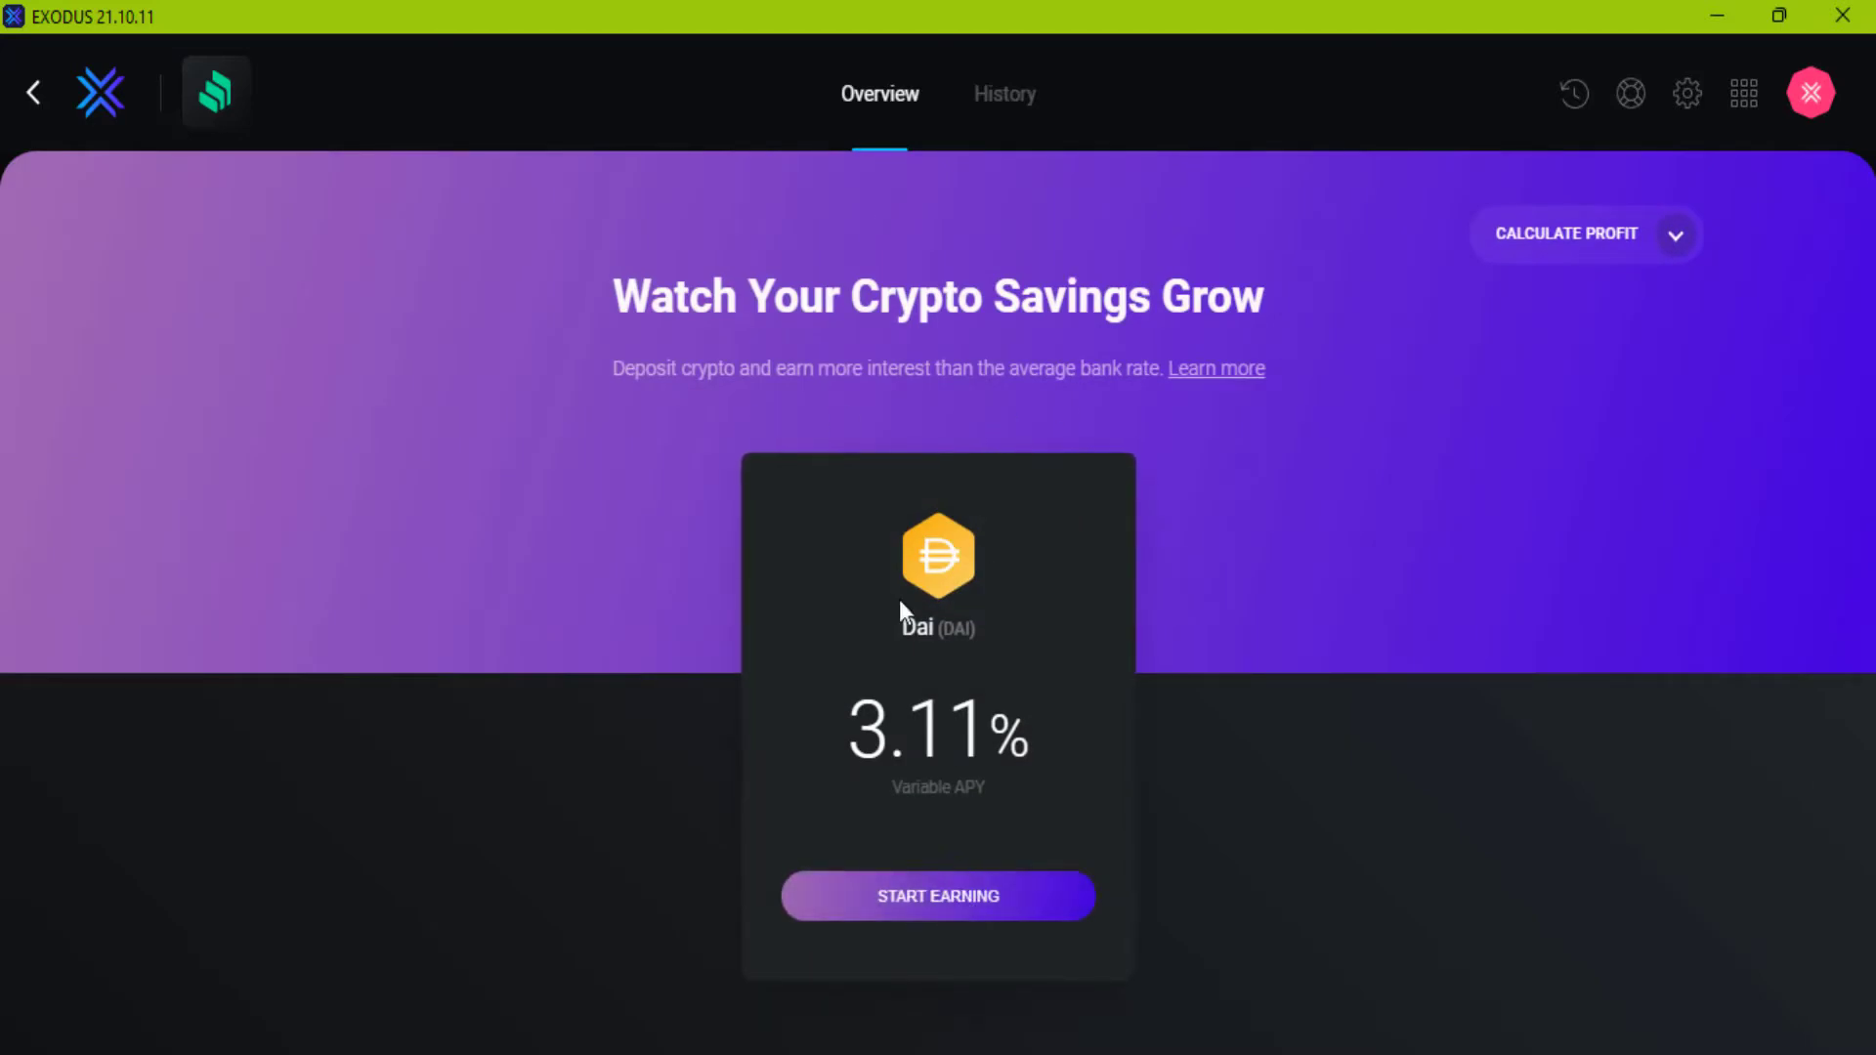
pyautogui.click(32, 97)
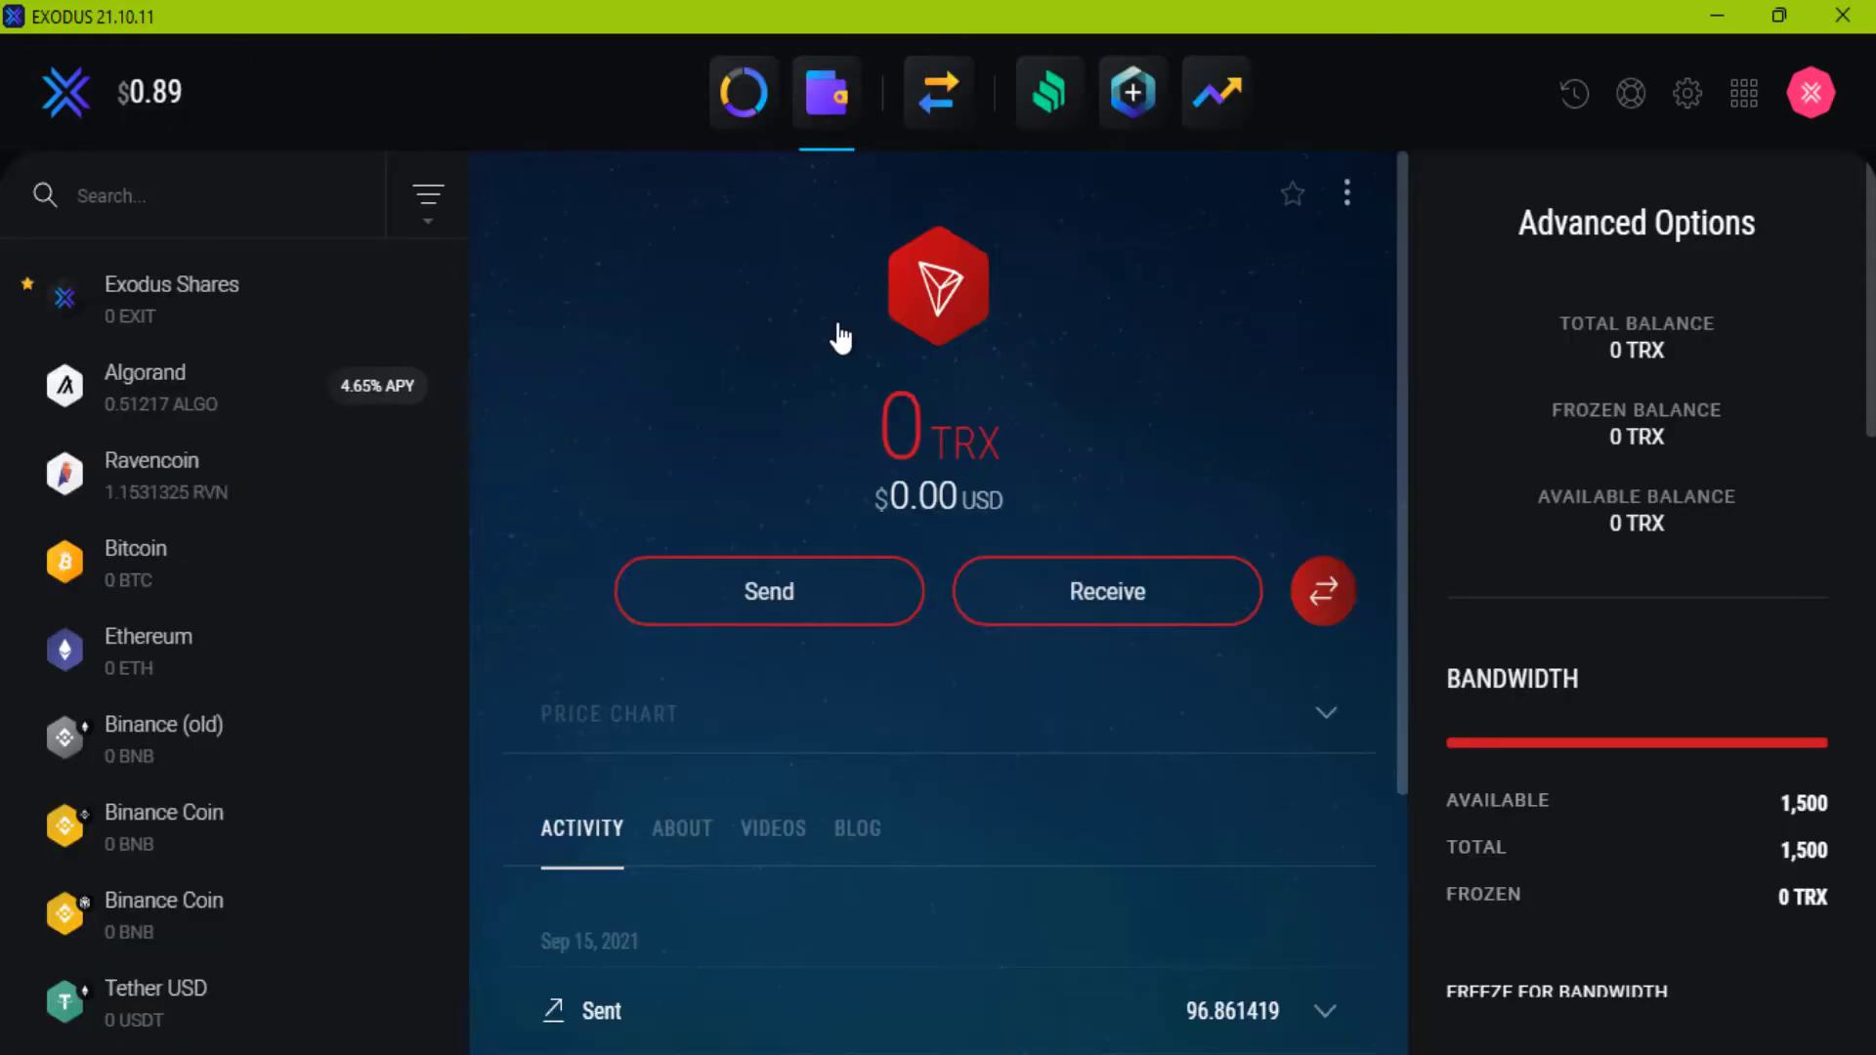
# Open the Rewards page and browse its staking cards
pyautogui.click(1132, 93)
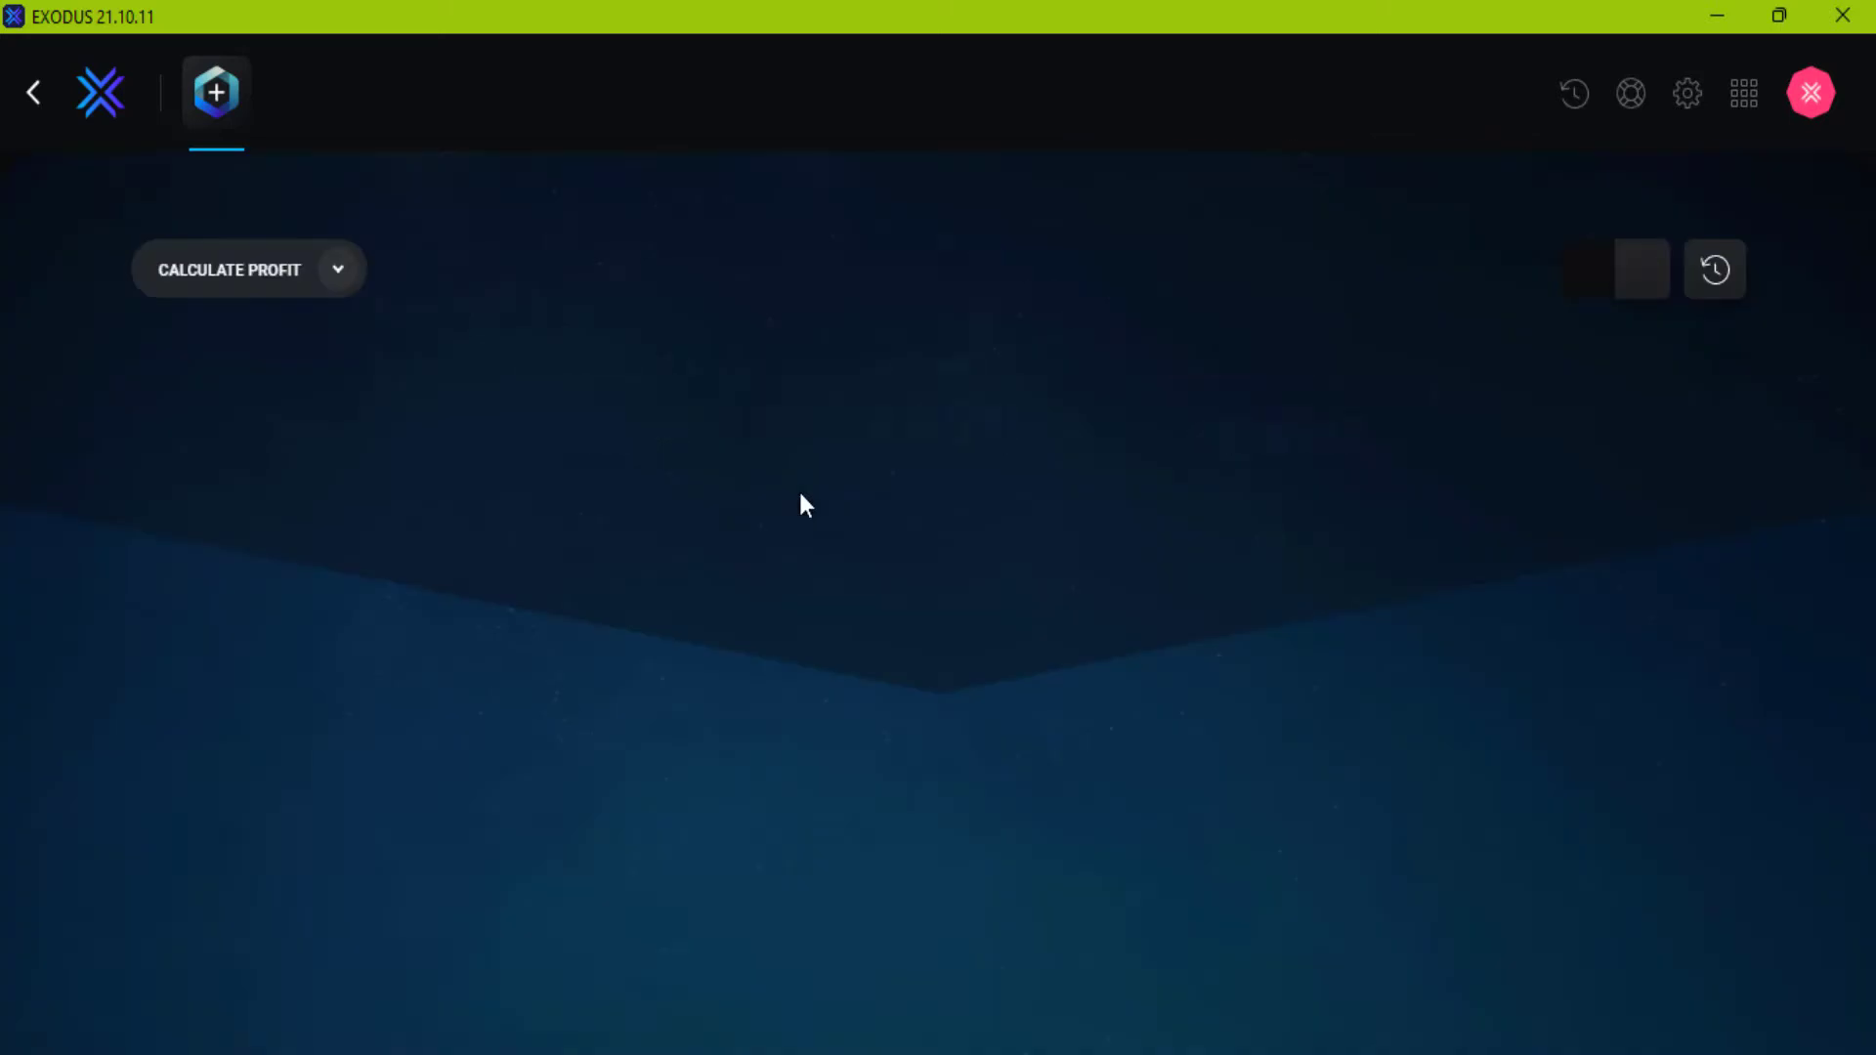
pyautogui.scroll(-5, 586, 589)
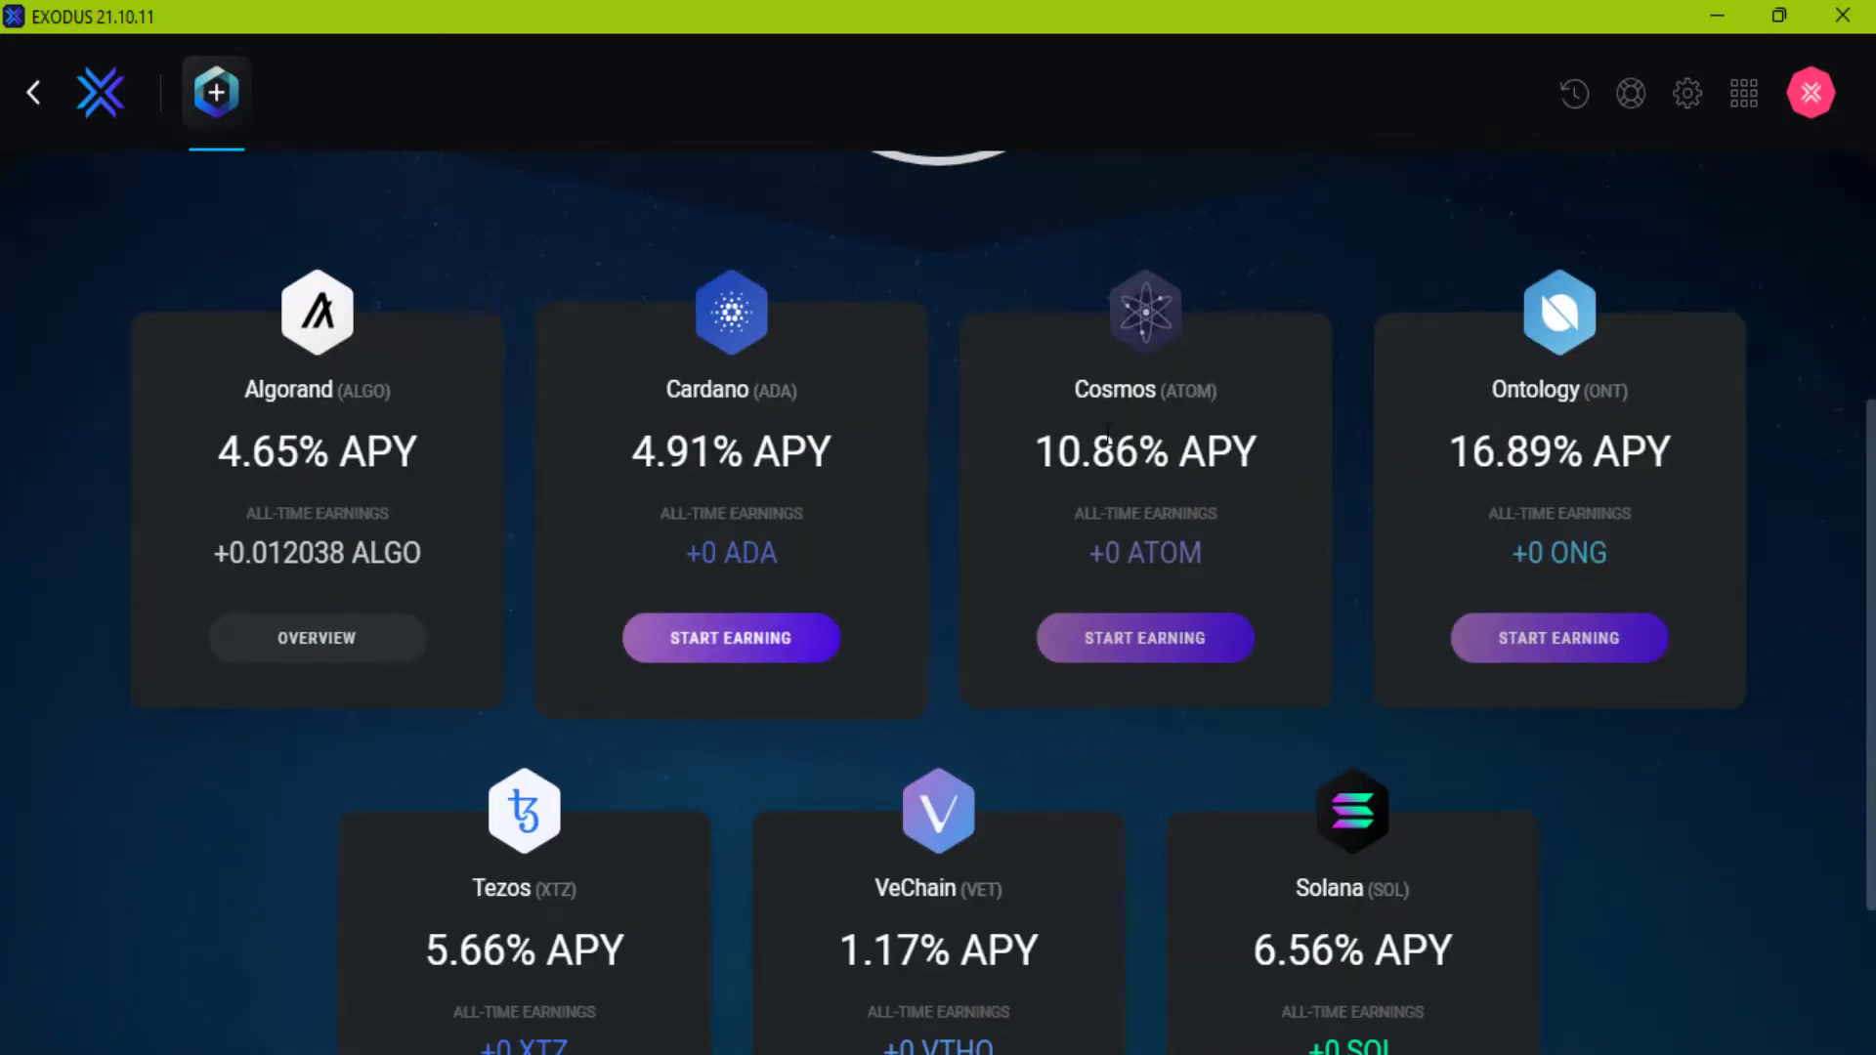
pyautogui.scroll(-3, 993, 790)
pyautogui.scroll(3, 405, 792)
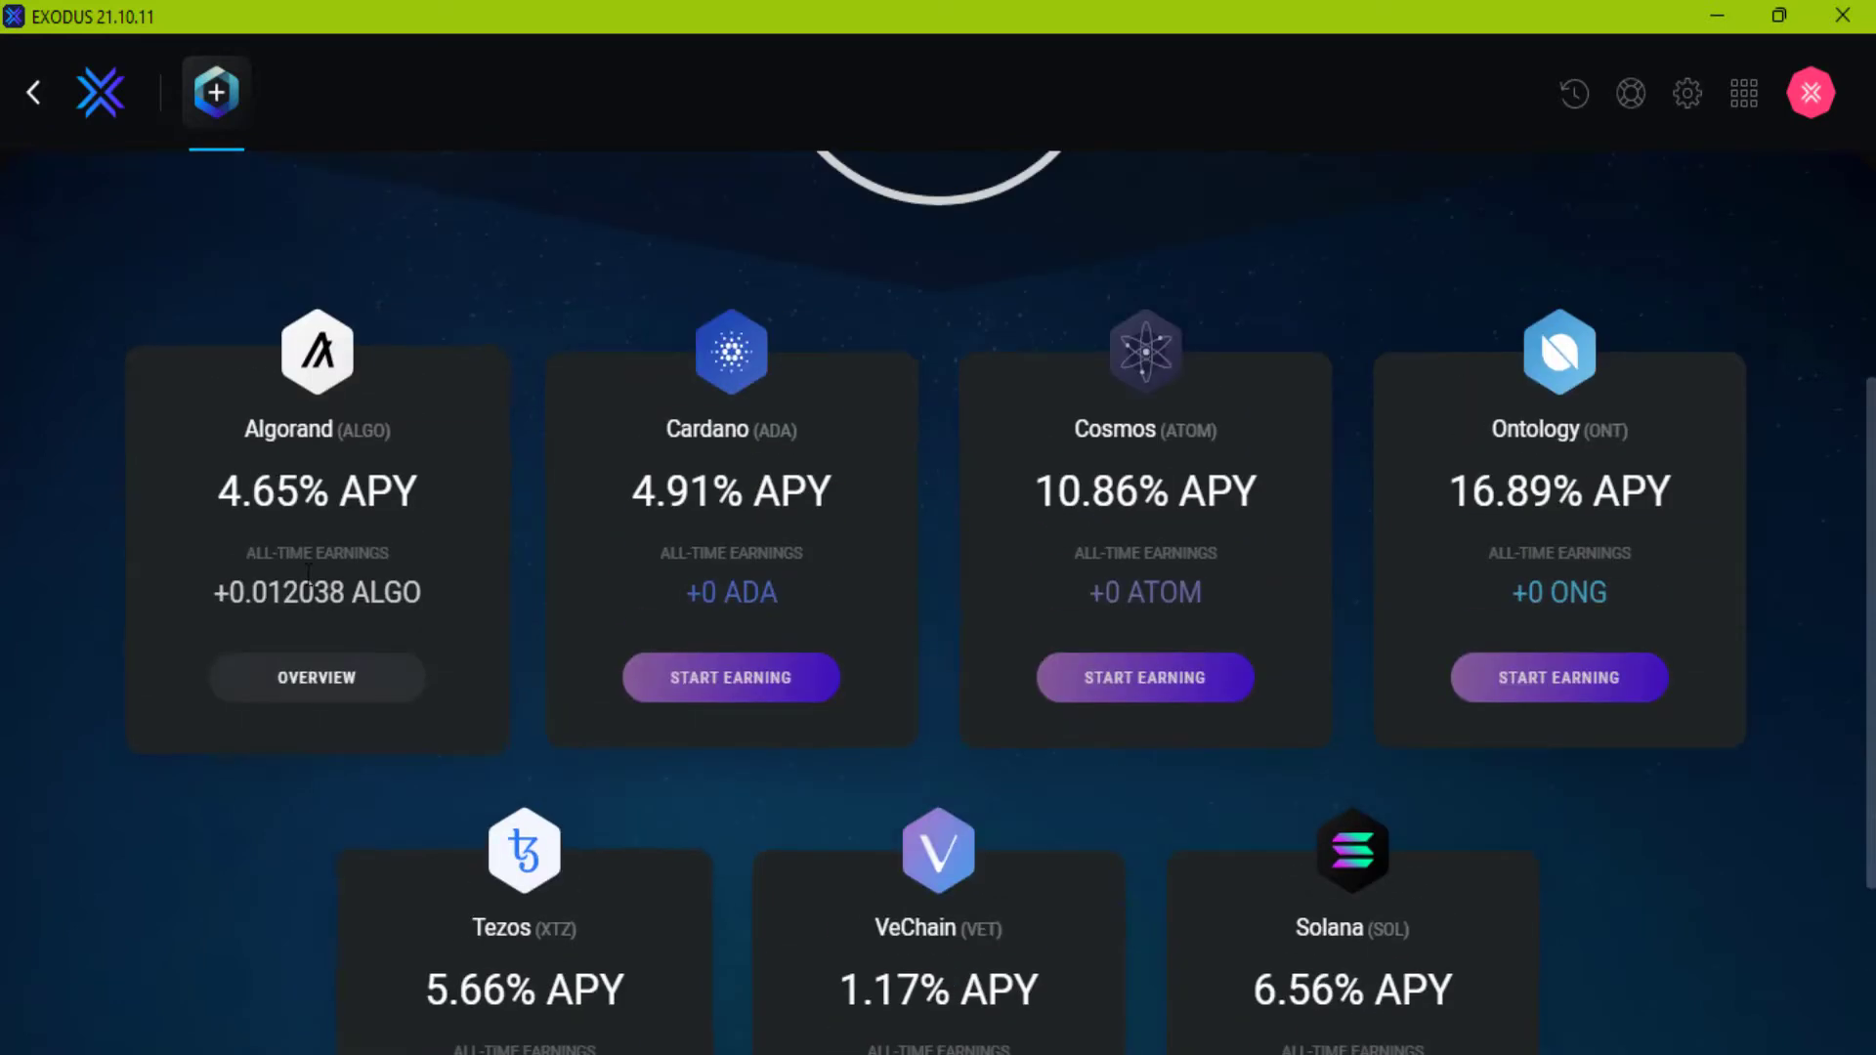
pyautogui.scroll(5, 917, 630)
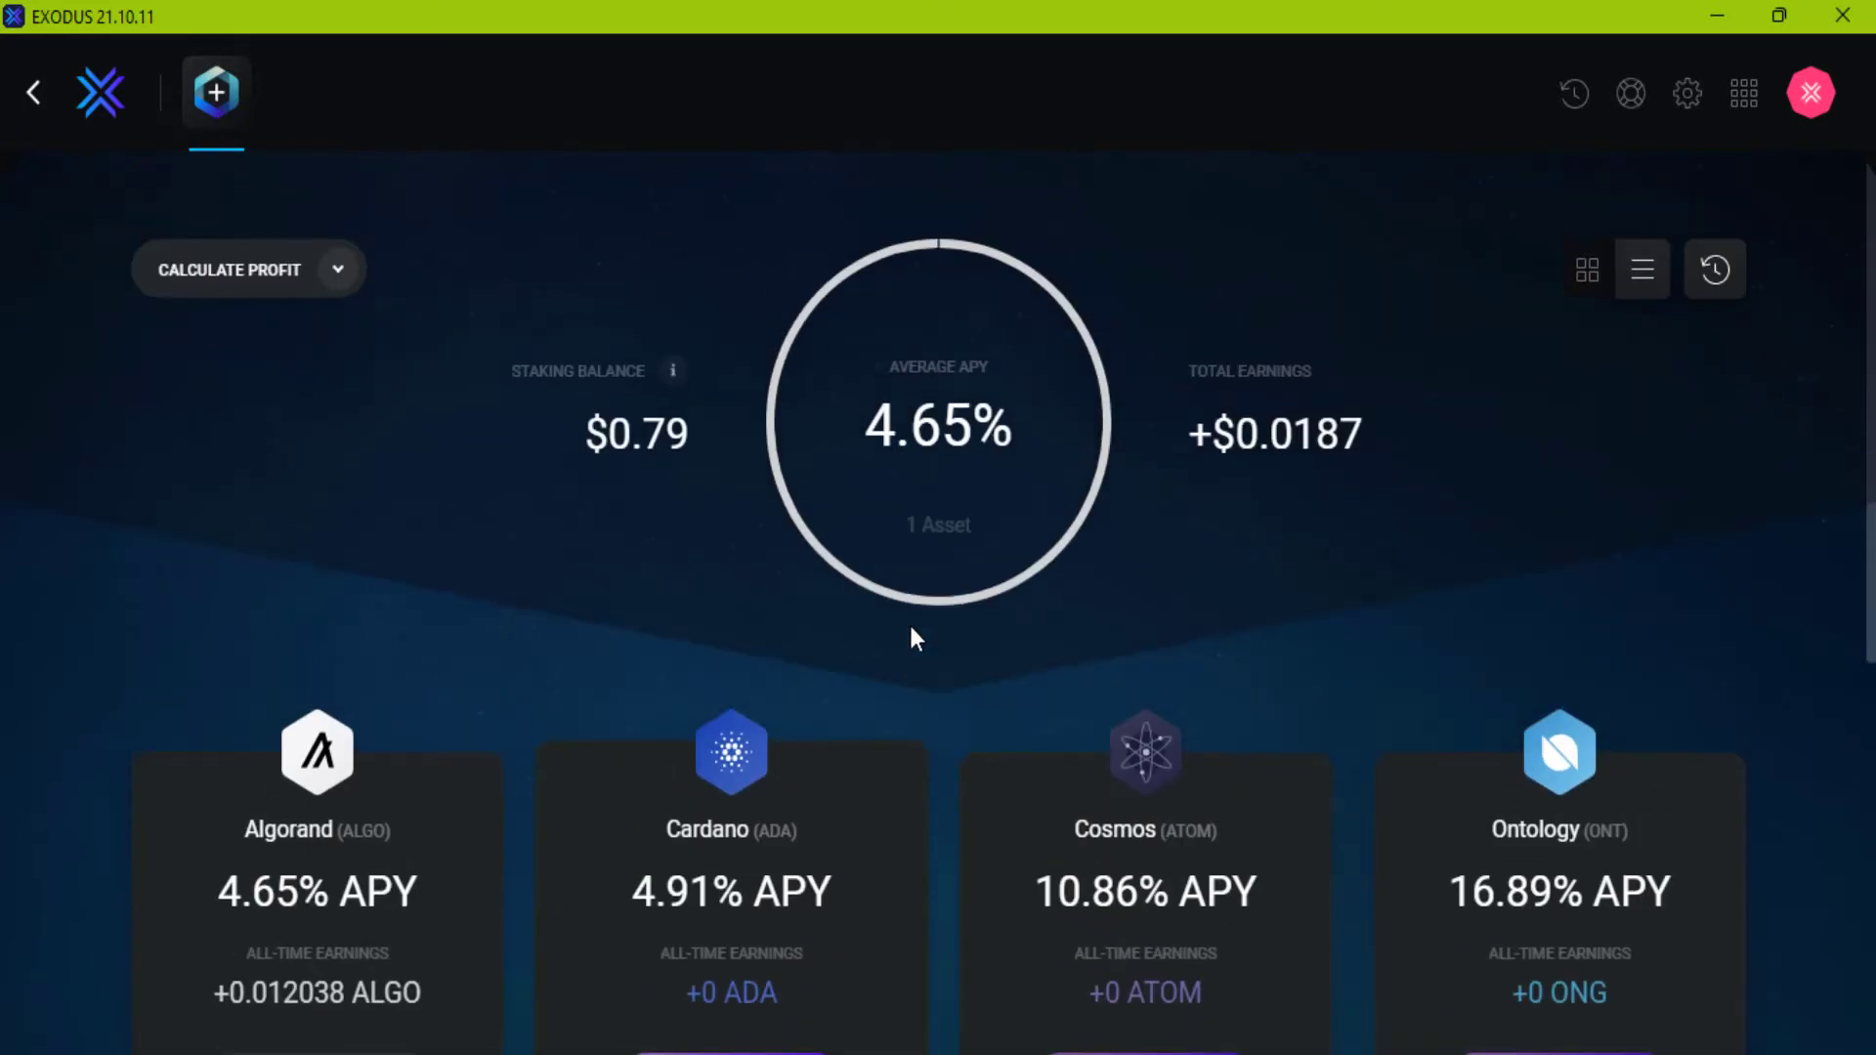
# Calculate Cosmos staking profit (63,200 ATOM yields 6,860 ATOM in 12 months), then return to Tron
pyautogui.click(339, 279)
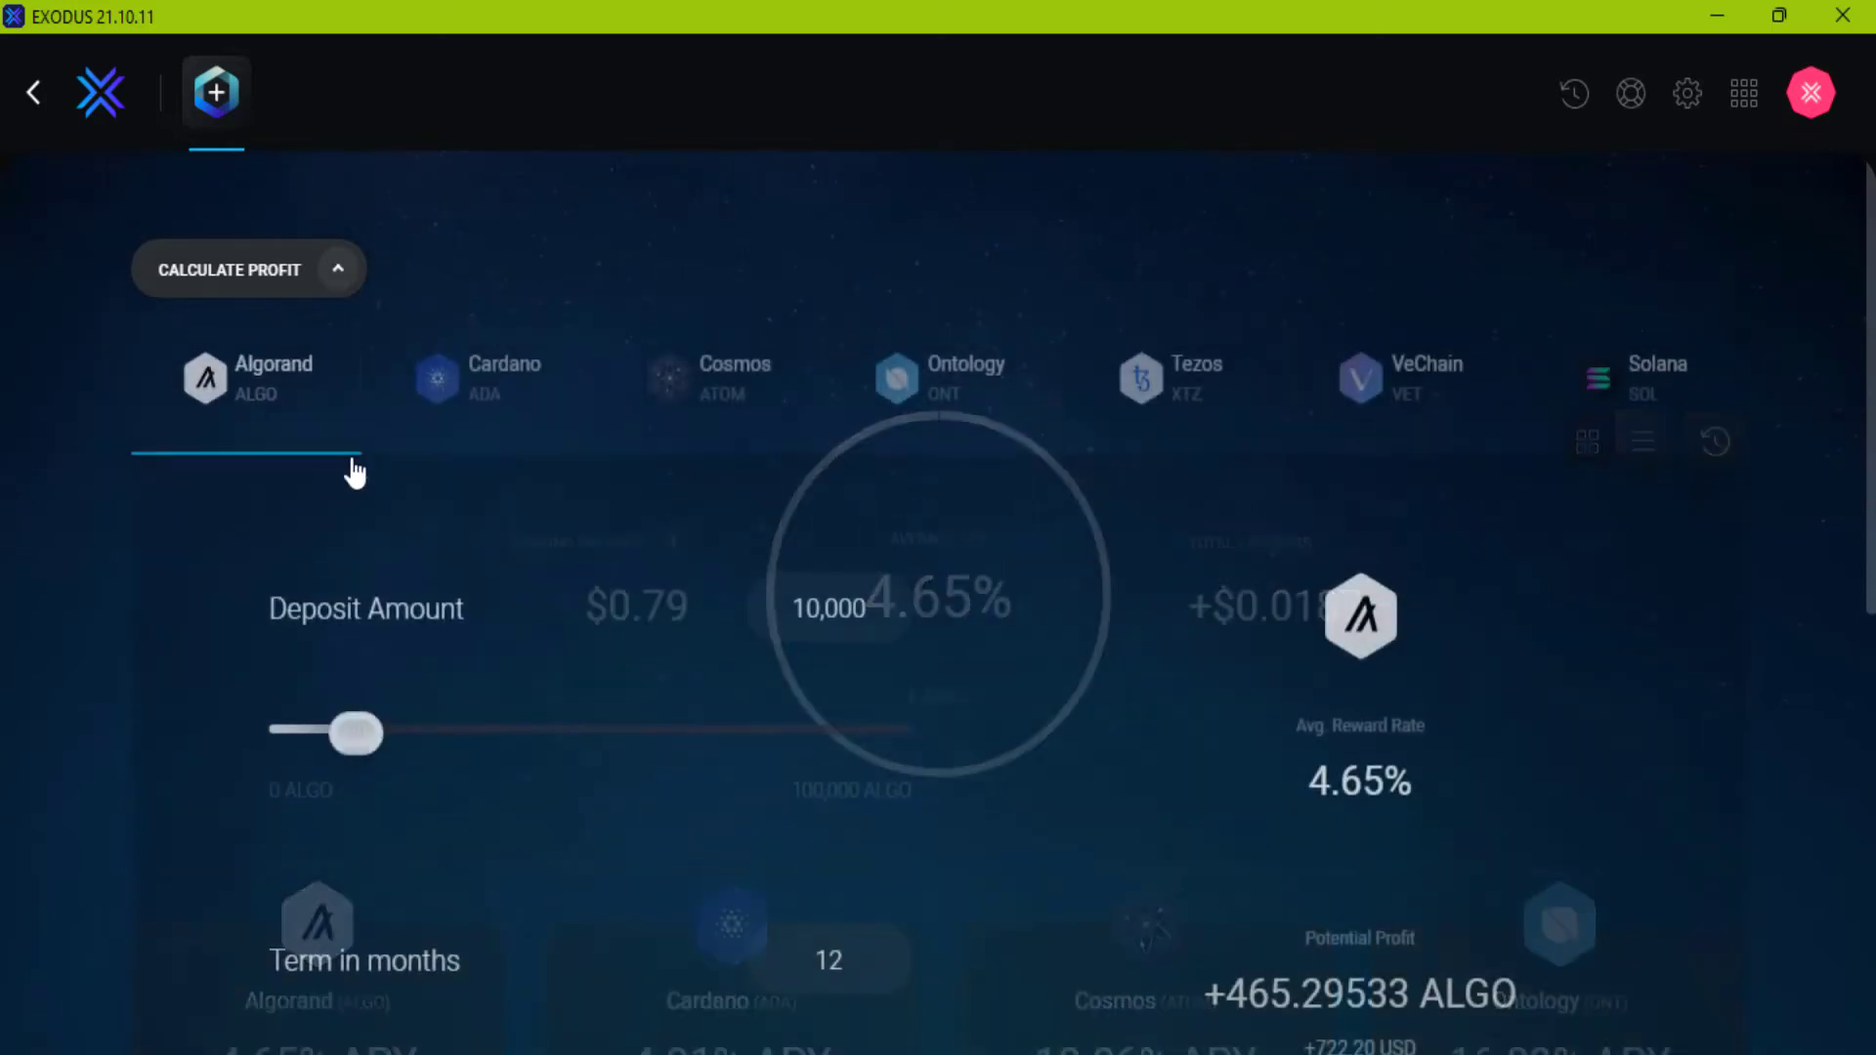
pyautogui.scroll(-3, 356, 469)
pyautogui.moveTo(358, 488)
pyautogui.mouseDown()
pyautogui.moveTo(648, 518)
pyautogui.moveTo(420, 488)
pyautogui.moveTo(536, 528)
pyautogui.moveTo(779, 544)
pyautogui.moveTo(672, 550)
pyautogui.mouseUp()
pyautogui.scroll(3, 537, 529)
pyautogui.click(716, 479)
pyautogui.scroll(-3, 716, 479)
pyautogui.scroll(3, 680, 552)
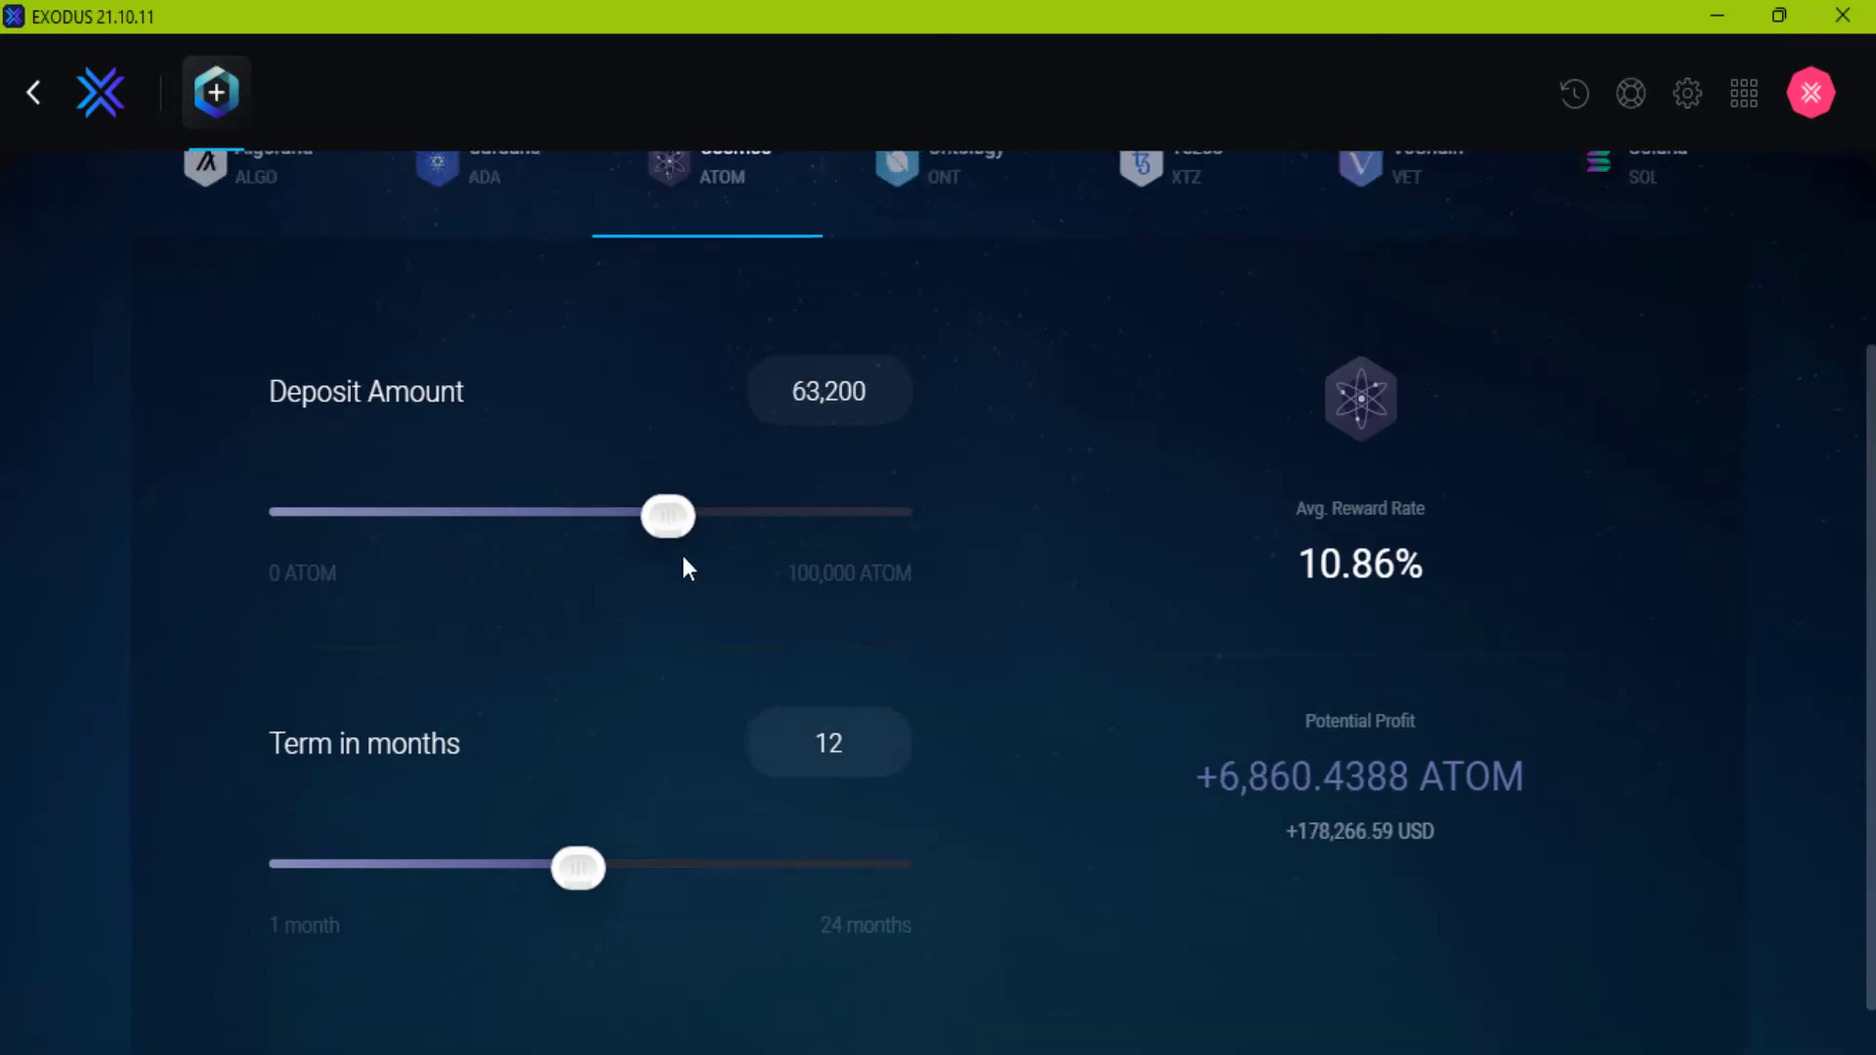
pyautogui.click(337, 273)
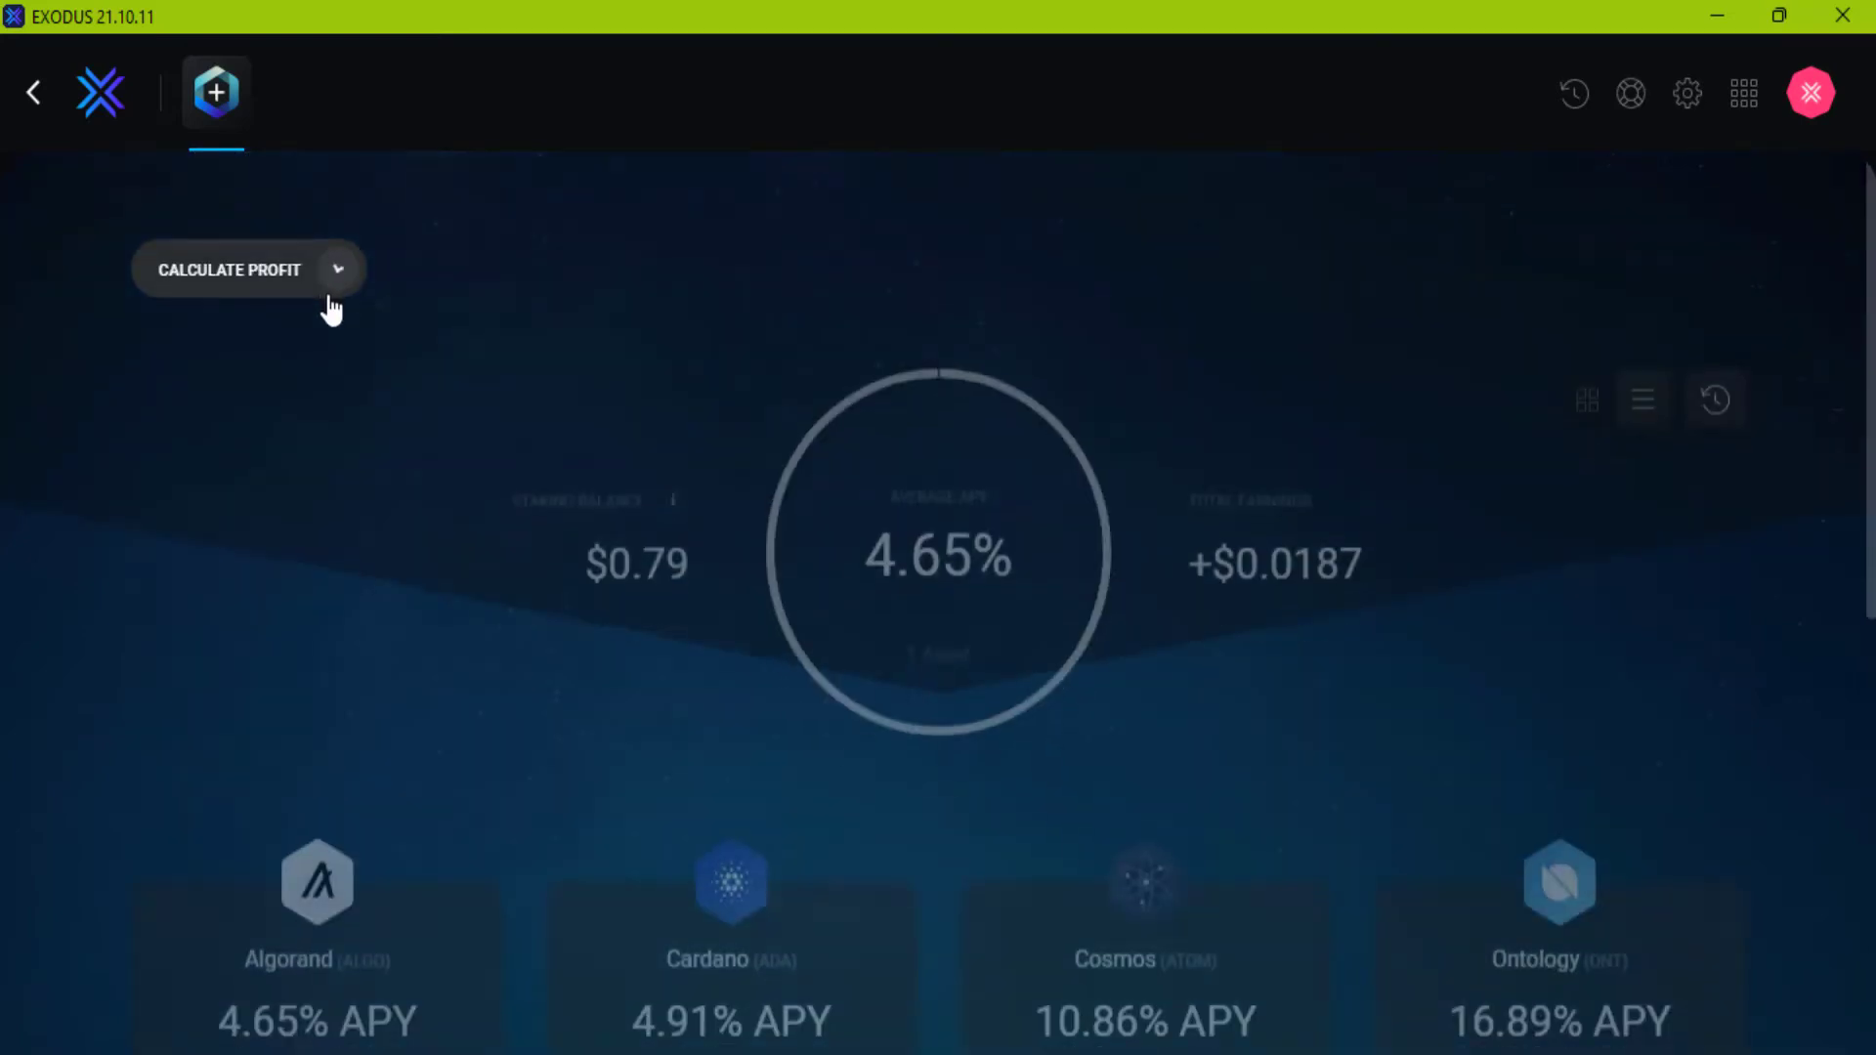
pyautogui.click(32, 115)
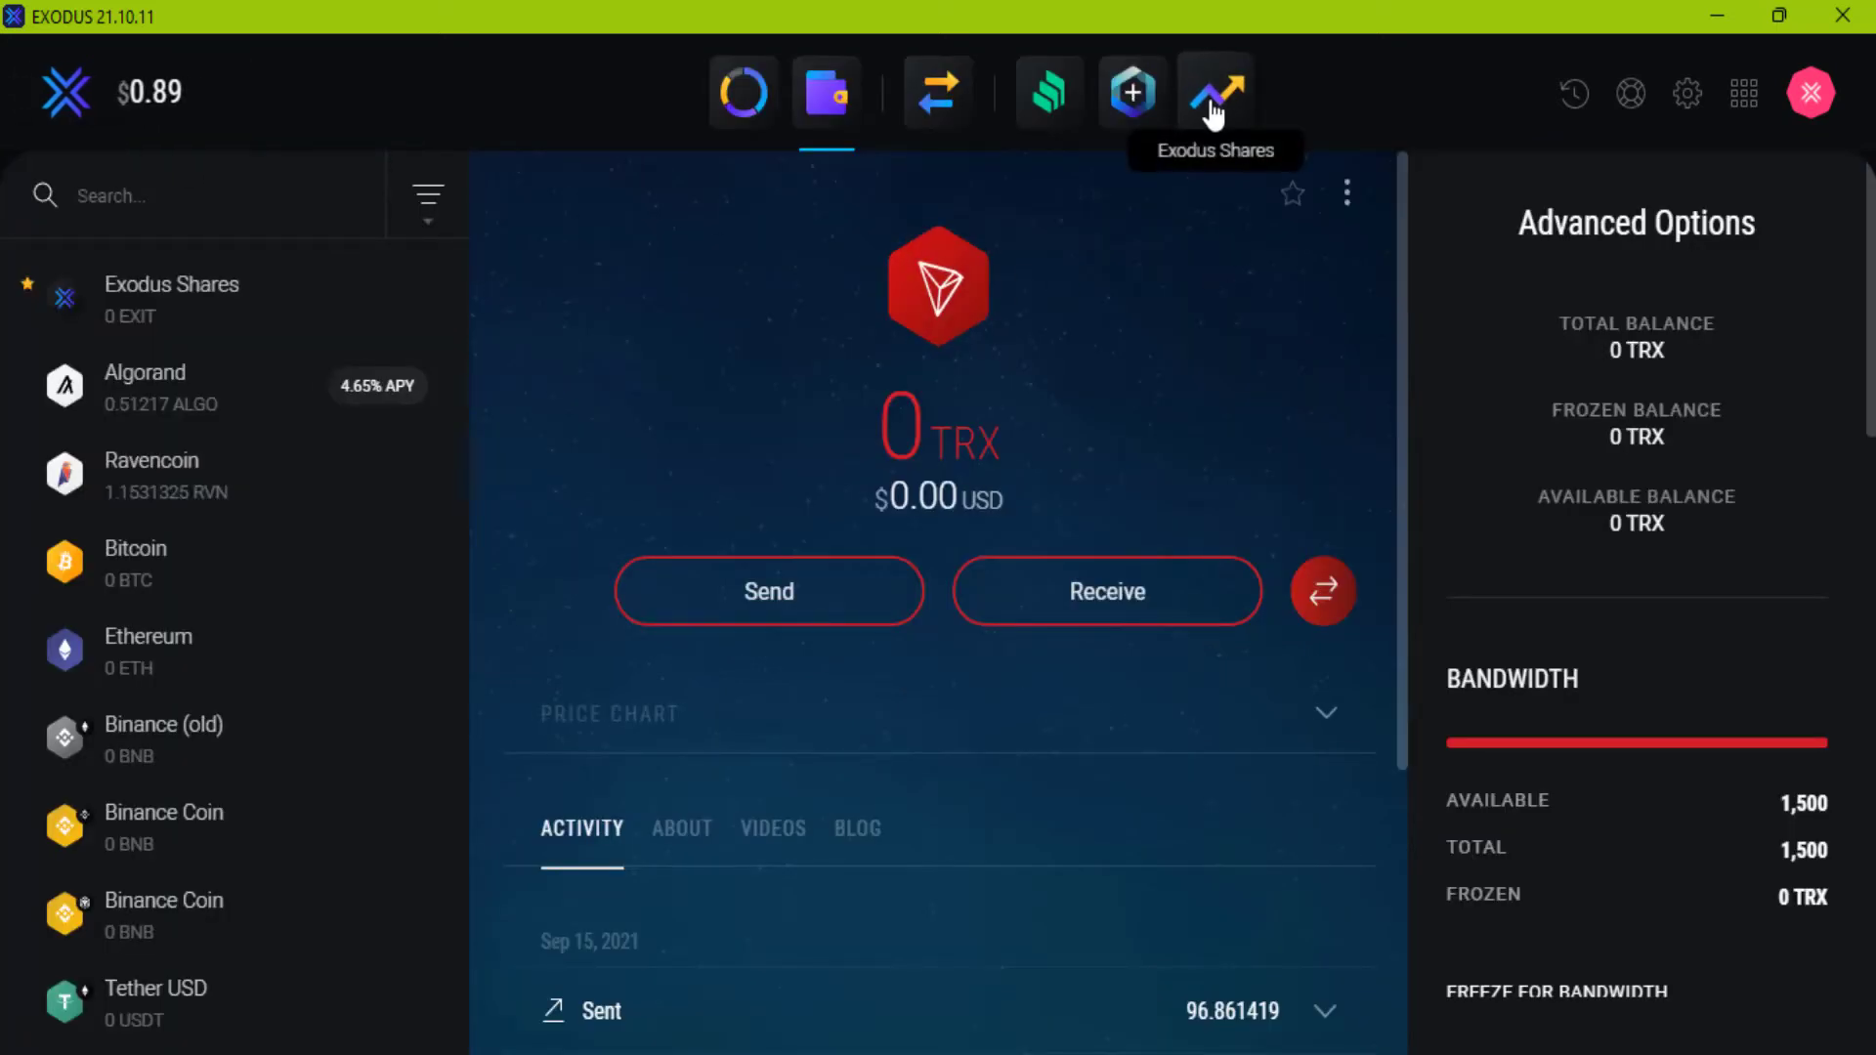